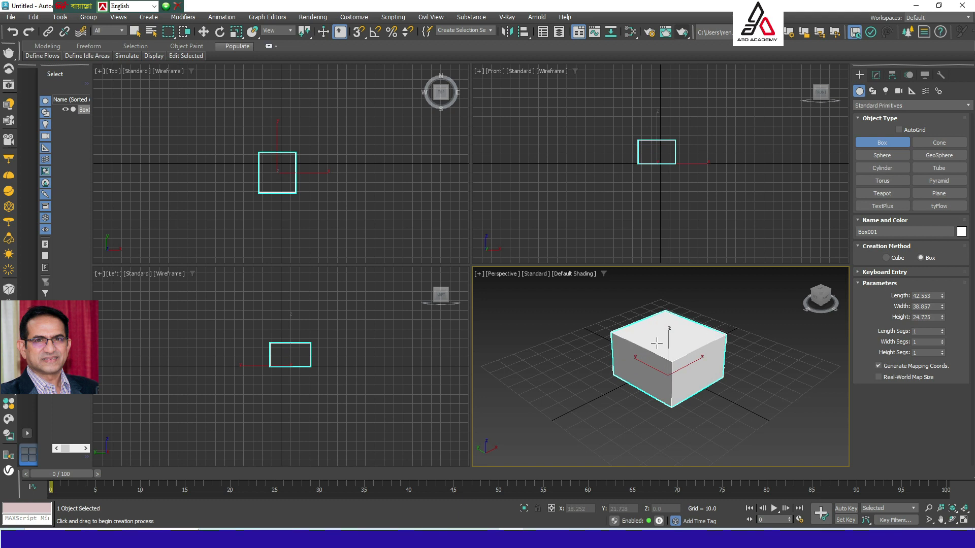
# - Exit Box creation and delete Box001, leaving the scene empty
pyautogui.rightClick(739, 336)
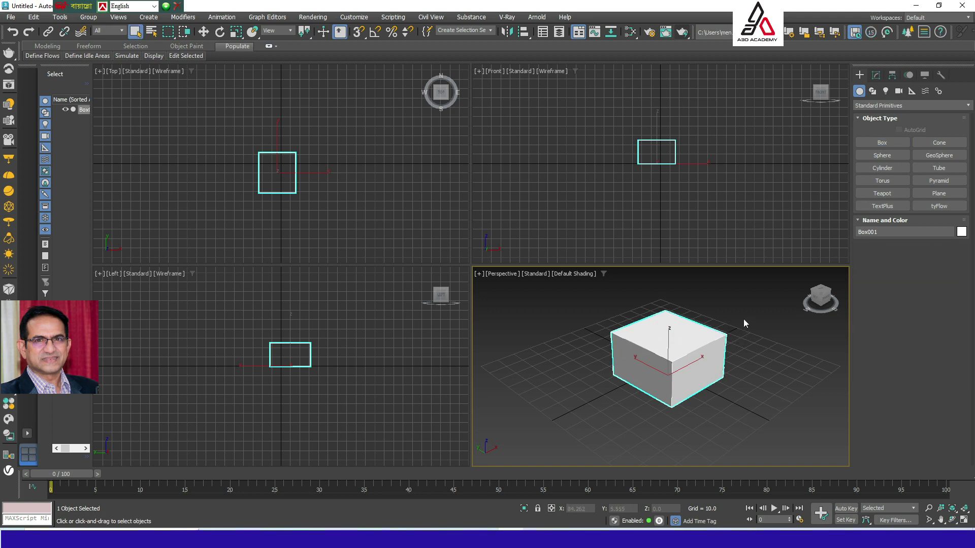
pyautogui.press('Delete')
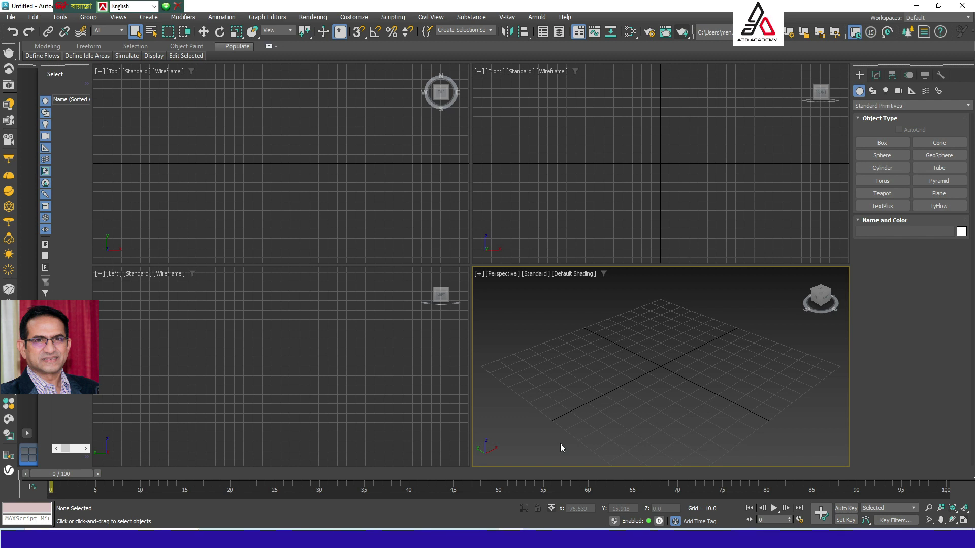
# - Create Sphere001 at the grid centre with radius about 36.9 and show its parameters
pyautogui.click(884, 159)
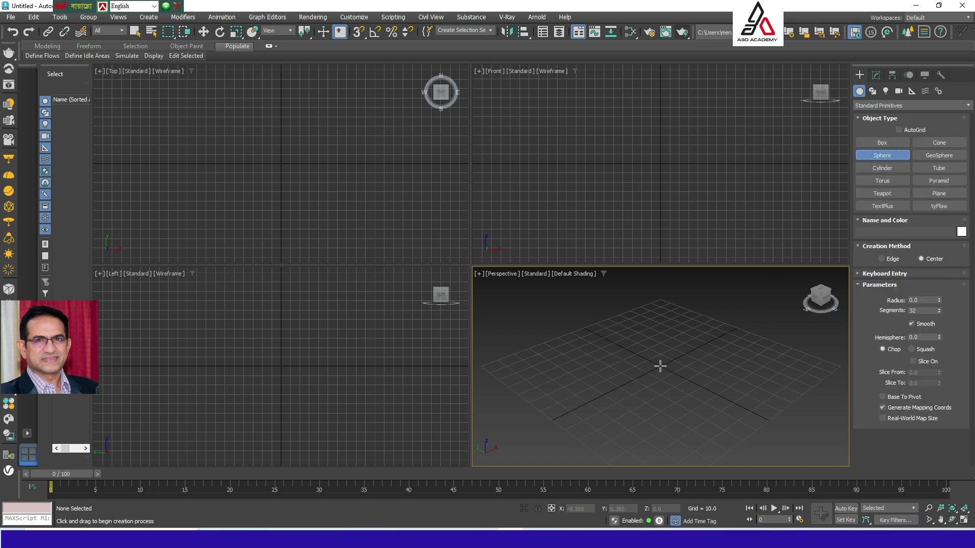
pyautogui.moveTo(662, 365); pyautogui.dragTo(666, 407)
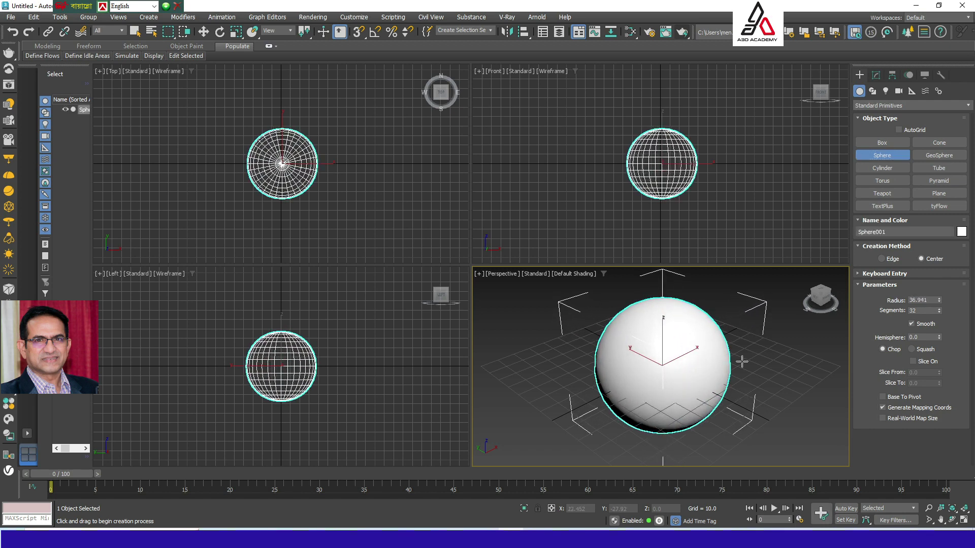
pyautogui.rightClick(778, 328)
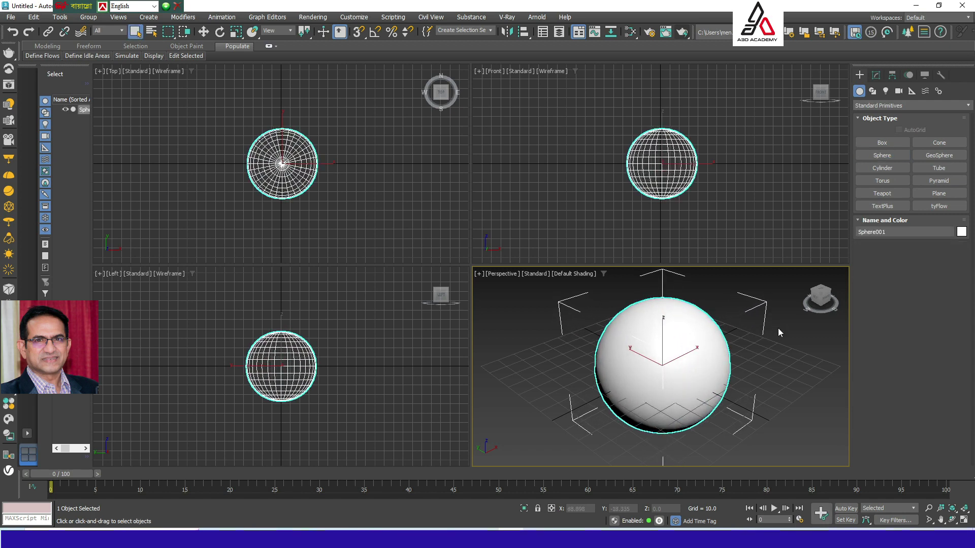
pyautogui.click(876, 75)
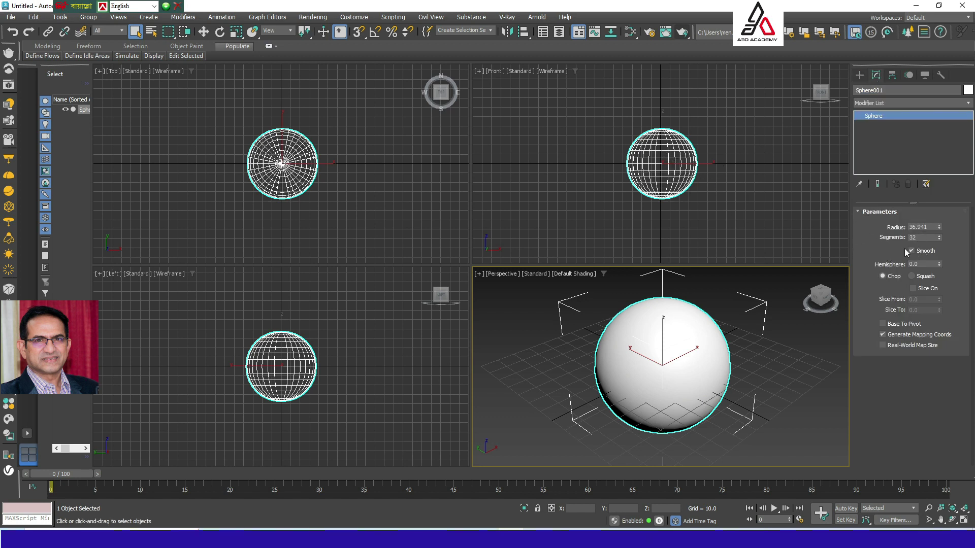
# - Turn off Smooth on the sphere and try low Segments values of 4 and 5
pyautogui.doubleClick(920, 237)
pyautogui.rightClick(939, 238)
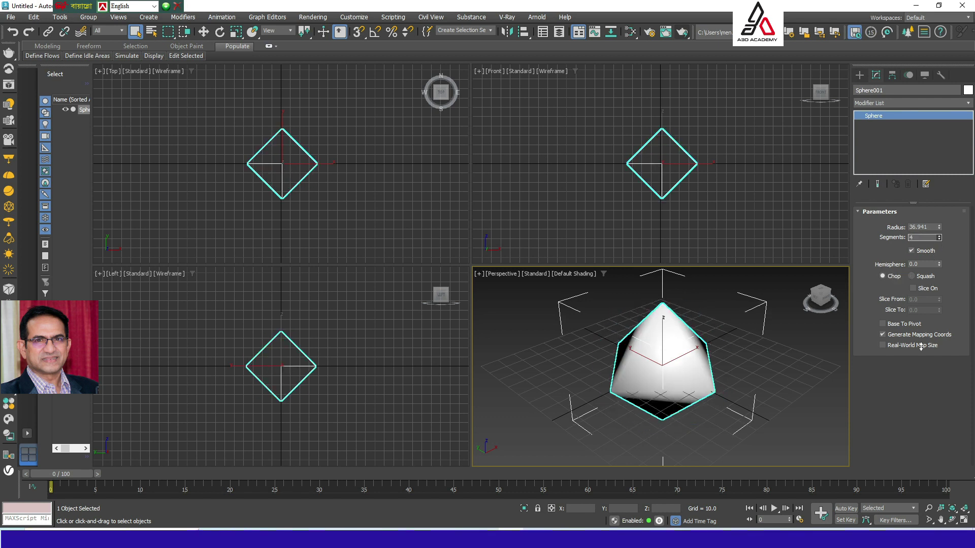
pyautogui.click(911, 250)
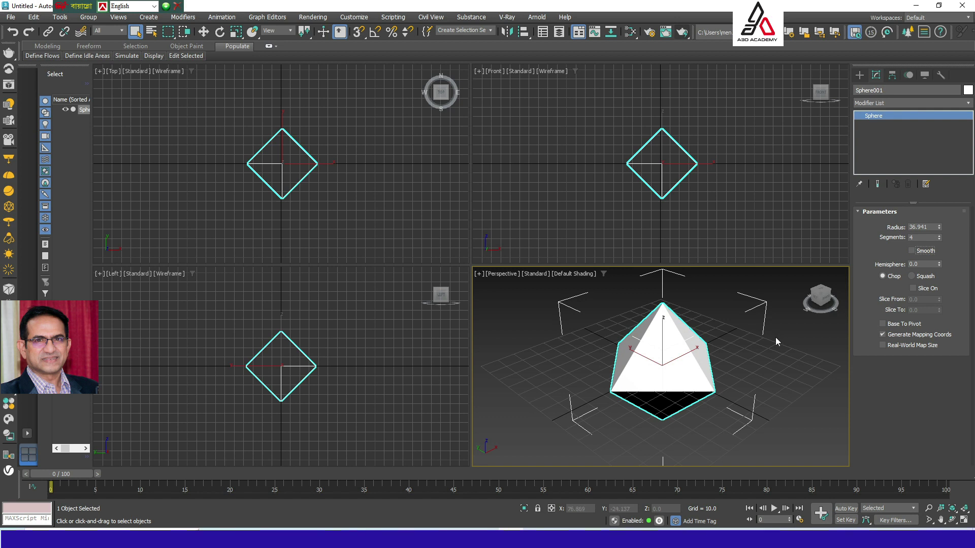
pyautogui.keyDown('alt'); pyautogui.moveTo(776, 337); pyautogui.dragTo(683, 374, button='middle'); pyautogui.keyUp('alt')
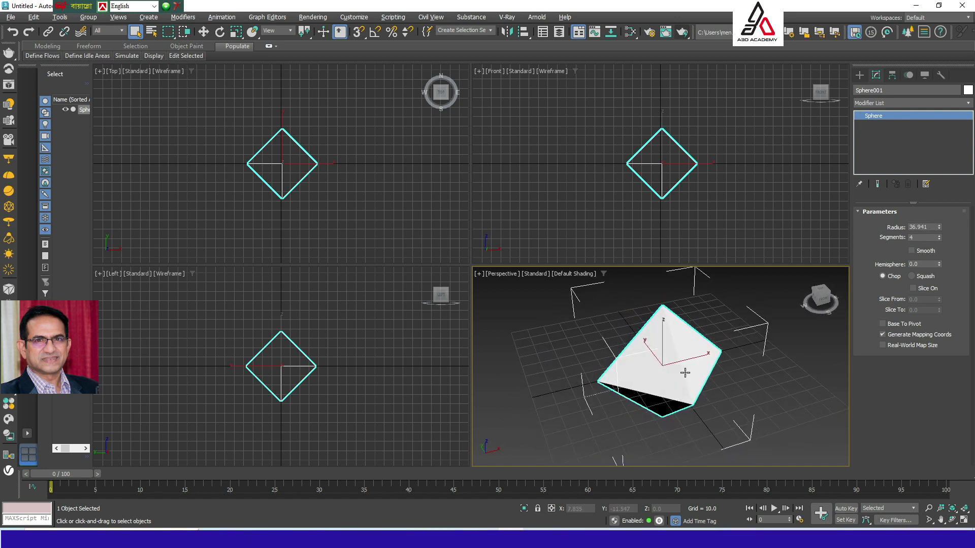
pyautogui.click(939, 235)
pyautogui.keyDown('alt'); pyautogui.moveTo(781, 308); pyautogui.dragTo(741, 312, button='middle'); pyautogui.keyUp('alt')
# - Try a small Hemisphere amount, then reset Hemisphere to 0
pyautogui.click(940, 263)
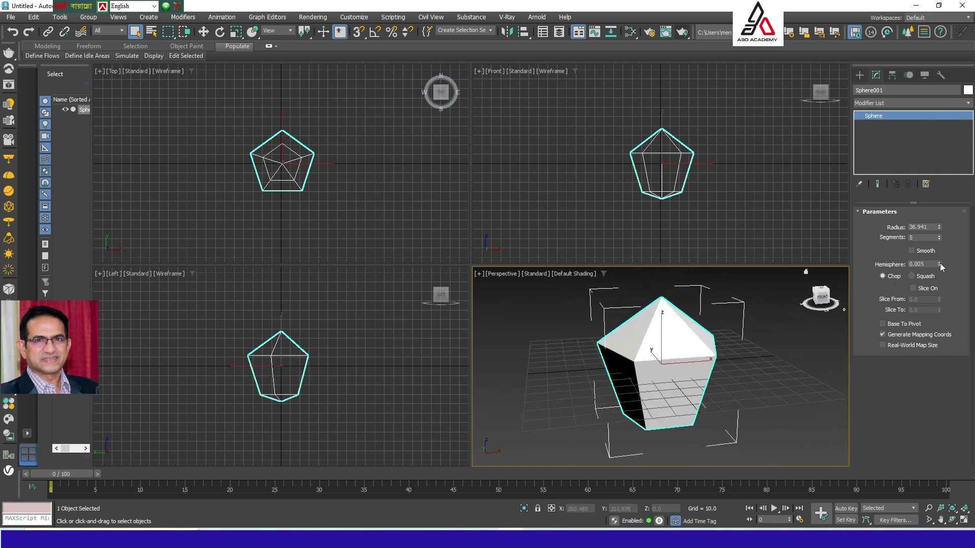
pyautogui.click(940, 263)
pyautogui.moveTo(932, 265); pyautogui.dragTo(898, 264)
pyautogui.press('Return')
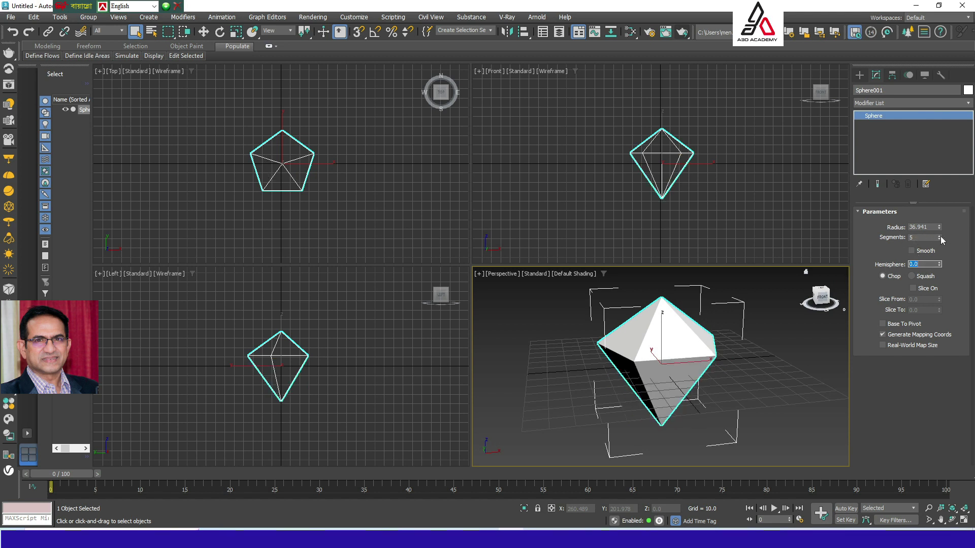
# - Set the sphere's Segments to 14 after trying 8 and 12
pyautogui.moveTo(940, 238)
pyautogui.mouseDown()
pyautogui.moveTo(940, 225)
pyautogui.moveTo(941, 237)
pyautogui.mouseUp()
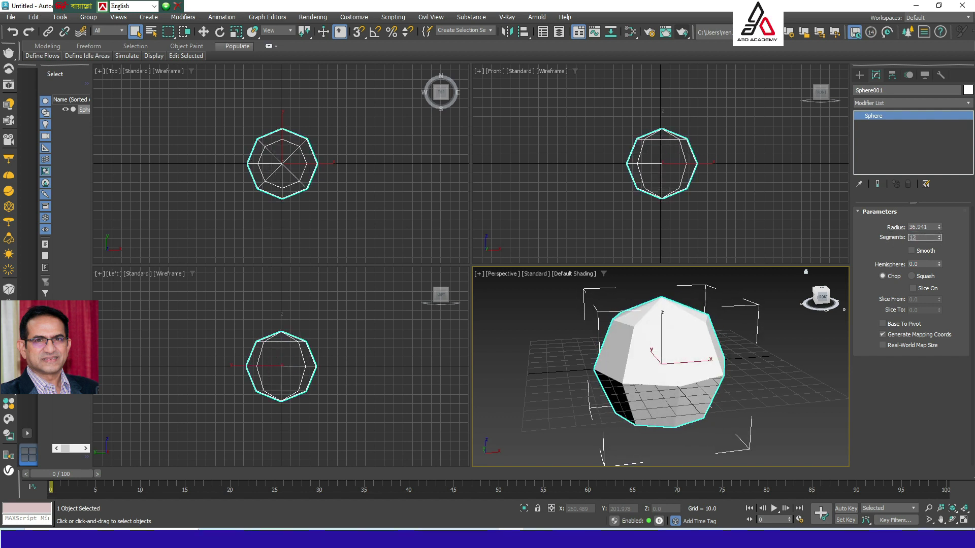
pyautogui.press('Return')
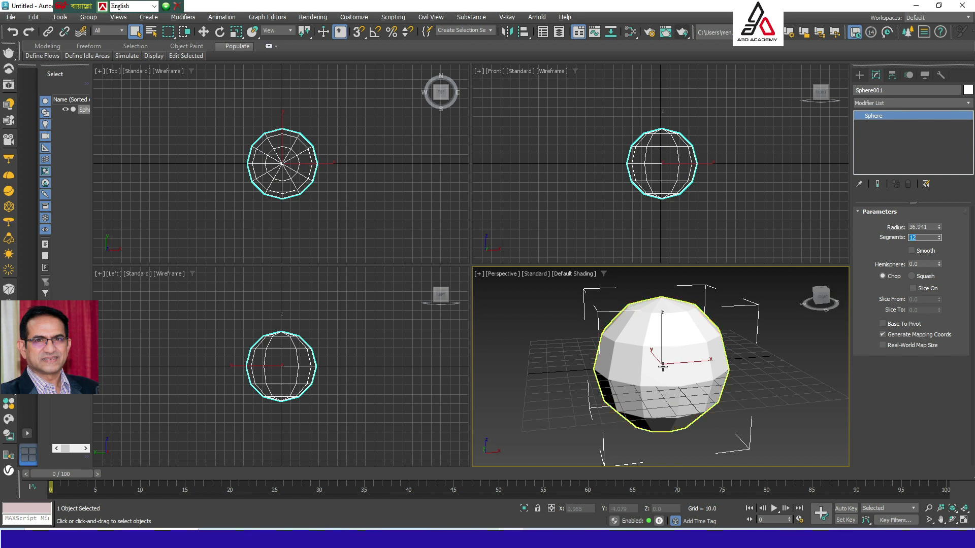
pyautogui.moveTo(820, 297); pyautogui.dragTo(800, 300)
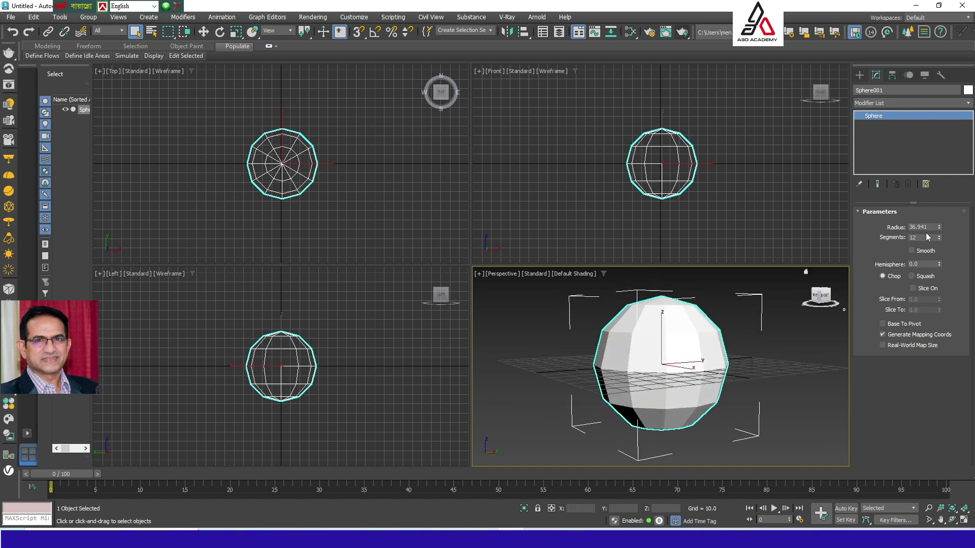
pyautogui.press('Tab')
pyautogui.write('14')
pyautogui.press('Return')
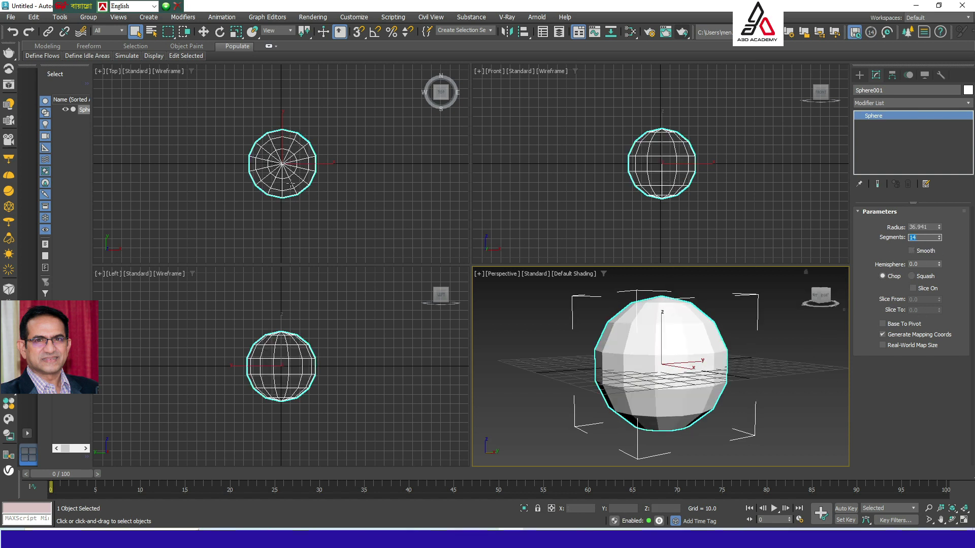
pyautogui.scroll(4, 291, 184)
pyautogui.scroll(-1, 330, 141)
pyautogui.scroll(1, 307, 182)
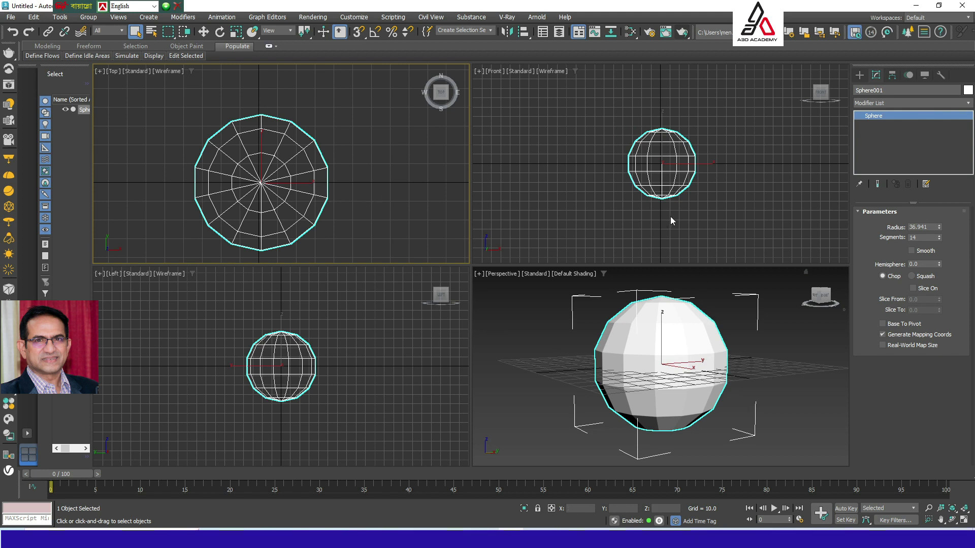
# - Convert the sphere to an Editable Poly from the Front view's quad menu
pyautogui.click(674, 175)
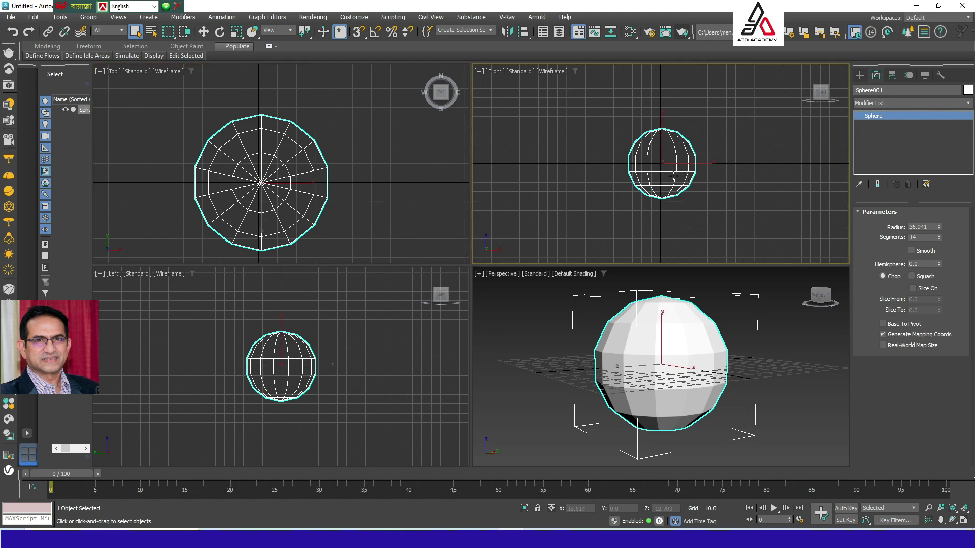
pyautogui.rightClick(674, 174)
pyautogui.moveTo(752, 303)
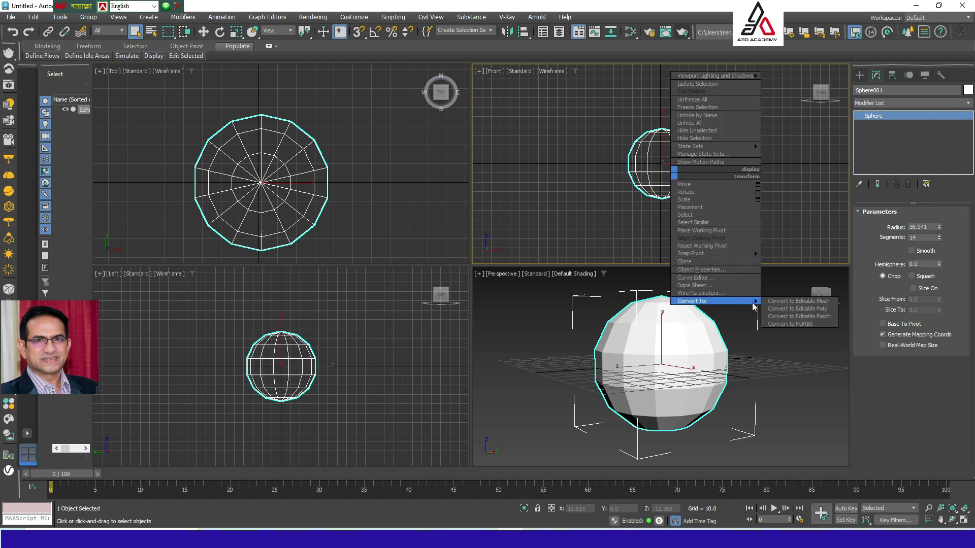
pyautogui.click(798, 309)
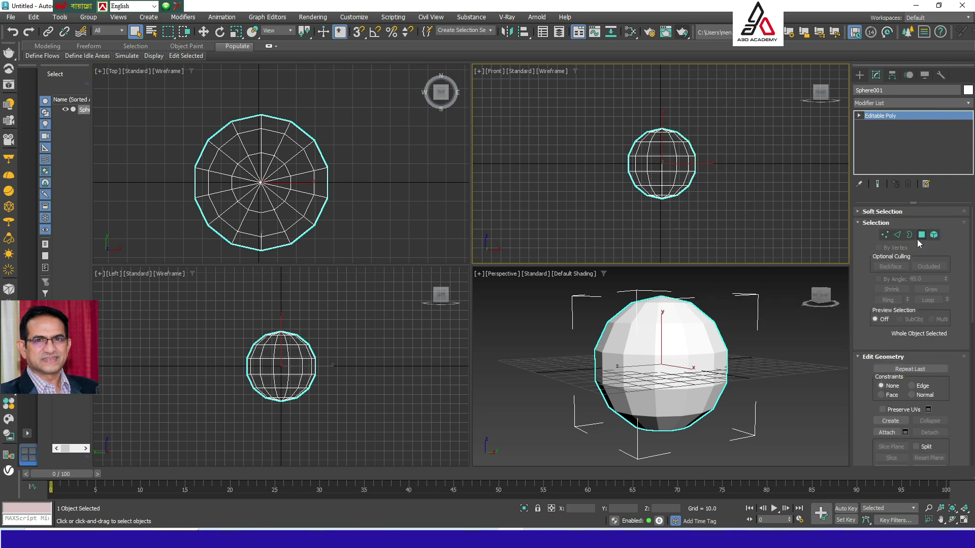
# - In Polygon mode, delete the sphere's top polygons and its bottom polygons
pyautogui.click(921, 235)
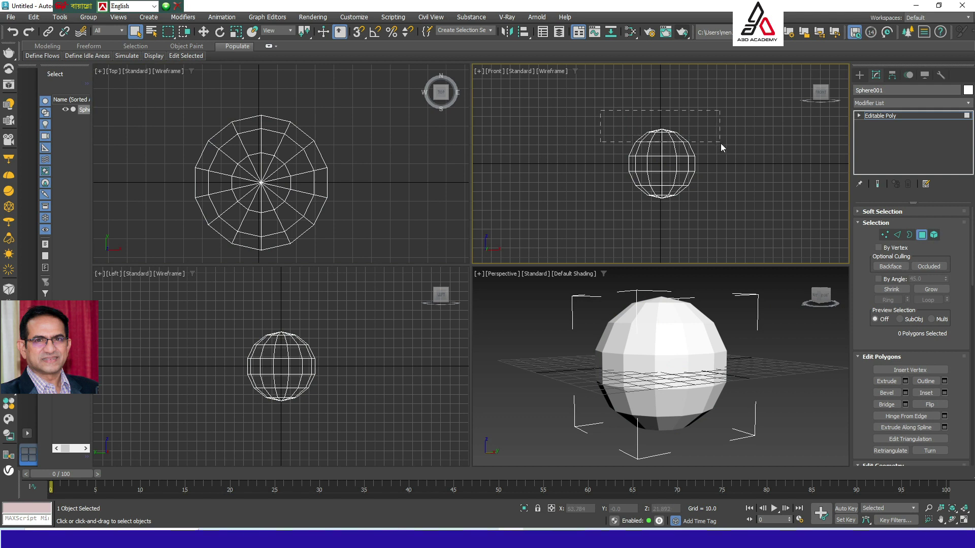
pyautogui.moveTo(720, 143); pyautogui.dragTo(723, 149)
pyautogui.press('Delete')
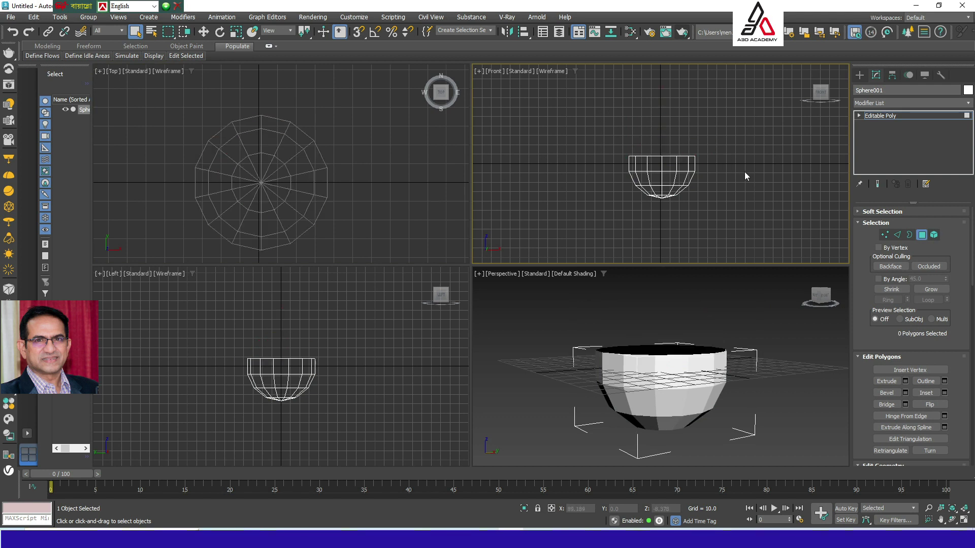
pyautogui.scroll(5, 689, 229)
pyautogui.moveTo(646, 174); pyautogui.dragTo(653, 200, button='middle')
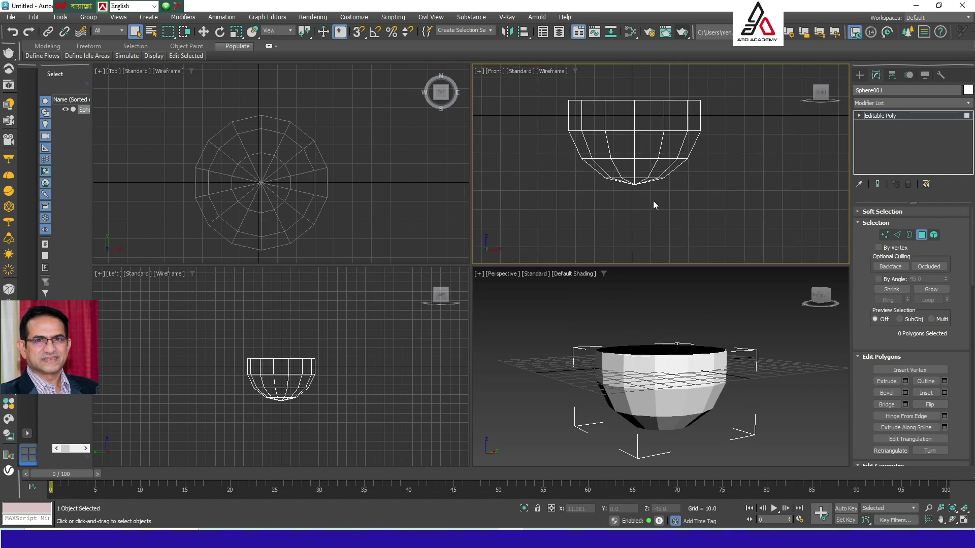
pyautogui.moveTo(653, 200); pyautogui.dragTo(628, 186)
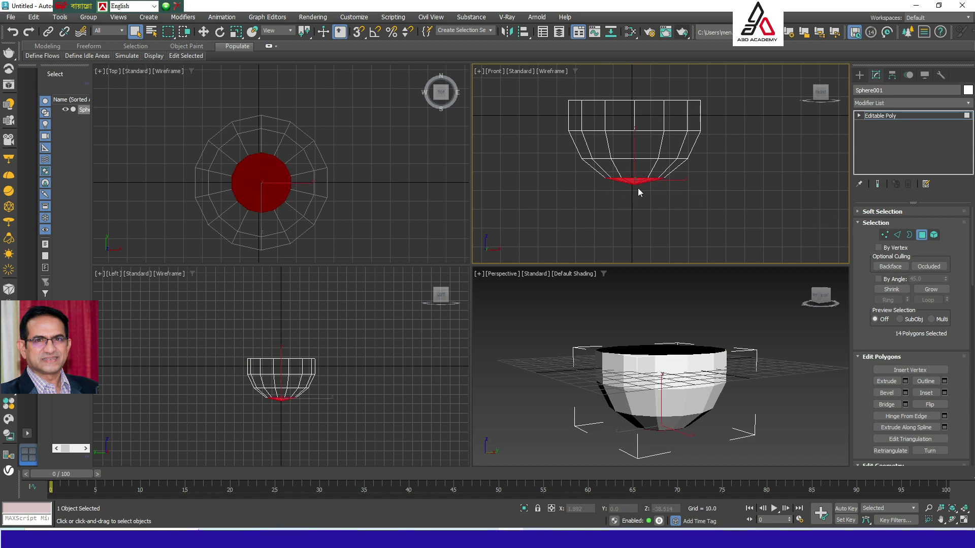
pyautogui.press('Delete')
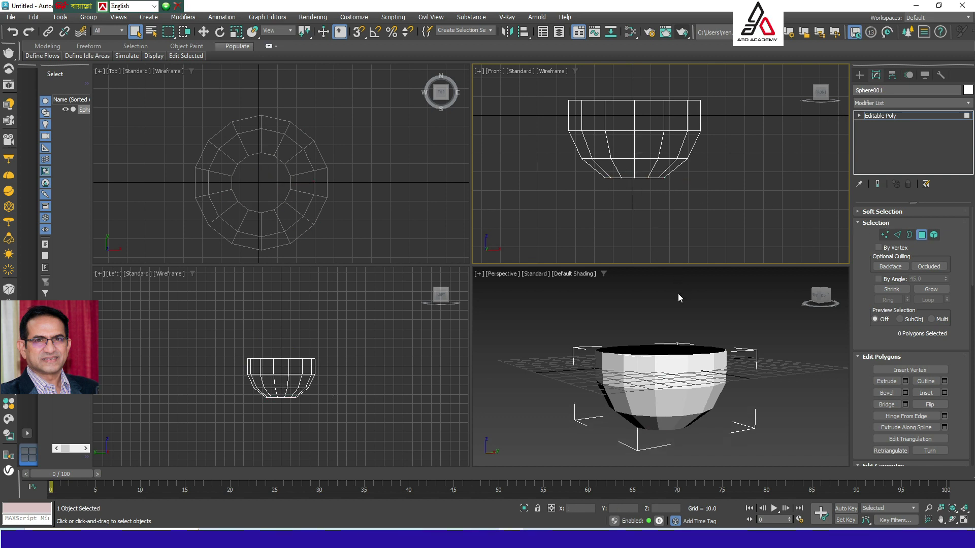
# - In Border mode, select the bowl's open rim and cap it
pyautogui.keyDown('alt'); pyautogui.moveTo(683, 350); pyautogui.dragTo(689, 421, button='middle'); pyautogui.keyUp('alt')
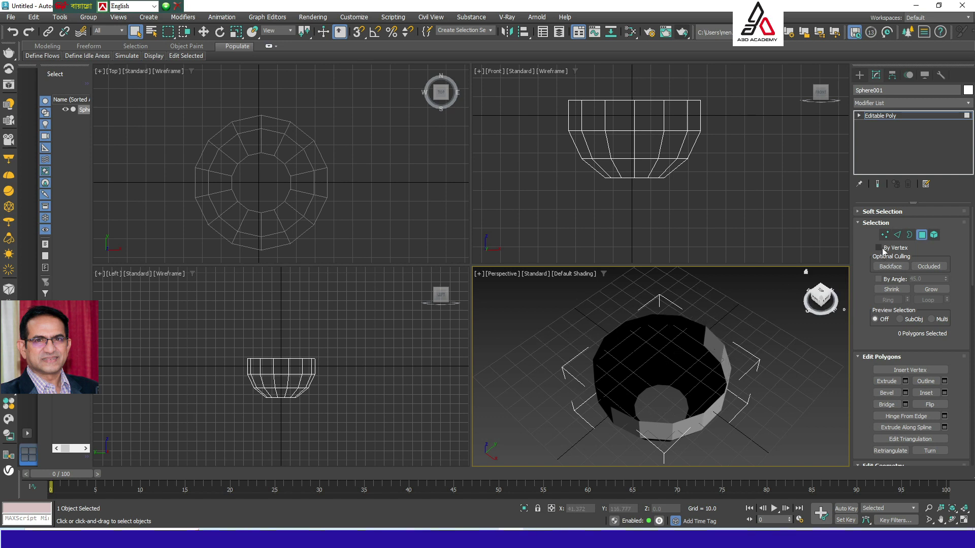
pyautogui.click(909, 235)
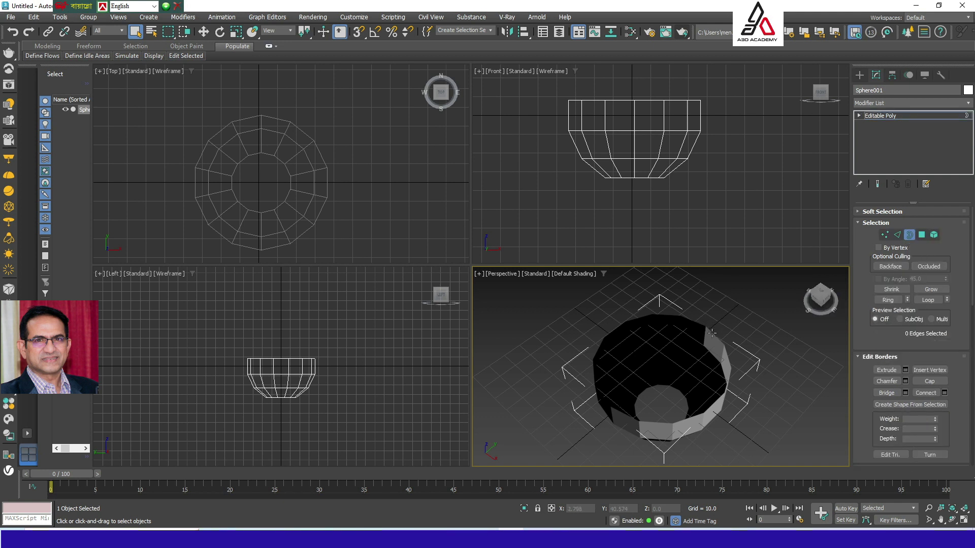
pyautogui.click(713, 332)
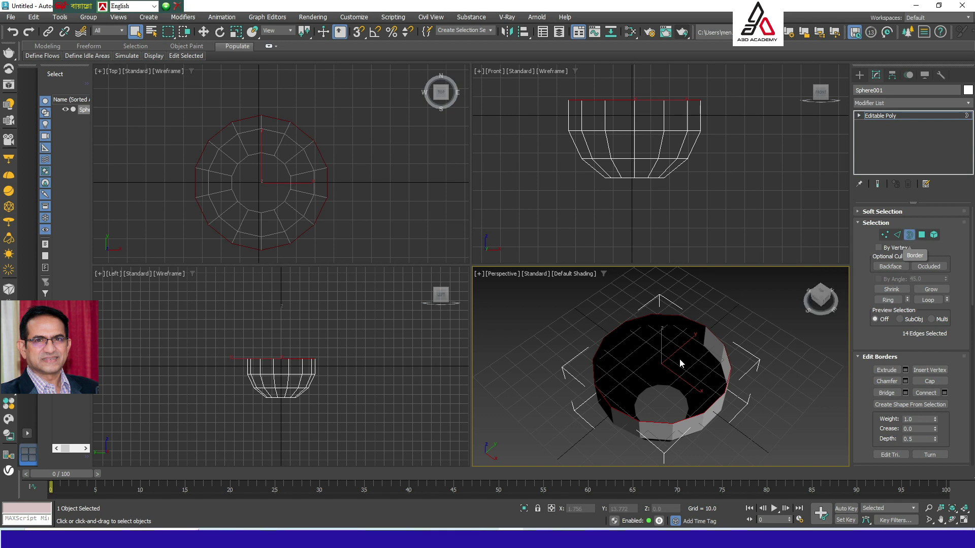
pyautogui.keyDown('alt'); pyautogui.moveTo(691, 386); pyautogui.dragTo(653, 352, button='middle'); pyautogui.keyUp('alt')
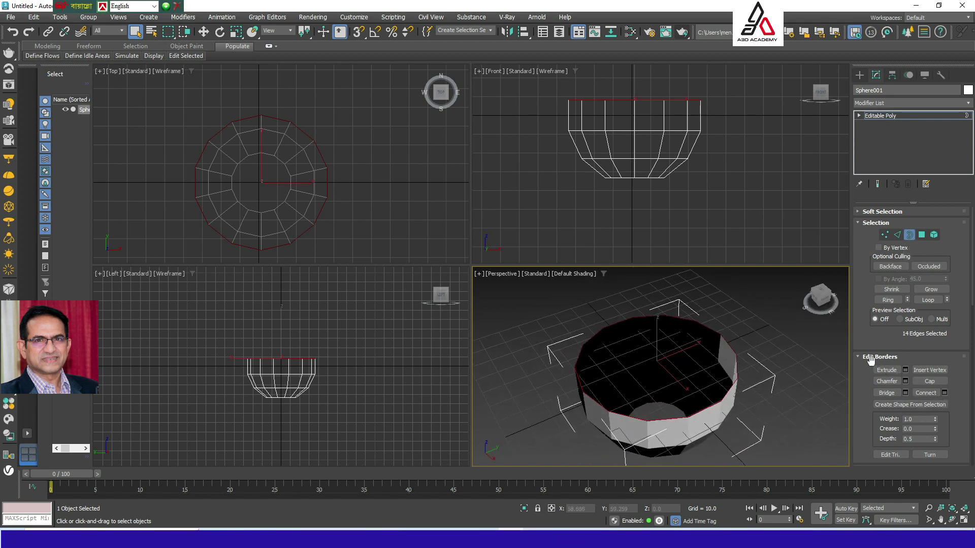
pyautogui.click(930, 382)
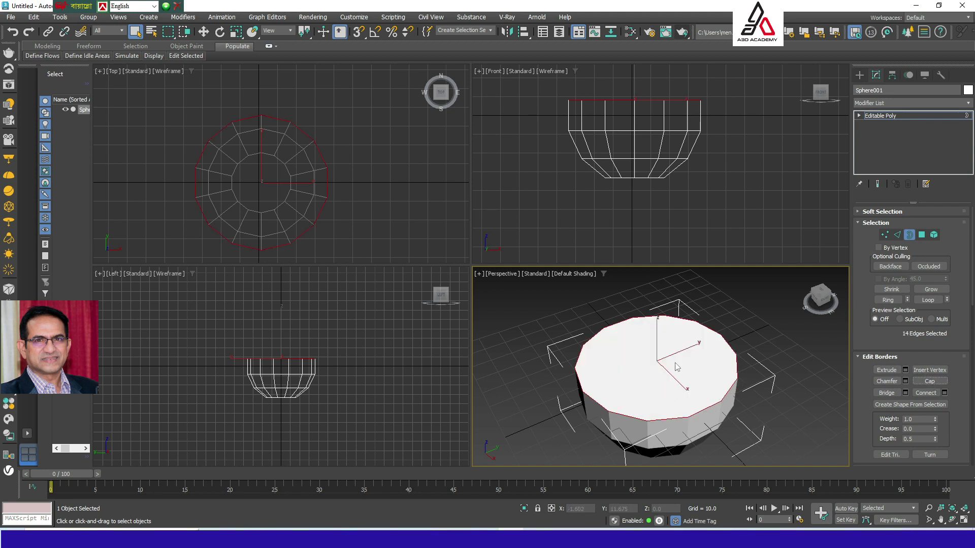
# - Cap the bowl's bottom border loop with a new face and show edged faces
pyautogui.keyDown('alt'); pyautogui.moveTo(759, 414); pyautogui.dragTo(750, 295, button='middle'); pyautogui.keyUp('alt')
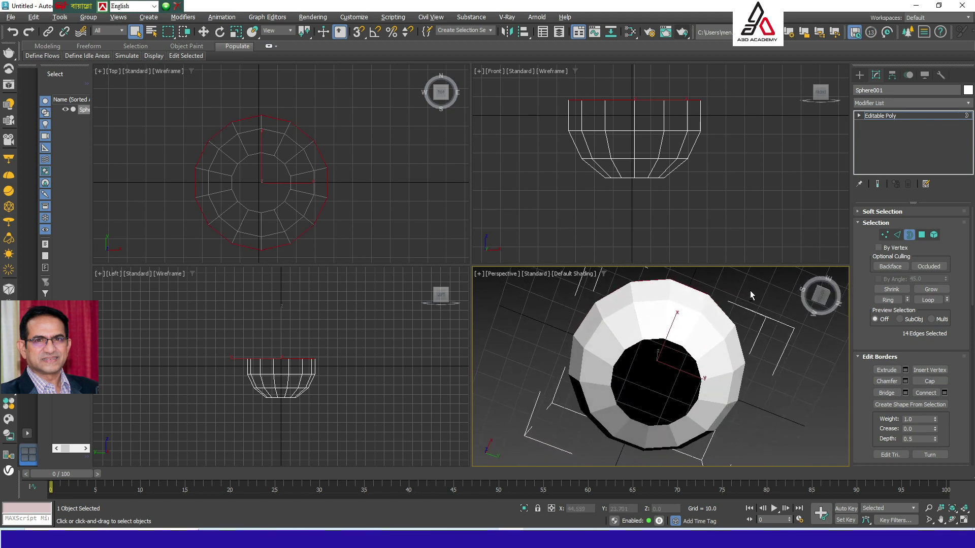
pyautogui.click(696, 358)
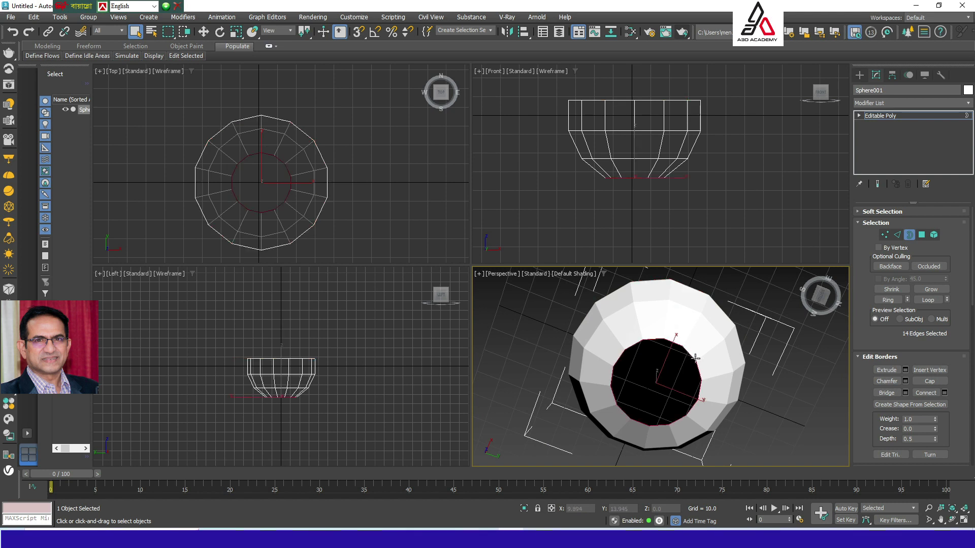
pyautogui.rightClick(696, 358)
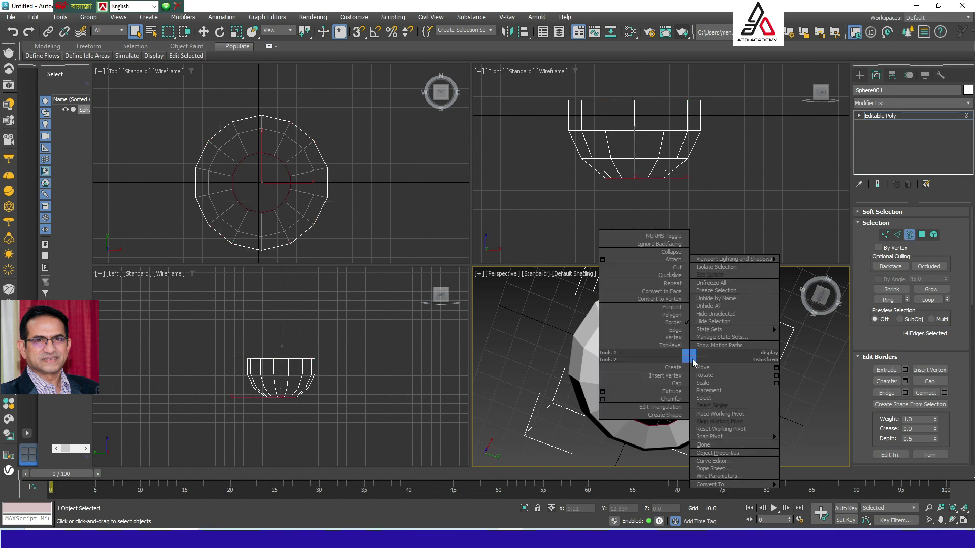
pyautogui.click(678, 385)
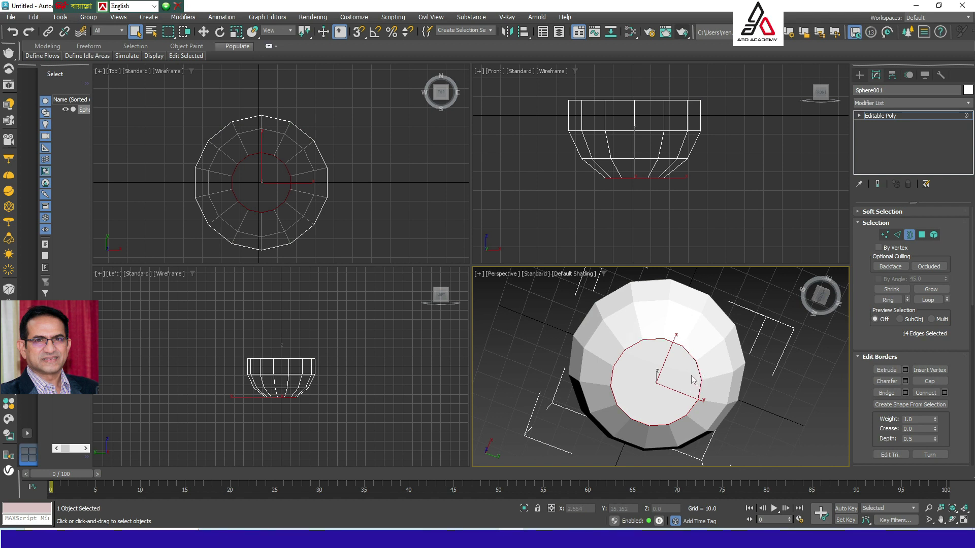
pyautogui.moveTo(704, 382)
pyautogui.keyDown('alt'); pyautogui.mouseDown(button='middle')
pyautogui.moveTo(709, 452)
pyautogui.moveTo(678, 414)
pyautogui.moveTo(708, 420)
pyautogui.moveTo(706, 389)
pyautogui.mouseUp(button='middle'); pyautogui.keyUp('alt')
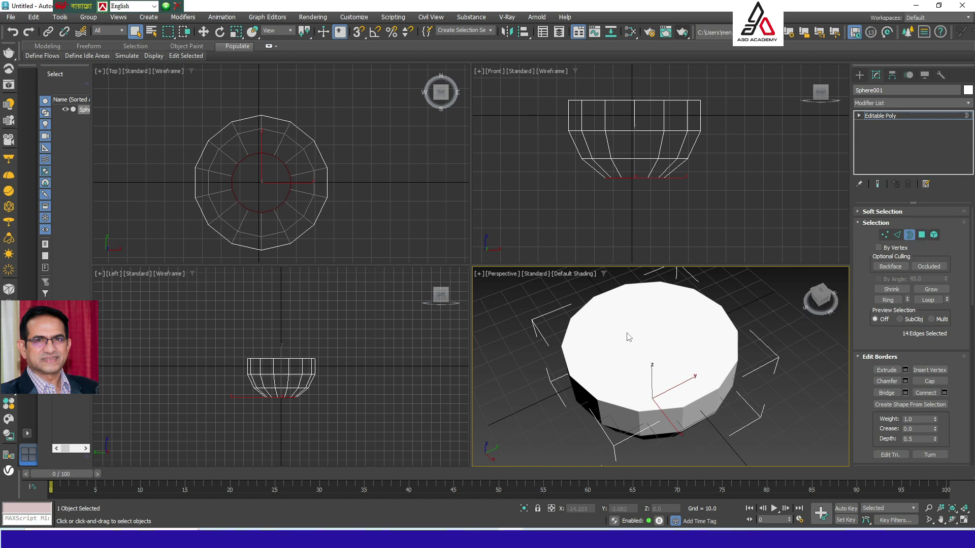
pyautogui.press('F4')
pyautogui.moveTo(627, 333)
pyautogui.keyDown('alt'); pyautogui.mouseDown(button='middle')
pyautogui.moveTo(670, 337)
pyautogui.moveTo(675, 293)
pyautogui.moveTo(664, 319)
pyautogui.moveTo(637, 338)
pyautogui.mouseUp(button='middle'); pyautogui.keyUp('alt')
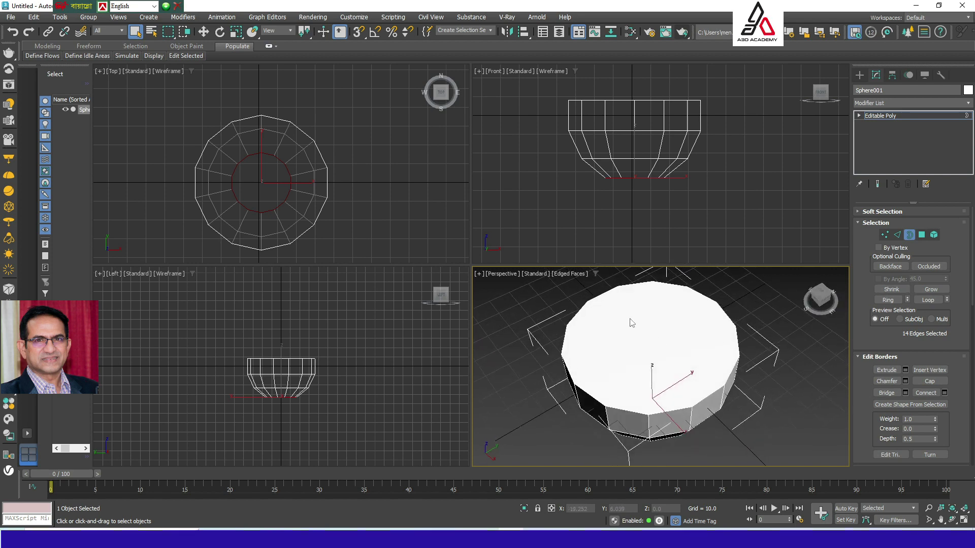
# - Inset the bowl's top cap polygon to form a thin rim border
pyautogui.click(922, 235)
pyautogui.click(678, 342)
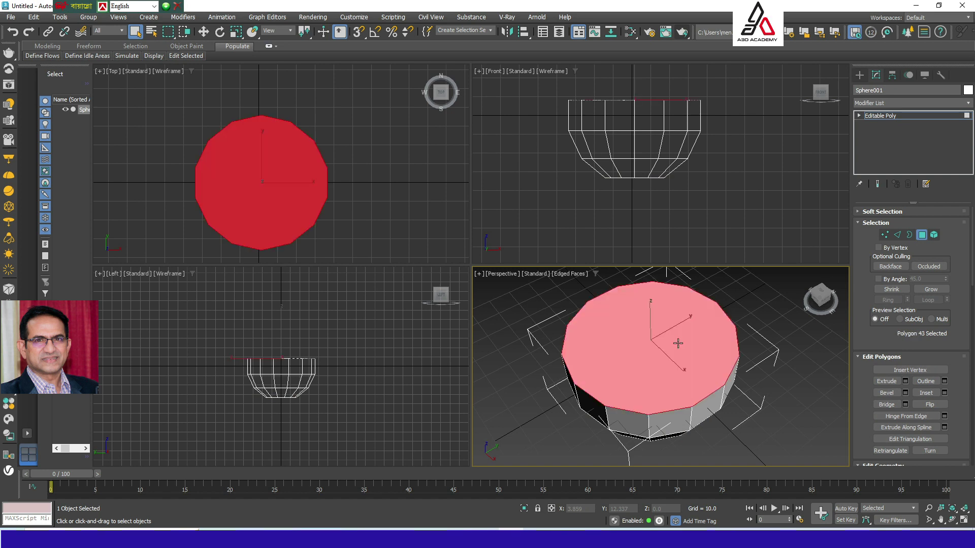
pyautogui.rightClick(650, 338)
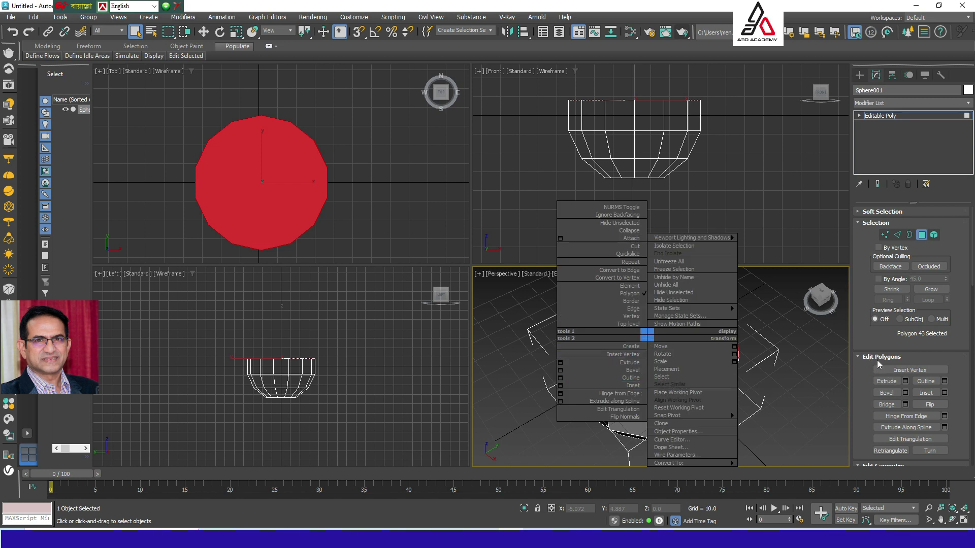
pyautogui.click(633, 385)
pyautogui.moveTo(677, 351)
pyautogui.mouseDown()
pyautogui.moveTo(663, 366)
pyautogui.moveTo(718, 350)
pyautogui.moveTo(667, 359)
pyautogui.moveTo(682, 354)
pyautogui.mouseUp()
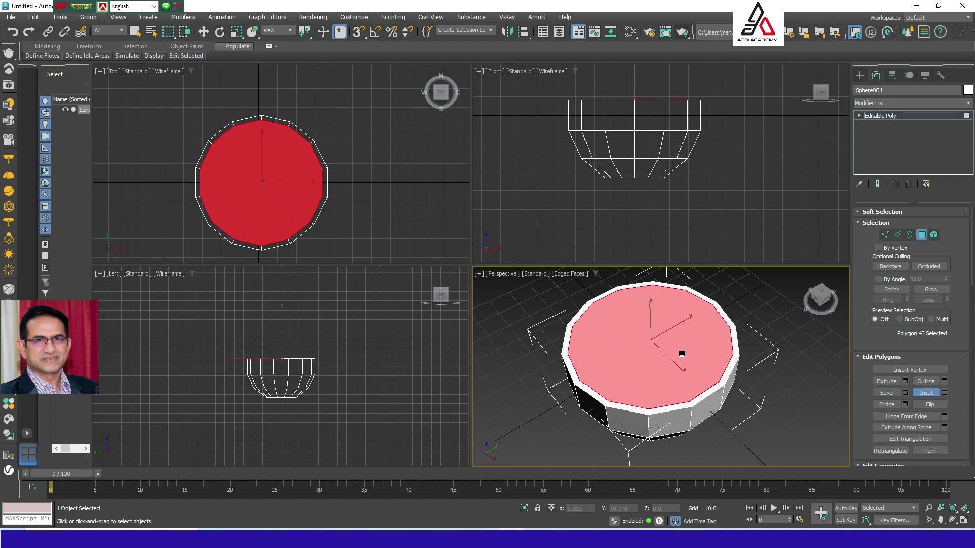
# - Reframe the view on the bowl and reselect its inset top face
pyautogui.click(761, 417)
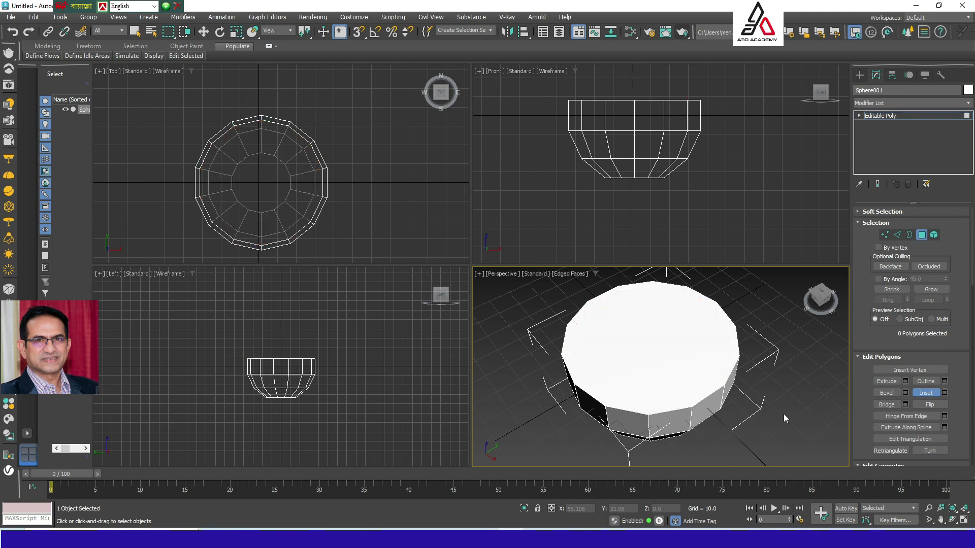
pyautogui.scroll(1, 767, 405)
pyautogui.keyDown('alt'); pyautogui.moveTo(767, 405); pyautogui.dragTo(753, 364, button='middle'); pyautogui.keyUp('alt')
pyautogui.scroll(2, 718, 355)
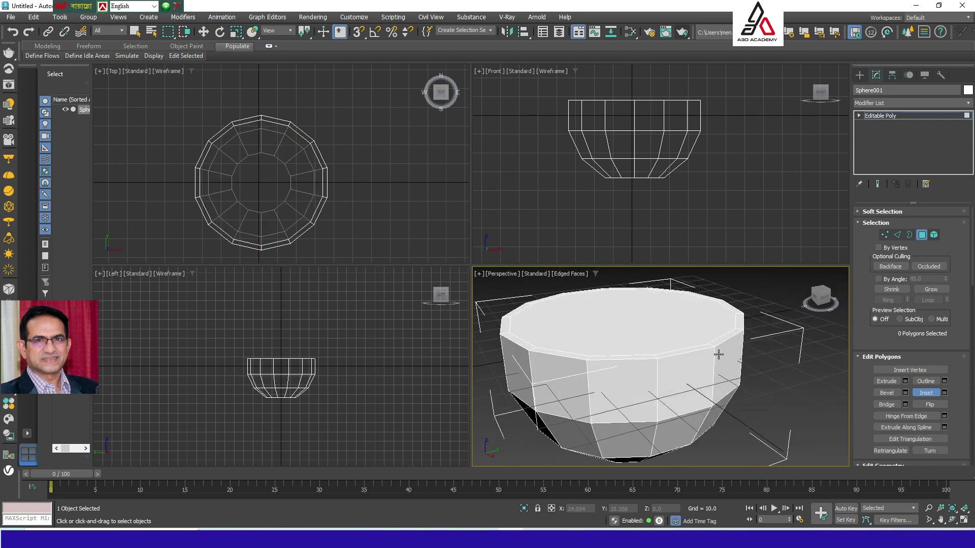
pyautogui.moveTo(701, 339); pyautogui.dragTo(678, 355, button='middle')
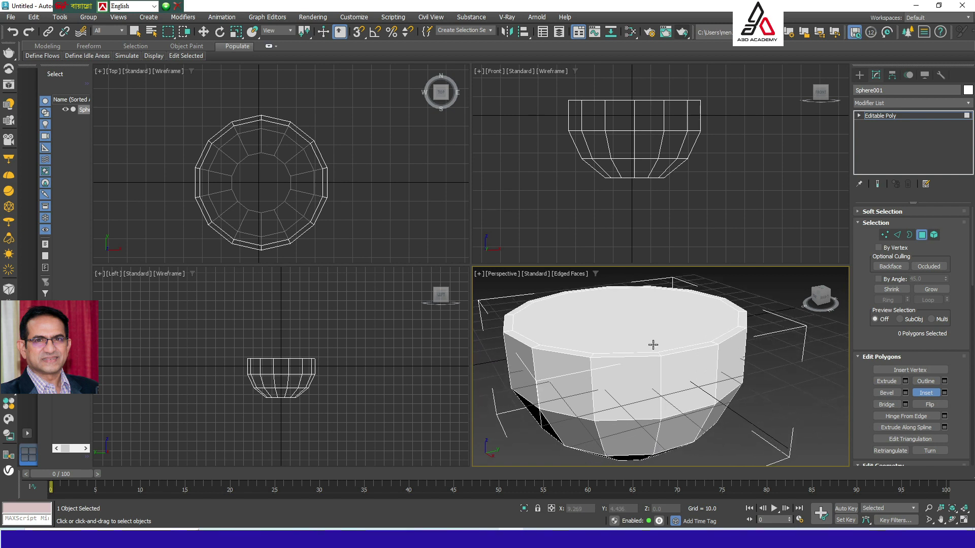
pyautogui.click(635, 325)
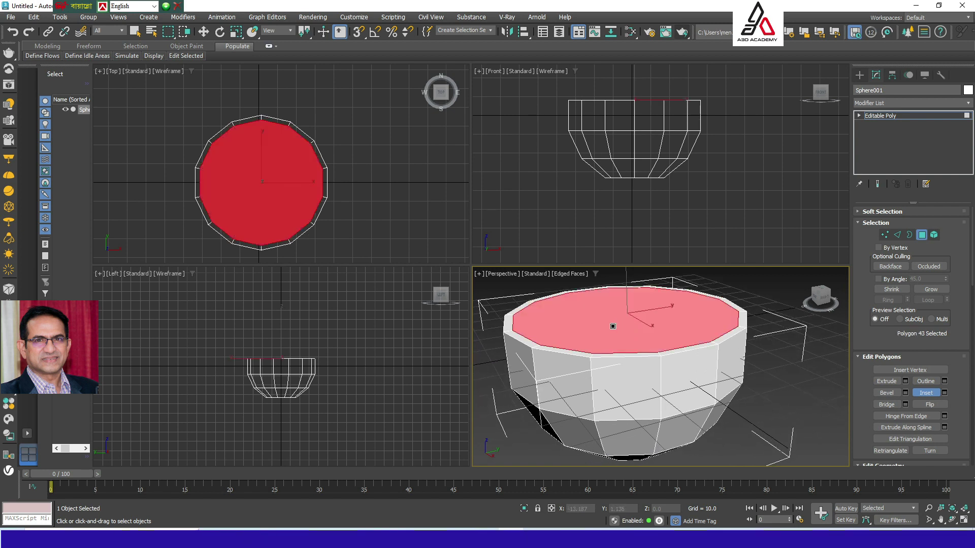
# - Extrude the inset top face deep down into the bowl to form the inner wall
pyautogui.rightClick(614, 326)
pyautogui.rightClick(599, 329)
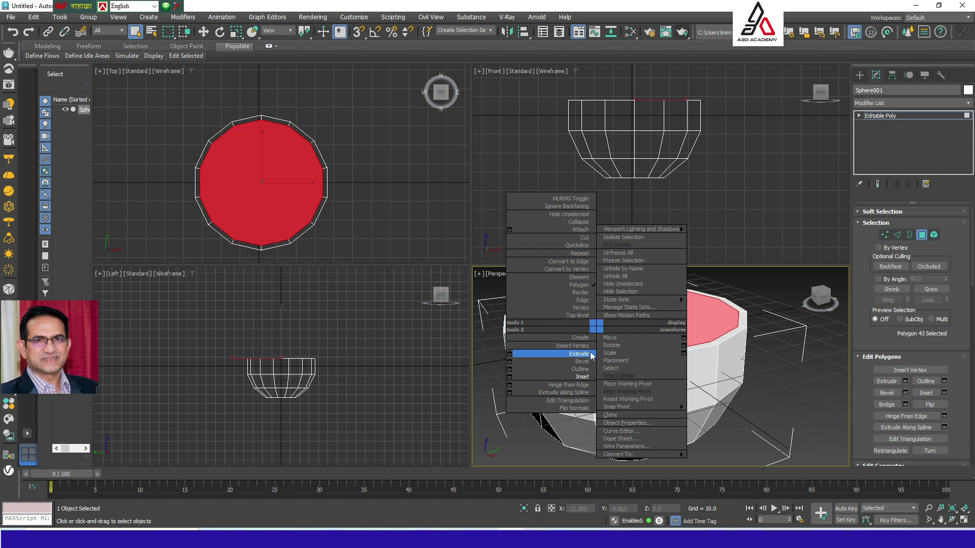
pyautogui.click(573, 352)
pyautogui.moveTo(622, 323); pyautogui.dragTo(629, 350)
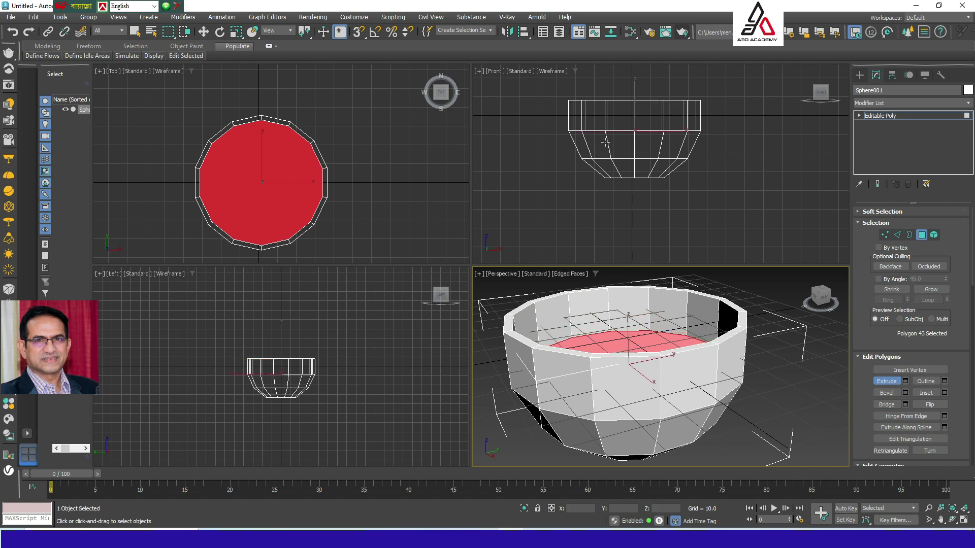
pyautogui.moveTo(633, 328); pyautogui.dragTo(633, 370)
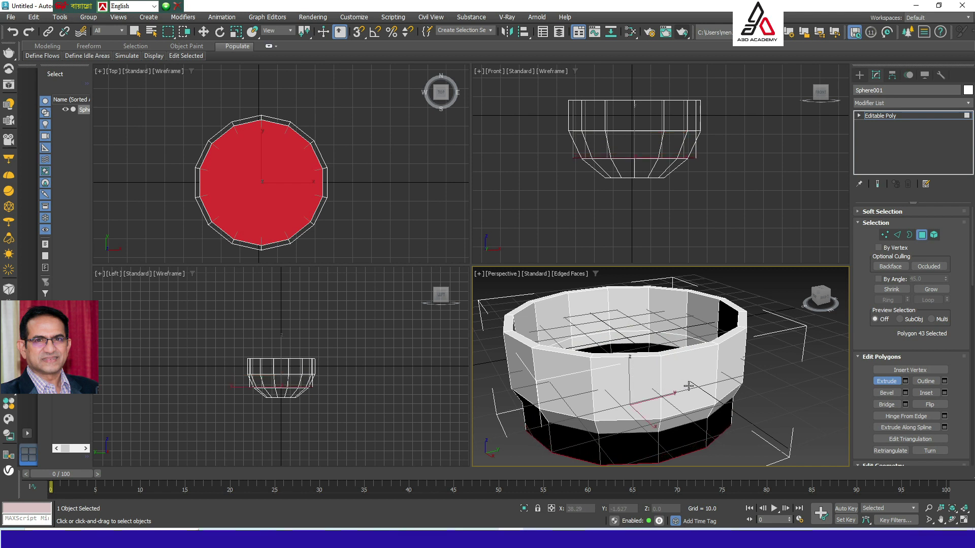
# - Scale the inner floor to 90% and extrude it further down into the cup
pyautogui.keyDown('alt'); pyautogui.moveTo(688, 387); pyautogui.dragTo(687, 399, button='middle'); pyautogui.keyUp('alt')
pyautogui.press('r')
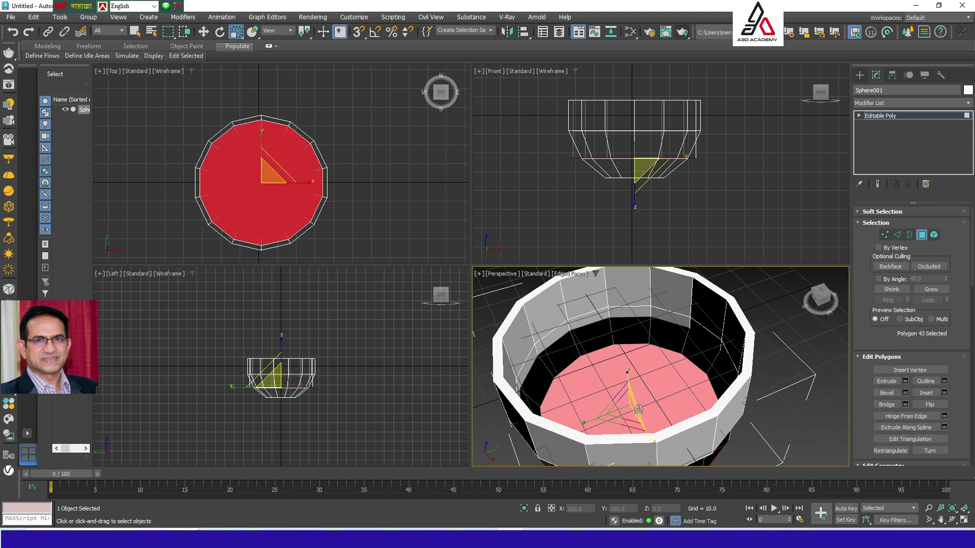
pyautogui.moveTo(628, 407); pyautogui.dragTo(615, 422)
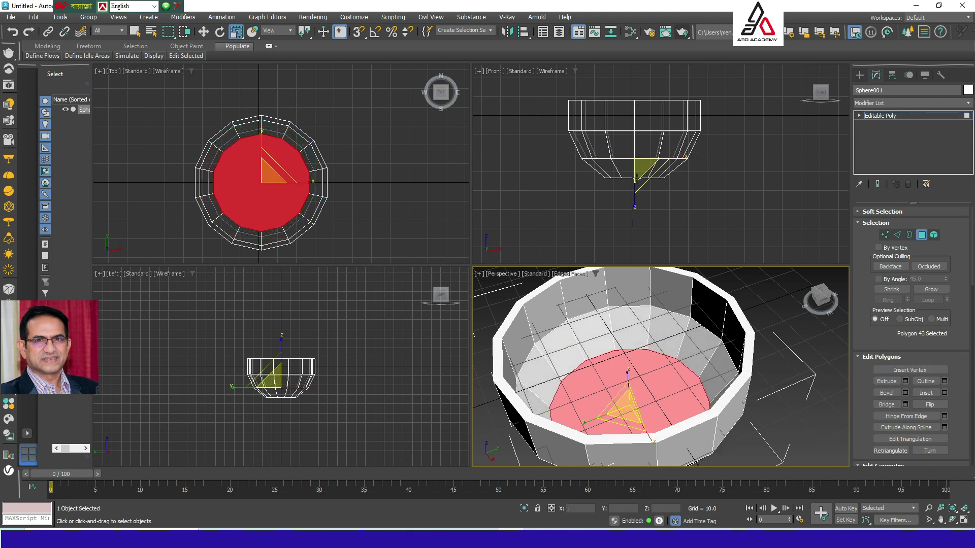
pyautogui.rightClick(664, 373)
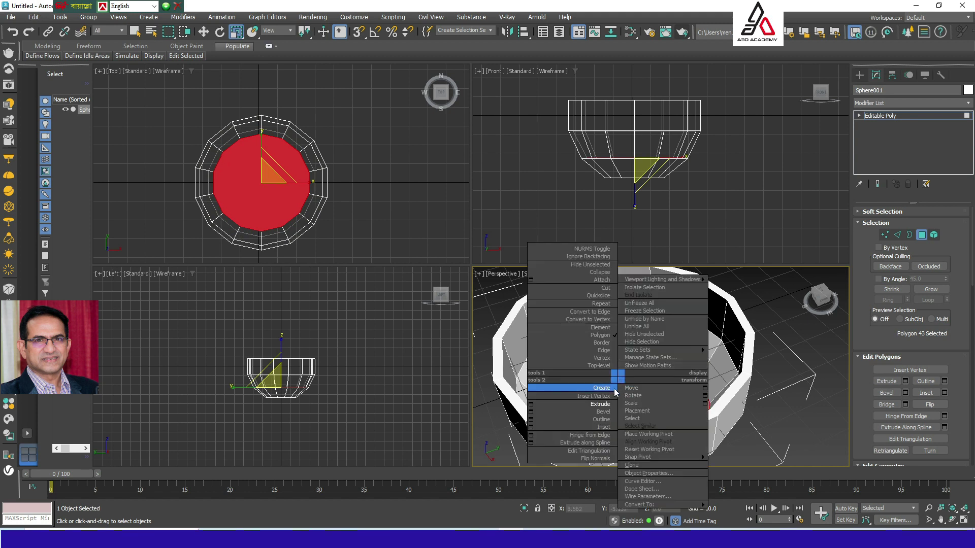
pyautogui.click(613, 406)
pyautogui.moveTo(638, 379); pyautogui.dragTo(613, 442)
pyautogui.press('r')
# - Maximize the Perspective view, look down into the cup and select the centre floor face
pyautogui.scroll(-5, 749, 404)
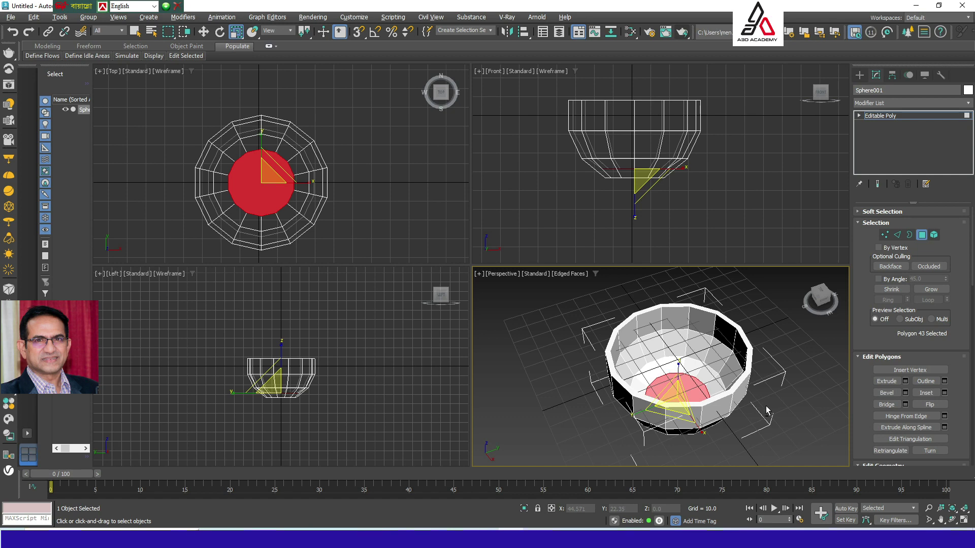
pyautogui.hotkey('alt', 'w')
pyautogui.keyDown('alt'); pyautogui.moveTo(766, 407); pyautogui.dragTo(524, 336, button='middle'); pyautogui.keyUp('alt')
pyautogui.hotkey('ctrl', 'd')
pyautogui.click(523, 336)
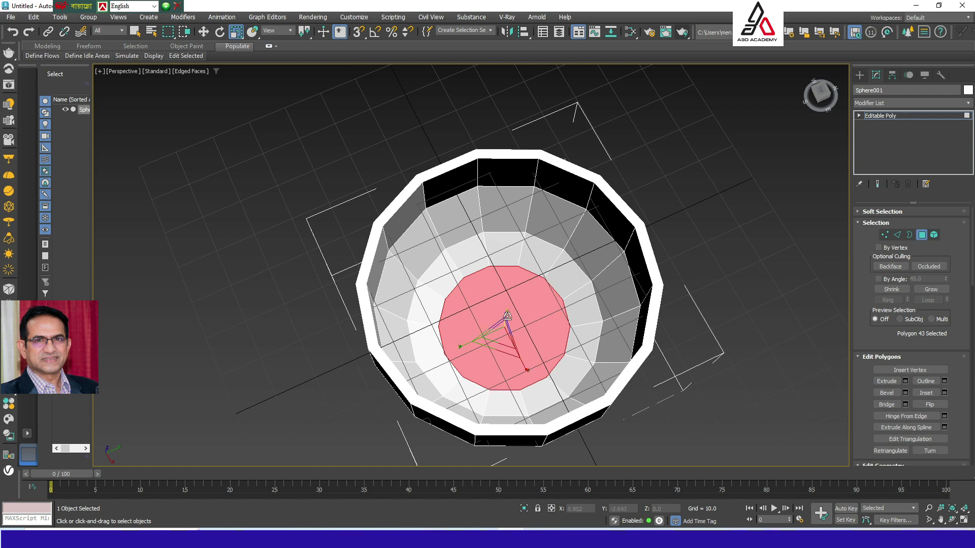
# - Inset the cup's floor face into a small centre face
pyautogui.rightClick(496, 304)
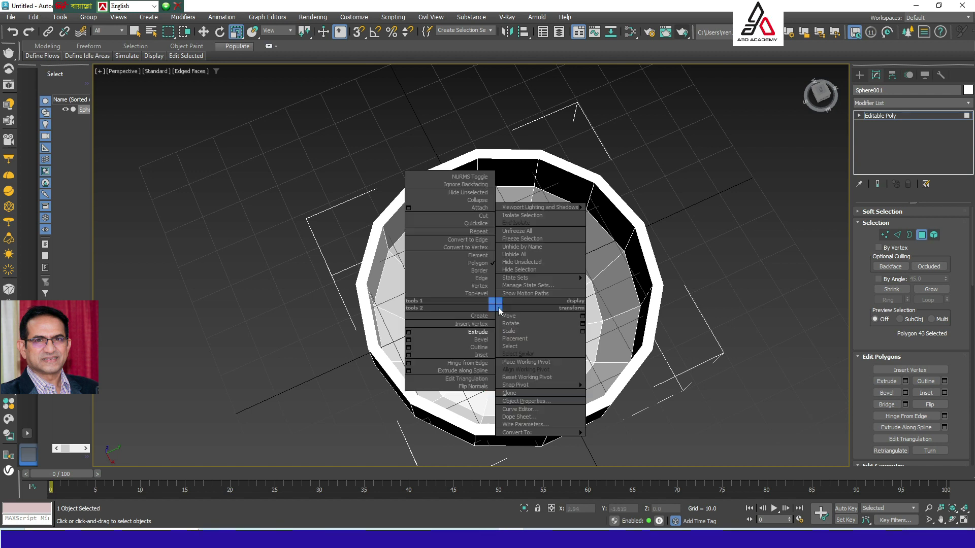
pyautogui.click(485, 355)
pyautogui.moveTo(519, 323); pyautogui.dragTo(591, 364)
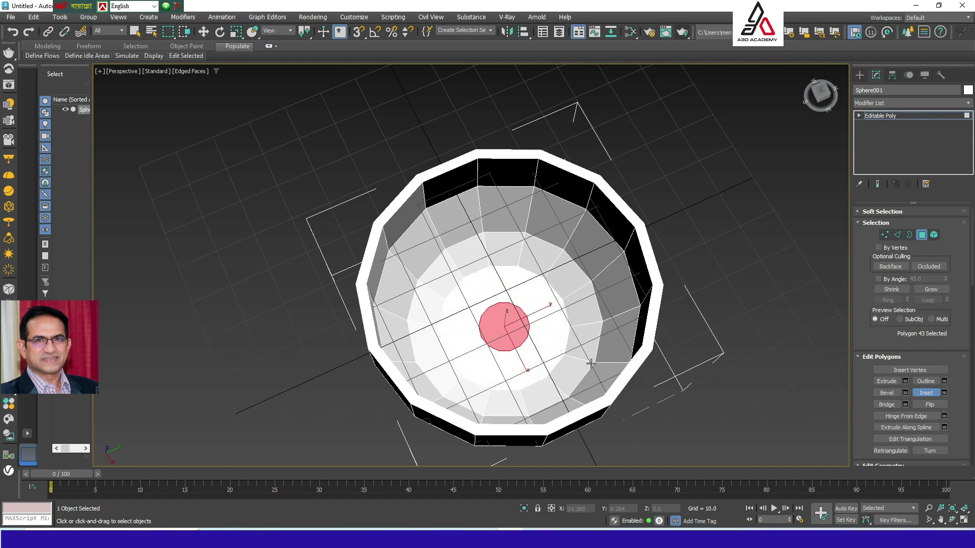
pyautogui.click(707, 381)
pyautogui.keyDown('alt'); pyautogui.moveTo(705, 382); pyautogui.dragTo(687, 241, button='middle'); pyautogui.keyUp('alt')
pyautogui.click(537, 352)
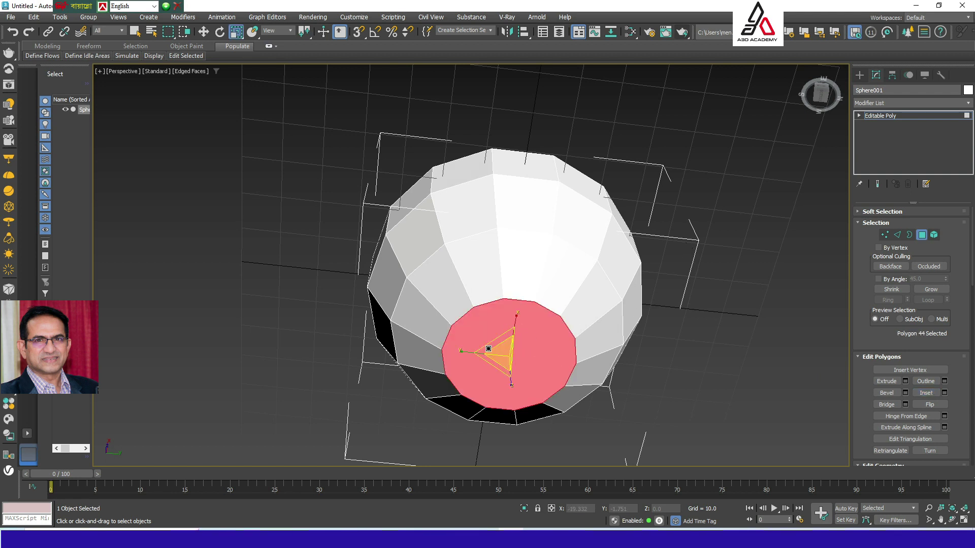
# - Extrude the bowl's bottom face slightly outward and inset it into a foot ring
pyautogui.rightClick(483, 351)
pyautogui.click(447, 375)
pyautogui.moveTo(490, 360); pyautogui.dragTo(500, 342)
pyautogui.press('r')
pyautogui.rightClick(473, 363)
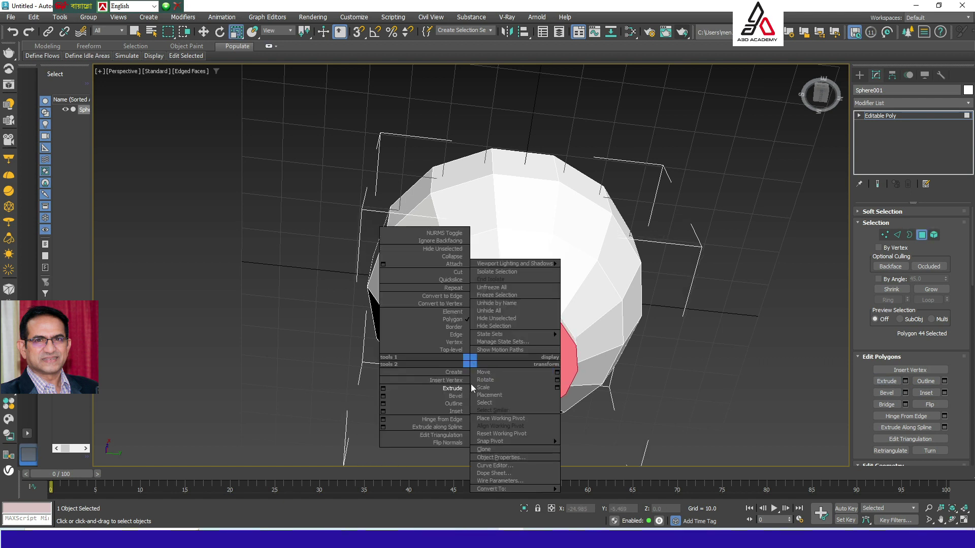
pyautogui.click(447, 409)
pyautogui.moveTo(500, 377); pyautogui.dragTo(497, 384)
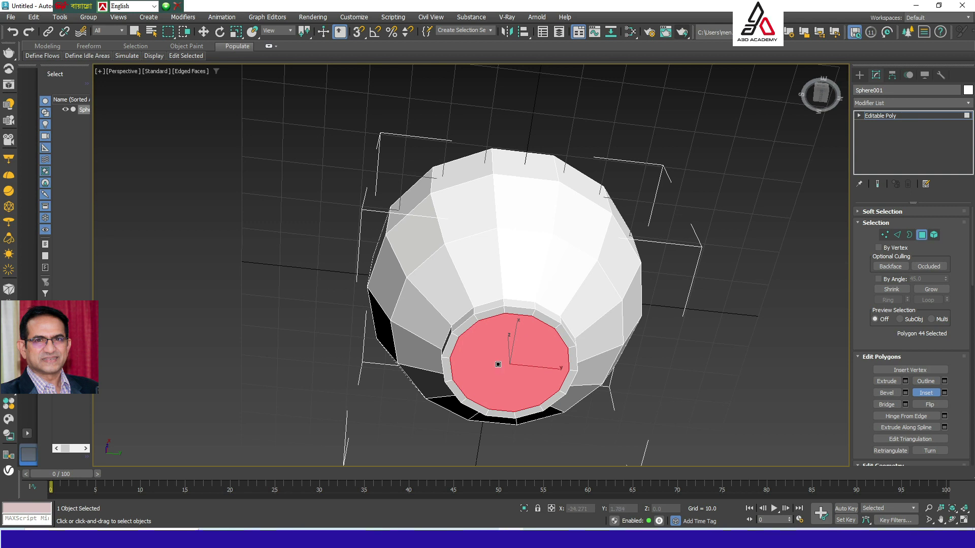
# - Extrude the bottom face downward into a foot and inset it again into concentric rings
pyautogui.rightClick(498, 364)
pyautogui.rightClick(479, 373)
pyautogui.click(443, 396)
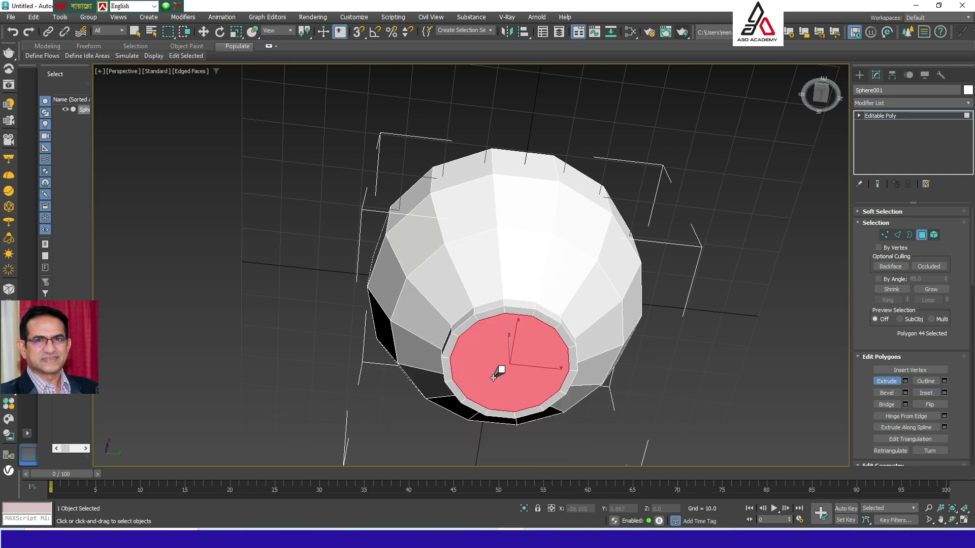
pyautogui.moveTo(500, 370); pyautogui.dragTo(498, 381)
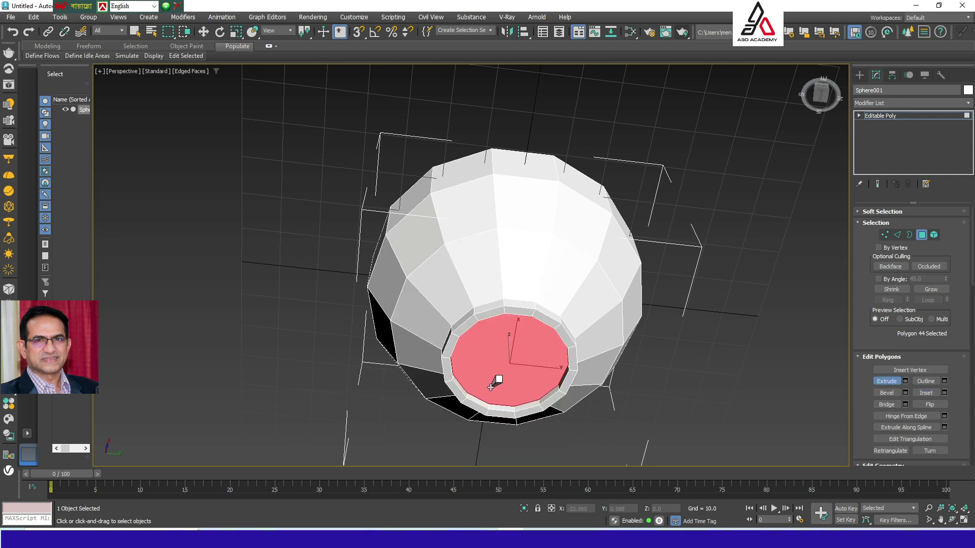
pyautogui.rightClick(507, 371)
pyautogui.rightClick(493, 369)
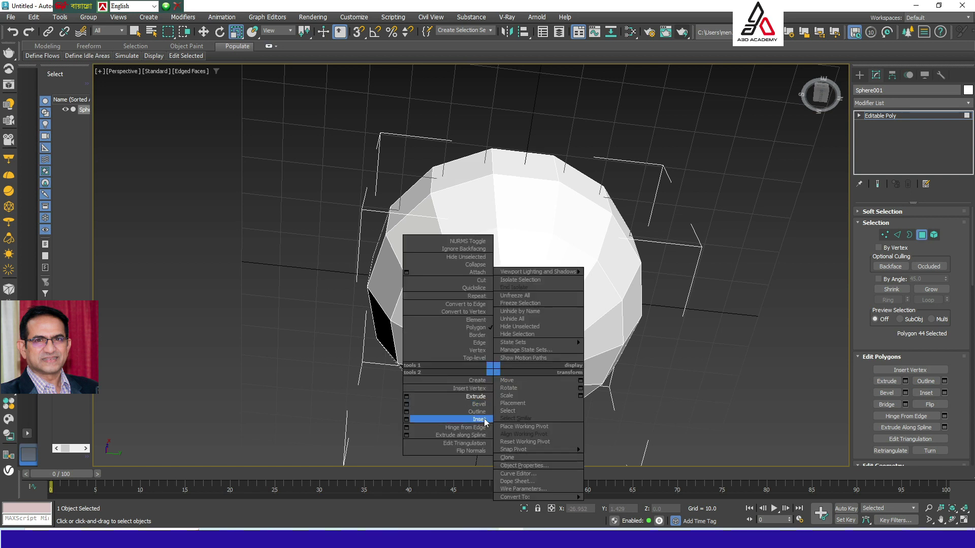
pyautogui.click(484, 421)
pyautogui.moveTo(505, 378)
pyautogui.mouseDown()
pyautogui.moveTo(506, 388)
pyautogui.moveTo(505, 378)
pyautogui.mouseUp()
# - Leave Polygon level to work on the whole bowl with the Move tool
pyautogui.click(725, 364)
pyautogui.keyDown('alt'); pyautogui.moveTo(687, 309); pyautogui.dragTo(705, 385, button='middle'); pyautogui.keyUp('alt')
pyautogui.press('w')
pyautogui.click(923, 234)
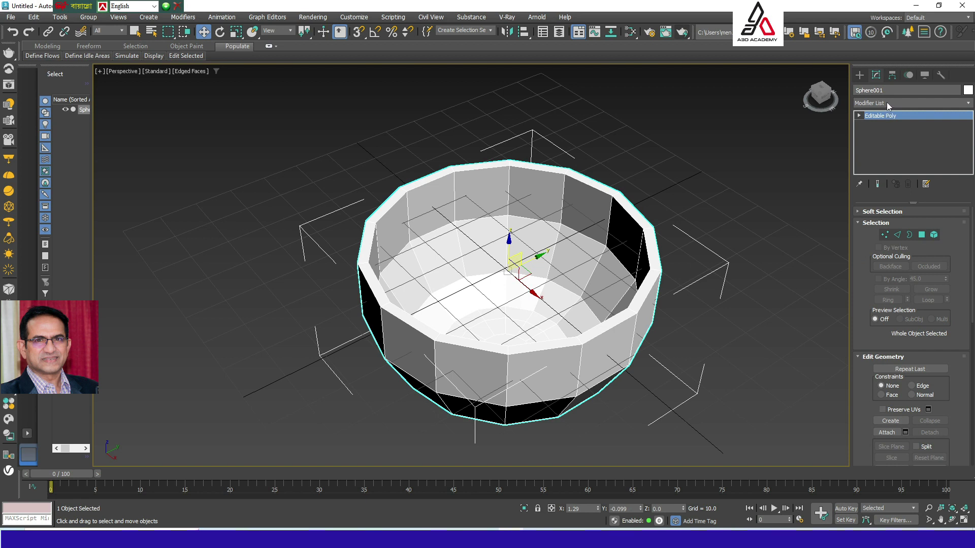
# - Add a MeshSmooth modifier to the bowl and hide the grid and edged faces
pyautogui.click(886, 102)
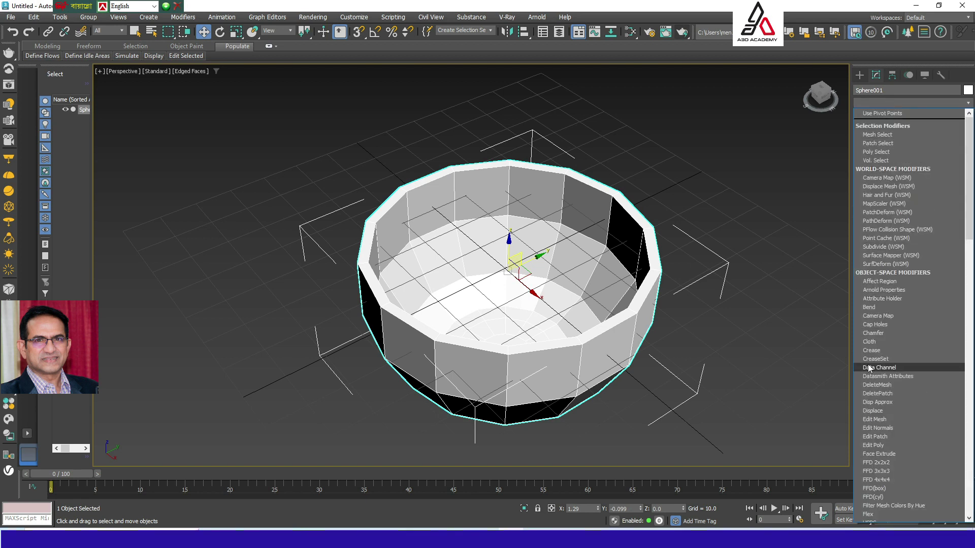
pyautogui.press('m')
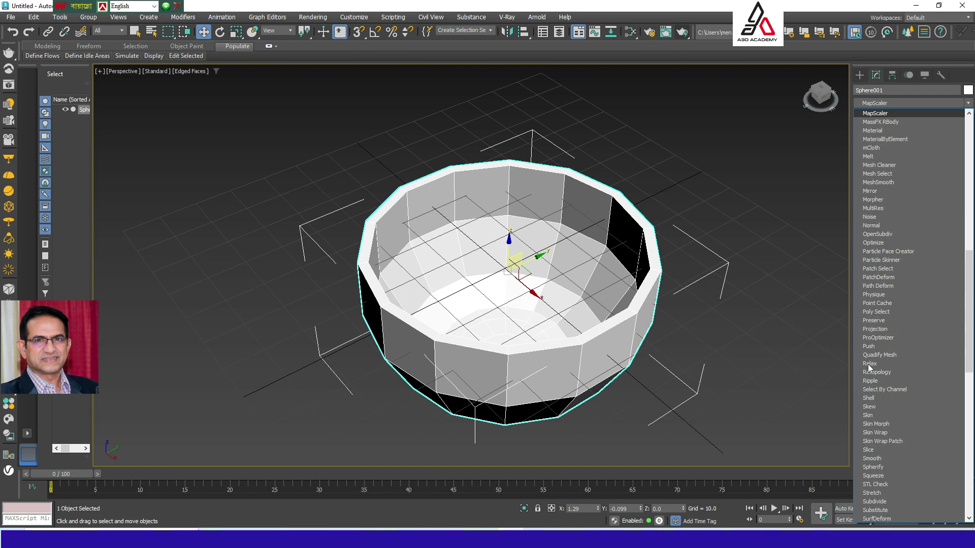
pyautogui.click(888, 183)
pyautogui.moveTo(721, 331)
pyautogui.keyDown('alt'); pyautogui.mouseDown(button='middle')
pyautogui.moveTo(687, 292)
pyautogui.moveTo(696, 333)
pyautogui.moveTo(712, 315)
pyautogui.mouseUp(button='middle'); pyautogui.keyUp('alt')
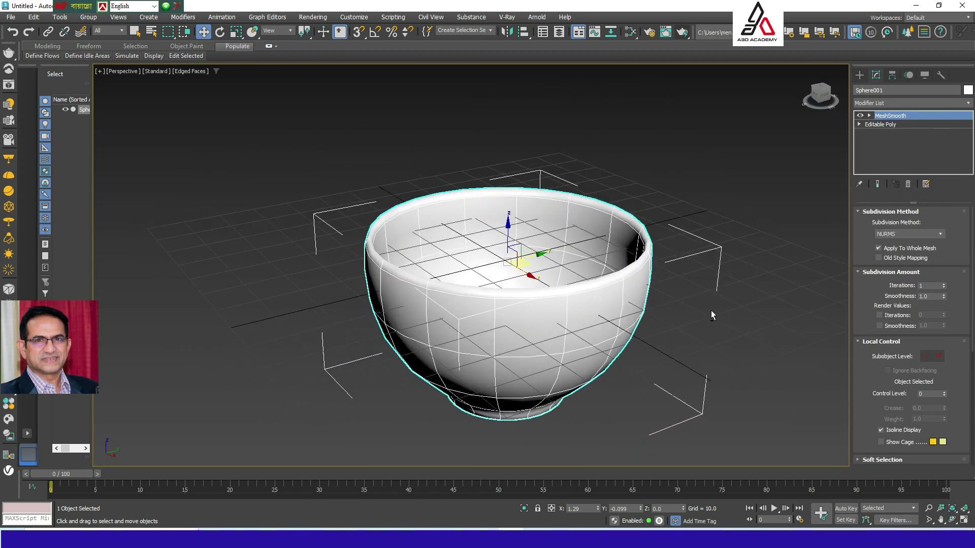
pyautogui.press('F4')
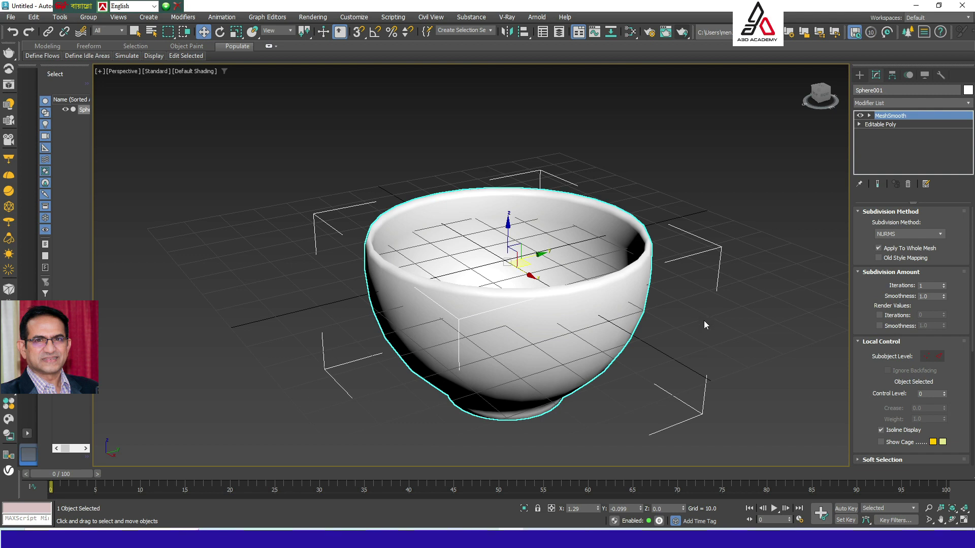
pyautogui.press('g')
pyautogui.click(726, 367)
pyautogui.moveTo(726, 367); pyautogui.dragTo(698, 343, button='middle')
pyautogui.click(634, 288)
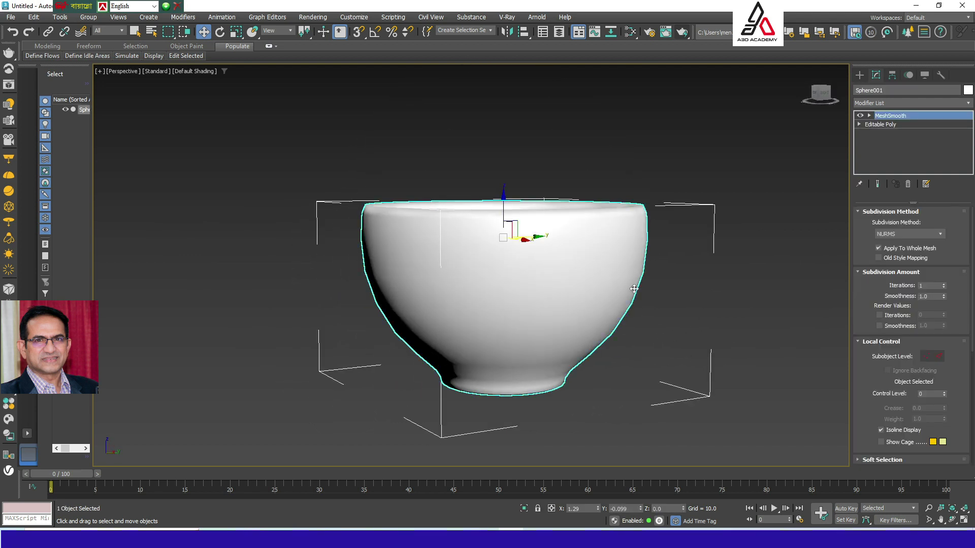
pyautogui.keyDown('alt'); pyautogui.moveTo(685, 303); pyautogui.dragTo(691, 342, button='middle'); pyautogui.keyUp('alt')
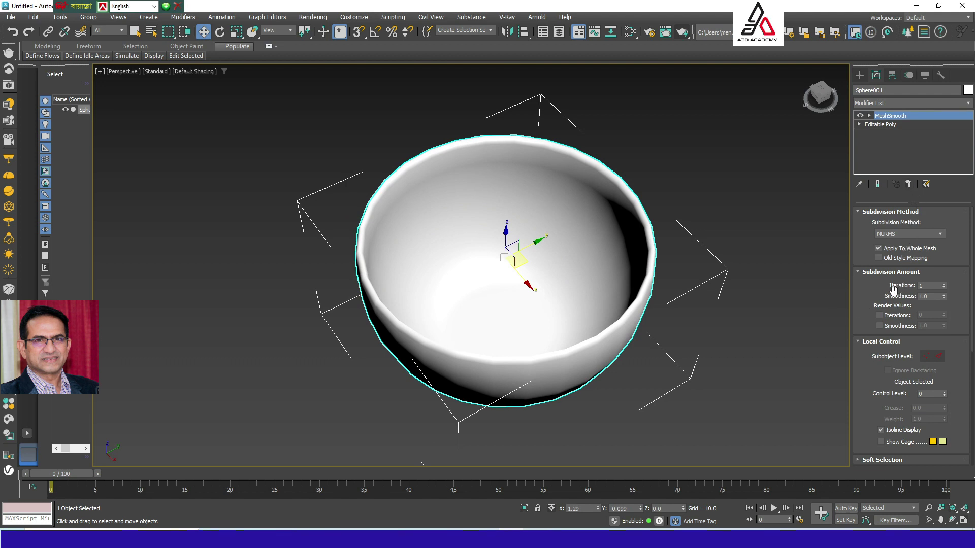
# - Set MeshSmooth Iterations to 2 and inspect the smoothed bowl with edges shown
pyautogui.doubleClick(930, 285)
pyautogui.write('2')
pyautogui.press('Return')
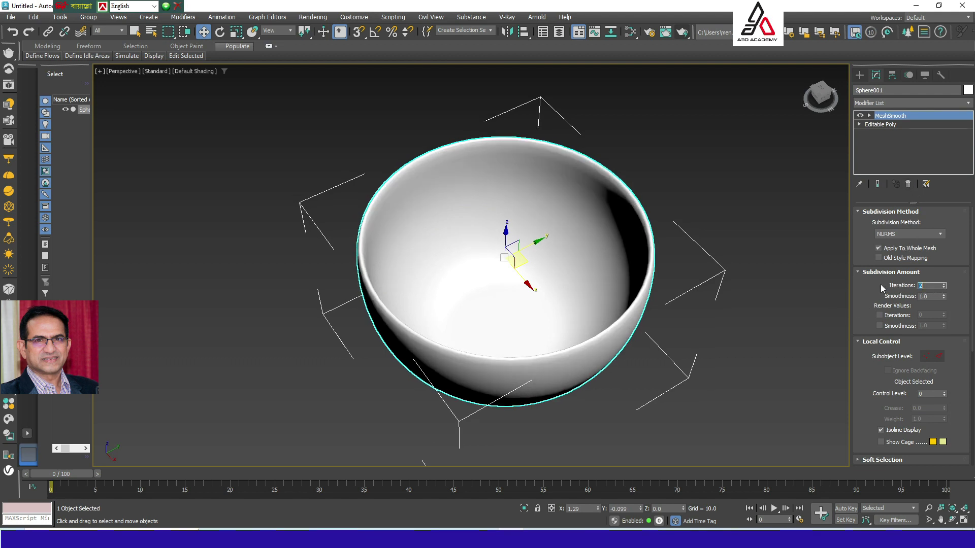
pyautogui.keyDown('alt'); pyautogui.moveTo(692, 285); pyautogui.dragTo(671, 242, button='middle'); pyautogui.keyUp('alt')
pyautogui.press('F4')
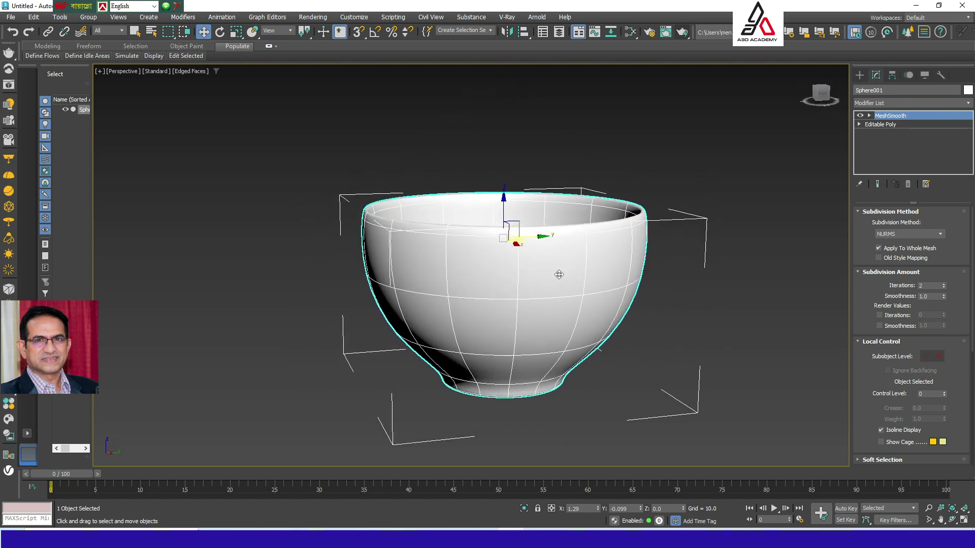
pyautogui.keyDown('alt'); pyautogui.moveTo(609, 264); pyautogui.dragTo(780, 310, button='middle'); pyautogui.keyUp('alt')
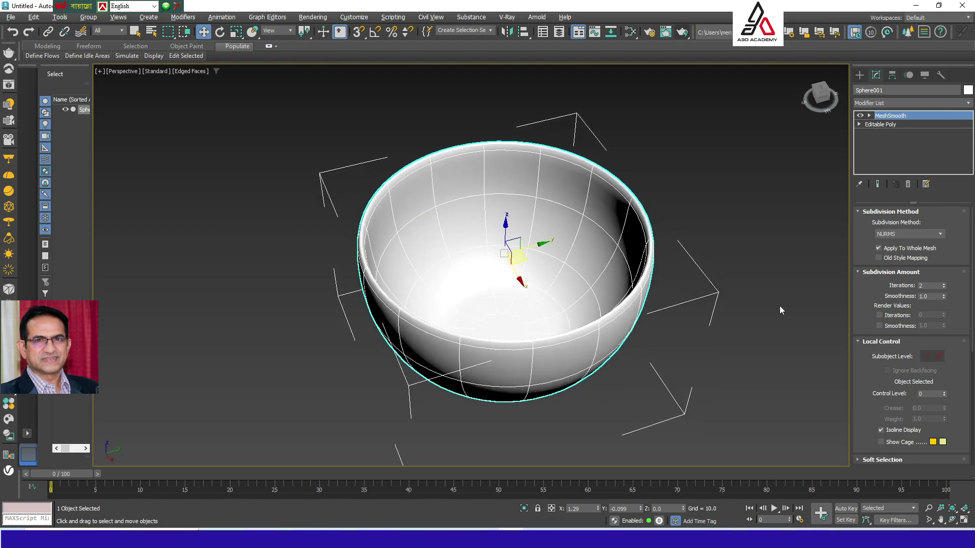
pyautogui.keyDown('alt'); pyautogui.moveTo(670, 312); pyautogui.dragTo(659, 279, button='middle'); pyautogui.keyUp('alt')
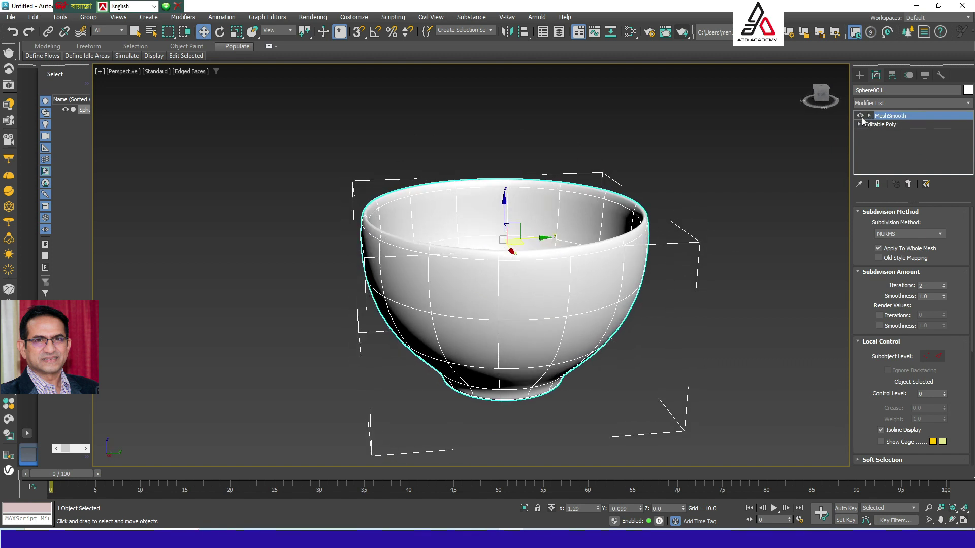
# - Switch MeshSmooth off and return to the four-viewport layout
pyautogui.click(860, 116)
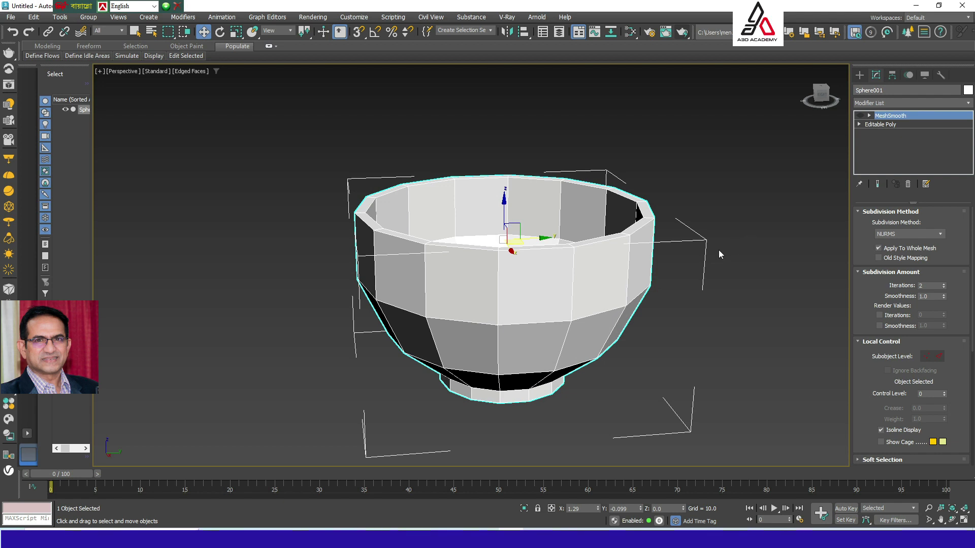
pyautogui.keyDown('alt'); pyautogui.moveTo(672, 338); pyautogui.dragTo(567, 299, button='middle'); pyautogui.keyUp('alt')
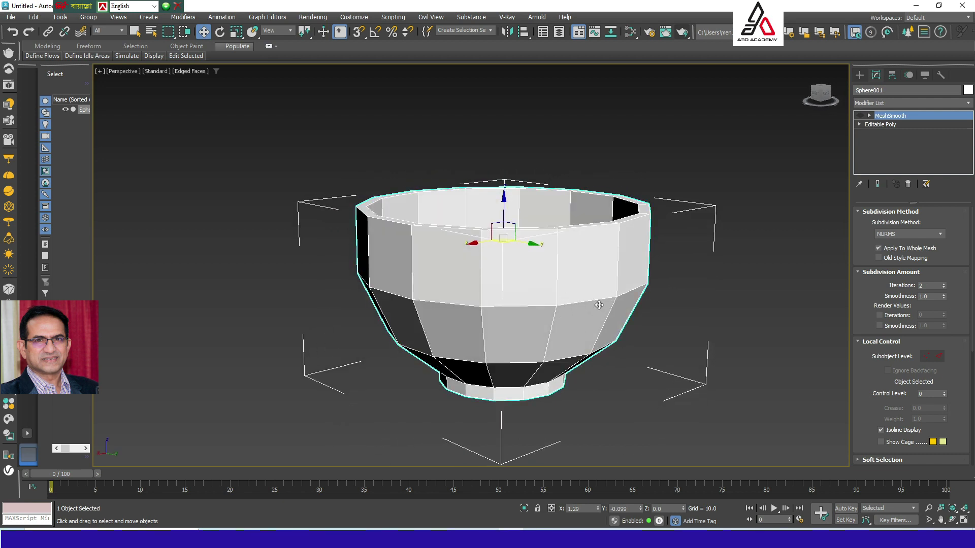
pyautogui.hotkey('alt', 'w')
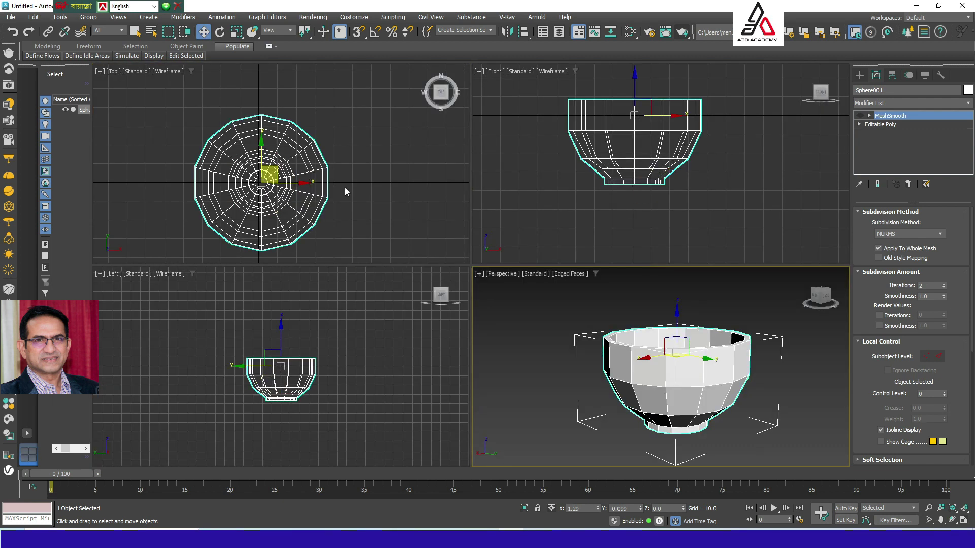
# - At Polygon level, select faces on the bowl's left side and orbit to a side-on view
pyautogui.click(859, 125)
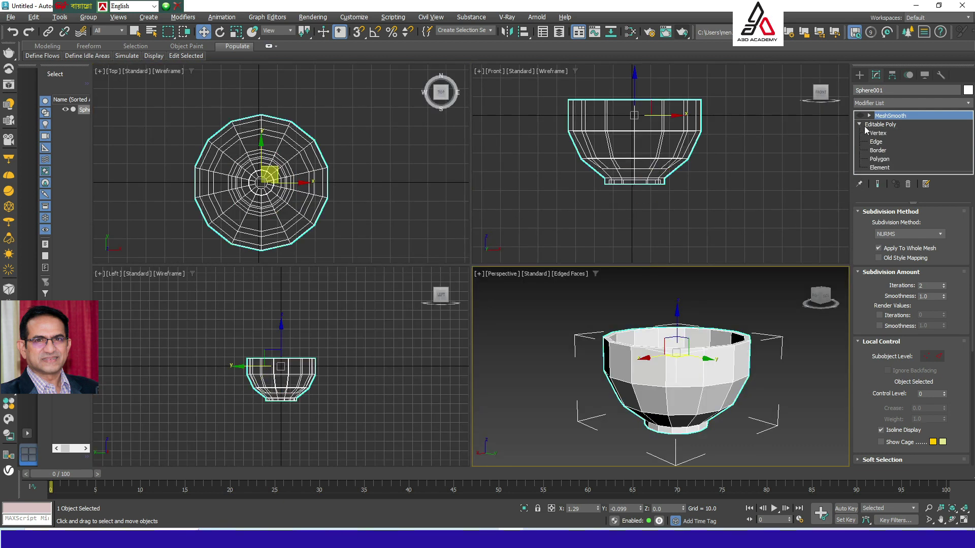
pyautogui.click(880, 159)
pyautogui.click(341, 180)
pyautogui.click(322, 189)
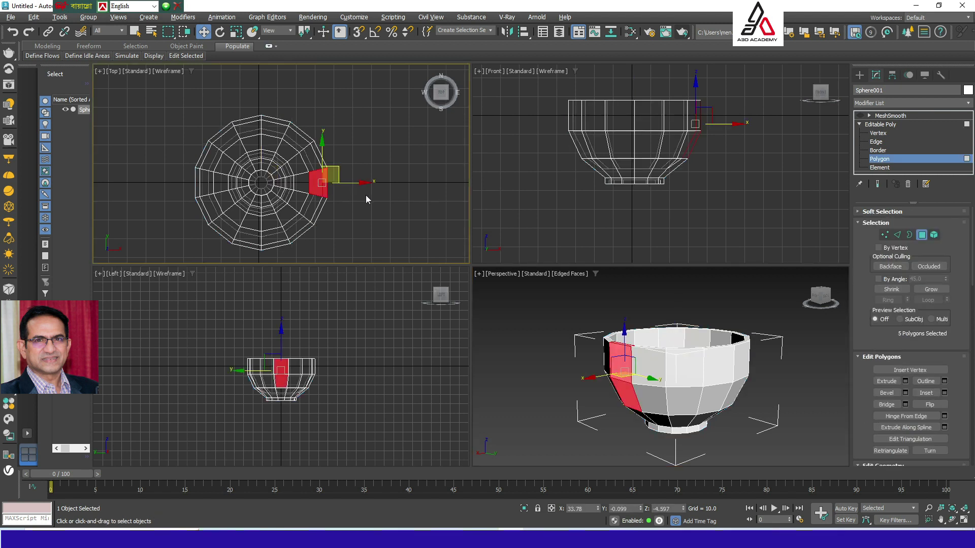
pyautogui.keyDown('alt'); pyautogui.moveTo(658, 366); pyautogui.dragTo(605, 383, button='middle'); pyautogui.keyUp('alt')
pyautogui.click(201, 186)
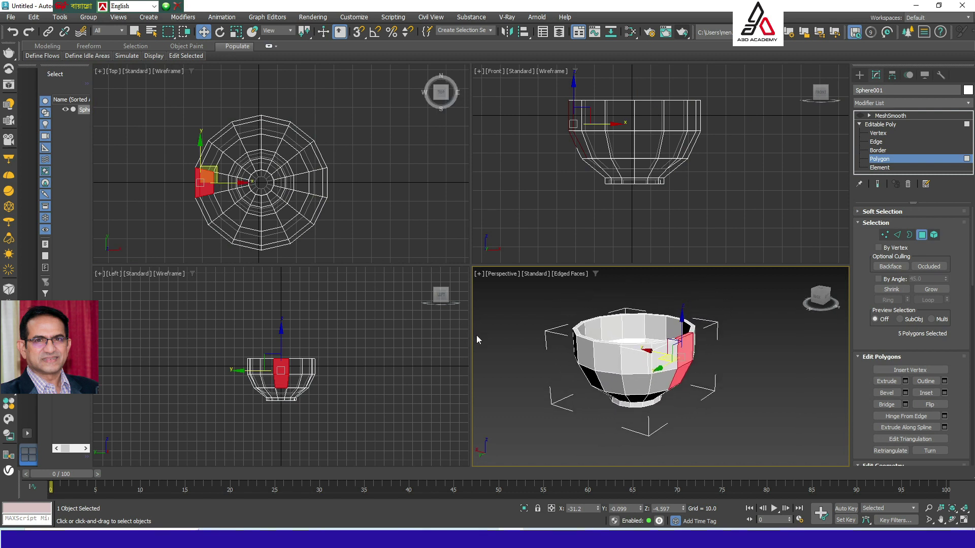
pyautogui.keyDown('alt'); pyautogui.moveTo(685, 380); pyautogui.dragTo(649, 361, button='middle'); pyautogui.keyUp('alt')
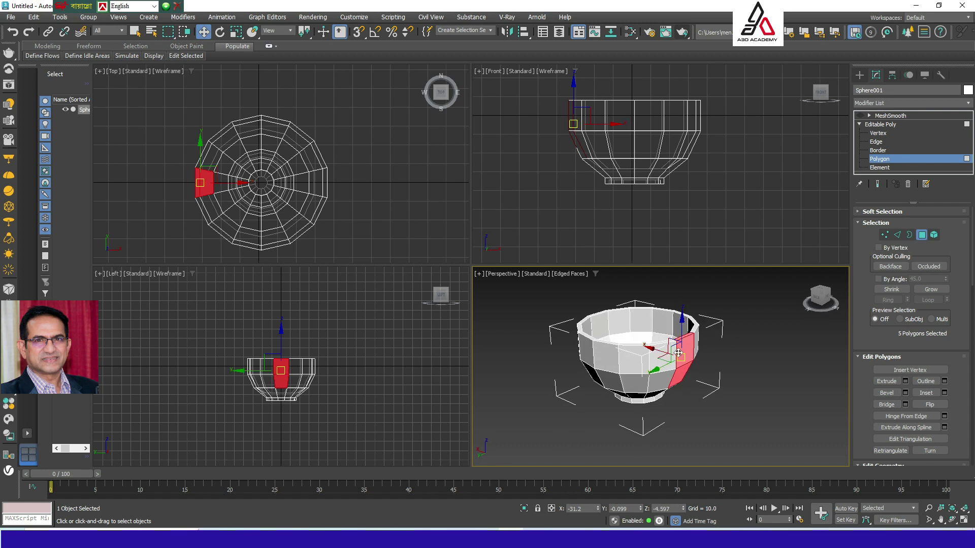
# - At Edge level, Connect the vertical edges of the bowl's upper band and wall into two new loops
pyautogui.click(876, 142)
pyautogui.moveTo(558, 114); pyautogui.dragTo(713, 116)
pyautogui.rightClick(698, 127)
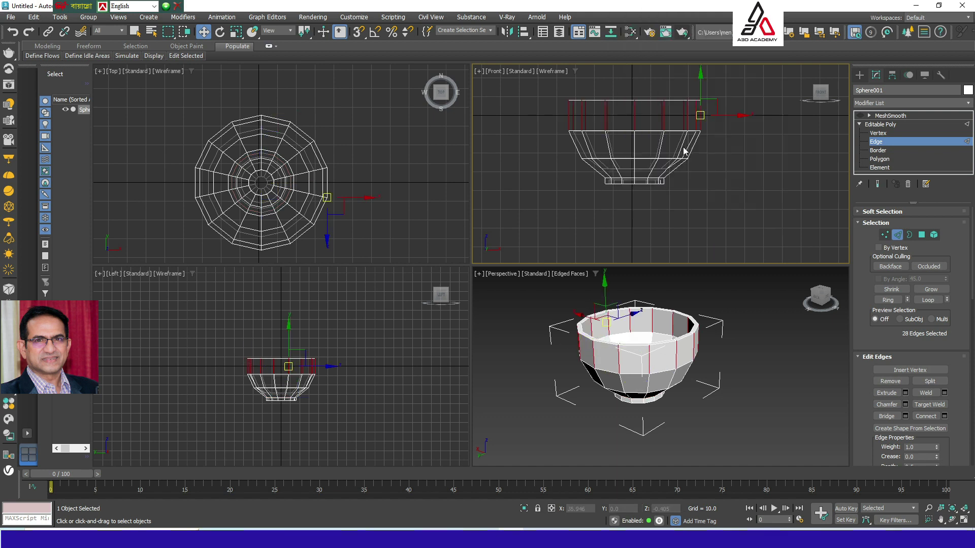
pyautogui.click(680, 161)
pyautogui.click(775, 157)
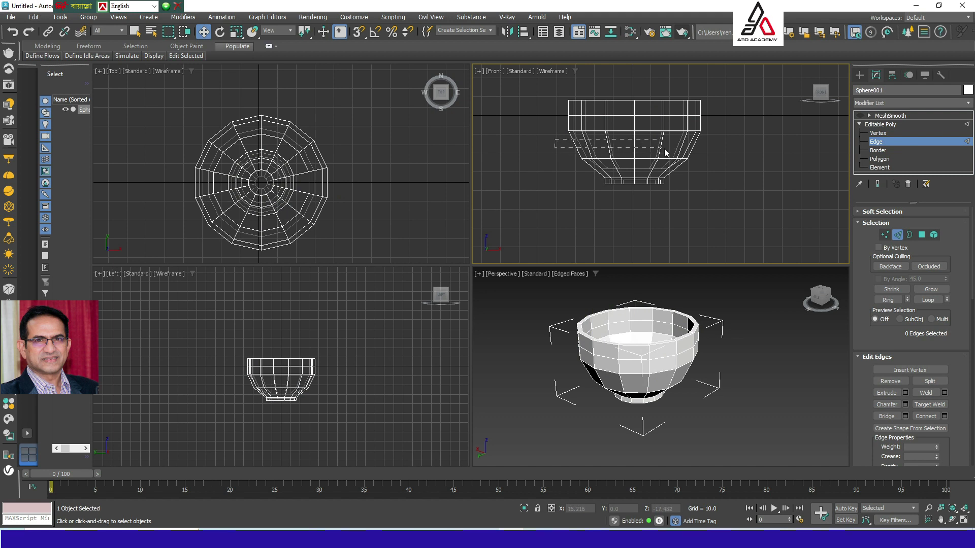
pyautogui.moveTo(664, 148); pyautogui.dragTo(712, 144)
pyautogui.rightClick(687, 143)
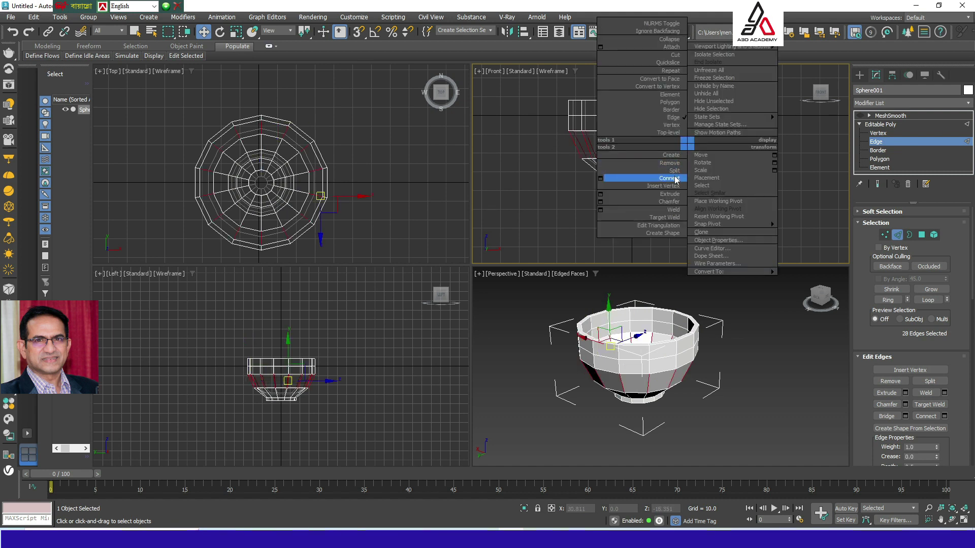
pyautogui.click(677, 178)
# - Add a loop from a lower horizontal edge ring, then return to Polygon level
pyautogui.doubleClick(678, 173)
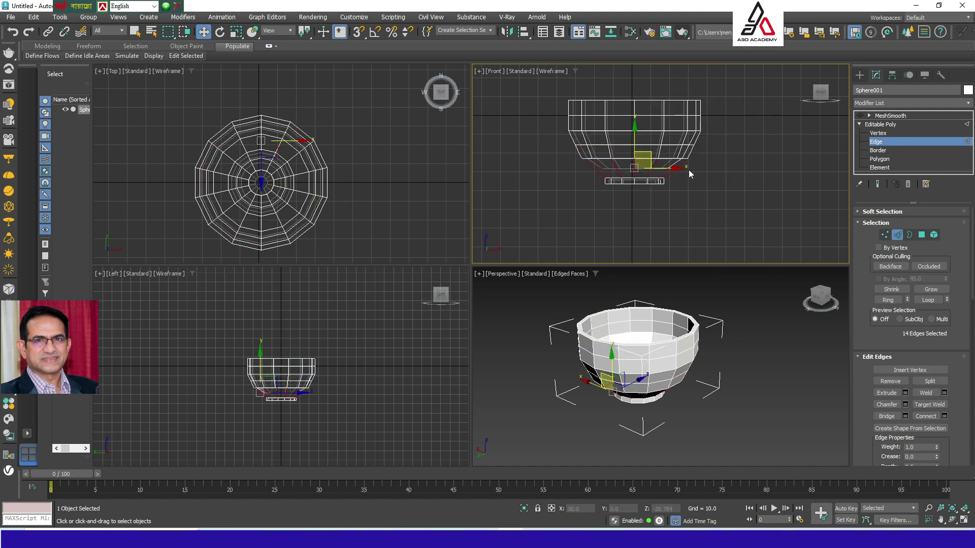
pyautogui.rightClick(671, 166)
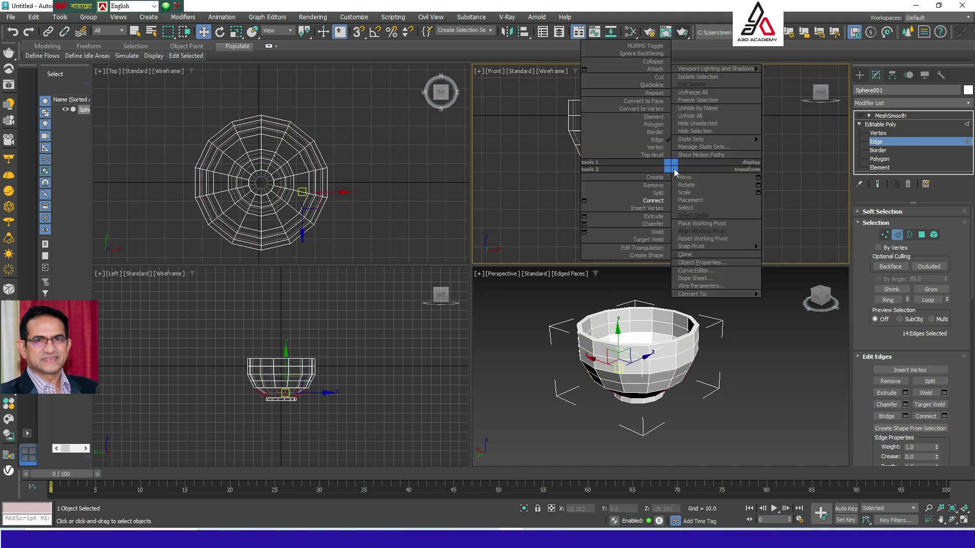
pyautogui.click(660, 193)
pyautogui.keyDown('alt'); pyautogui.moveTo(721, 322); pyautogui.dragTo(751, 357, button='middle'); pyautogui.keyUp('alt')
pyautogui.click(751, 358)
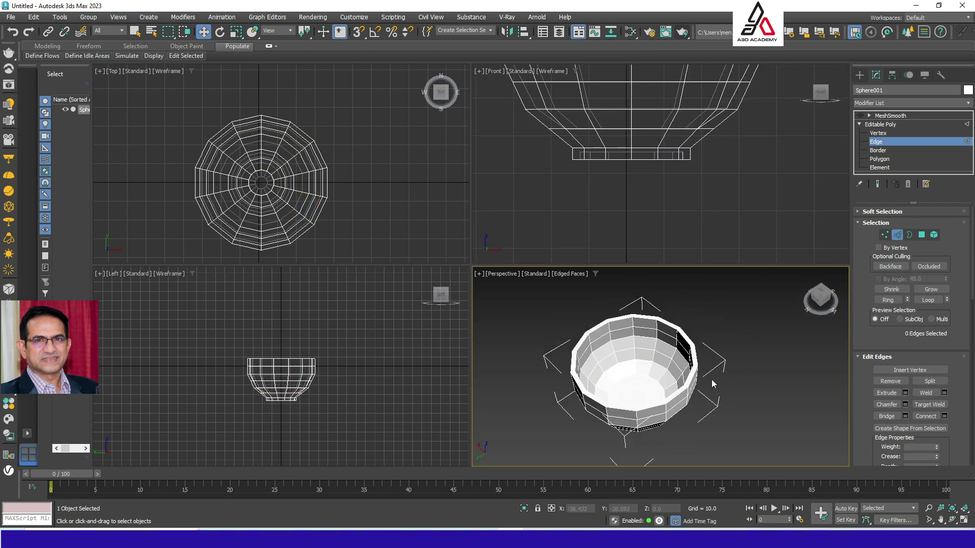
pyautogui.click(920, 234)
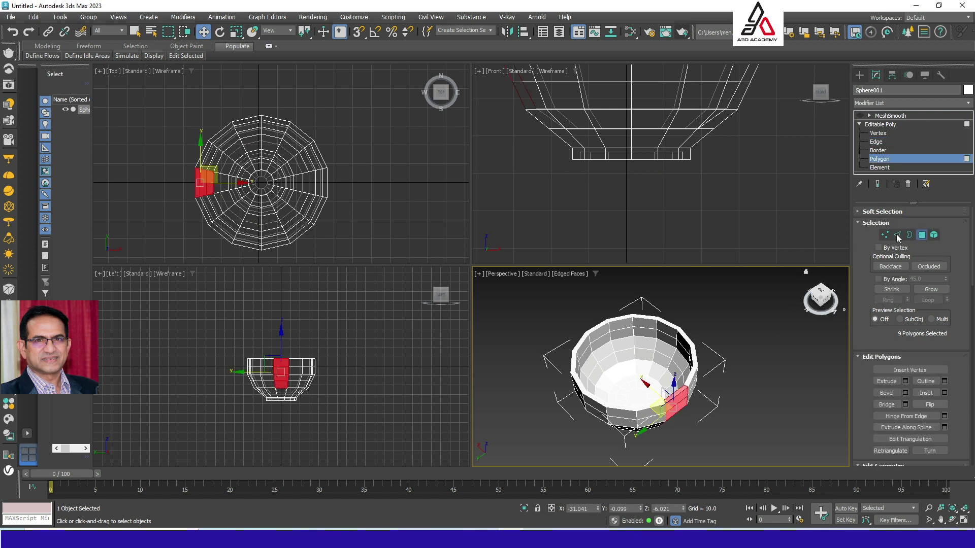
# - Select two faces on the bowl's side and extrude them outward
pyautogui.keyDown('alt'); pyautogui.moveTo(628, 397); pyautogui.dragTo(707, 357, button='middle'); pyautogui.keyUp('alt')
pyautogui.keyDown('alt'); pyautogui.moveTo(709, 421); pyautogui.dragTo(713, 368, button='middle'); pyautogui.keyUp('alt')
pyautogui.click(739, 346)
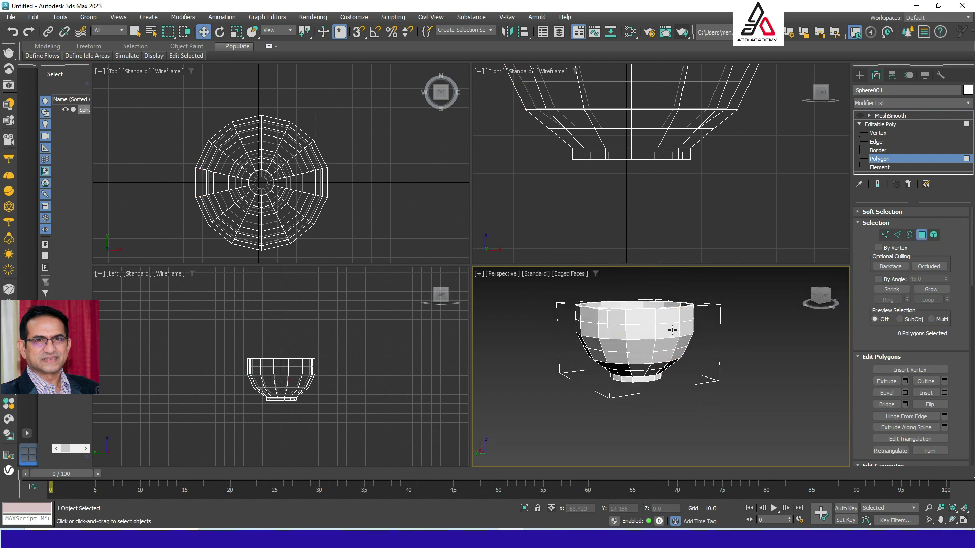
pyautogui.keyDown('alt'); pyautogui.moveTo(684, 334); pyautogui.dragTo(695, 357, button='middle'); pyautogui.keyUp('alt')
pyautogui.click(685, 331)
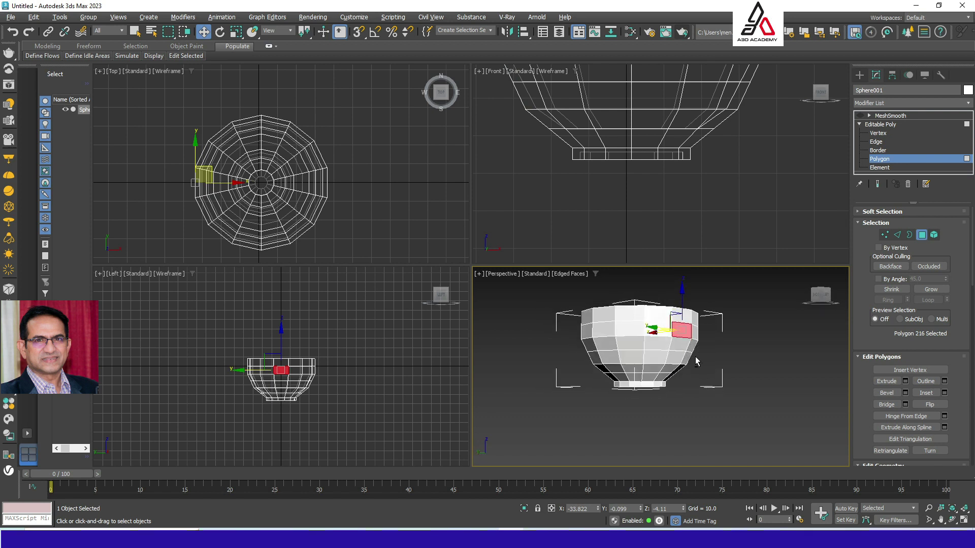
pyautogui.keyDown('ctrl'); pyautogui.click(672, 368); pyautogui.keyUp('ctrl')
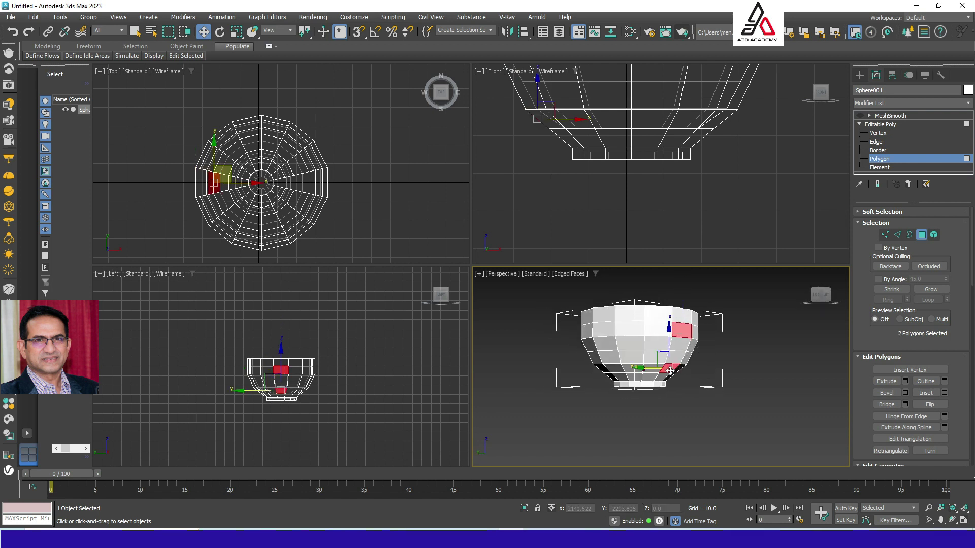
pyautogui.rightClick(683, 334)
pyautogui.click(663, 354)
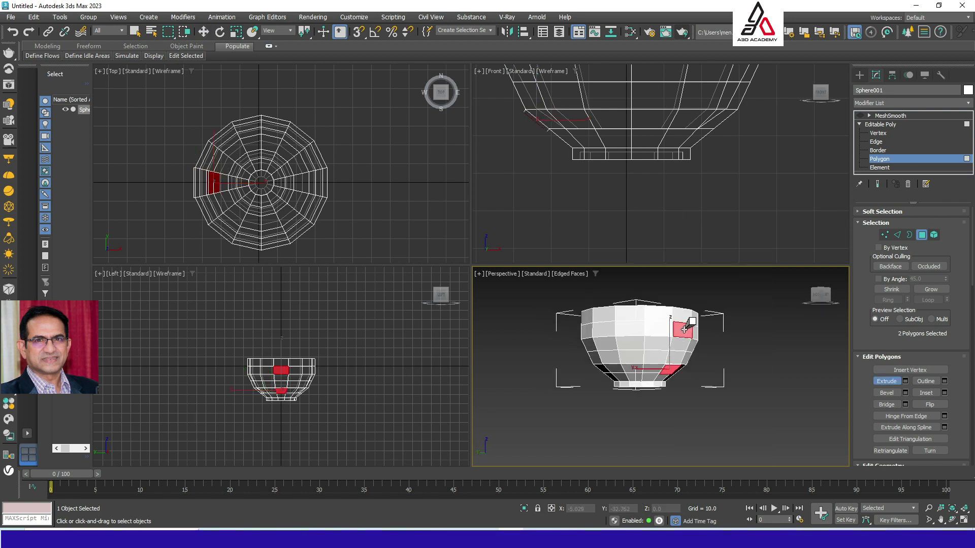
pyautogui.moveTo(685, 330); pyautogui.dragTo(708, 366)
# - Maximize the Perspective view and Bridge the two extruded faces into a handle
pyautogui.moveTo(709, 365)
pyautogui.keyDown('alt'); pyautogui.mouseDown(button='middle')
pyautogui.moveTo(740, 372)
pyautogui.moveTo(702, 366)
pyautogui.mouseUp(button='middle'); pyautogui.keyUp('alt')
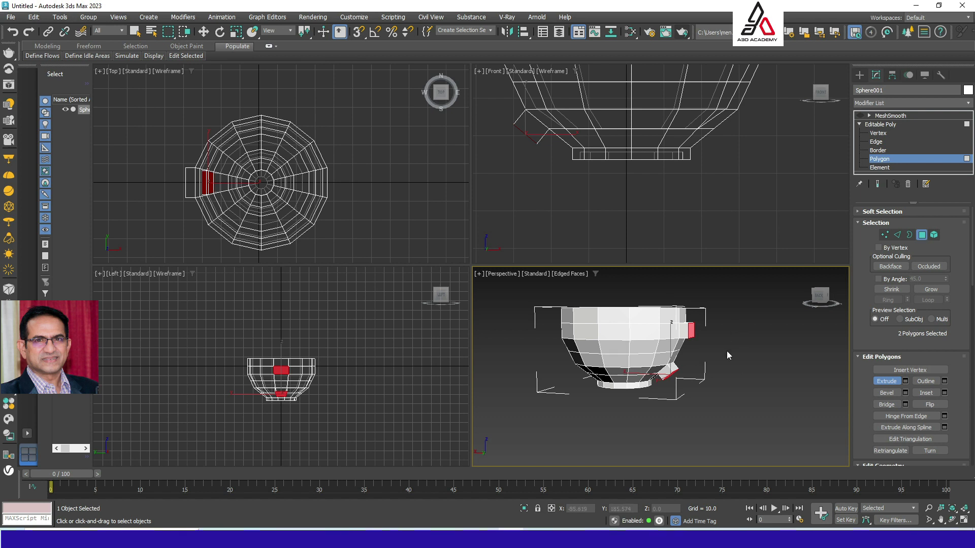
pyautogui.moveTo(632, 167); pyautogui.dragTo(658, 216, button='middle')
pyautogui.scroll(3, 697, 346)
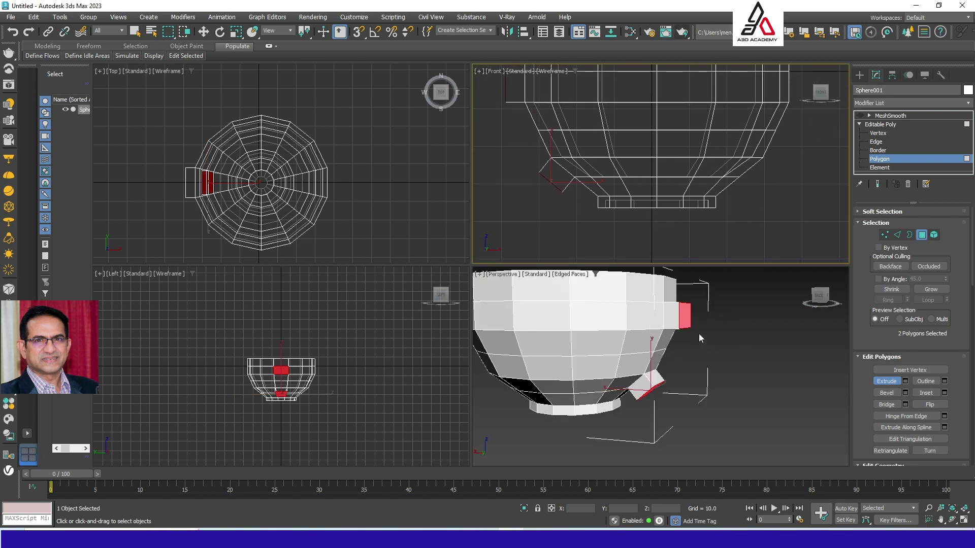
pyautogui.hotkey('alt', 'w')
pyautogui.scroll(5, 585, 282)
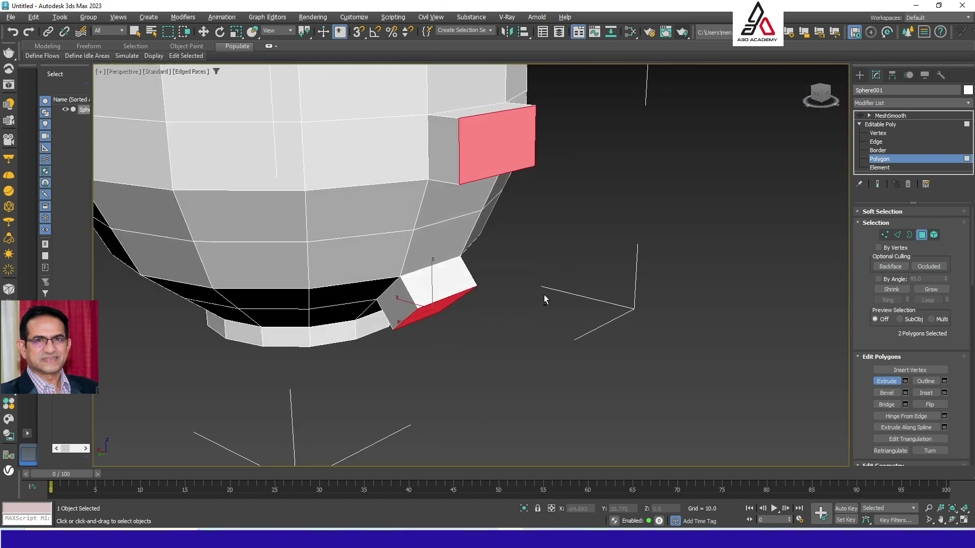
pyautogui.keyDown('alt'); pyautogui.moveTo(521, 203); pyautogui.dragTo(507, 124, button='middle'); pyautogui.keyUp('alt')
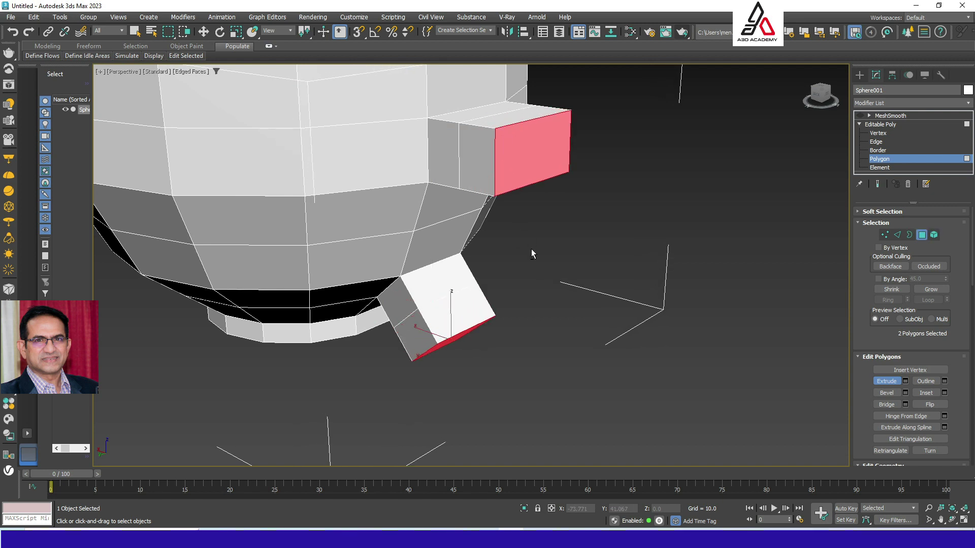
pyautogui.keyDown('alt'); pyautogui.moveTo(531, 251); pyautogui.dragTo(564, 242, button='middle'); pyautogui.keyUp('alt')
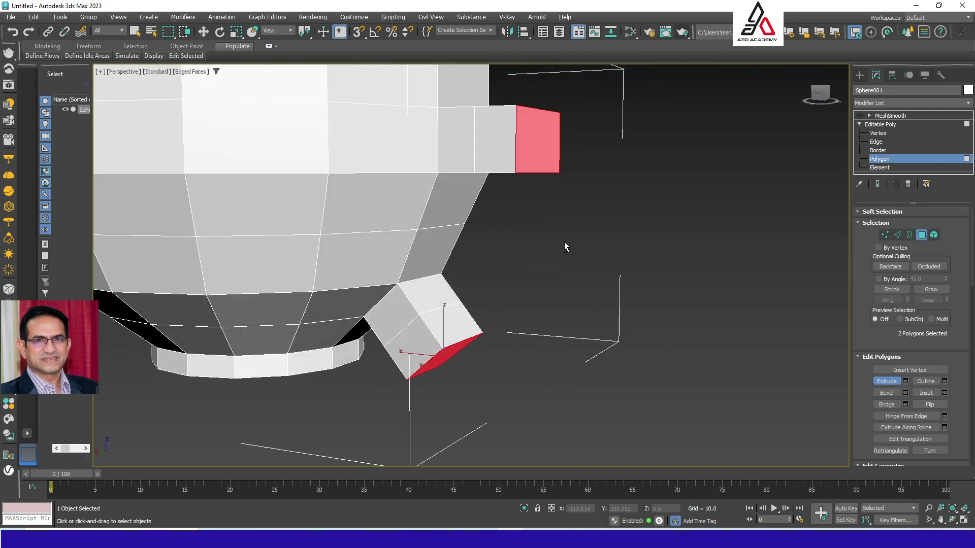
pyautogui.keyDown('alt'); pyautogui.moveTo(544, 143); pyautogui.dragTo(556, 118, button='middle'); pyautogui.keyUp('alt')
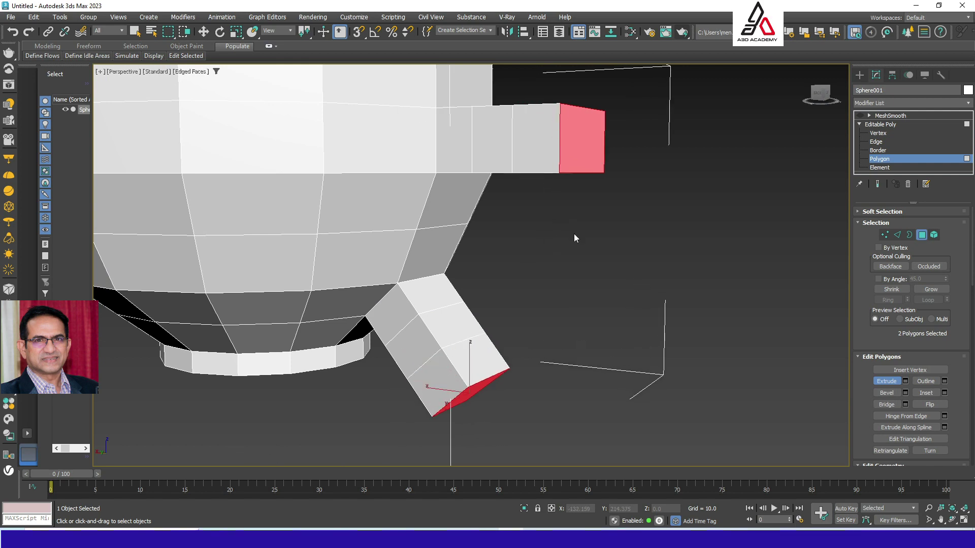
pyautogui.keyDown('alt'); pyautogui.moveTo(599, 268); pyautogui.dragTo(589, 250, button='middle'); pyautogui.keyUp('alt')
pyautogui.keyDown('alt'); pyautogui.moveTo(562, 183); pyautogui.dragTo(488, 353, button='middle'); pyautogui.keyUp('alt')
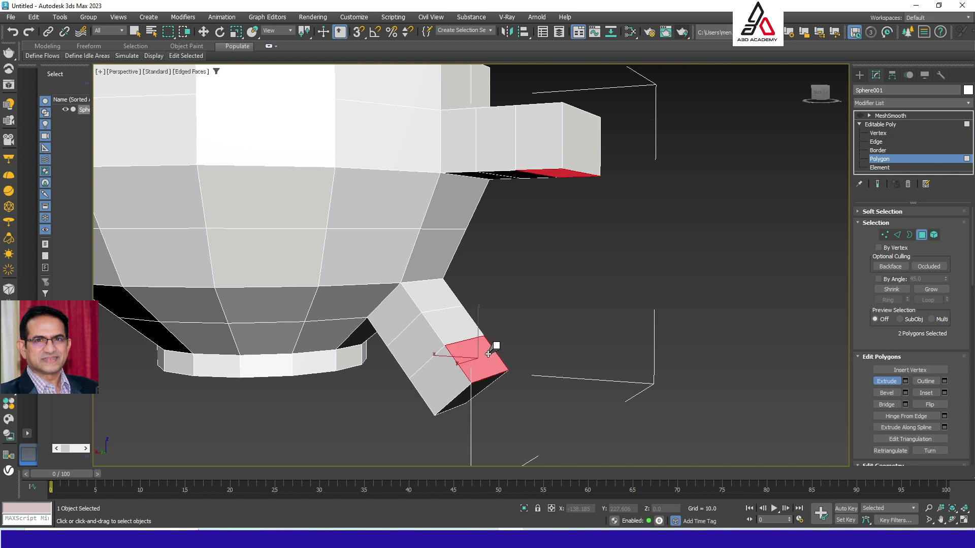
pyautogui.click(886, 405)
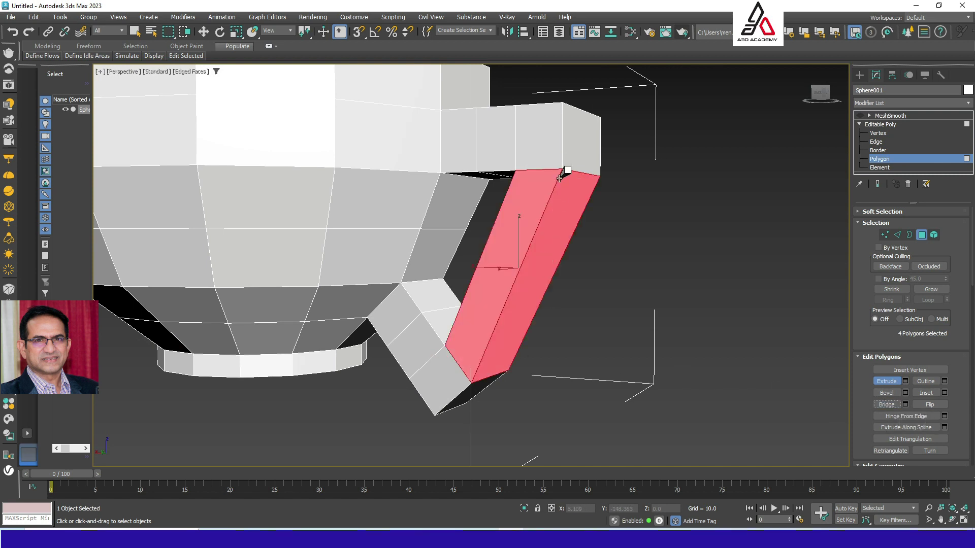
pyautogui.keyDown('alt'); pyautogui.moveTo(582, 338); pyautogui.dragTo(617, 339, button='middle'); pyautogui.keyUp('alt')
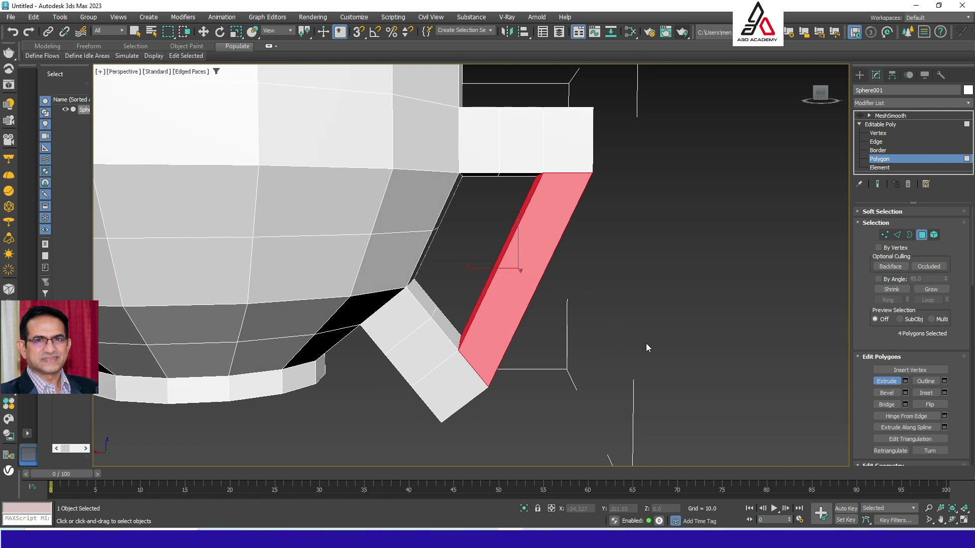
# - Connect the handle's edges to add two loops along it, sliding one up the handle
pyautogui.click(897, 382)
pyautogui.click(876, 141)
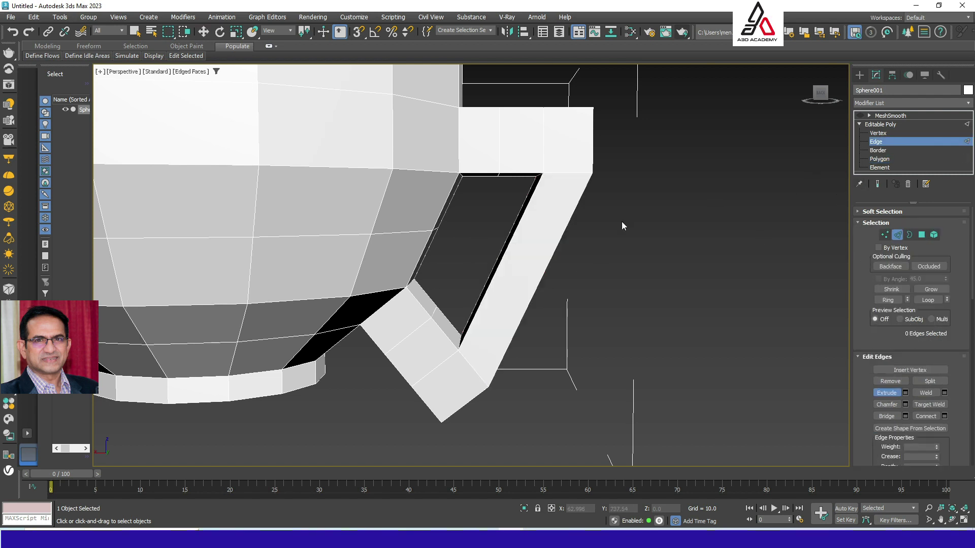
pyautogui.moveTo(597, 260); pyautogui.dragTo(596, 258)
pyautogui.press('w')
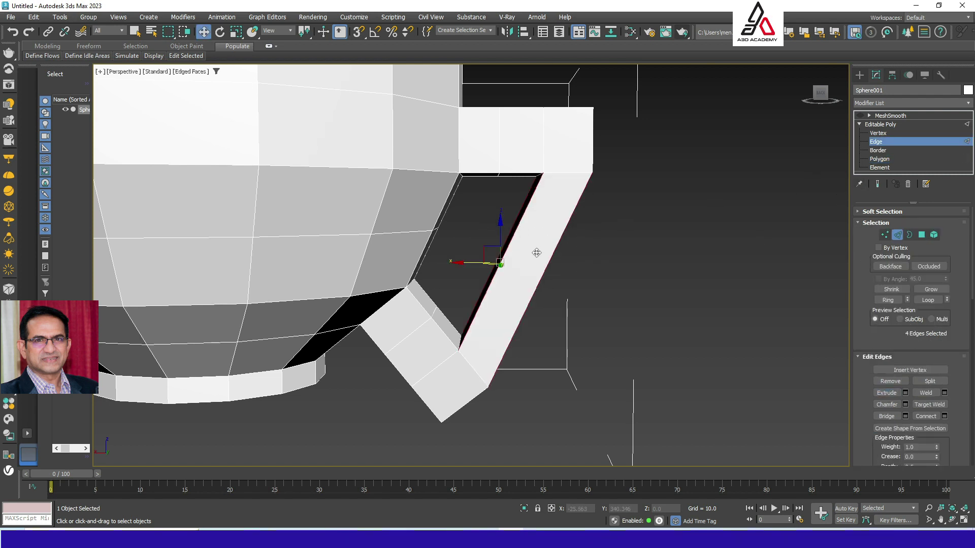
pyautogui.rightClick(529, 254)
pyautogui.click(510, 288)
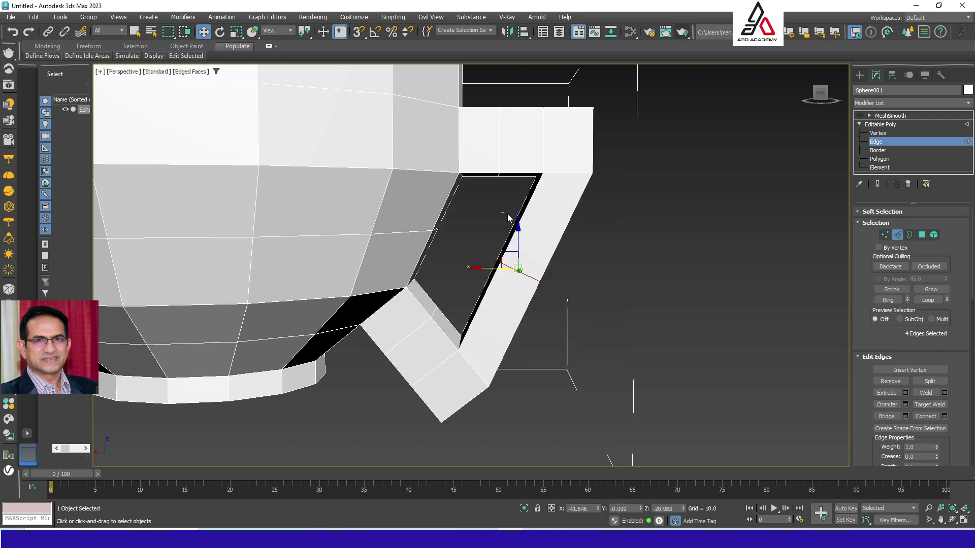
pyautogui.moveTo(508, 215); pyautogui.dragTo(570, 226)
pyautogui.rightClick(570, 226)
pyautogui.click(554, 253)
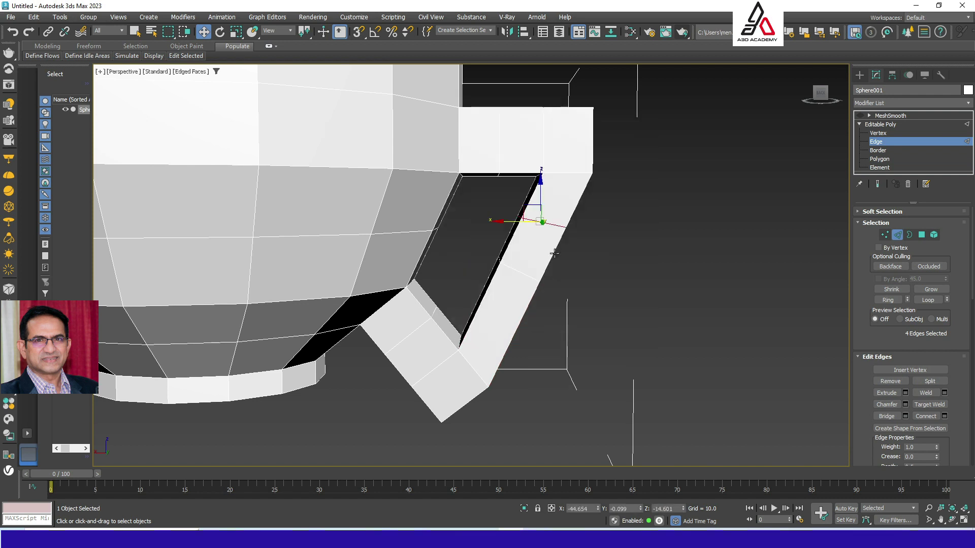
# - Add another division to the lower handle section, then maximize and frame the Front view
pyautogui.moveTo(529, 333); pyautogui.dragTo(532, 334)
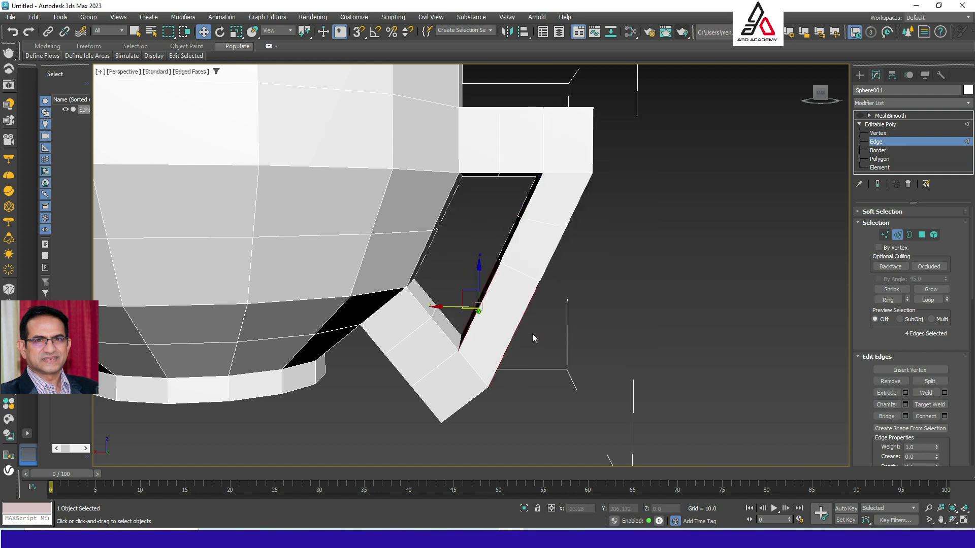
pyautogui.rightClick(478, 303)
pyautogui.click(469, 331)
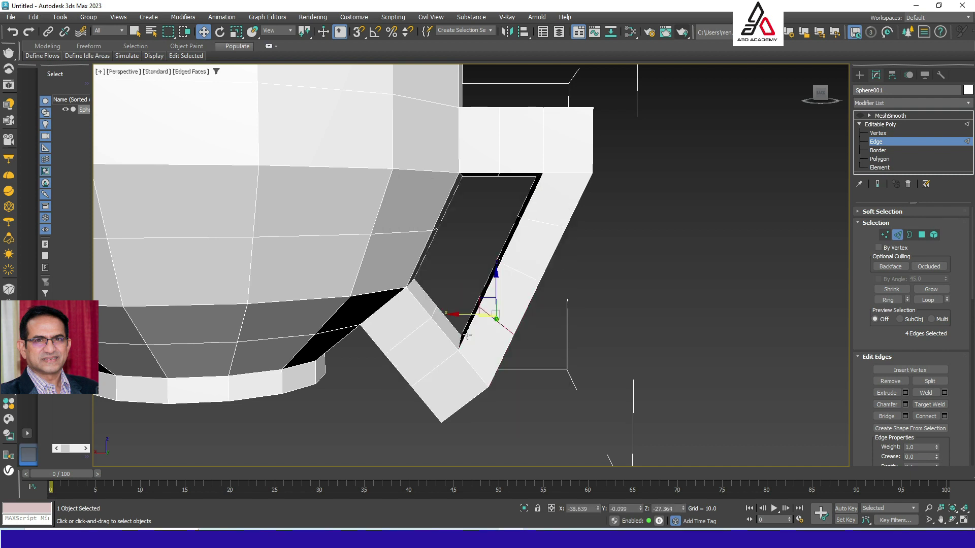
pyautogui.click(608, 309)
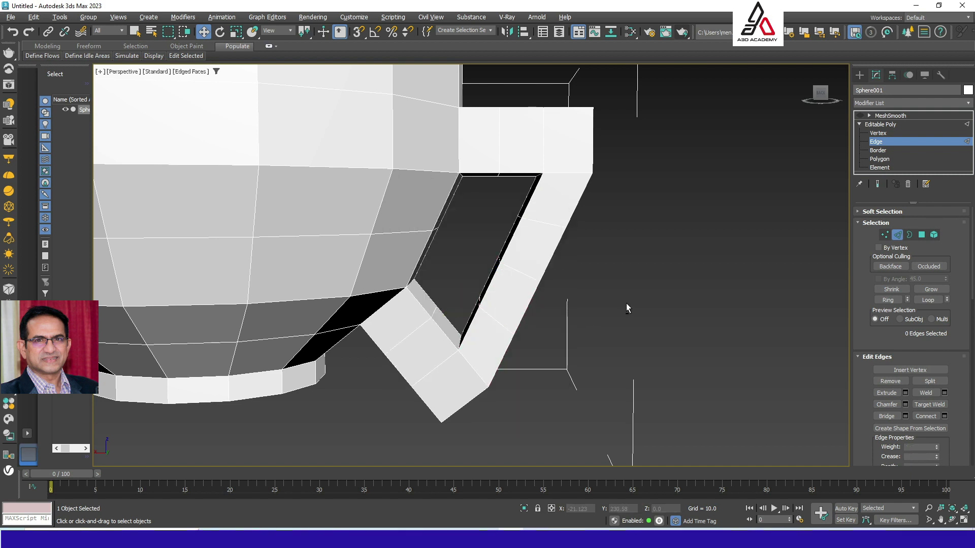
pyautogui.hotkey('alt', 'w')
pyautogui.hotkey('alt', 'w')
pyautogui.moveTo(489, 221); pyautogui.dragTo(520, 266, button='middle')
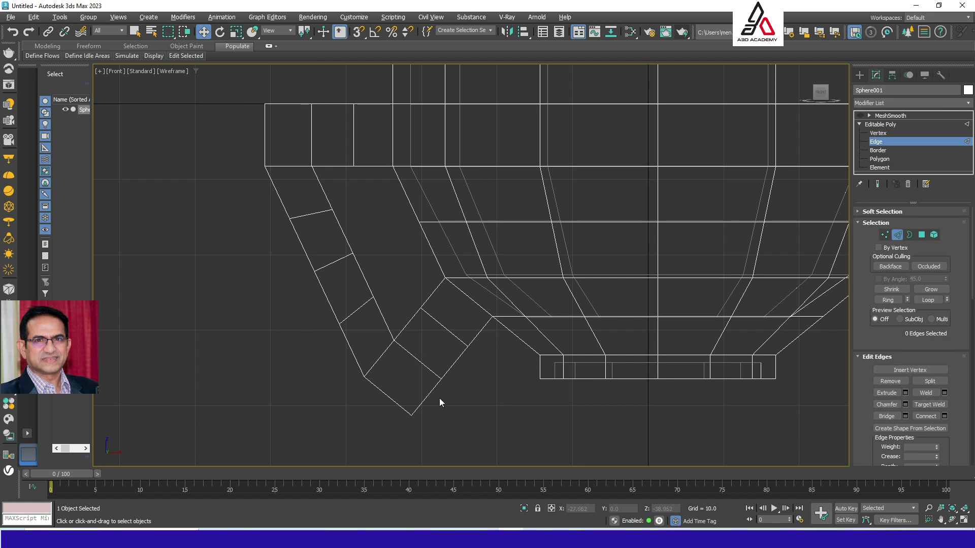
# - At Vertex level, move the handle's top corner and middle vertices left to start rounding it
pyautogui.click(885, 235)
pyautogui.moveTo(299, 163); pyautogui.dragTo(260, 231, button='middle')
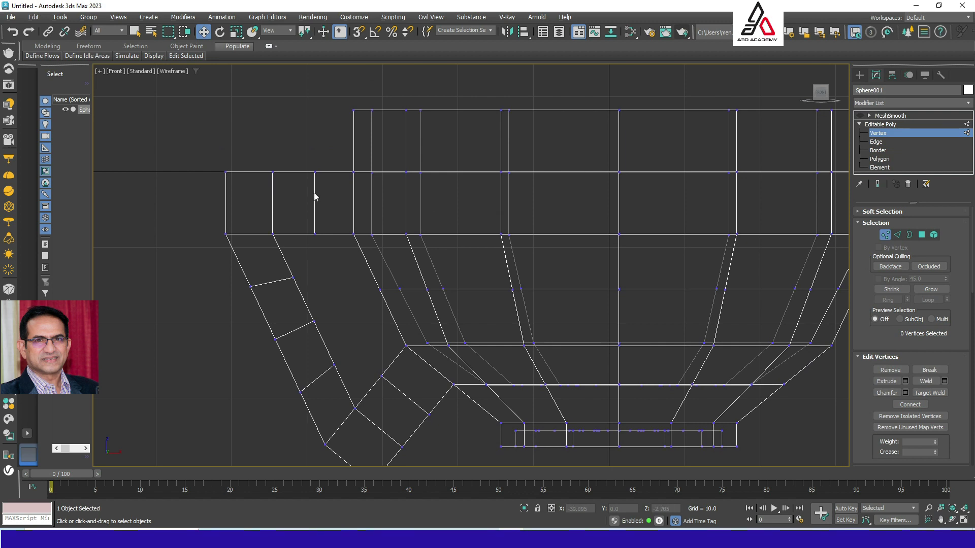
pyautogui.moveTo(222, 181); pyautogui.dragTo(264, 197)
pyautogui.moveTo(300, 266); pyautogui.dragTo(370, 237, button='middle')
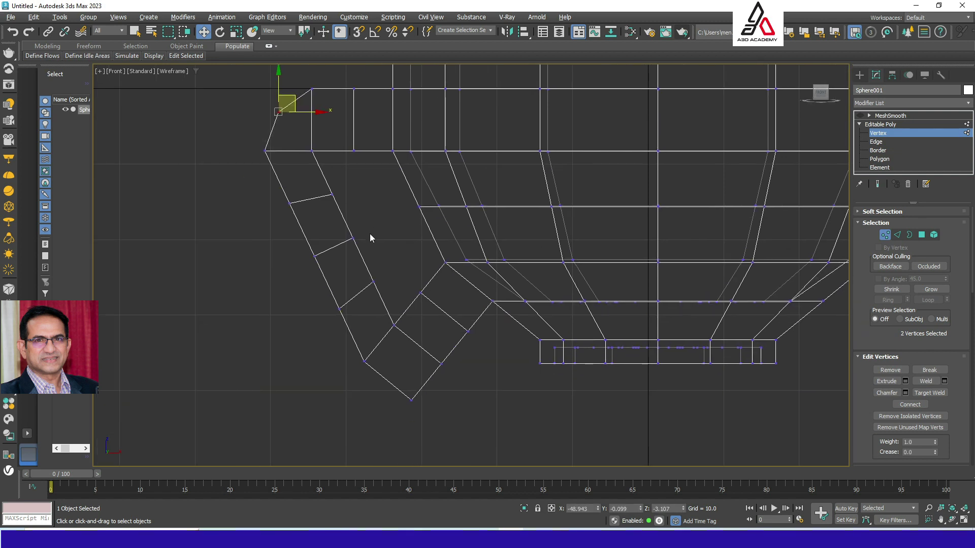
pyautogui.moveTo(371, 178); pyautogui.dragTo(300, 255)
pyautogui.moveTo(291, 308); pyautogui.dragTo(263, 321)
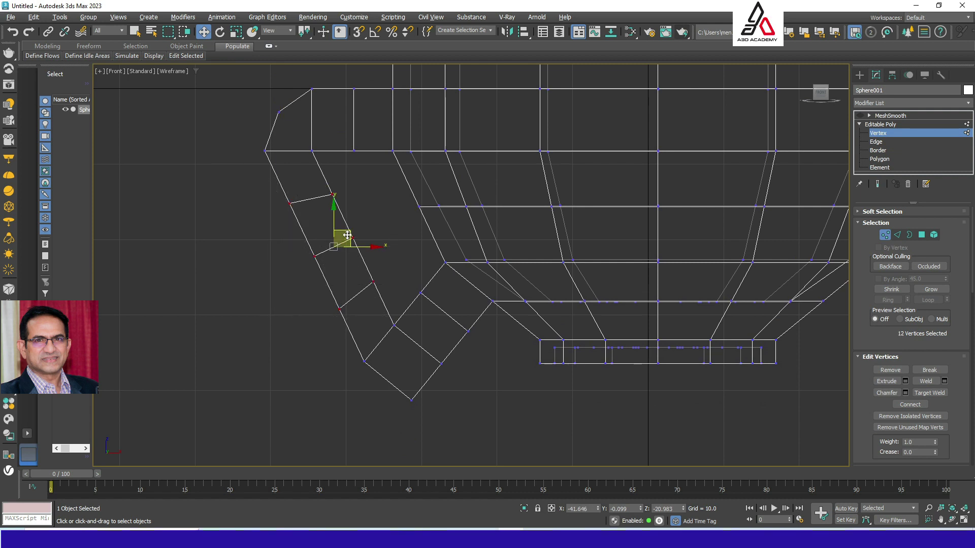
pyautogui.moveTo(352, 235); pyautogui.dragTo(336, 238)
pyautogui.click(325, 243)
pyautogui.moveTo(287, 260); pyautogui.dragTo(289, 194)
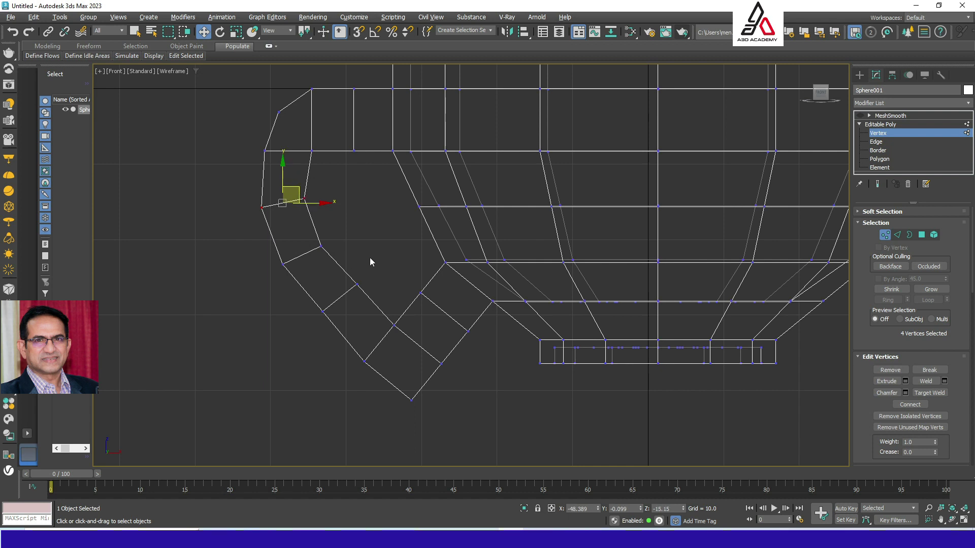
# - Move the lower handle vertex pairs down and outward to smooth the handle's curve
pyautogui.moveTo(307, 328); pyautogui.dragTo(306, 327)
pyautogui.moveTo(350, 288); pyautogui.dragTo(340, 293)
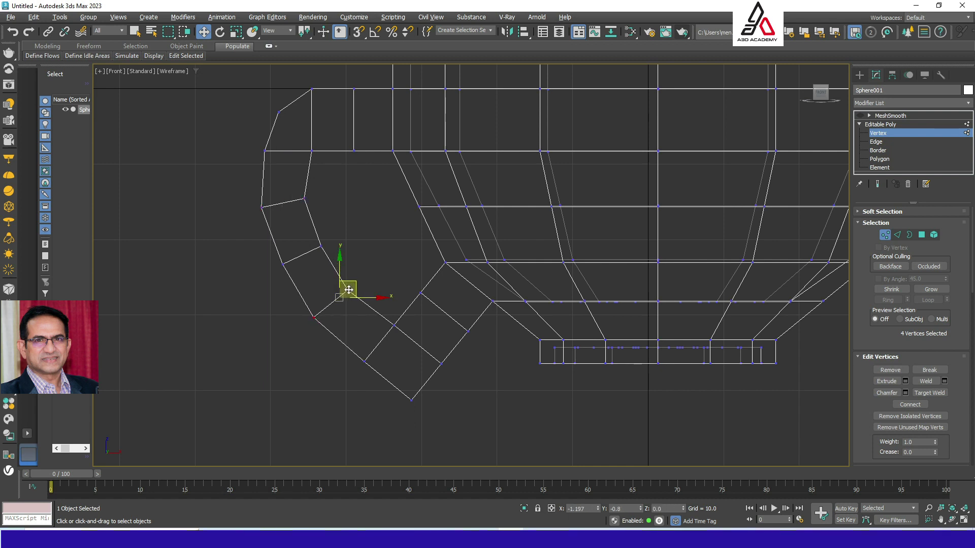
pyautogui.click(391, 401)
pyautogui.moveTo(392, 378); pyautogui.dragTo(422, 359)
pyautogui.click(417, 301)
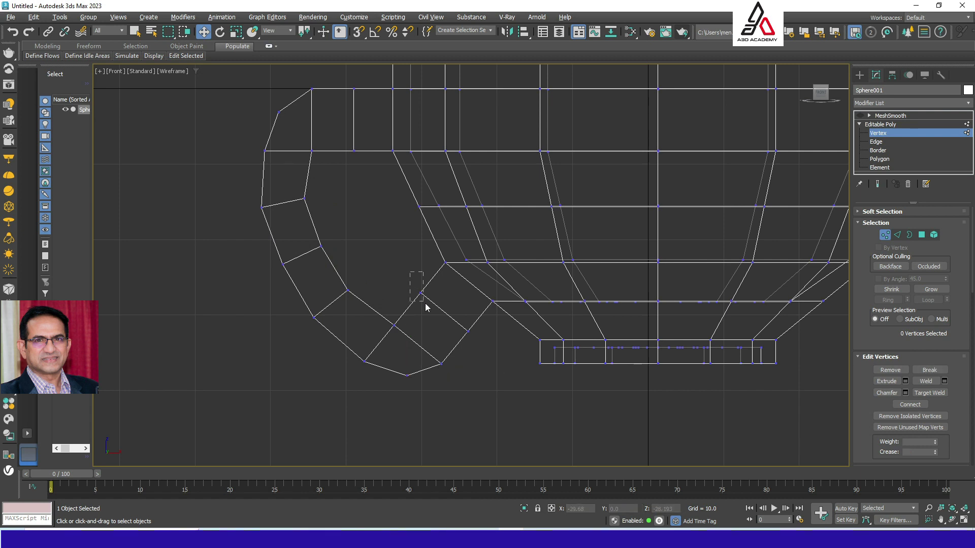
pyautogui.moveTo(425, 307); pyautogui.dragTo(404, 340)
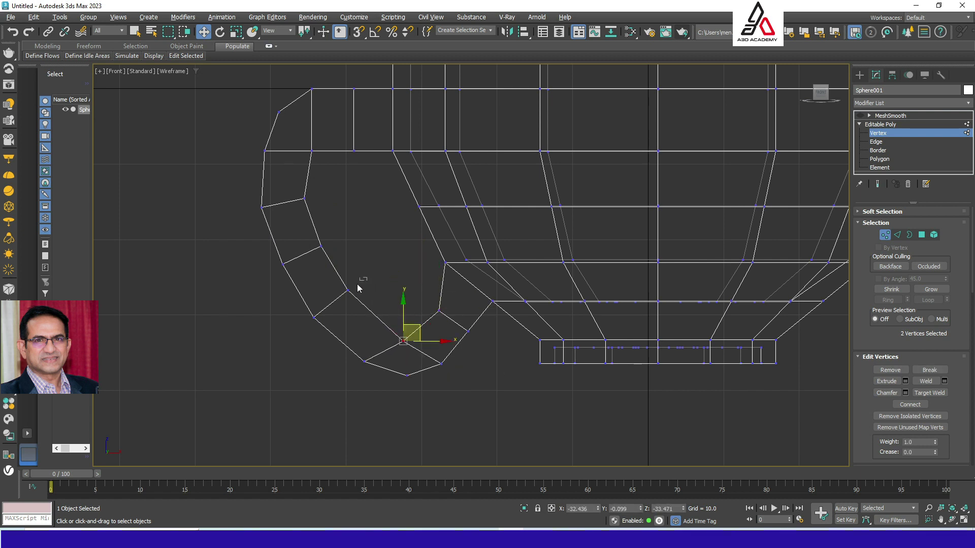
pyautogui.moveTo(357, 288); pyautogui.dragTo(340, 305)
pyautogui.moveTo(352, 266); pyautogui.dragTo(352, 275)
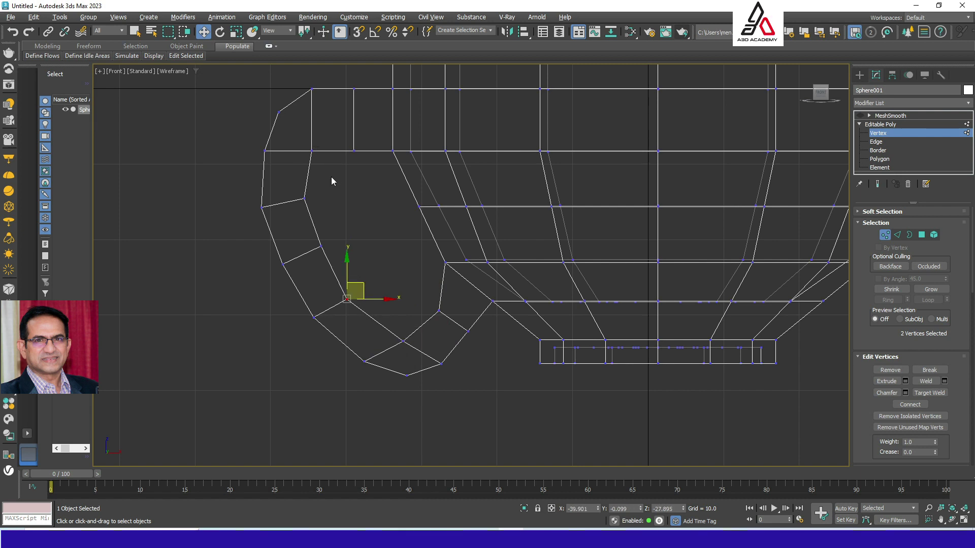
# - Adjust the top handle vertices to round the handle's top
pyautogui.moveTo(320, 102); pyautogui.dragTo(330, 76)
pyautogui.moveTo(346, 157); pyautogui.dragTo(365, 132)
pyautogui.moveTo(309, 148); pyautogui.dragTo(332, 136)
pyautogui.click(486, 433)
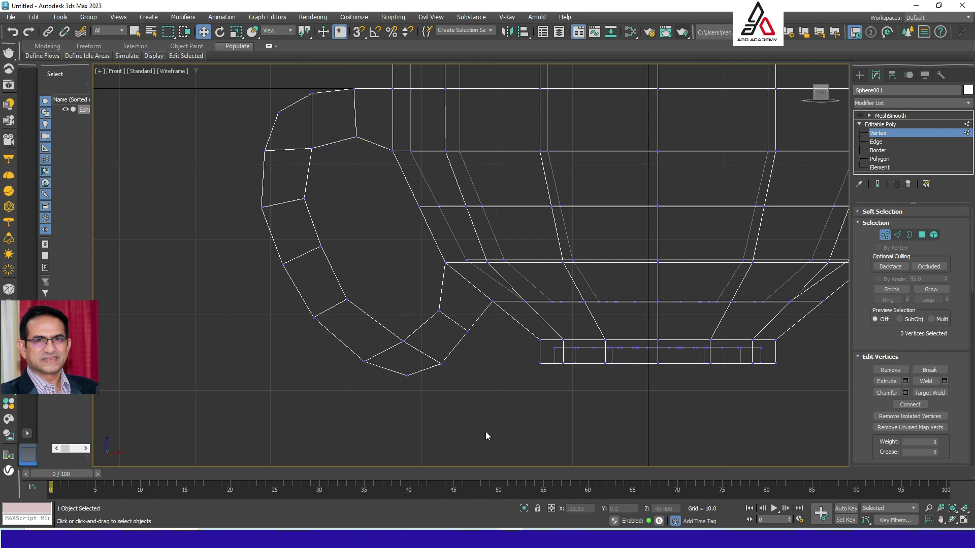
# - Raise the handle's bottom-curve vertices up and right toward the cup body
pyautogui.moveTo(371, 334); pyautogui.dragTo(343, 303)
pyautogui.moveTo(429, 333); pyautogui.dragTo(434, 288)
pyautogui.click(341, 366)
pyautogui.moveTo(364, 287); pyautogui.dragTo(296, 328)
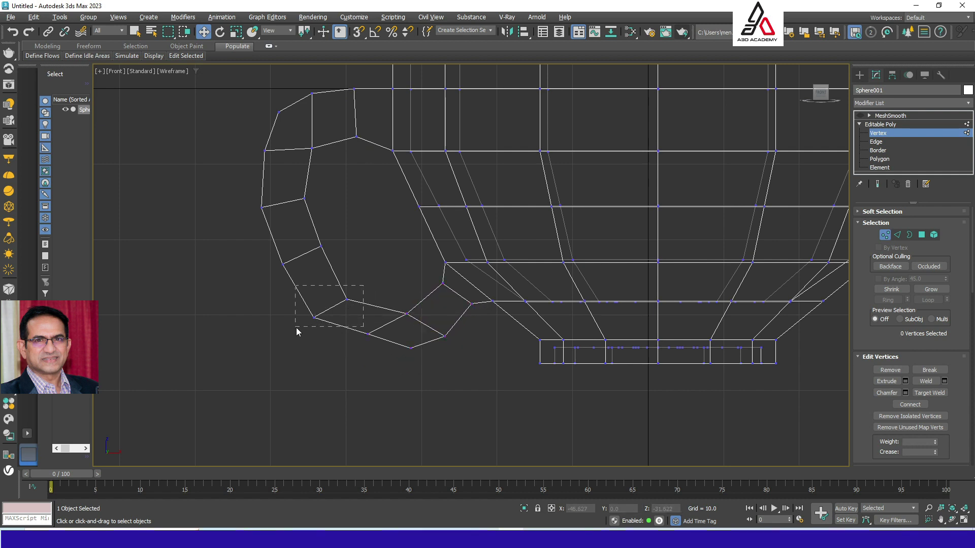
pyautogui.moveTo(346, 299); pyautogui.dragTo(376, 285)
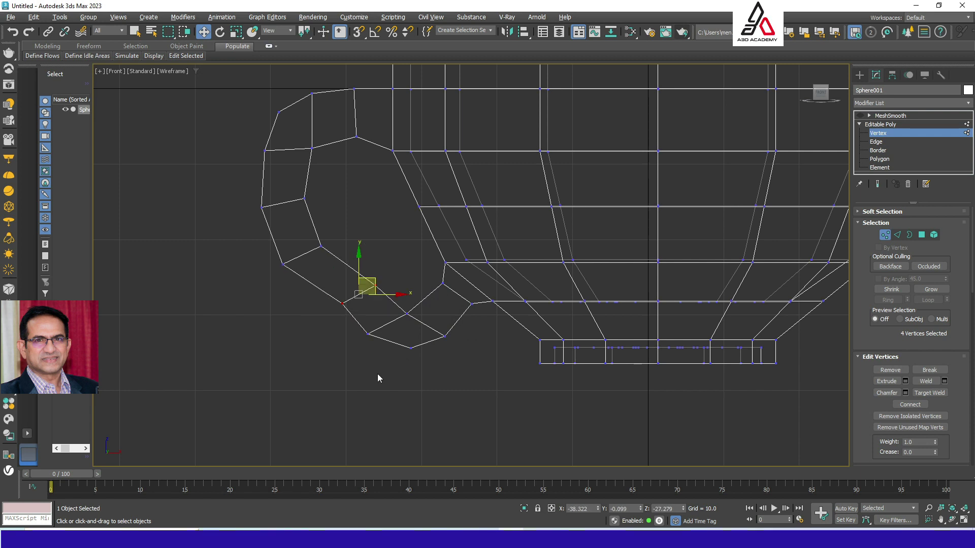
pyautogui.moveTo(376, 377); pyautogui.dragTo(430, 322)
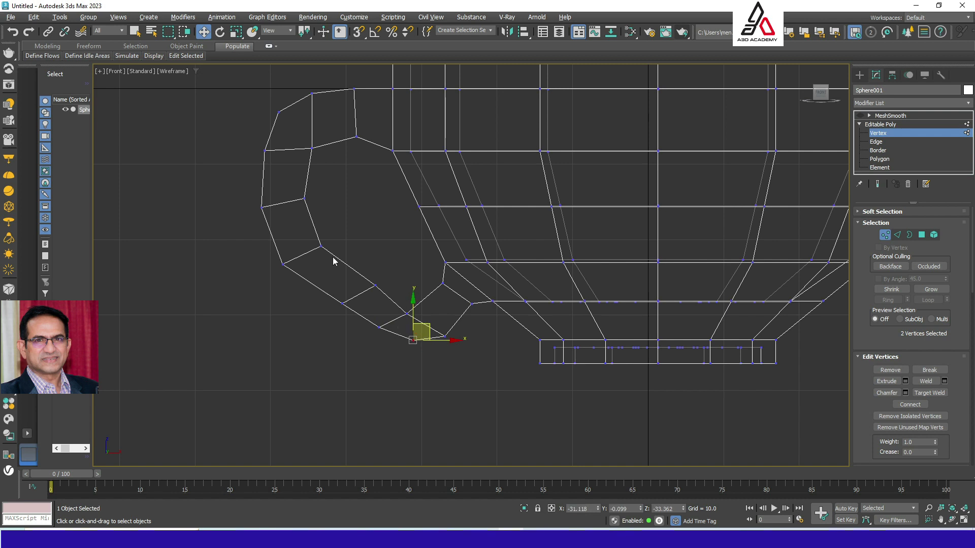
pyautogui.moveTo(270, 277); pyautogui.dragTo(269, 278)
pyautogui.moveTo(318, 243); pyautogui.dragTo(334, 232)
pyautogui.moveTo(320, 195)
pyautogui.mouseDown()
pyautogui.moveTo(299, 197)
pyautogui.moveTo(309, 190)
pyautogui.mouseUp()
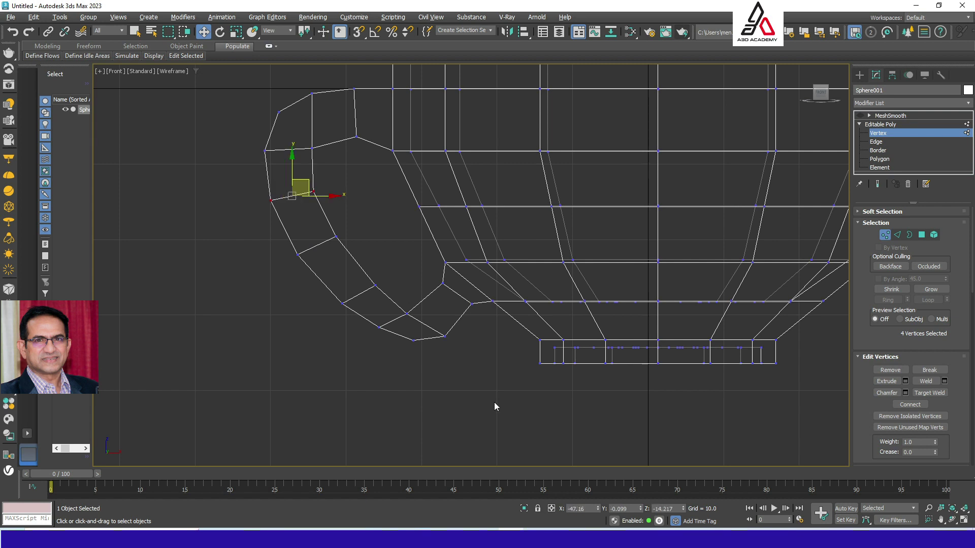
# - Pull the lower ring of handle vertices up-left onto the corner and zoom out to see the cup
pyautogui.moveTo(346, 330); pyautogui.dragTo(283, 315)
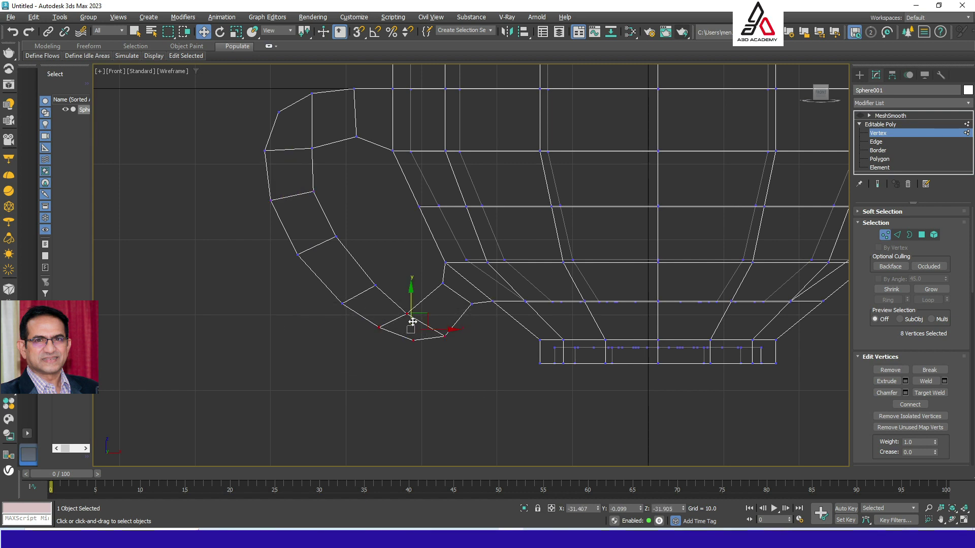
pyautogui.moveTo(428, 315); pyautogui.dragTo(422, 302)
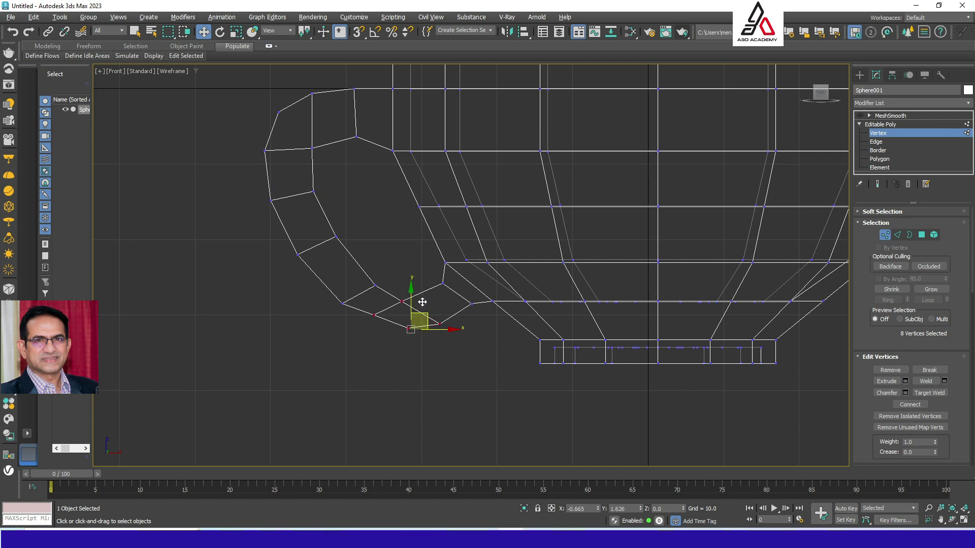
pyautogui.click(354, 323)
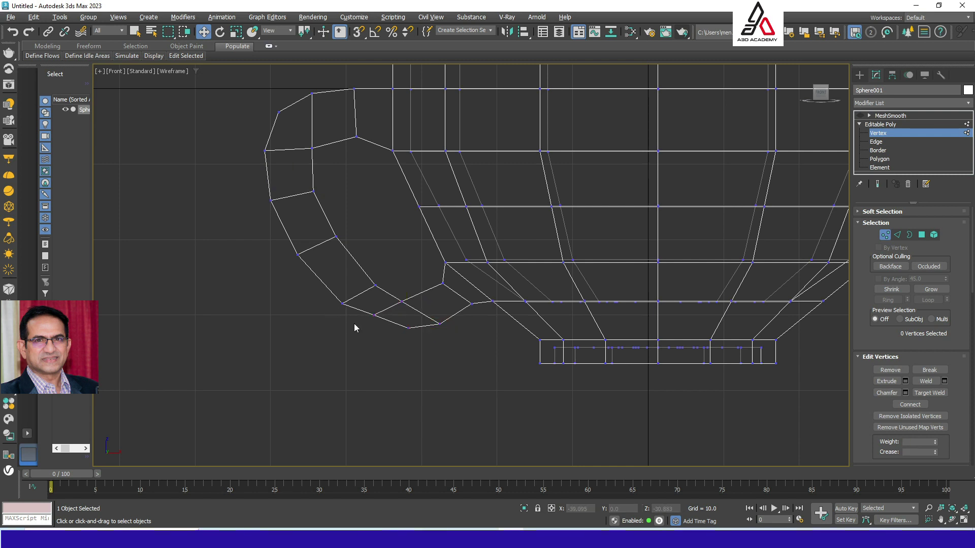
pyautogui.moveTo(366, 295); pyautogui.dragTo(355, 291)
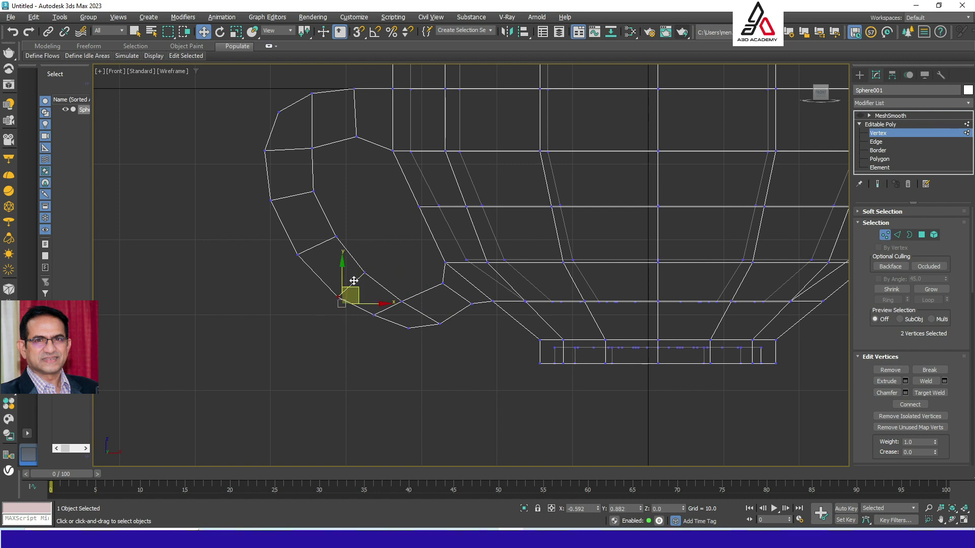
pyautogui.click(384, 263)
pyautogui.moveTo(492, 247); pyautogui.dragTo(391, 332, button='middle')
pyautogui.scroll(-3, 428, 291)
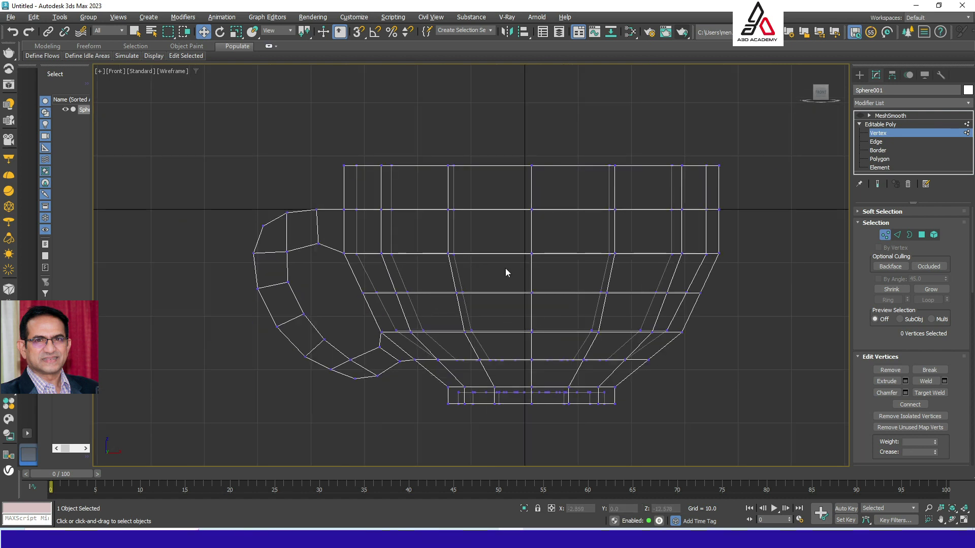
# - Maximize the Perspective view and enable MeshSmooth to inspect the smoothed cup
pyautogui.hotkey('alt', 'w')
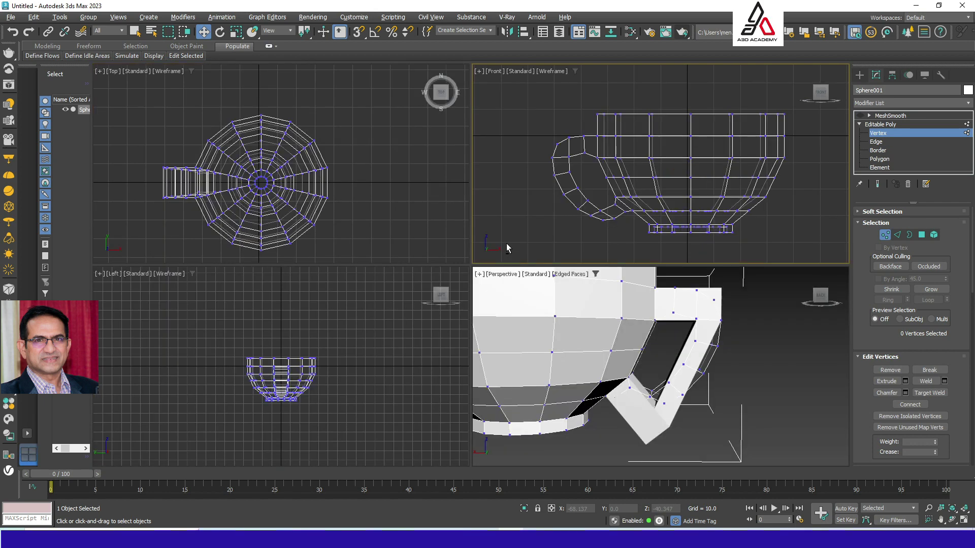
pyautogui.click(553, 321)
pyautogui.hotkey('alt', 'w')
pyautogui.keyDown('alt'); pyautogui.moveTo(620, 325); pyautogui.dragTo(622, 239, button='middle'); pyautogui.keyUp('alt')
pyautogui.click(880, 125)
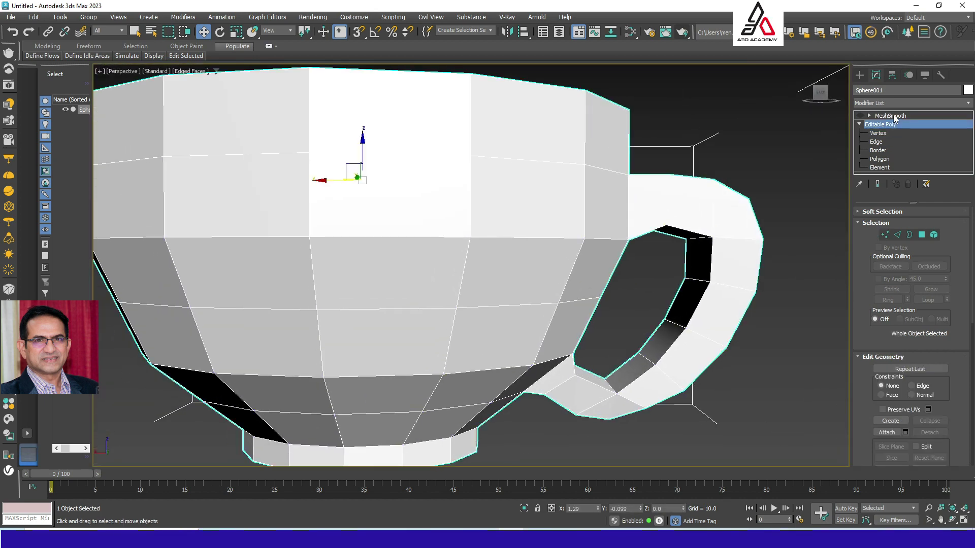
pyautogui.click(890, 115)
pyautogui.click(860, 115)
pyautogui.scroll(-10, 650, 217)
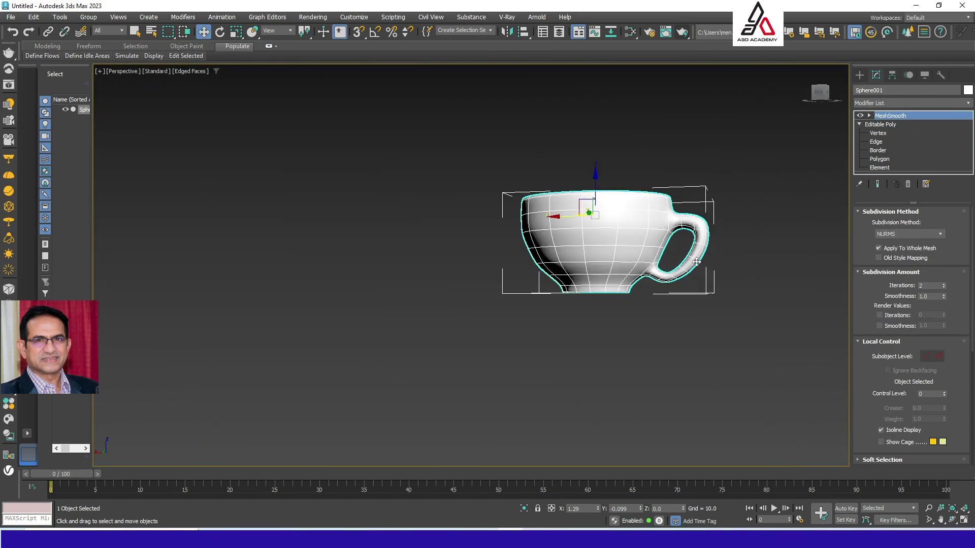
pyautogui.keyDown('alt'); pyautogui.moveTo(696, 262); pyautogui.dragTo(655, 271, button='middle'); pyautogui.keyUp('alt')
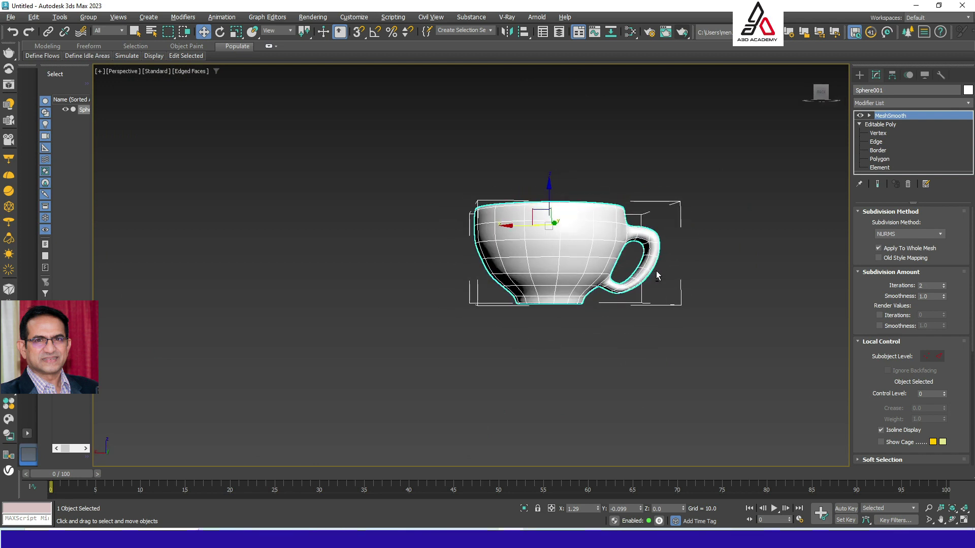
# - Maximize the Front view and return to the Editable Poly's vertex level
pyautogui.hotkey('alt', 'w')
pyautogui.middleClick(618, 223)
pyautogui.hotkey('alt', 'w')
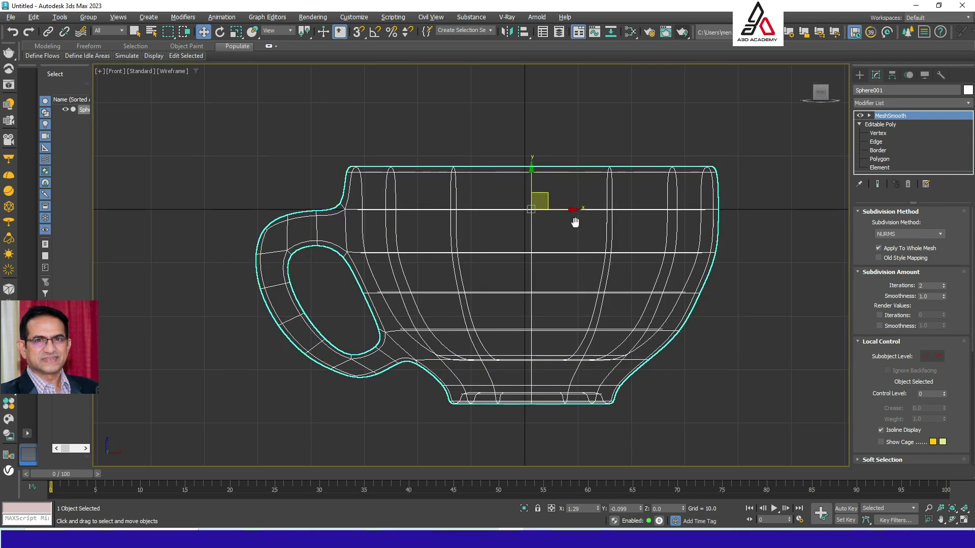
pyautogui.scroll(-1, 583, 218)
pyautogui.click(878, 133)
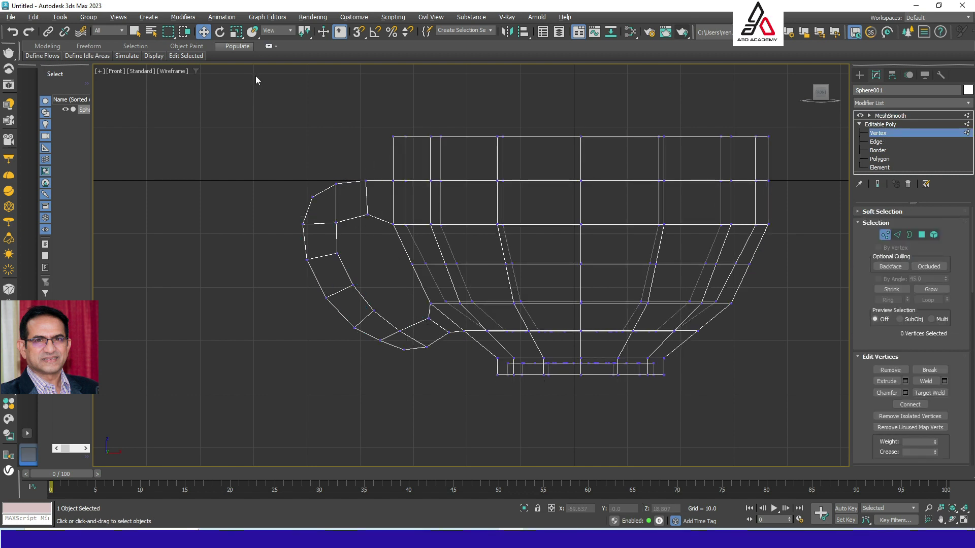
# - Lasso-select all the handle vertices in the Front view
pyautogui.moveTo(168, 32); pyautogui.dragTo(168, 79)
pyautogui.moveTo(372, 154); pyautogui.dragTo(388, 270)
pyautogui.moveTo(403, 304); pyautogui.dragTo(459, 340)
pyautogui.moveTo(302, 166); pyautogui.dragTo(373, 157)
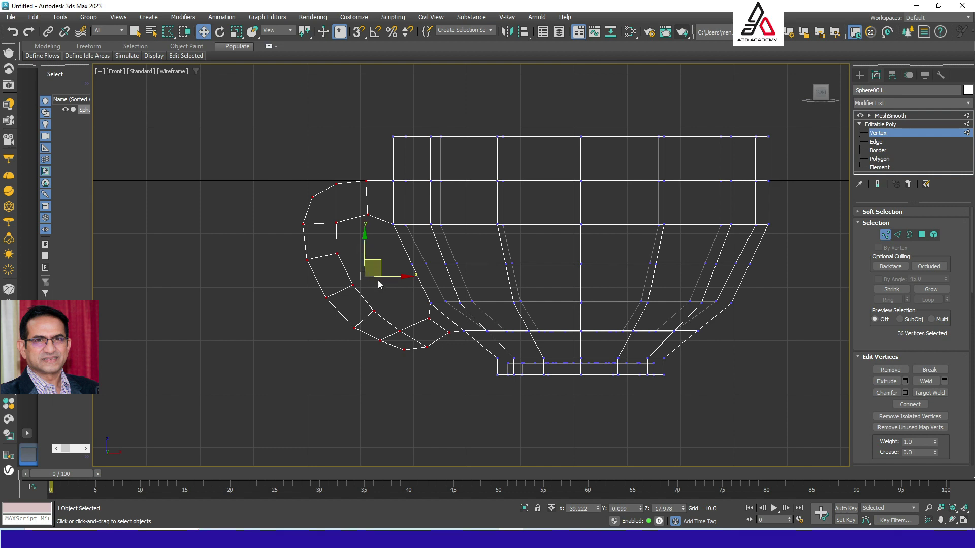
# - Scale the handle vertices to 71% along Y, then select MeshSmooth in the stack
pyautogui.hotkey('alt', 'w')
pyautogui.hotkey('alt', 'w')
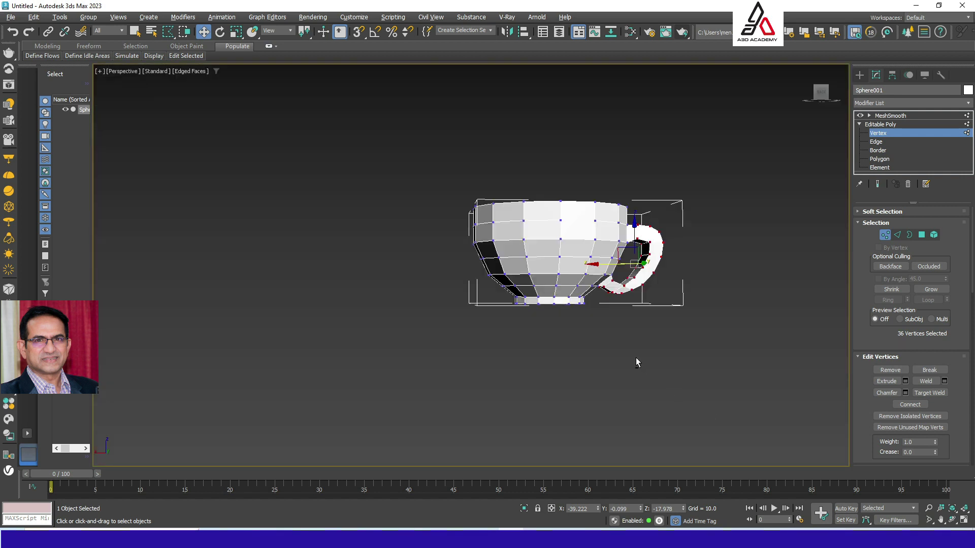
pyautogui.keyDown('alt'); pyautogui.moveTo(637, 361); pyautogui.dragTo(545, 364, button='middle'); pyautogui.keyUp('alt')
pyautogui.press('r')
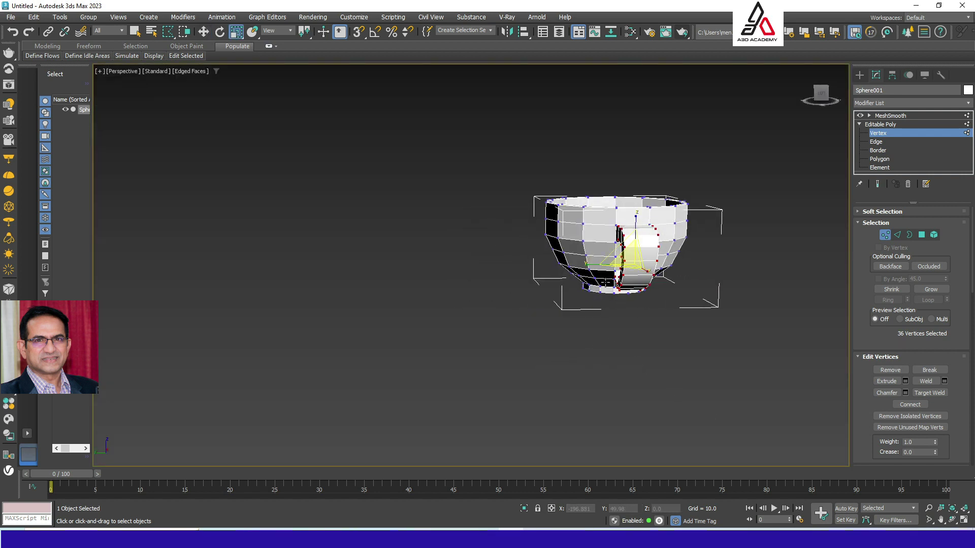
pyautogui.moveTo(588, 266); pyautogui.dragTo(604, 264)
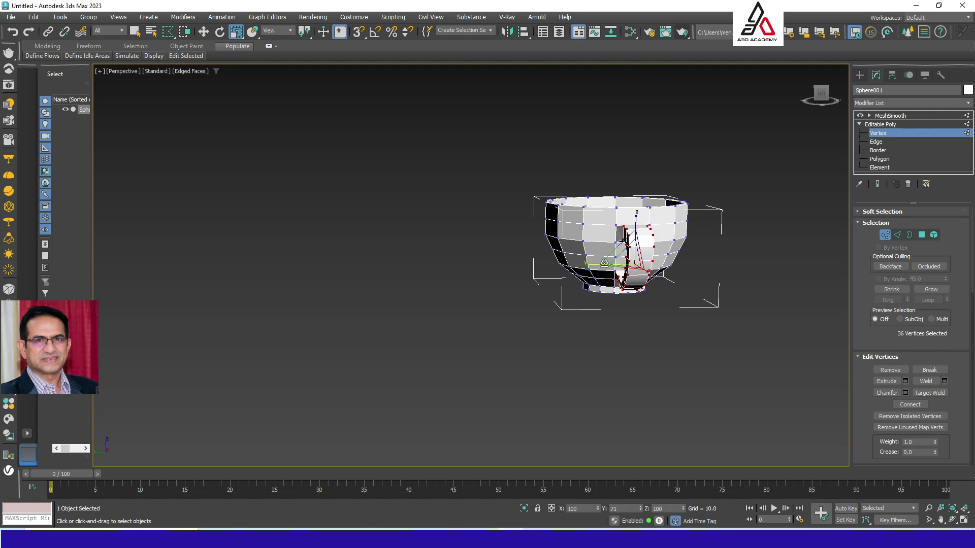
pyautogui.click(879, 124)
pyautogui.click(887, 117)
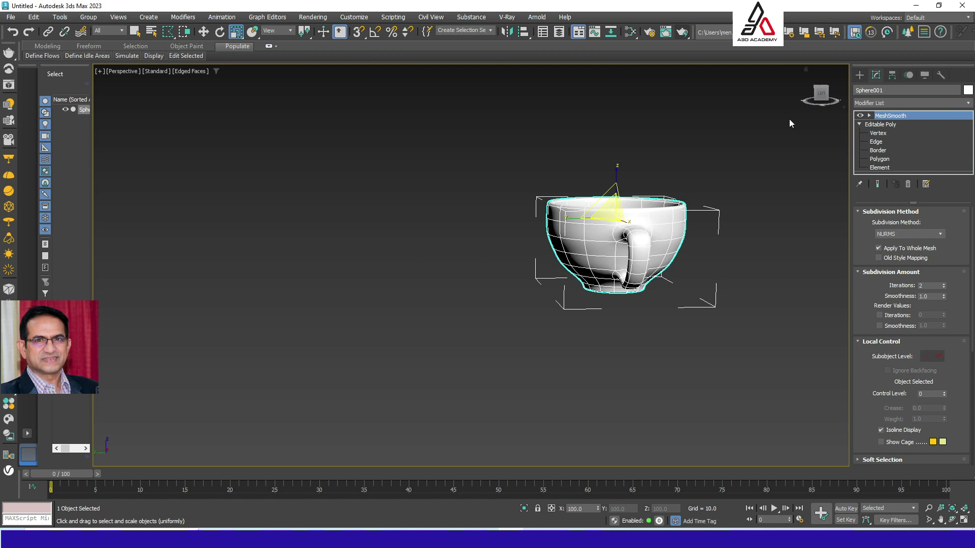
# - Restore the four-viewport layout, select the smoothed cup and zoom in on it in Perspective
pyautogui.click(675, 255)
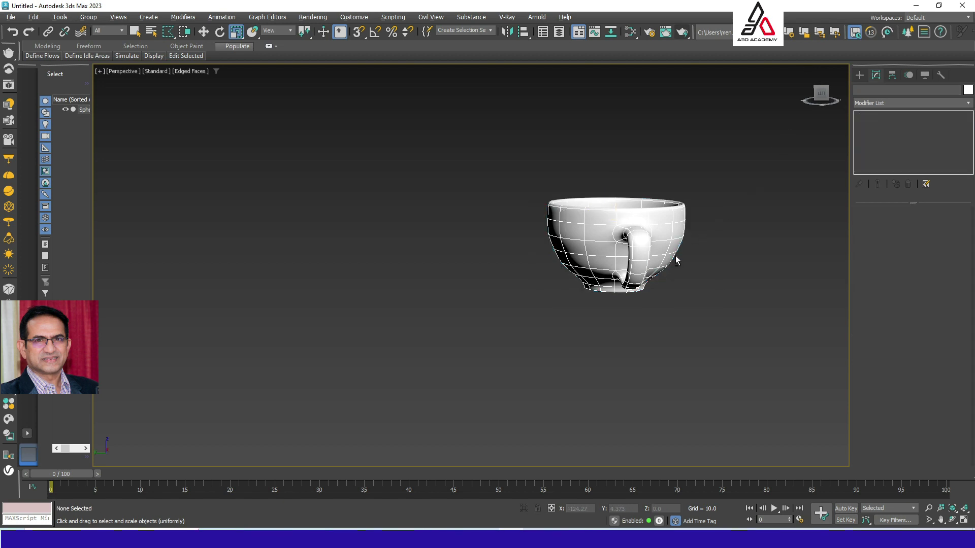
pyautogui.keyDown('alt'); pyautogui.moveTo(676, 254); pyautogui.dragTo(718, 265, button='middle'); pyautogui.keyUp('alt')
pyautogui.hotkey('alt', 'w')
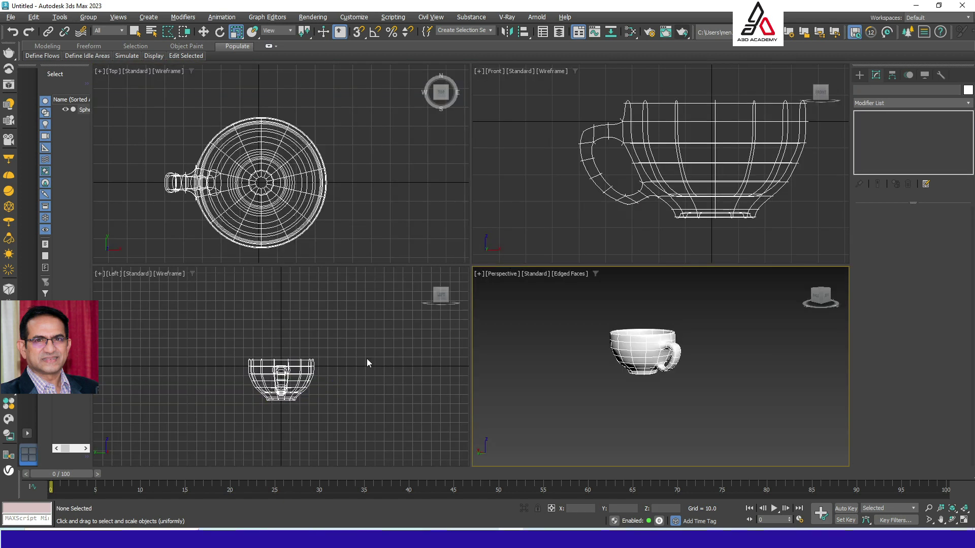
pyautogui.hotkey('alt', 'w')
pyautogui.hotkey('alt', 'w')
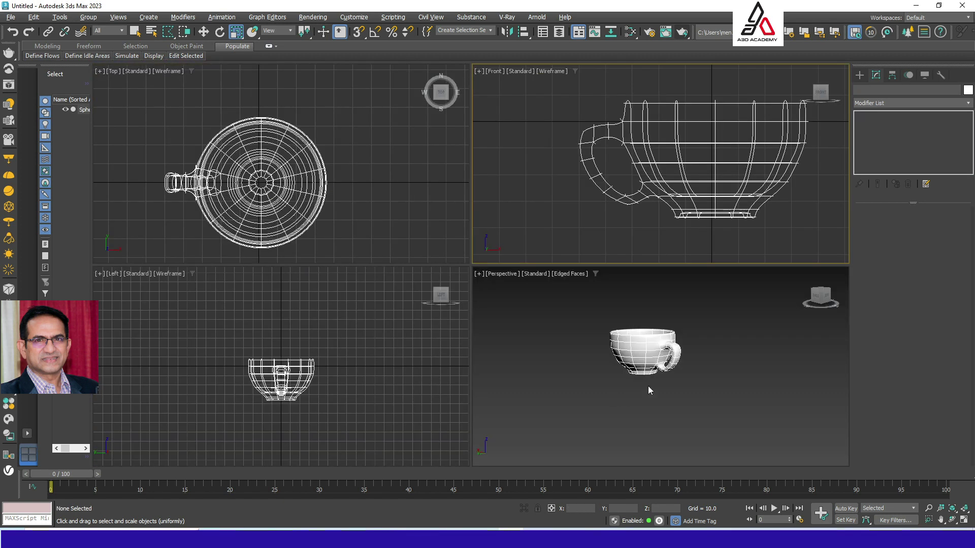
pyautogui.click(635, 350)
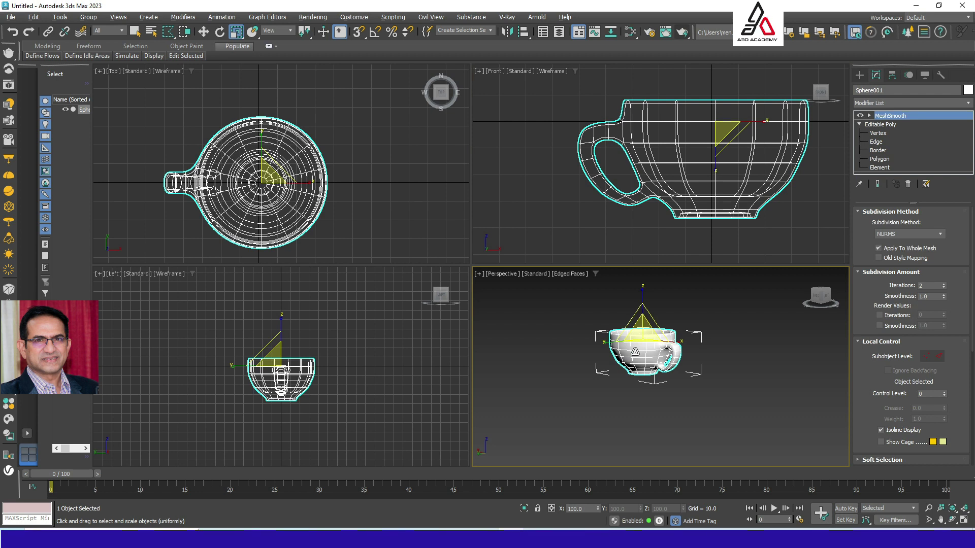
pyautogui.scroll(5, 635, 351)
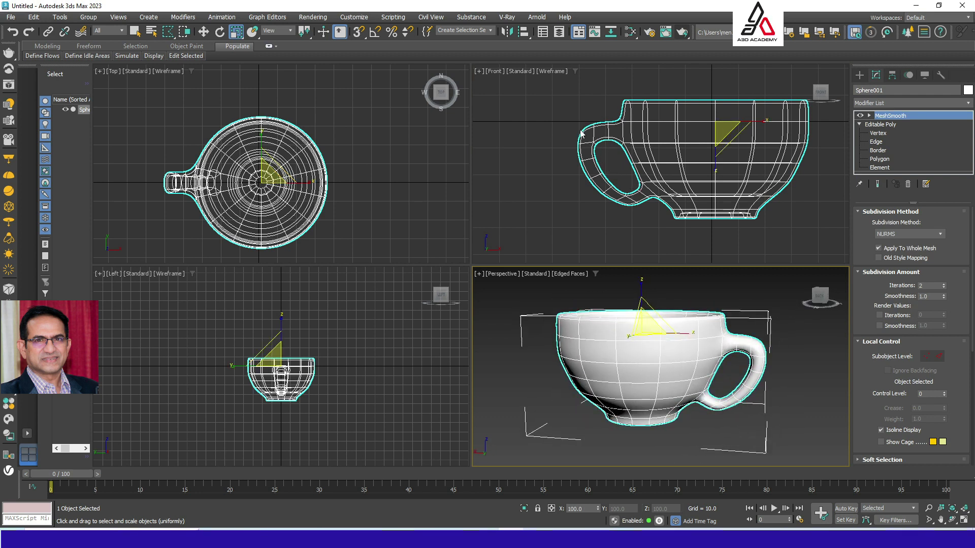
# - Return to the cup's vertices with the smoothed result shown and select the upper handle vertices
pyautogui.click(879, 133)
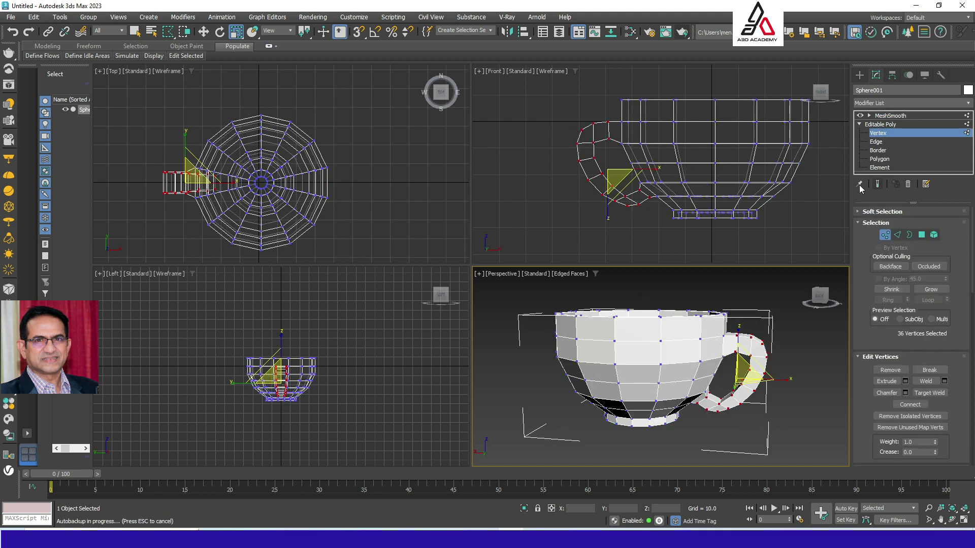
pyautogui.click(877, 184)
pyautogui.moveTo(505, 138); pyautogui.dragTo(492, 170, button='middle')
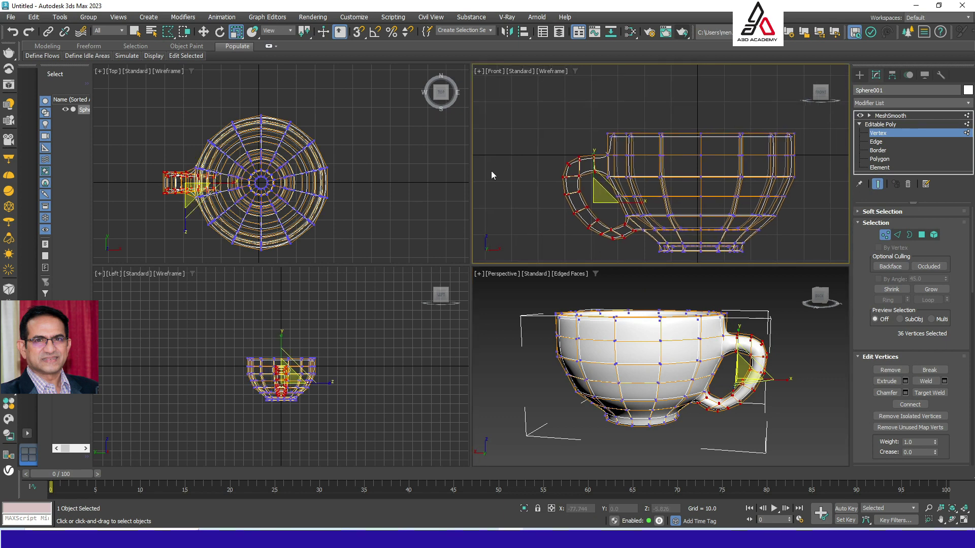
pyautogui.click(587, 199)
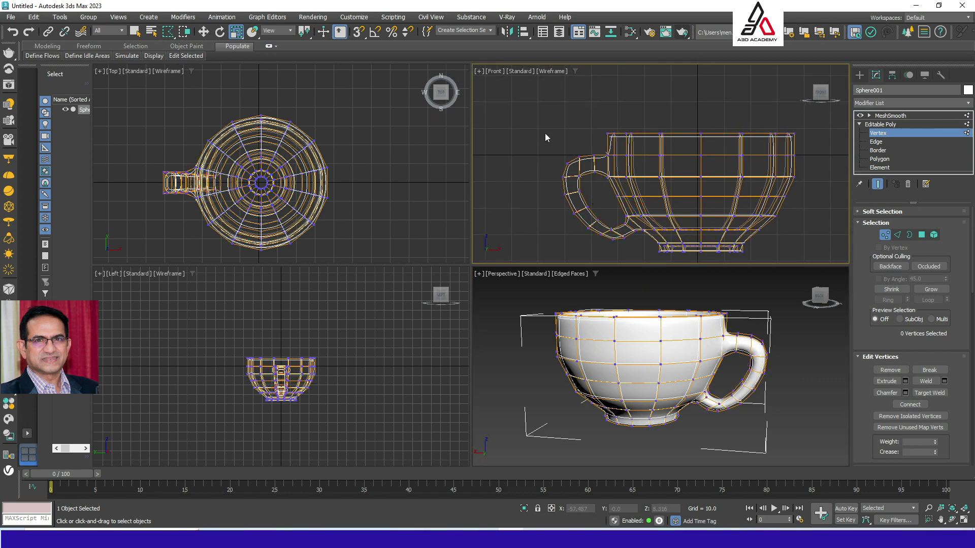
pyautogui.moveTo(523, 123); pyautogui.dragTo(559, 162)
pyautogui.moveTo(592, 187); pyautogui.dragTo(584, 137)
pyautogui.press('w')
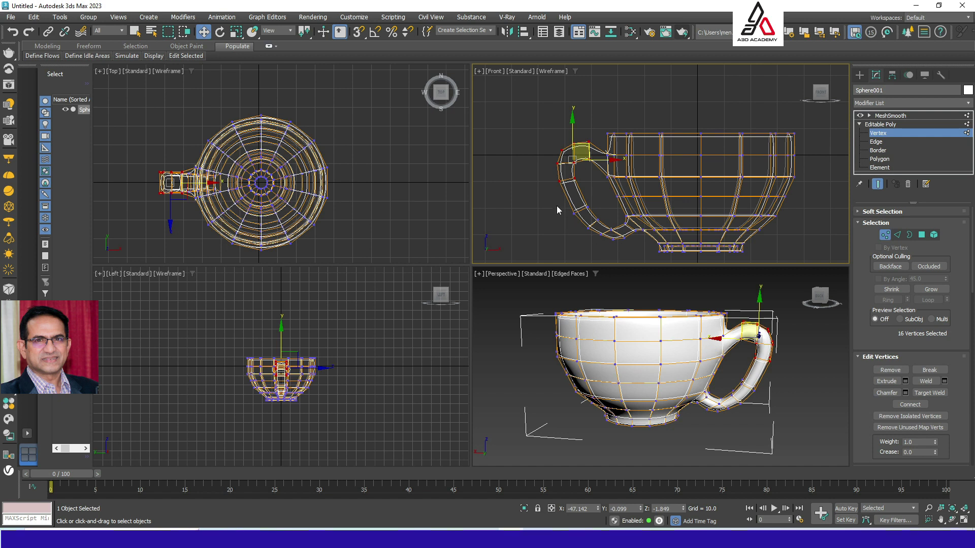
# - Select the 16 lower handle vertices and raise the handle's bottom, undoing and retrying the move
pyautogui.click(523, 222)
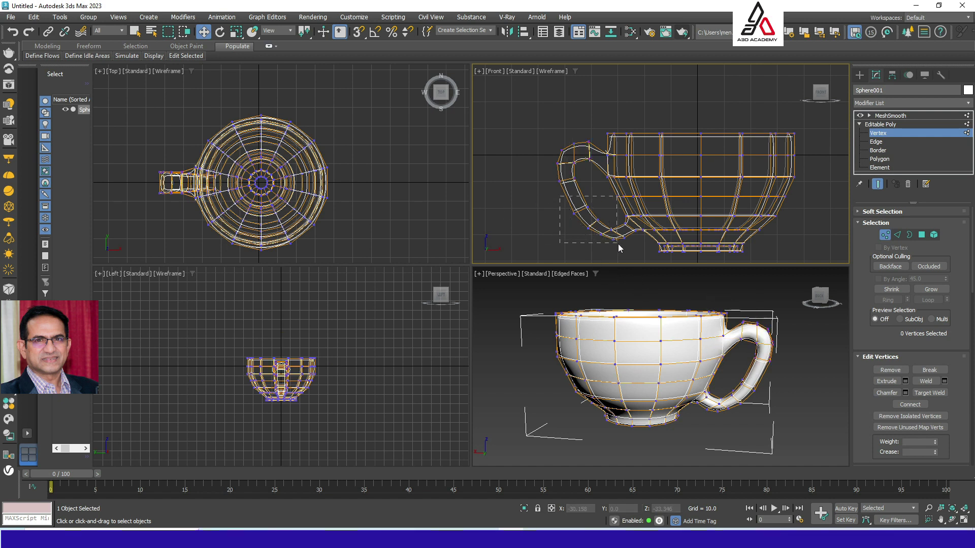
pyautogui.moveTo(617, 245); pyautogui.dragTo(617, 244)
pyautogui.scroll(5, 624, 253)
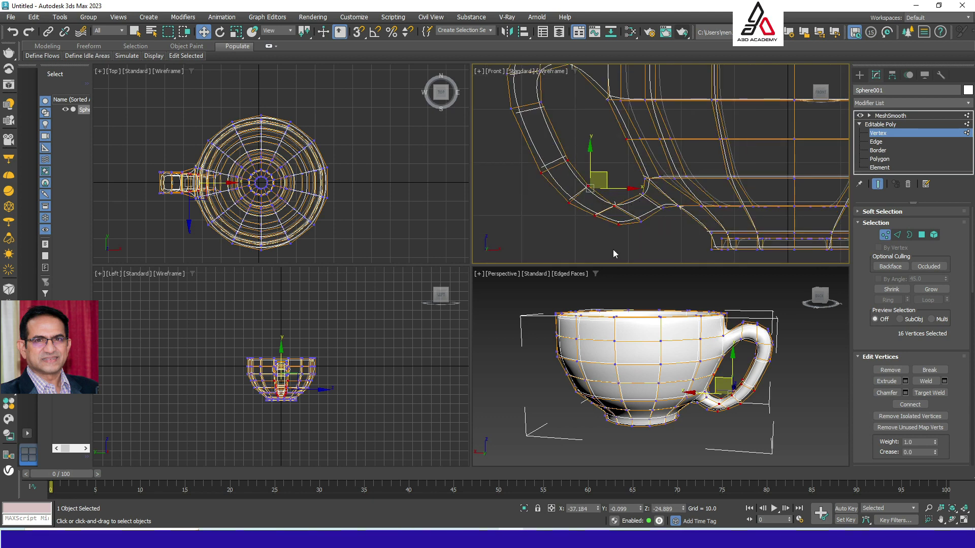
pyautogui.keyDown('ctrl'); pyautogui.click(639, 221); pyautogui.keyUp('ctrl')
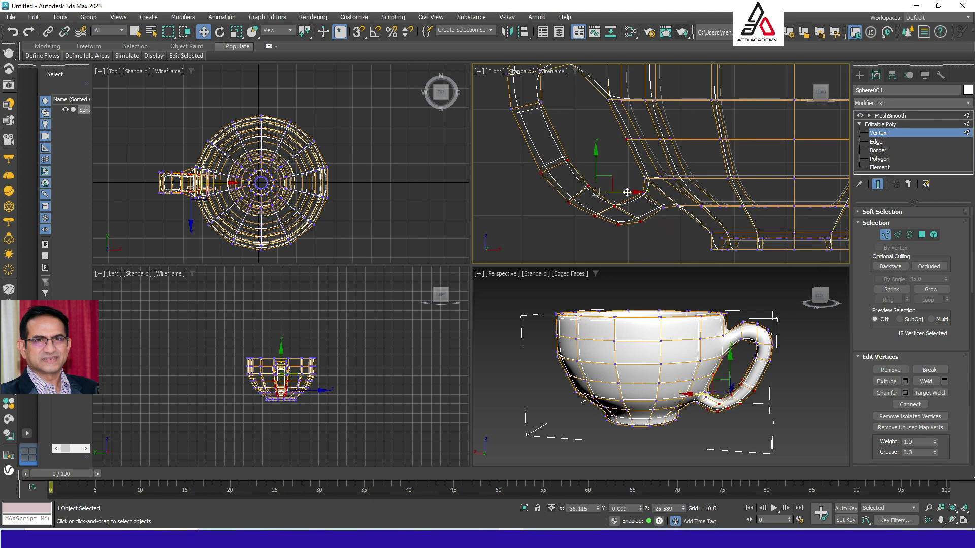
pyautogui.moveTo(608, 180); pyautogui.dragTo(607, 164)
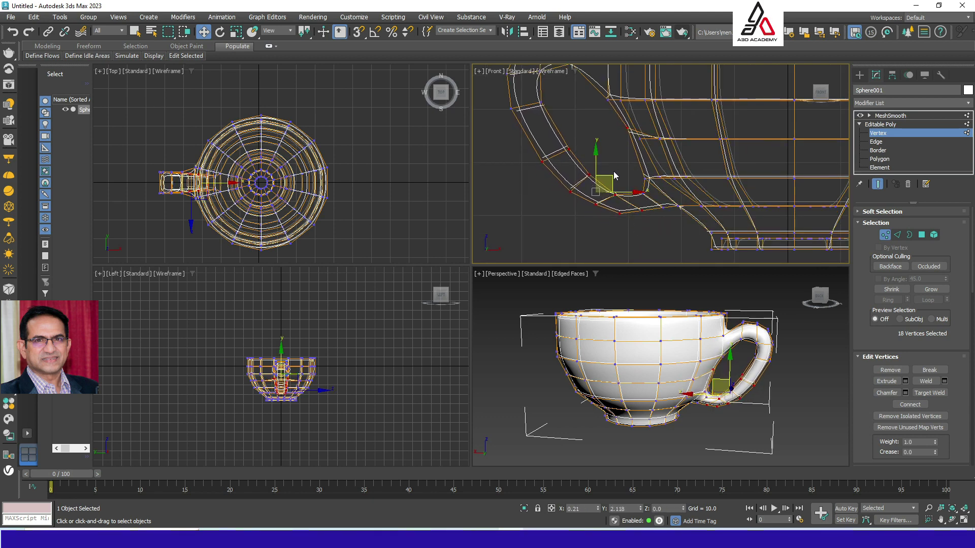
pyautogui.hotkey('ctrl', 'z')
pyautogui.hotkey('ctrl', 'z')
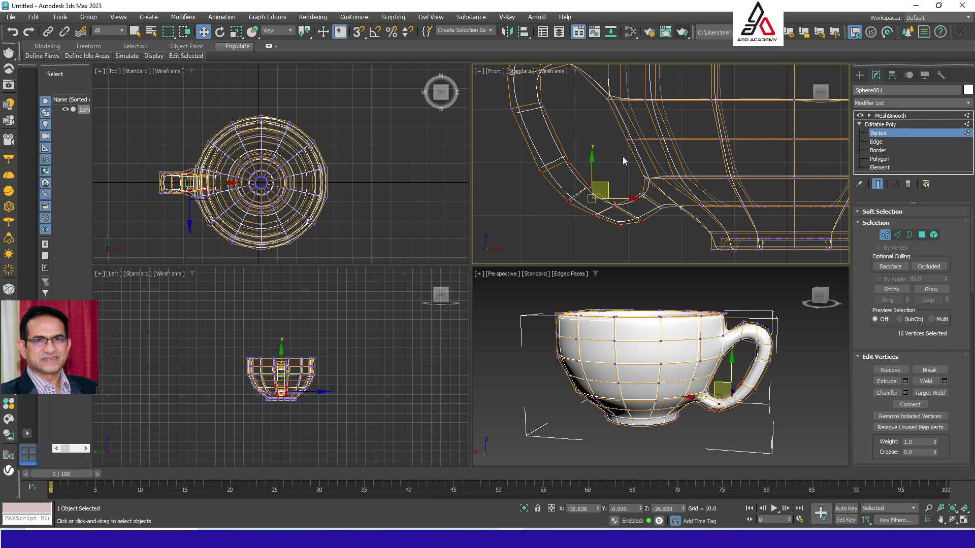
pyautogui.moveTo(607, 176); pyautogui.dragTo(603, 167)
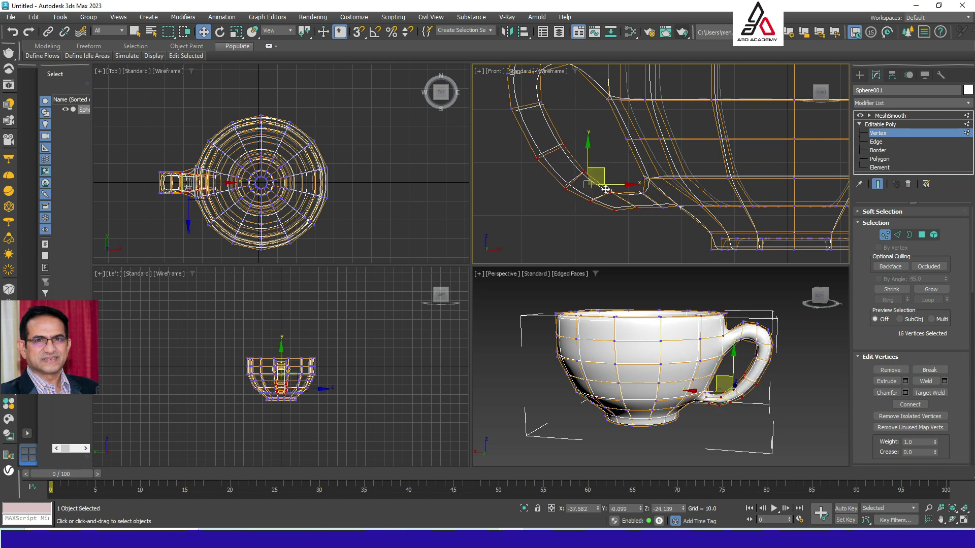
pyautogui.click(620, 218)
pyautogui.hotkey('ctrl', 'z')
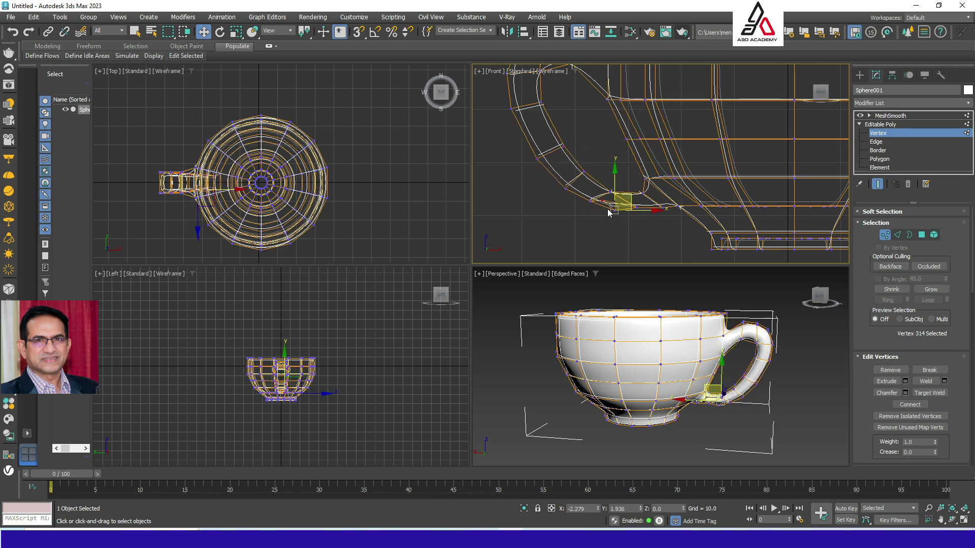
# - Select the vertices at the handle's lower joint, reframe the Front view, then activate Perspective
pyautogui.click(617, 238)
pyautogui.scroll(3, 604, 243)
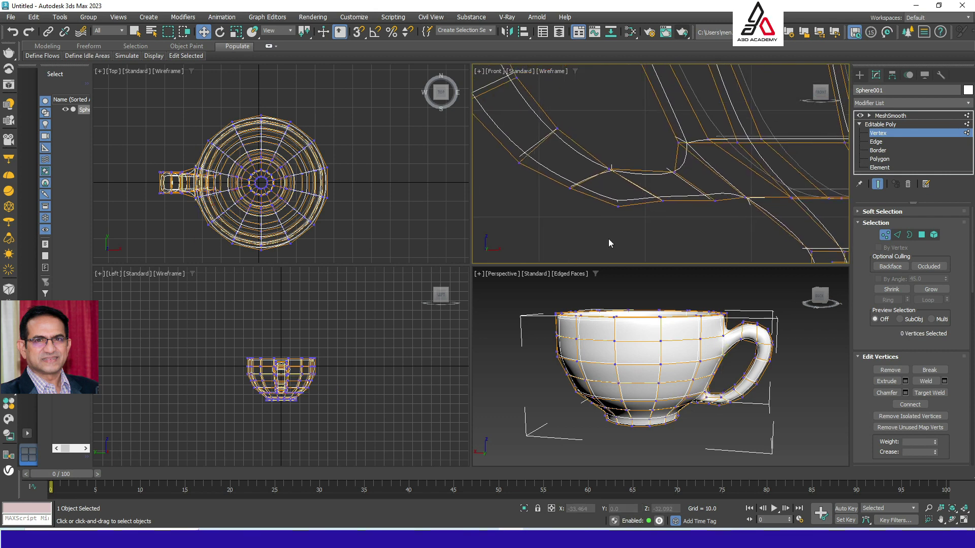
pyautogui.moveTo(671, 229); pyautogui.dragTo(680, 201)
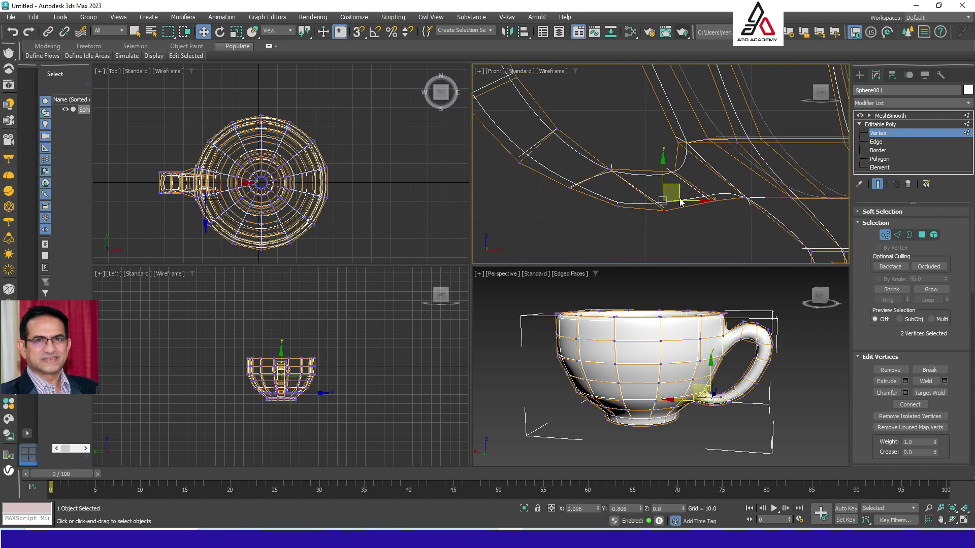
pyautogui.moveTo(681, 202); pyautogui.dragTo(710, 203, button='middle')
pyautogui.scroll(-2, 710, 203)
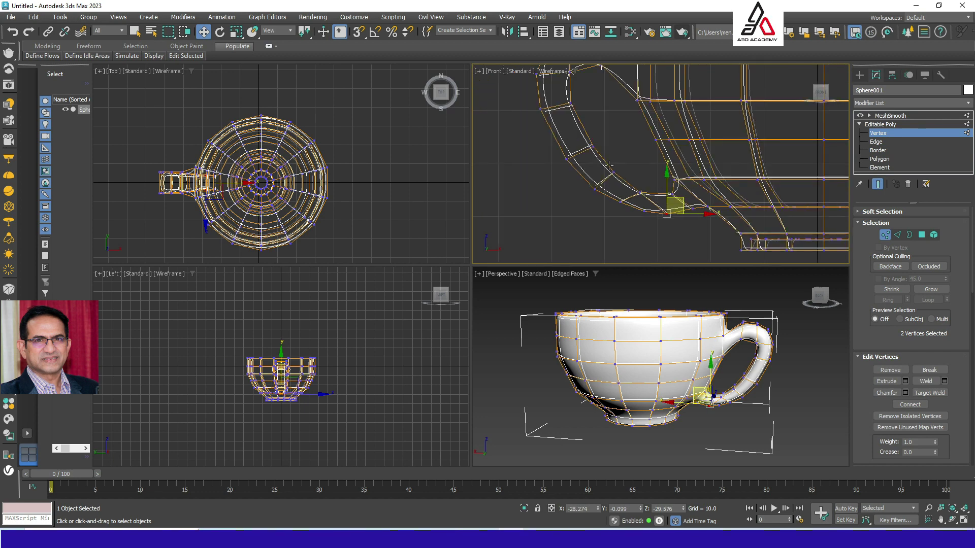
pyautogui.moveTo(611, 178); pyautogui.dragTo(629, 201, button='middle')
pyautogui.scroll(-3, 610, 205)
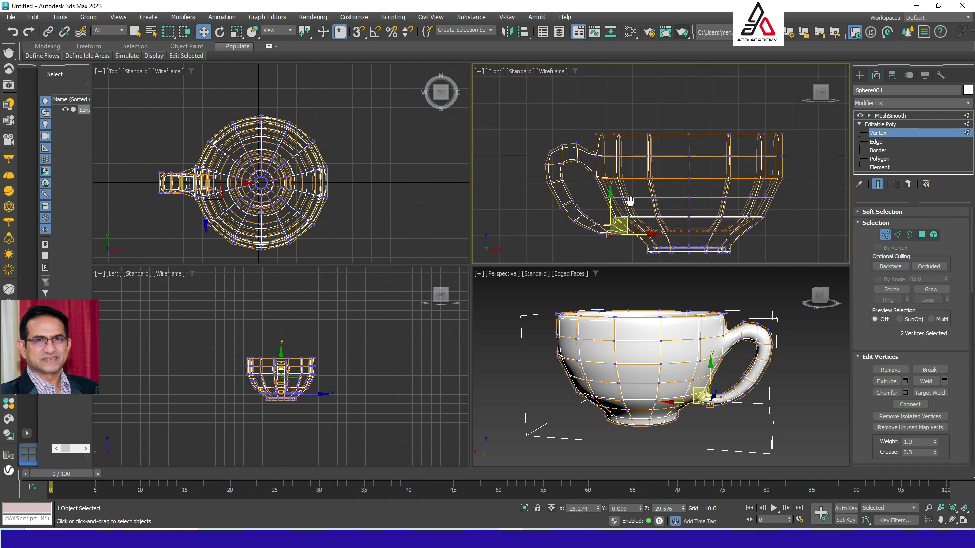
pyautogui.click(807, 377)
# - Maximize the Perspective view and return to the MeshSmooth level with the cup deselected
pyautogui.hotkey('alt', 'w')
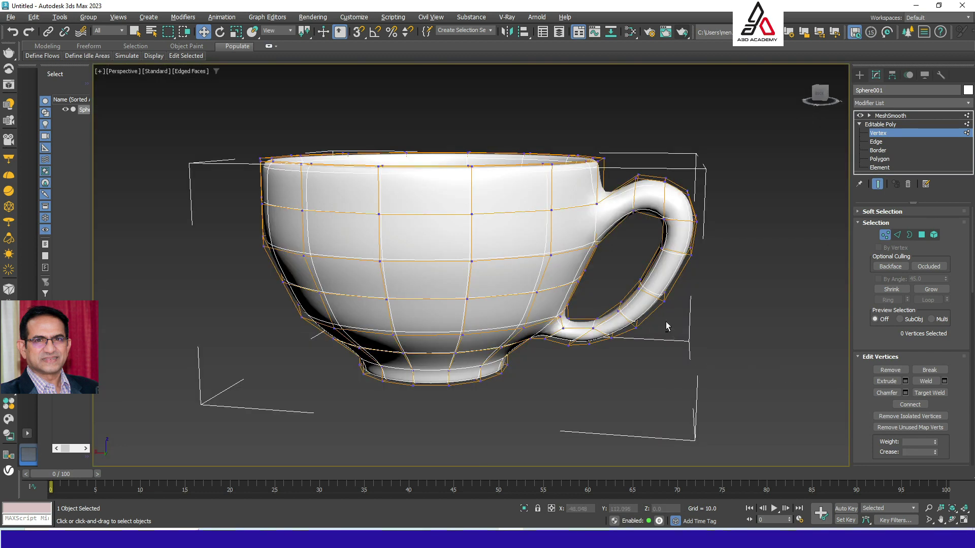
pyautogui.keyDown('alt'); pyautogui.moveTo(665, 321); pyautogui.dragTo(675, 318, button='middle'); pyautogui.keyUp('alt')
pyautogui.click(893, 125)
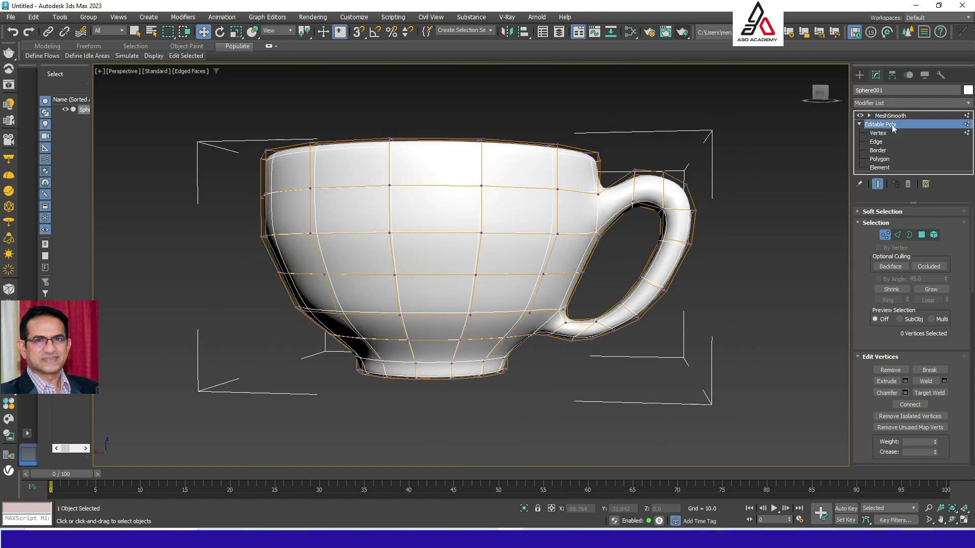
pyautogui.click(890, 116)
pyautogui.click(745, 125)
# - Orbit to look down into the cup, then at its bottom, then from a low side angle
pyautogui.keyDown('alt'); pyautogui.moveTo(692, 193); pyautogui.dragTo(703, 220, button='middle'); pyautogui.keyUp('alt')
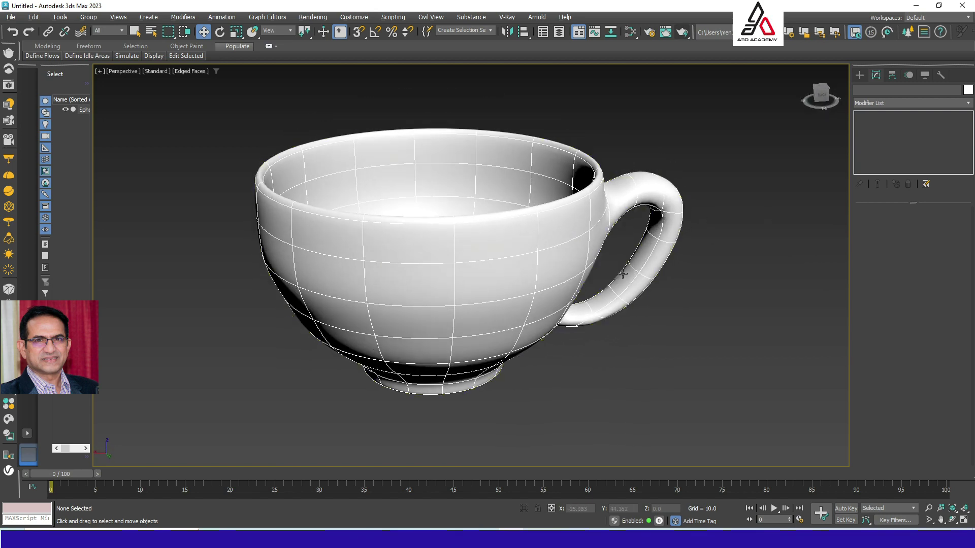
pyautogui.keyDown('alt'); pyautogui.moveTo(623, 275); pyautogui.dragTo(526, 266, button='middle'); pyautogui.keyUp('alt')
pyautogui.scroll(3, 422, 260)
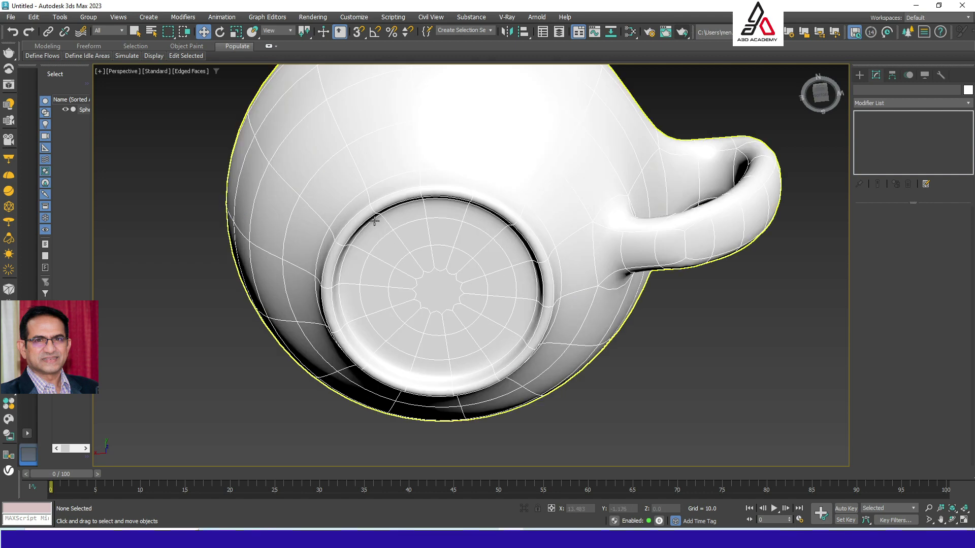
pyautogui.keyDown('alt'); pyautogui.moveTo(373, 210); pyautogui.dragTo(444, 263, button='middle'); pyautogui.keyUp('alt')
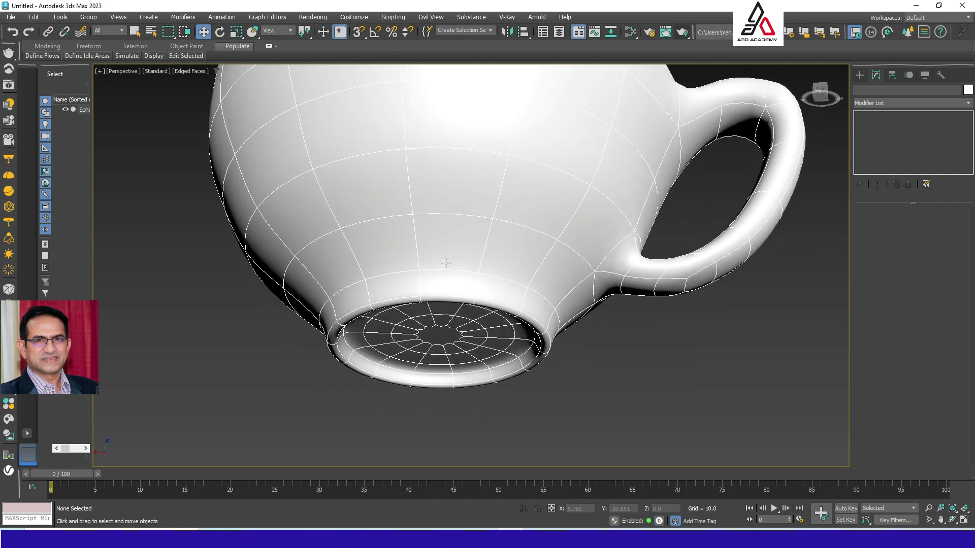
# - Select the cup, turn off MeshSmooth, and ring-select edges on the foot rim in Edge mode
pyautogui.click(588, 169)
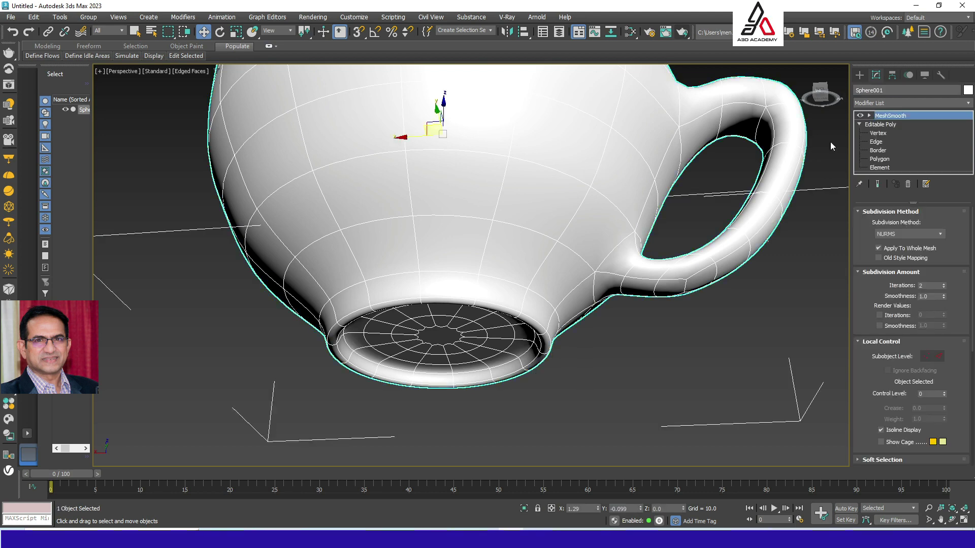
pyautogui.click(860, 116)
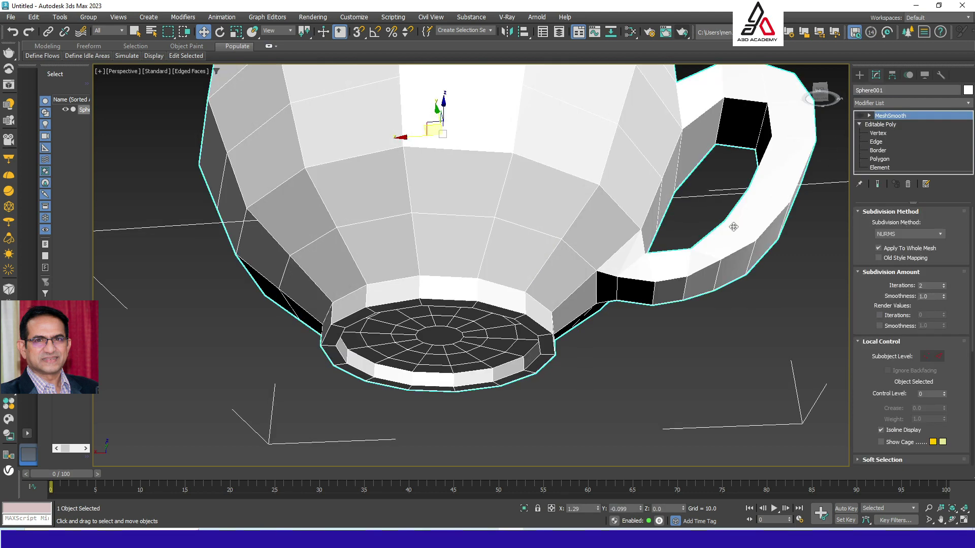
pyautogui.keyDown('alt'); pyautogui.moveTo(605, 360); pyautogui.dragTo(577, 289, button='middle'); pyautogui.keyUp('alt')
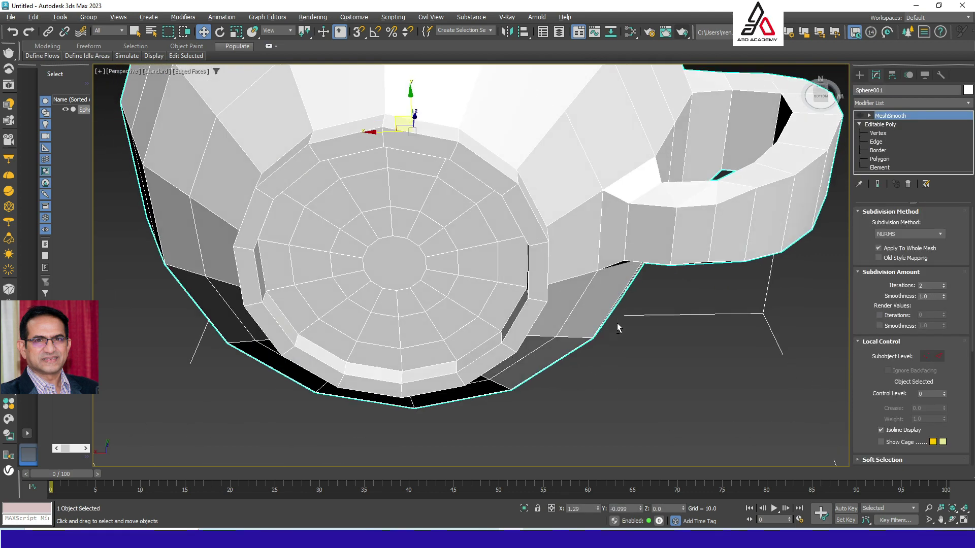
pyautogui.click(877, 141)
pyautogui.click(539, 244)
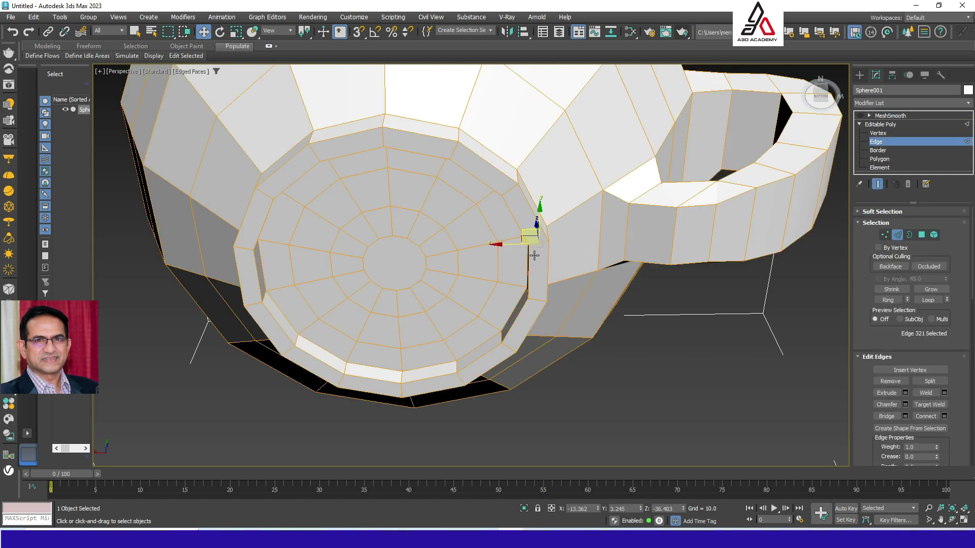
pyautogui.click(888, 300)
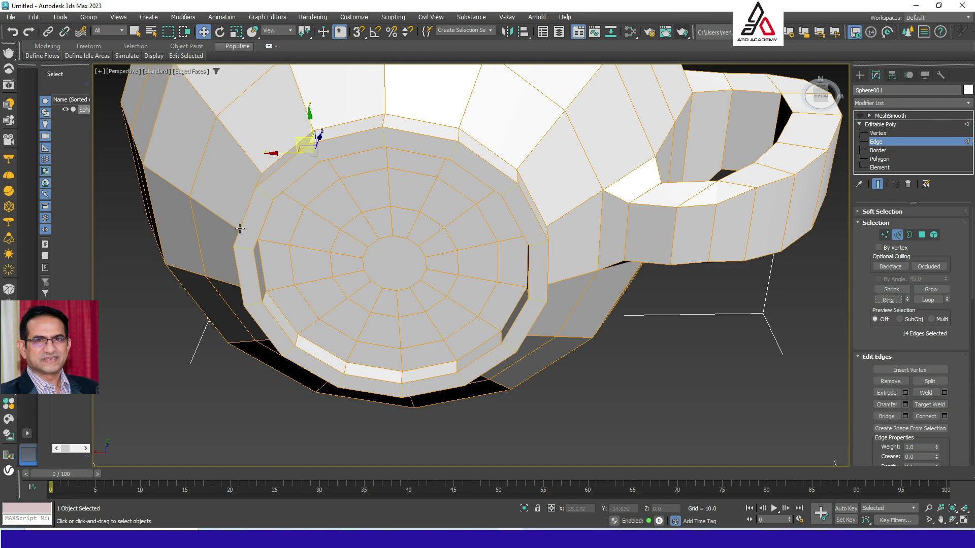
pyautogui.press('F3')
# - Reselect a foot edge and grow it into a 14-edge ring, checking other rings in wireframe
pyautogui.keyDown('alt'); pyautogui.moveTo(713, 370); pyautogui.dragTo(646, 318, button='middle'); pyautogui.keyUp('alt')
pyautogui.click(647, 317)
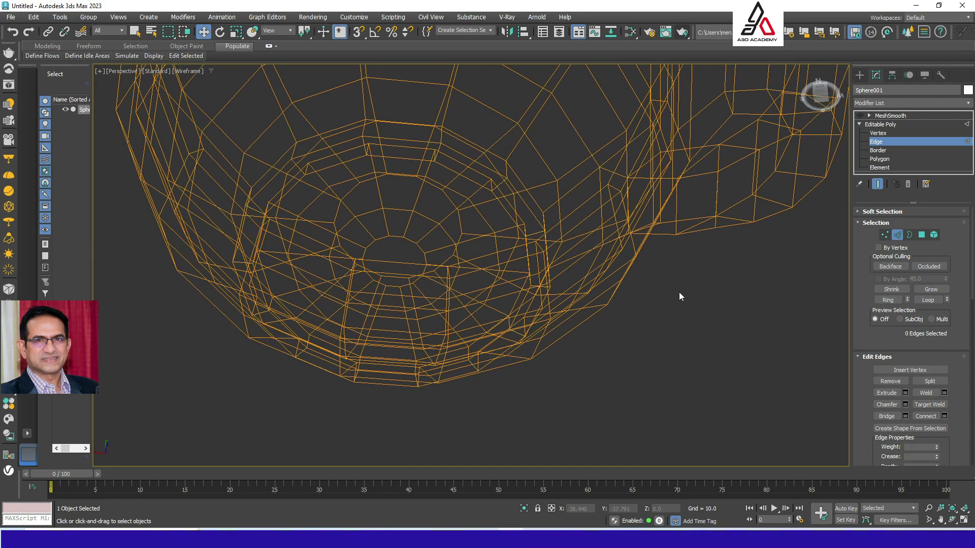
pyautogui.click(438, 148)
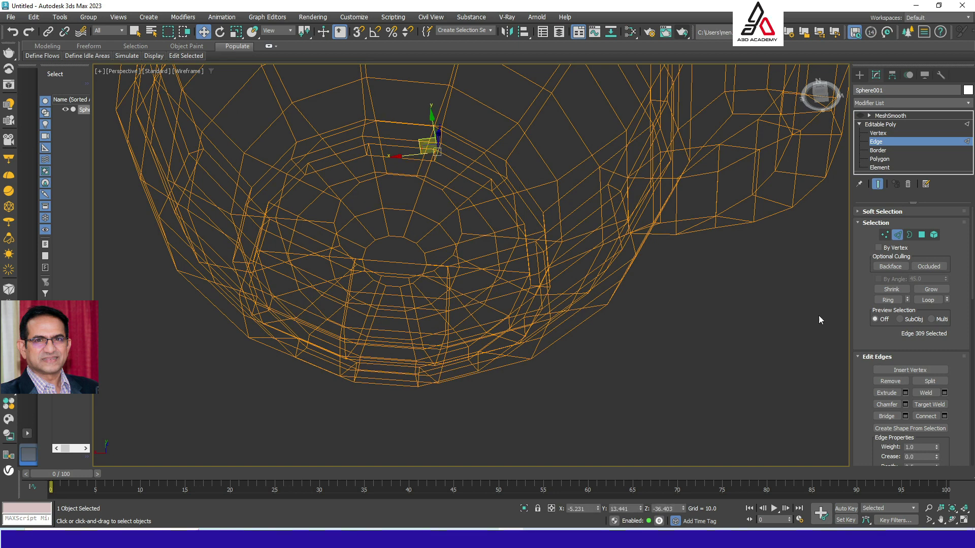
pyautogui.click(888, 300)
pyautogui.click(347, 153)
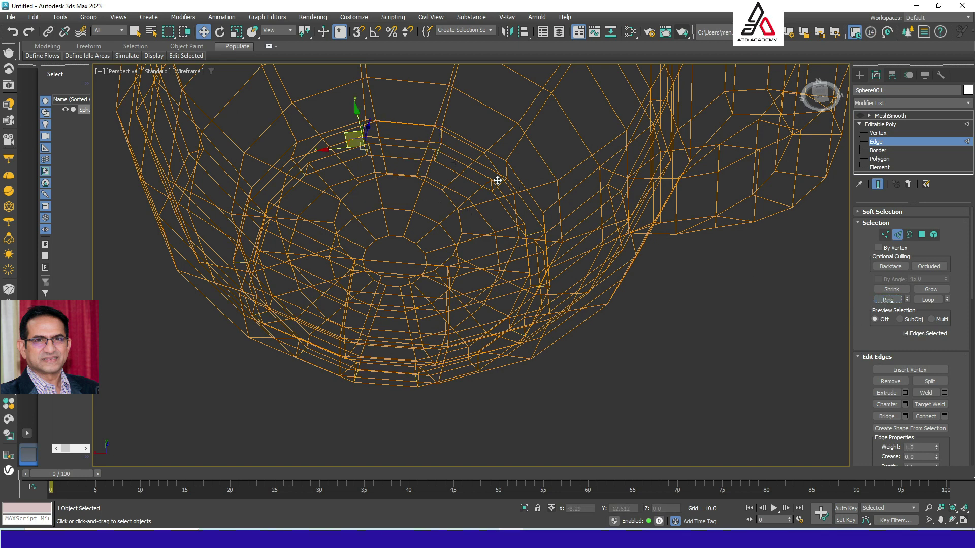
pyautogui.click(526, 262)
pyautogui.press('F3')
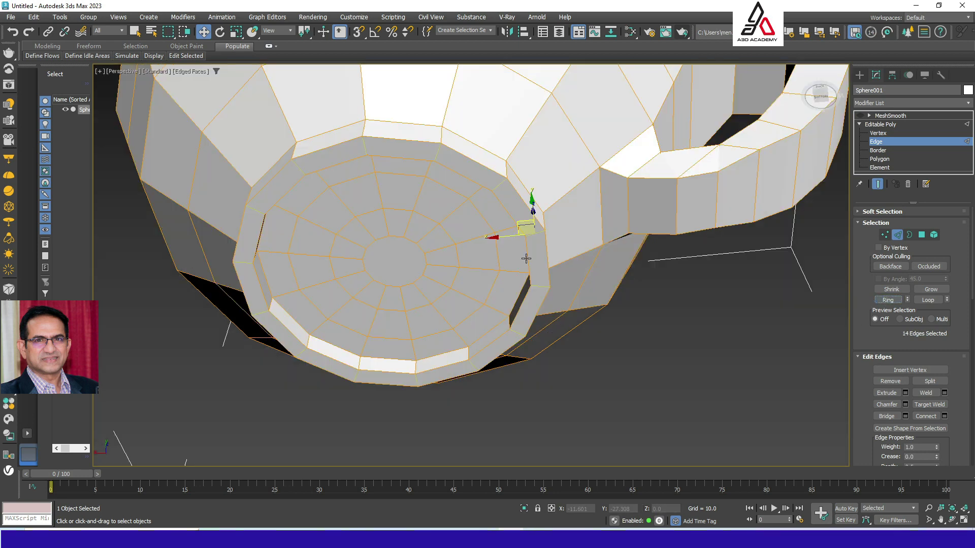
# - Connect the foot edge ring with two new edges pinched together to 59
pyautogui.rightClick(517, 240)
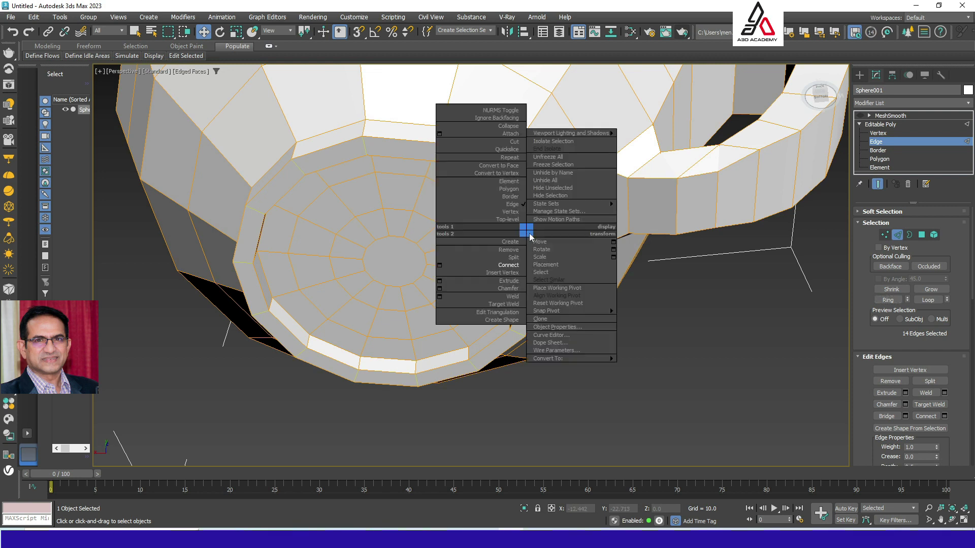
pyautogui.click(450, 266)
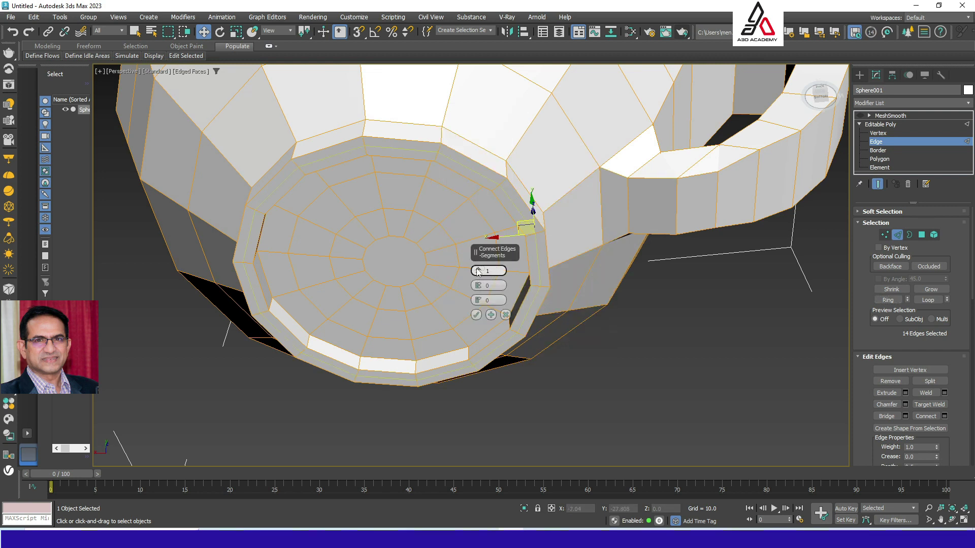
pyautogui.moveTo(477, 272); pyautogui.dragTo(478, 266)
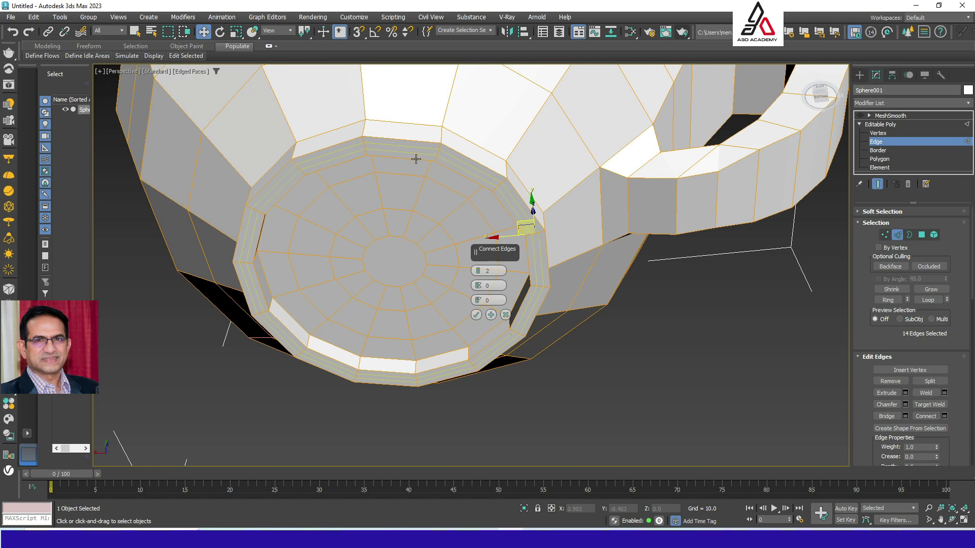
pyautogui.scroll(2, 401, 167)
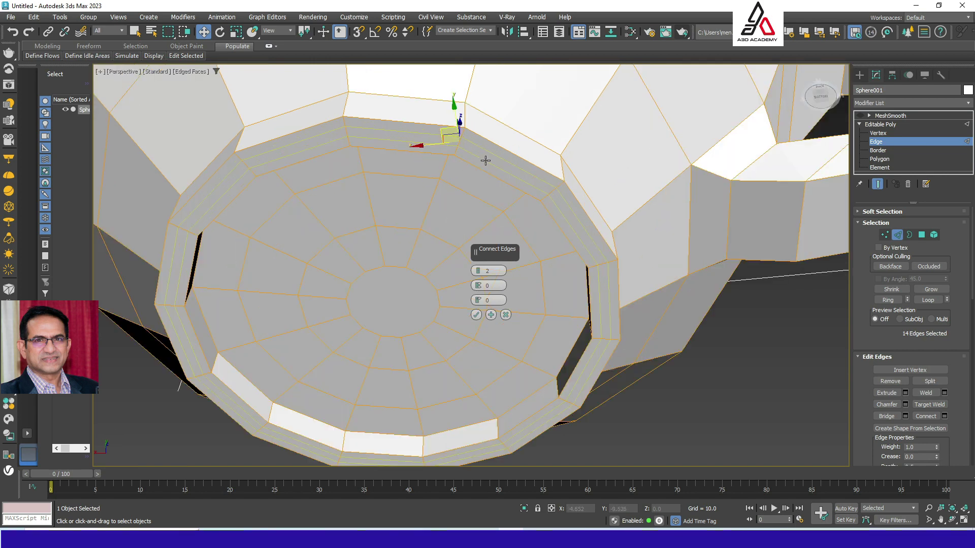
pyautogui.moveTo(480, 285); pyautogui.dragTo(504, 179)
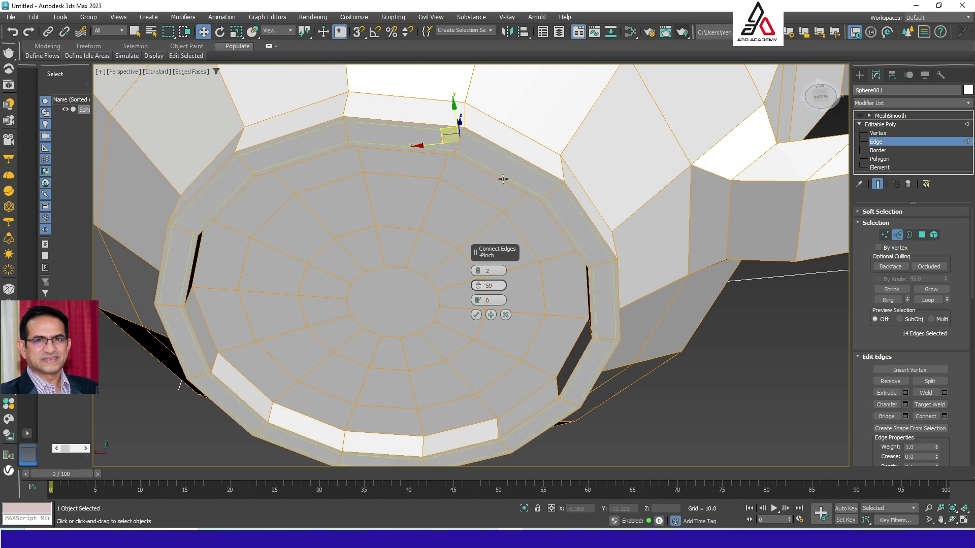
pyautogui.click(476, 315)
# - Ring-select another foot edge and add a connecting edge loop across it
pyautogui.click(464, 115)
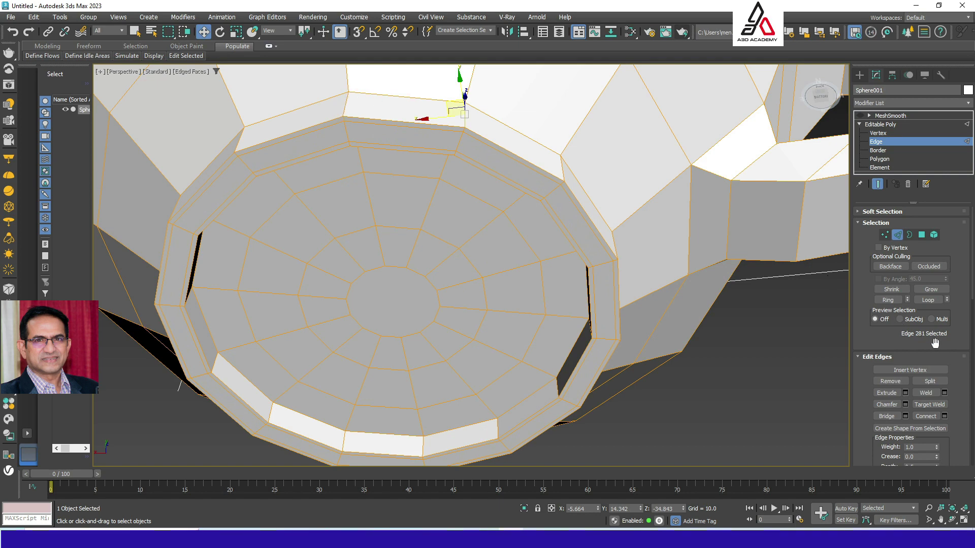
pyautogui.click(895, 300)
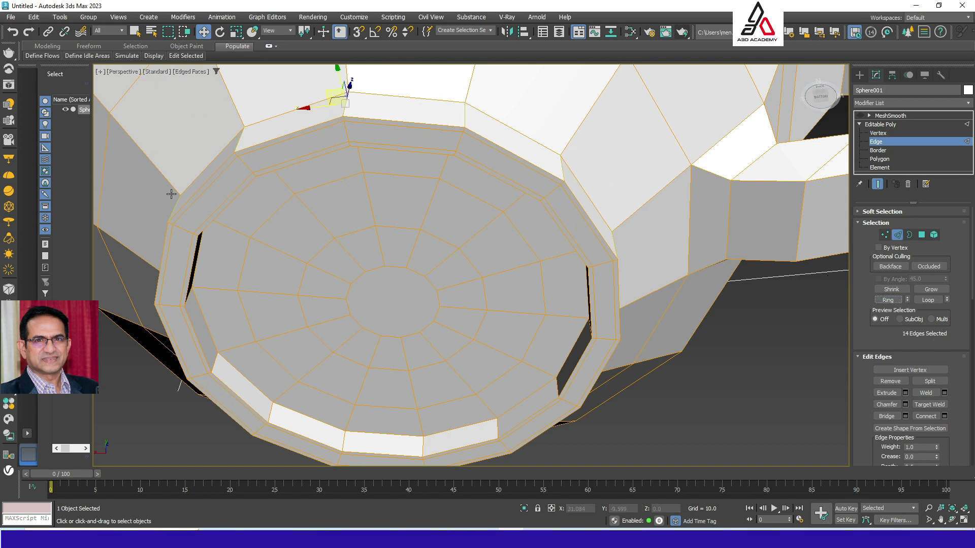
pyautogui.rightClick(344, 128)
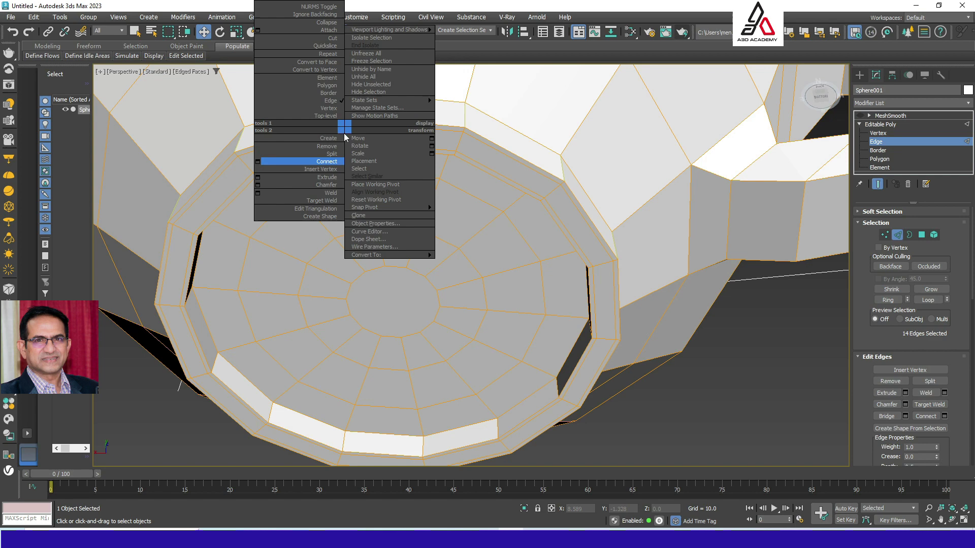
pyautogui.click(328, 162)
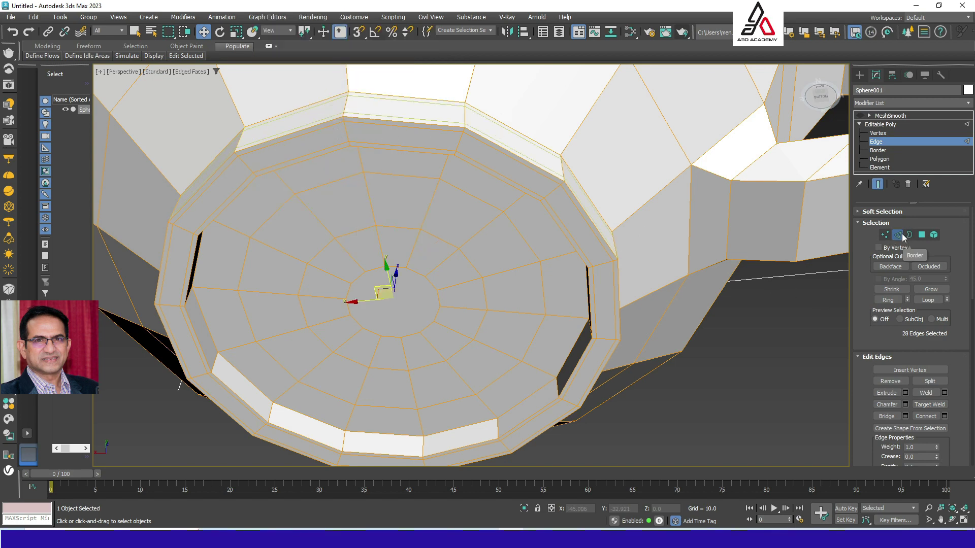
# - Switch back to the MeshSmooth level, turn smoothing back on and deselect the cup
pyautogui.click(888, 117)
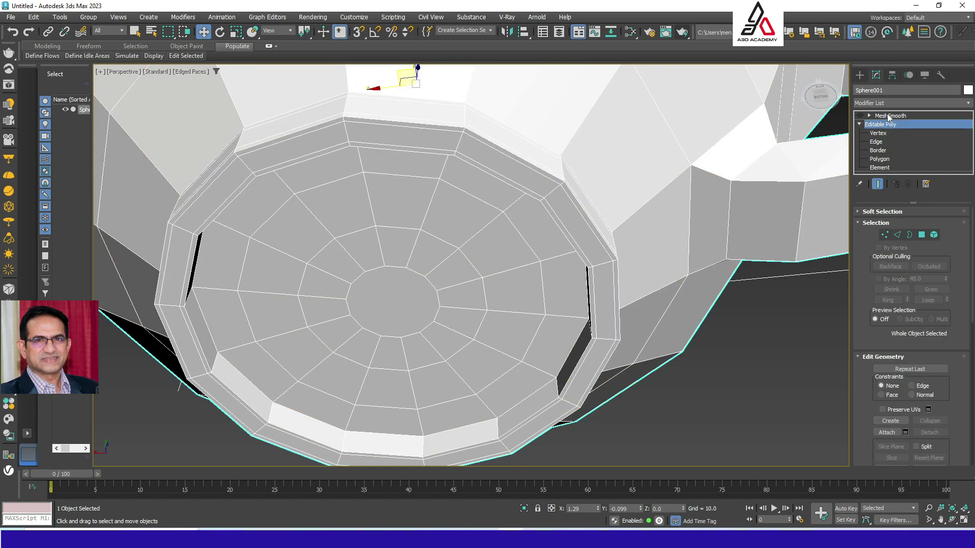
pyautogui.click(860, 117)
pyautogui.click(765, 316)
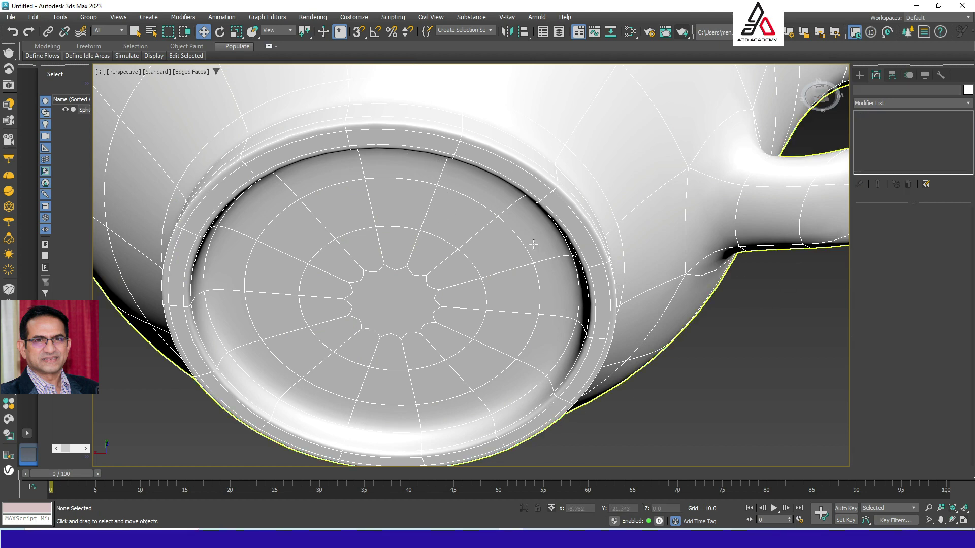
# - Orbit around the smoothed cup's underside with edged faces off, frame it, and restore four viewports
pyautogui.scroll(-5, 533, 244)
pyautogui.moveTo(576, 269)
pyautogui.keyDown('alt'); pyautogui.mouseDown(button='middle')
pyautogui.moveTo(582, 309)
pyautogui.moveTo(585, 268)
pyautogui.mouseUp(button='middle'); pyautogui.keyUp('alt')
pyautogui.scroll(3, 582, 310)
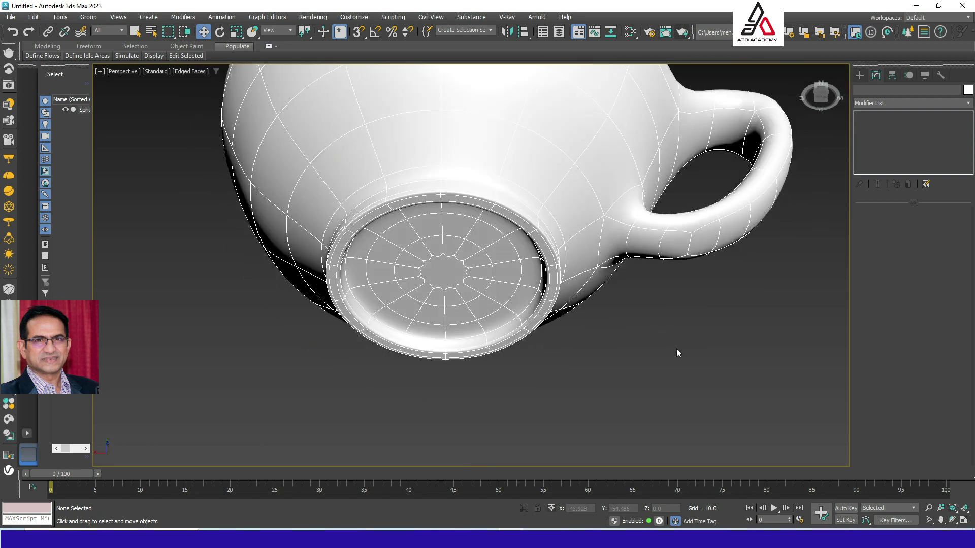
pyautogui.press('F4')
pyautogui.moveTo(640, 330)
pyautogui.keyDown('alt'); pyautogui.mouseDown(button='middle')
pyautogui.moveTo(620, 333)
pyautogui.moveTo(638, 376)
pyautogui.moveTo(626, 313)
pyautogui.moveTo(623, 382)
pyautogui.moveTo(624, 360)
pyautogui.mouseUp(button='middle'); pyautogui.keyUp('alt')
pyautogui.scroll(-6, 623, 361)
pyautogui.press('z')
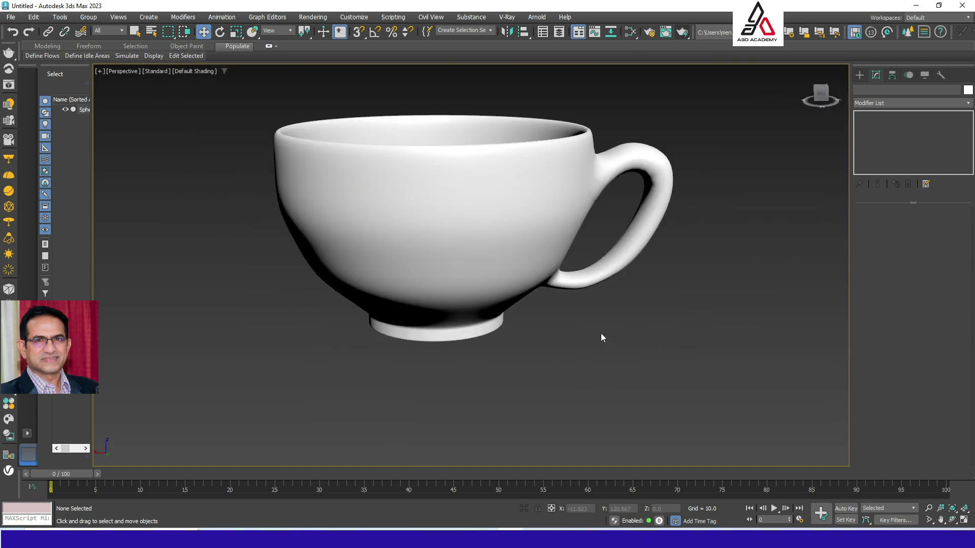
pyautogui.hotkey('alt', 'w')
pyautogui.scroll(2, 707, 200)
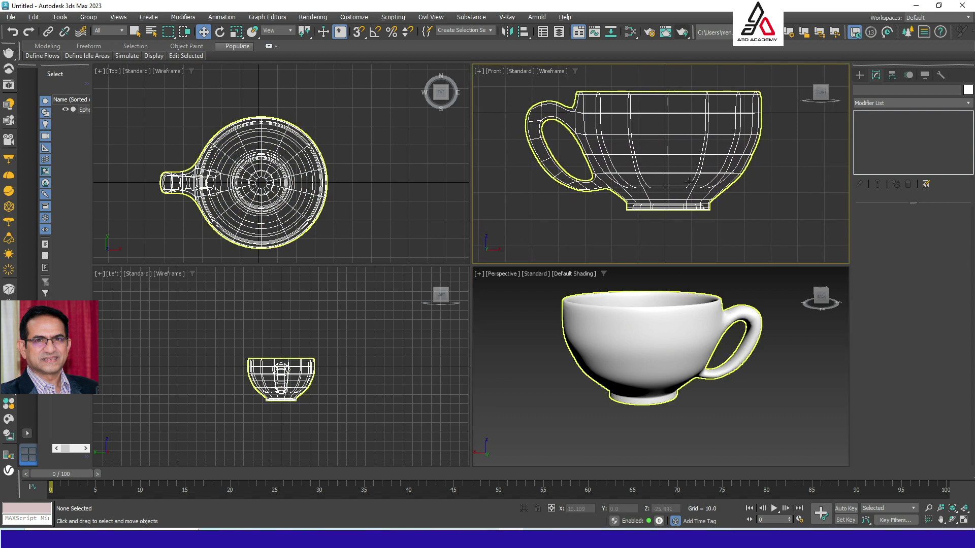
# - Create a cylinder of radius 42.936 and height 7.037 from the cup centre and lower it under the cup
pyautogui.click(859, 74)
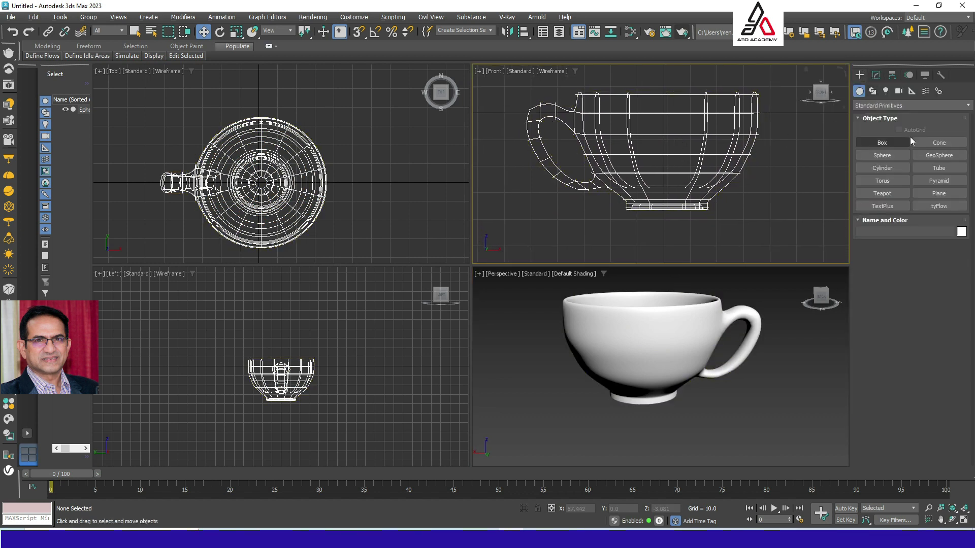
pyautogui.click(874, 168)
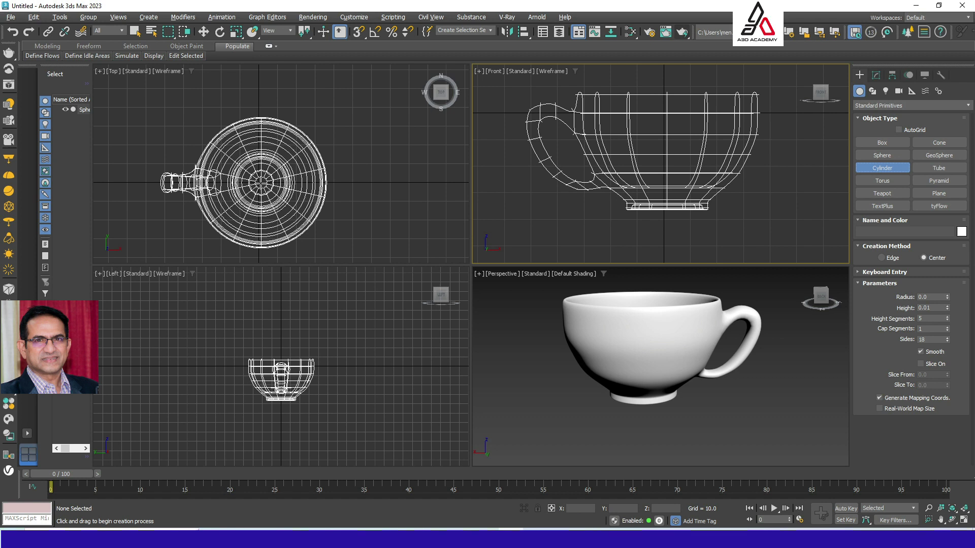
pyautogui.moveTo(261, 182); pyautogui.dragTo(302, 252)
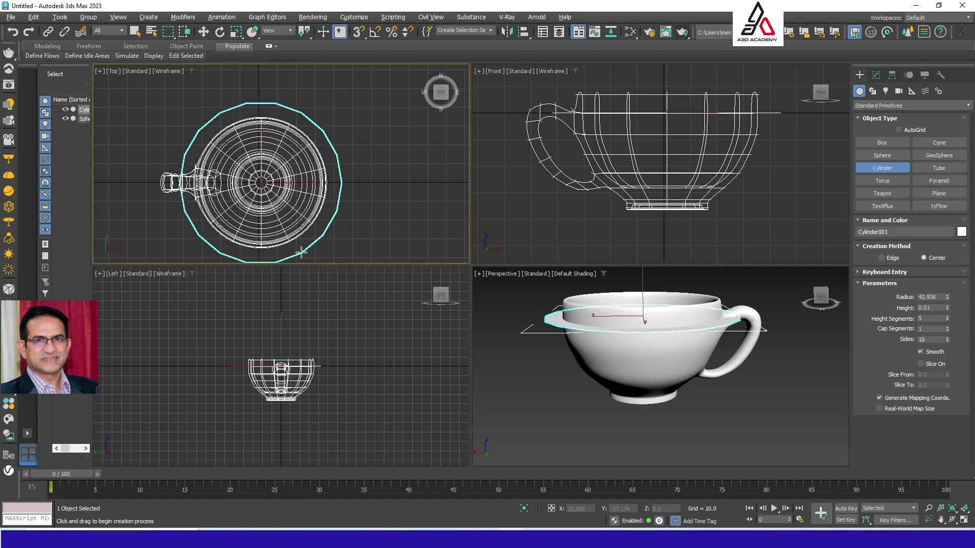
pyautogui.click(339, 193)
pyautogui.press('w')
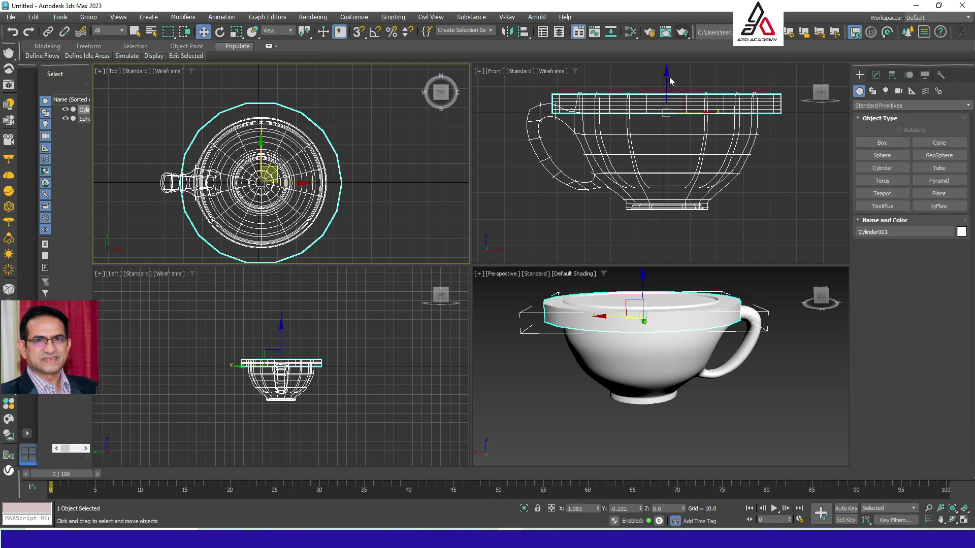
pyautogui.moveTo(669, 81); pyautogui.dragTo(669, 177)
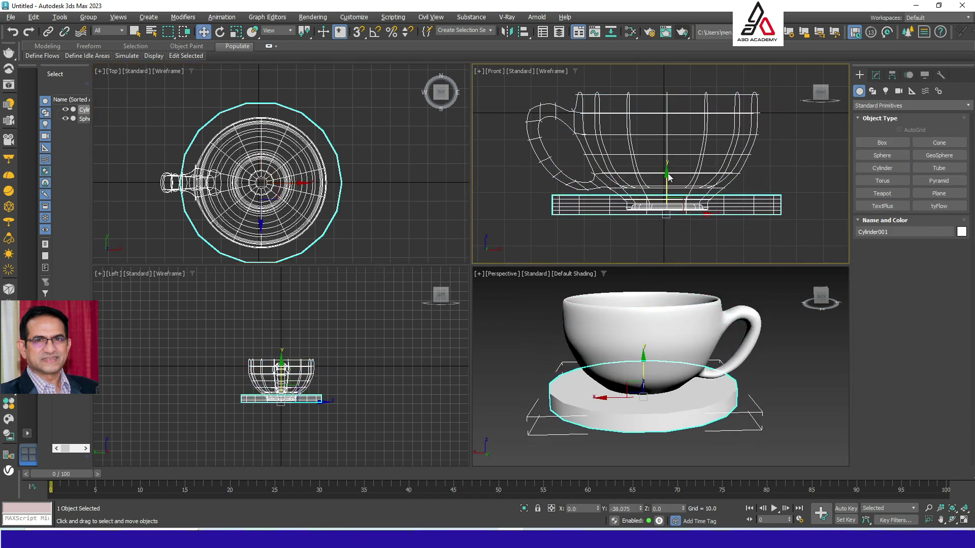
# - Set the cylinder's Height Segments to 1 and orbit the Perspective view to a lower angle
pyautogui.click(876, 75)
pyautogui.rightClick(947, 247)
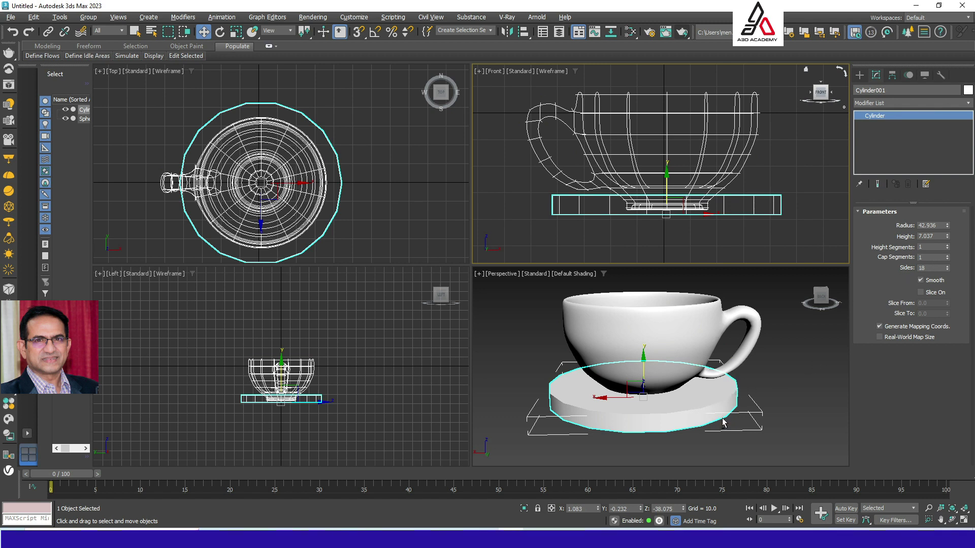
pyautogui.keyDown('alt'); pyautogui.moveTo(721, 413); pyautogui.dragTo(683, 363, button='middle'); pyautogui.keyUp('alt')
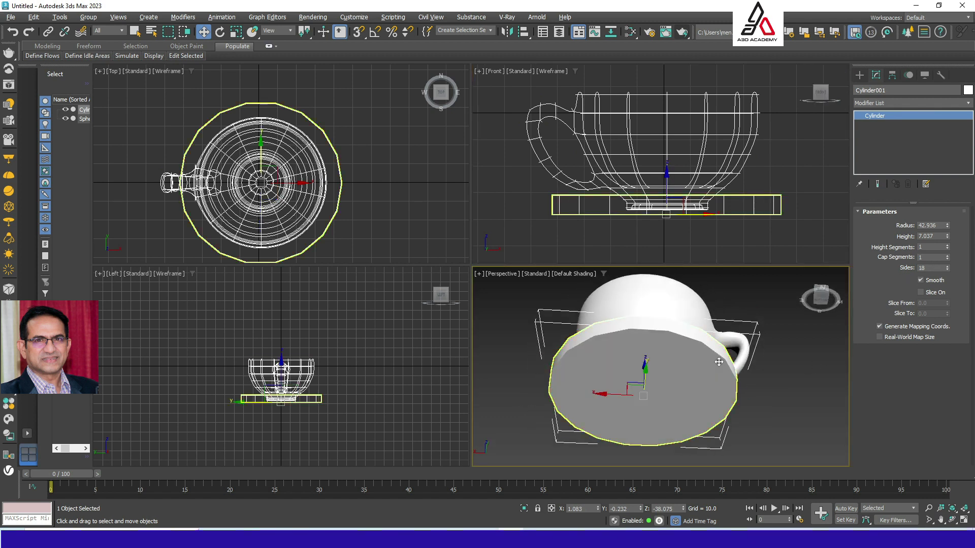
pyautogui.rightClick(680, 361)
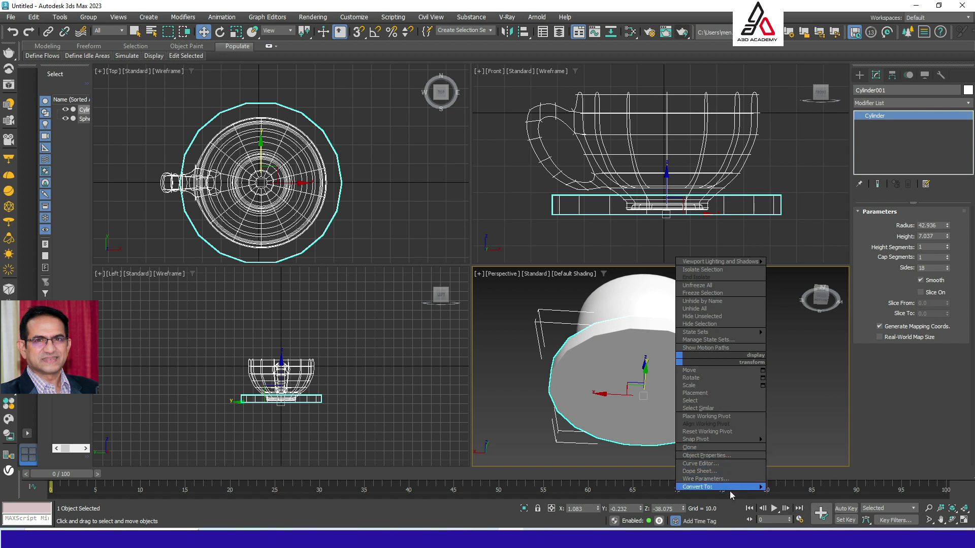
# - Convert the saucer to Editable Poly and scale its bottom face down to about 80%
pyautogui.moveTo(735, 488)
pyautogui.click(795, 494)
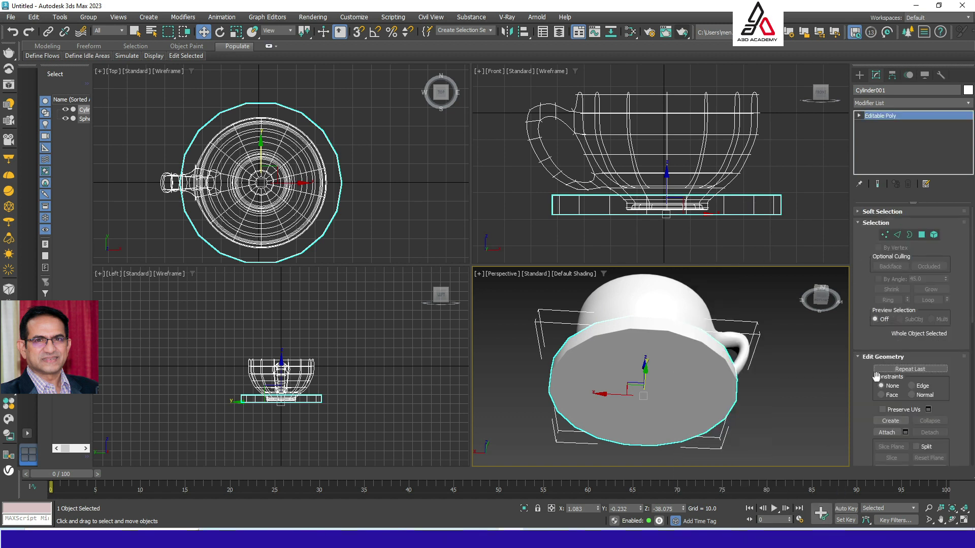
pyautogui.click(921, 235)
pyautogui.click(646, 375)
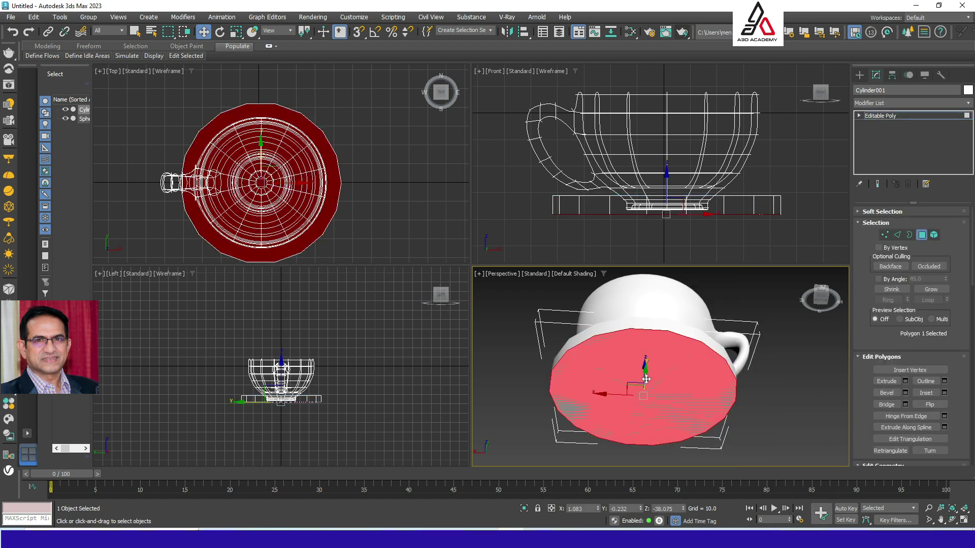
pyautogui.press('r')
pyautogui.moveTo(640, 391); pyautogui.dragTo(632, 407)
# - Orbit around the cup and saucer, maximize Perspective and turn on edged faces
pyautogui.keyDown('alt'); pyautogui.moveTo(632, 408); pyautogui.dragTo(704, 400, button='middle'); pyautogui.keyUp('alt')
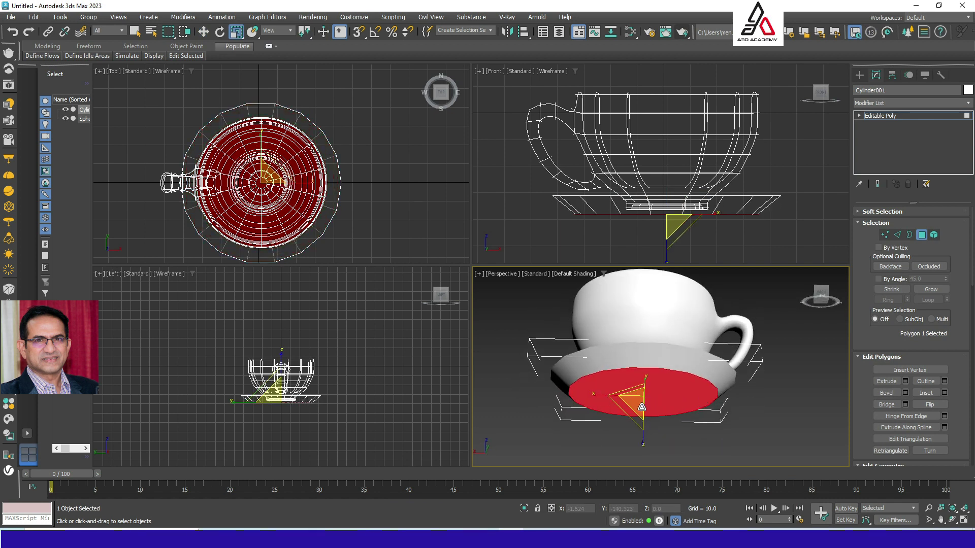
pyautogui.moveTo(638, 398); pyautogui.dragTo(640, 398)
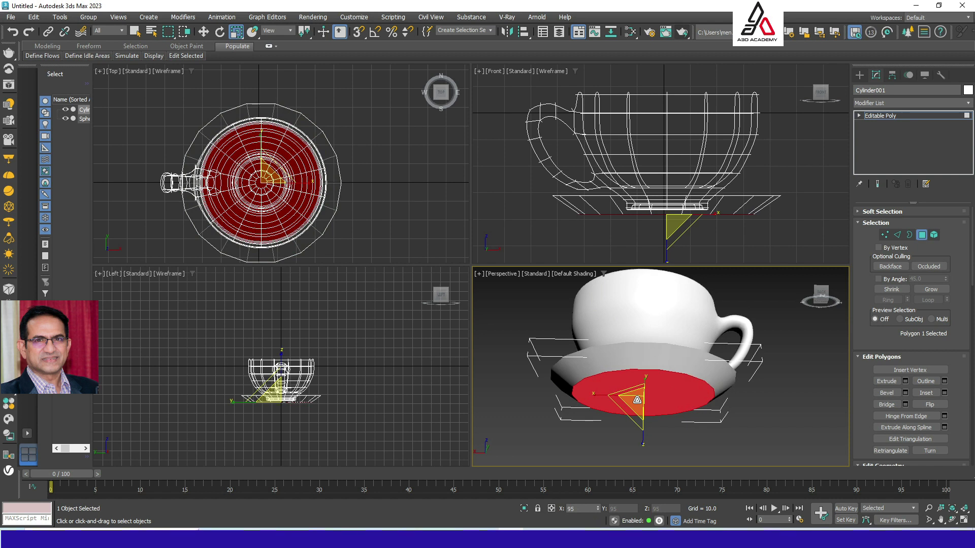
pyautogui.hotkey('alt', 'w')
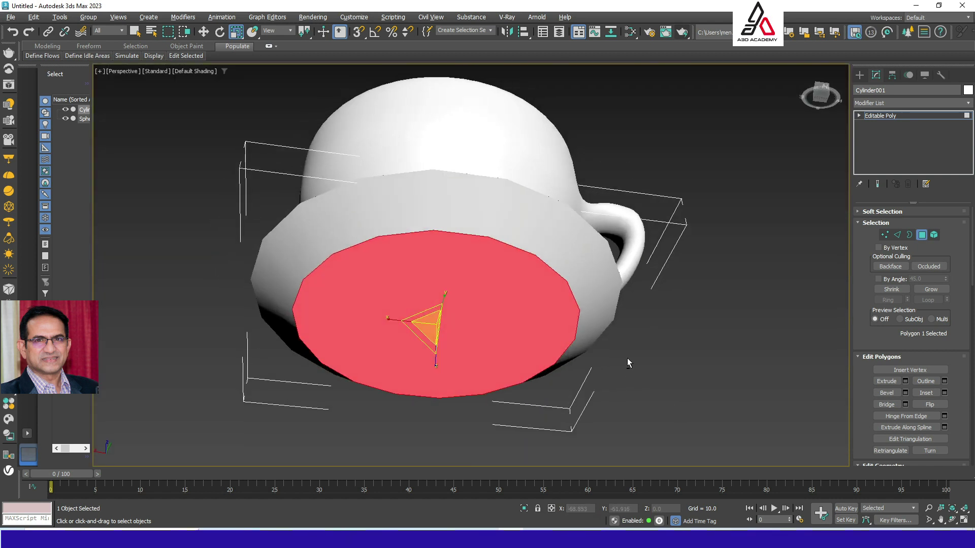
pyautogui.press('F4')
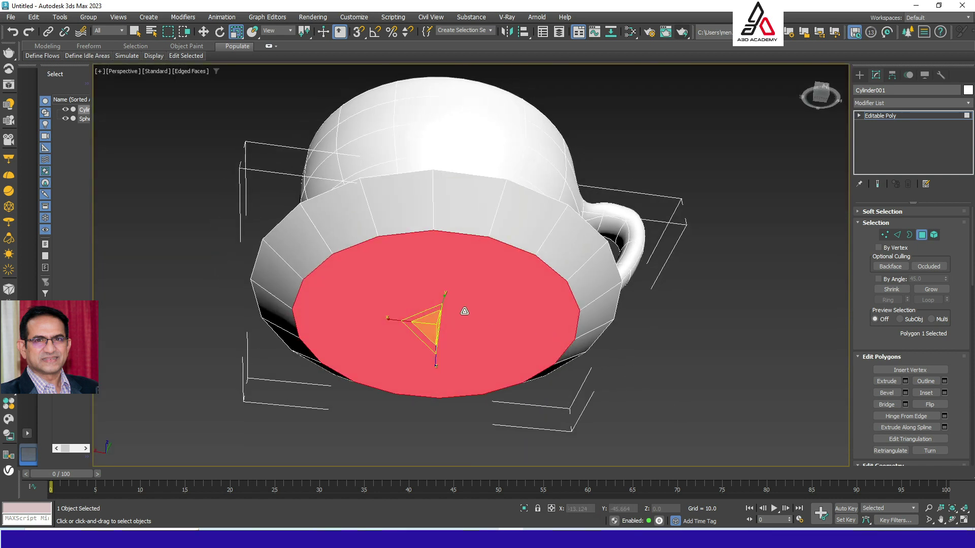
# - Inset the saucer's bottom face and widen the new inset ring
pyautogui.rightClick(465, 273)
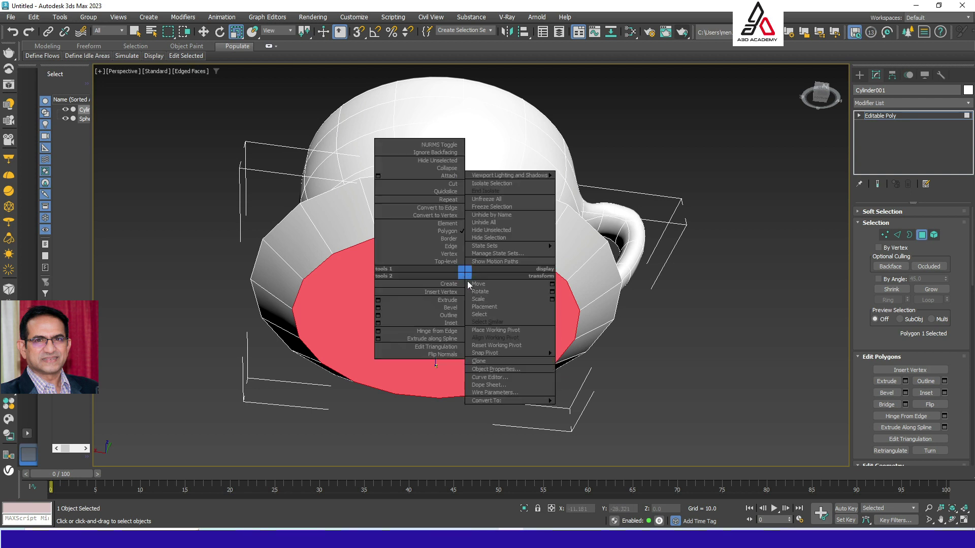
pyautogui.click(450, 322)
pyautogui.moveTo(444, 315); pyautogui.dragTo(438, 311)
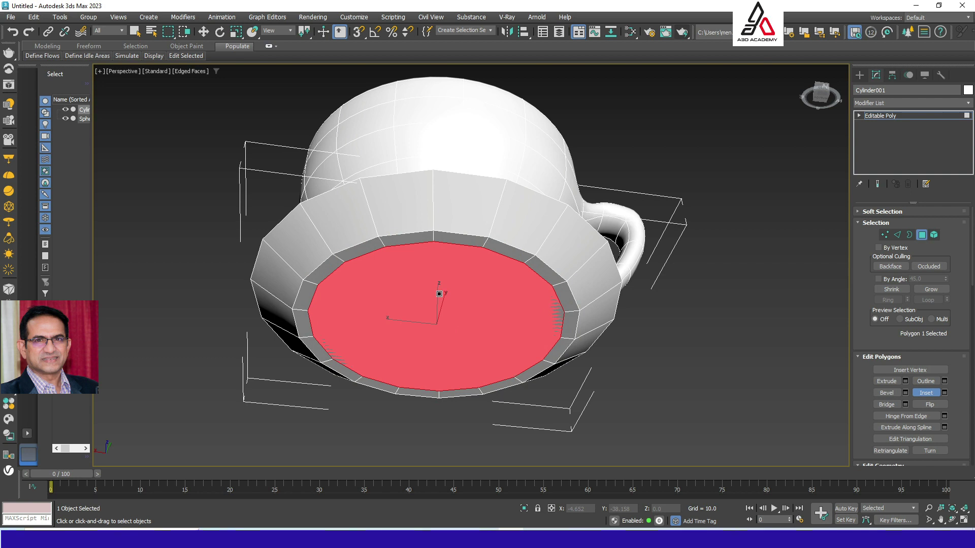
pyautogui.moveTo(440, 294); pyautogui.dragTo(428, 309)
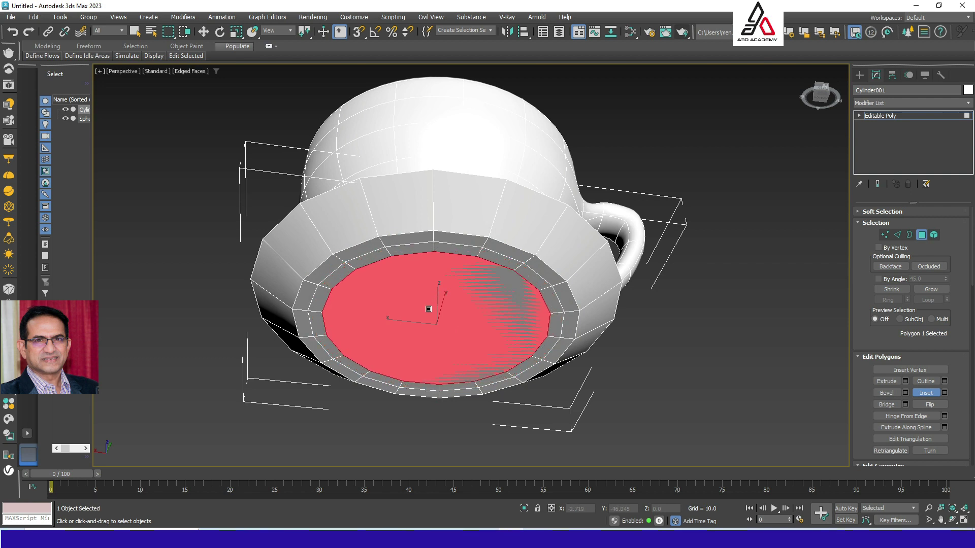
pyautogui.rightClick(385, 318)
# - Add a thin second inset ring on the saucer's base and extrude it
pyautogui.rightClick(372, 320)
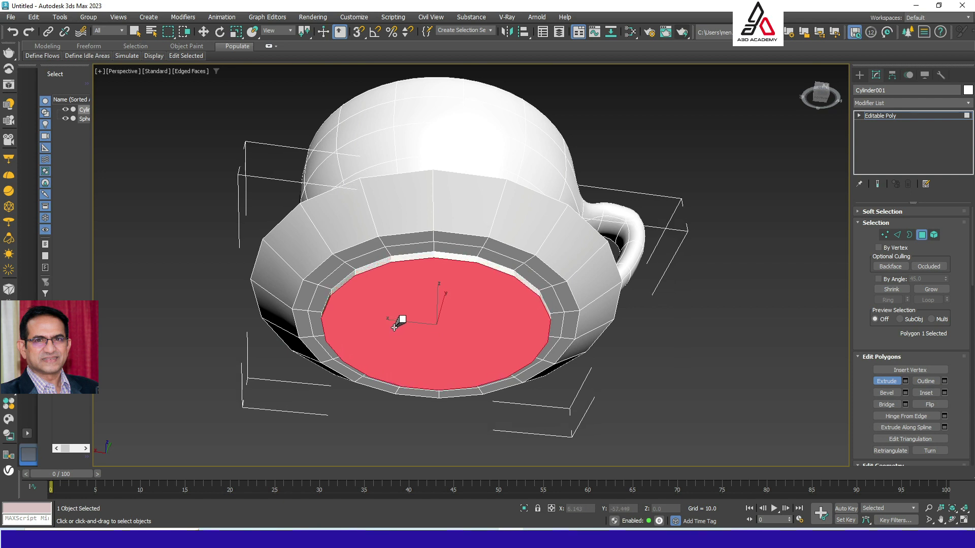
pyautogui.rightClick(376, 322)
pyautogui.click(362, 373)
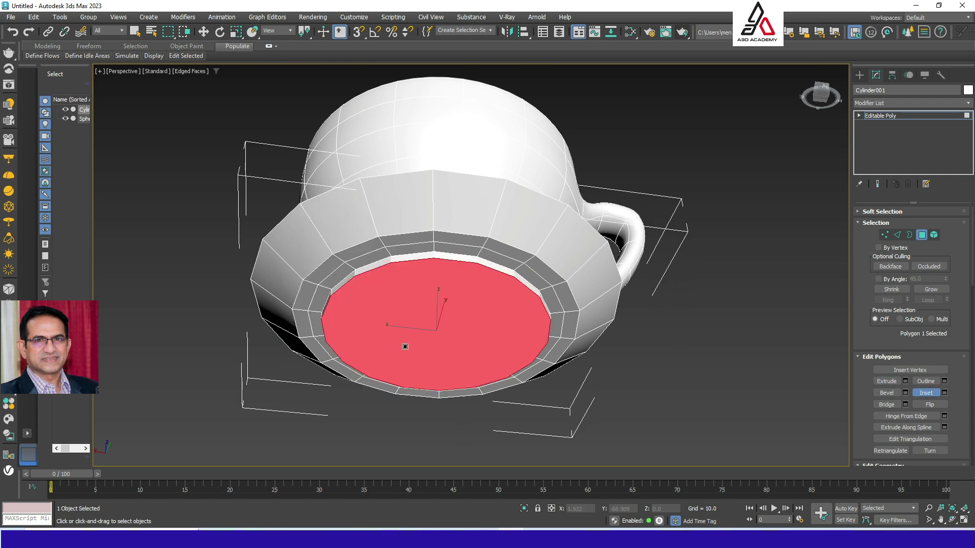
pyautogui.moveTo(405, 344); pyautogui.dragTo(426, 344)
pyautogui.rightClick(382, 335)
pyautogui.click(378, 371)
pyautogui.rightClick(404, 351)
# - Inset the base face once more, then orbit above and select the saucer's top face
pyautogui.rightClick(388, 339)
pyautogui.click(373, 394)
pyautogui.click(704, 386)
pyautogui.keyDown('alt'); pyautogui.moveTo(635, 379); pyautogui.dragTo(542, 342, button='middle'); pyautogui.keyUp('alt')
pyautogui.click(502, 340)
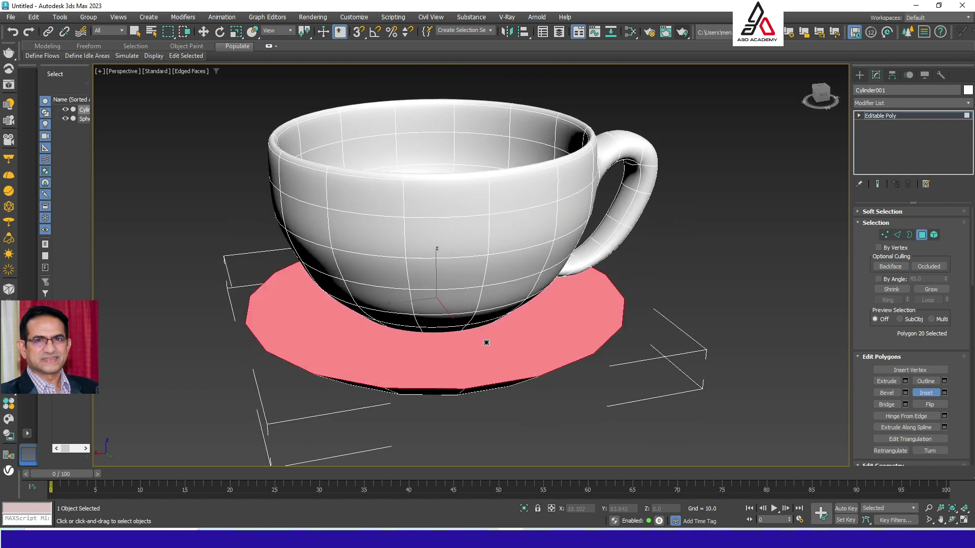
# - Extrude the saucer's top faces and scale them to 81%, leaving a rim
pyautogui.rightClick(428, 353)
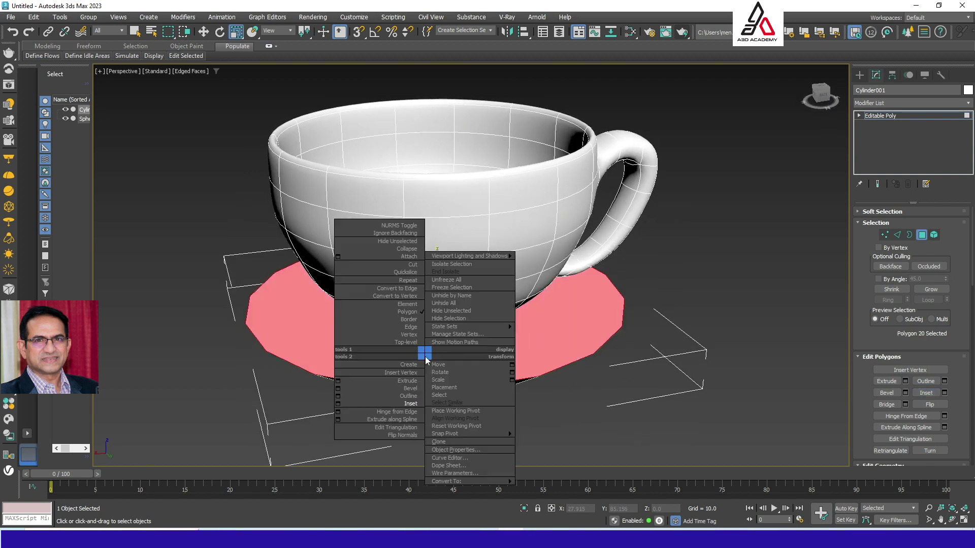
pyautogui.click(408, 380)
pyautogui.moveTo(444, 355); pyautogui.dragTo(447, 357)
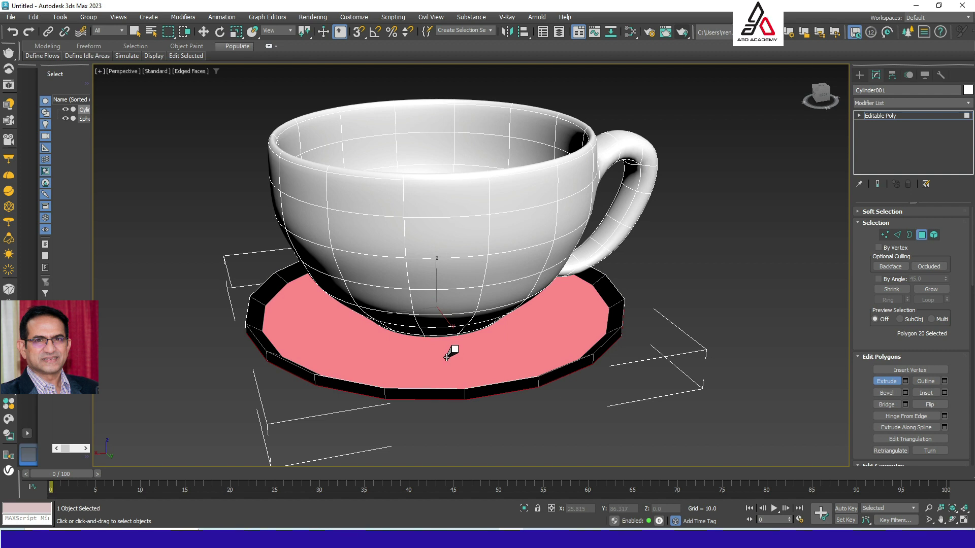
pyautogui.press('r')
pyautogui.moveTo(431, 305); pyautogui.dragTo(429, 316)
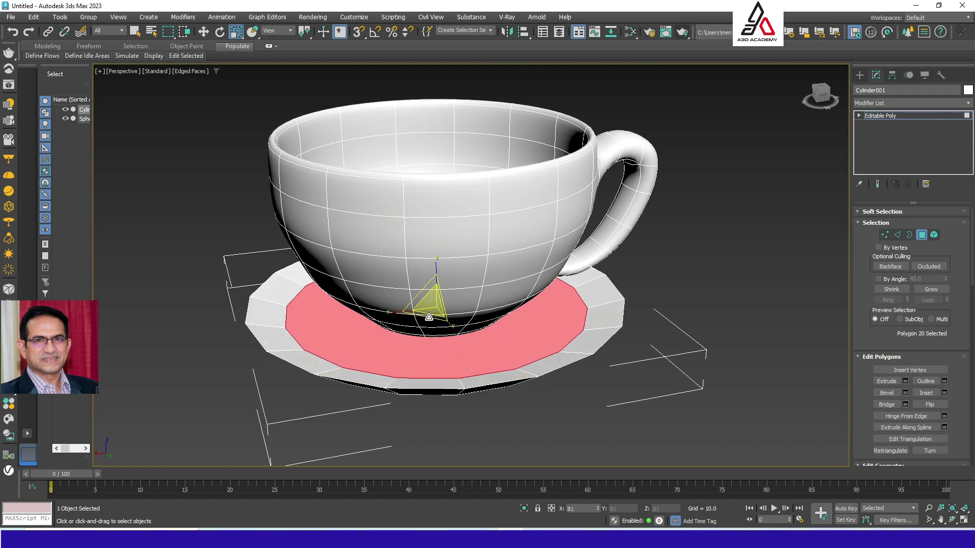
# - Extrude the centre polygons downward and scale them to 75%
pyautogui.rightClick(390, 347)
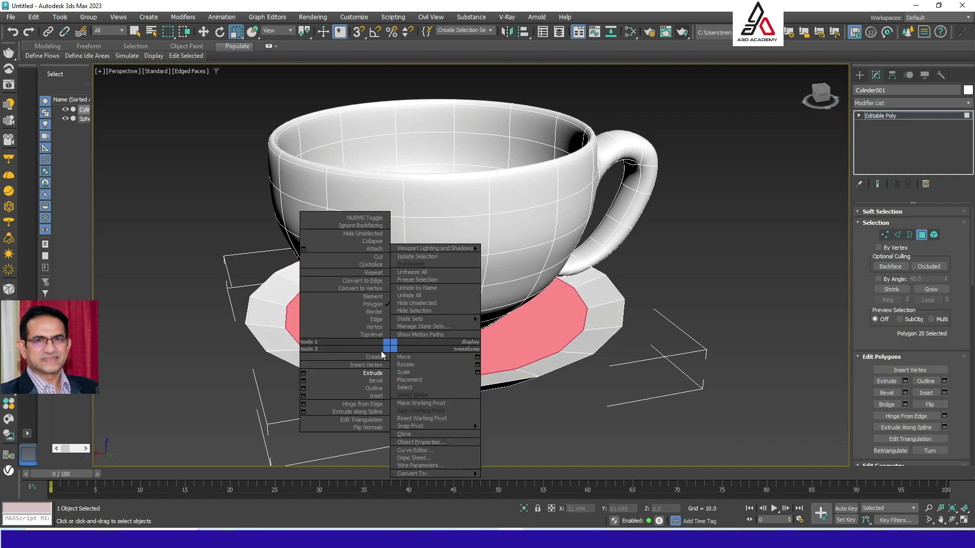
pyautogui.click(373, 373)
pyautogui.moveTo(398, 344); pyautogui.dragTo(398, 358)
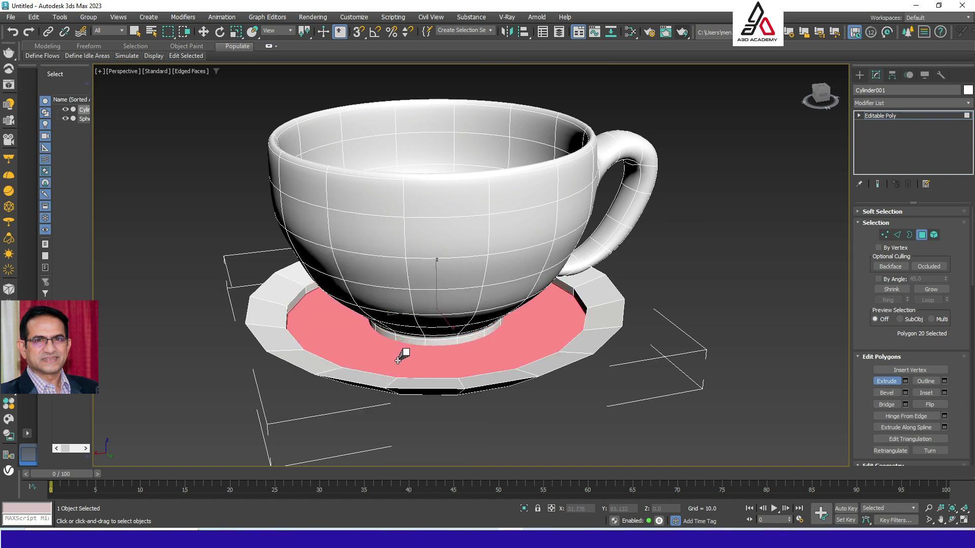
pyautogui.press('r')
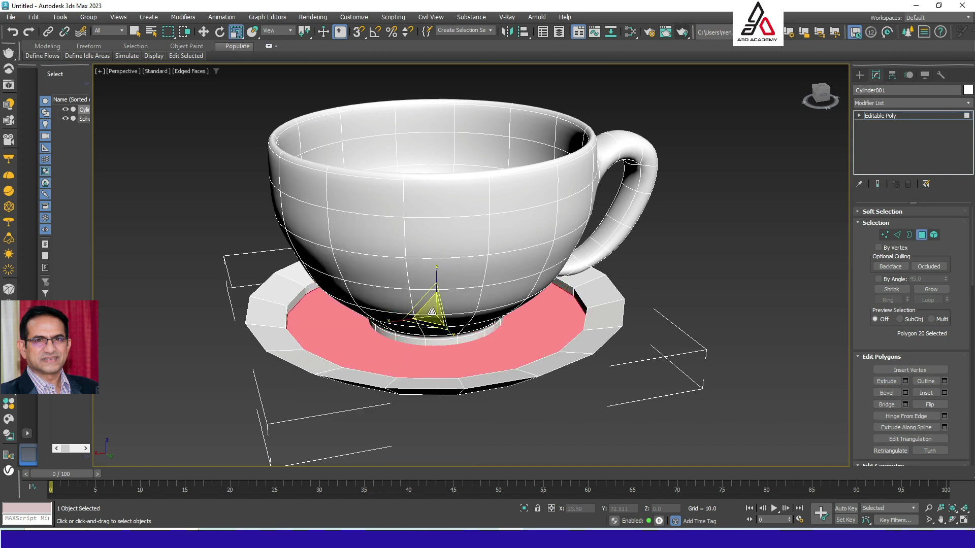
pyautogui.moveTo(431, 311); pyautogui.dragTo(427, 329)
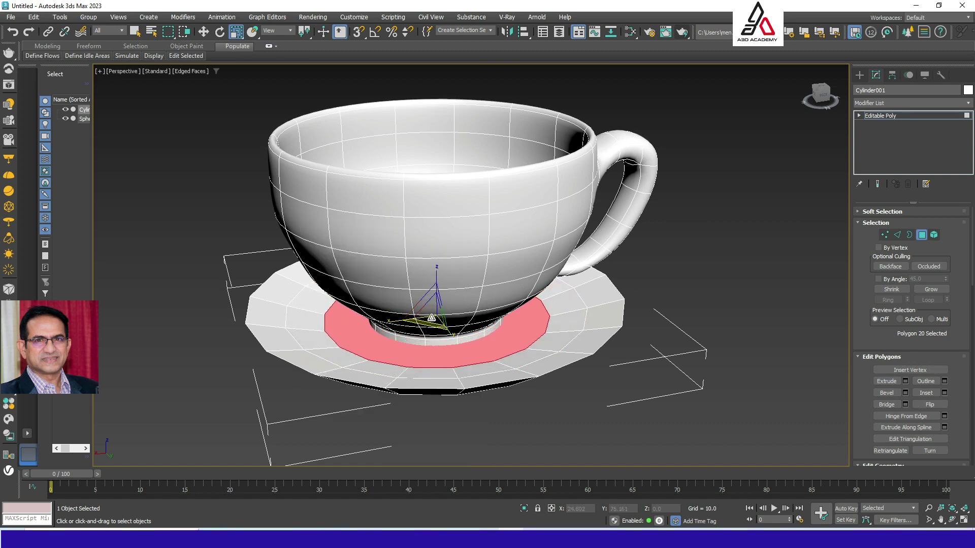
# - Extrude the centre polygons slightly again and inset them into a narrower ring
pyautogui.rightClick(426, 327)
pyautogui.click(413, 340)
pyautogui.moveTo(424, 326); pyautogui.dragTo(423, 330)
pyautogui.rightClick(361, 337)
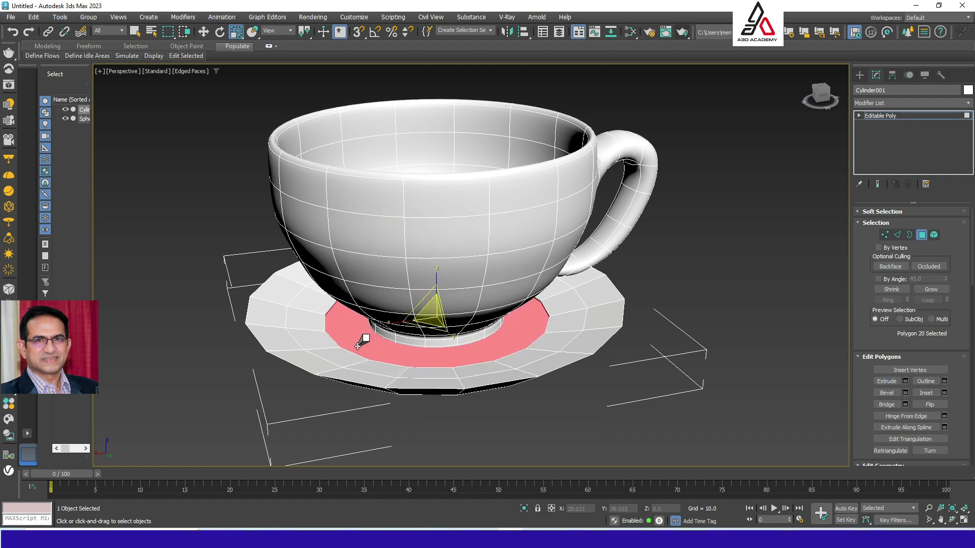
pyautogui.rightClick(354, 345)
pyautogui.click(339, 395)
pyautogui.moveTo(369, 339); pyautogui.dragTo(375, 341)
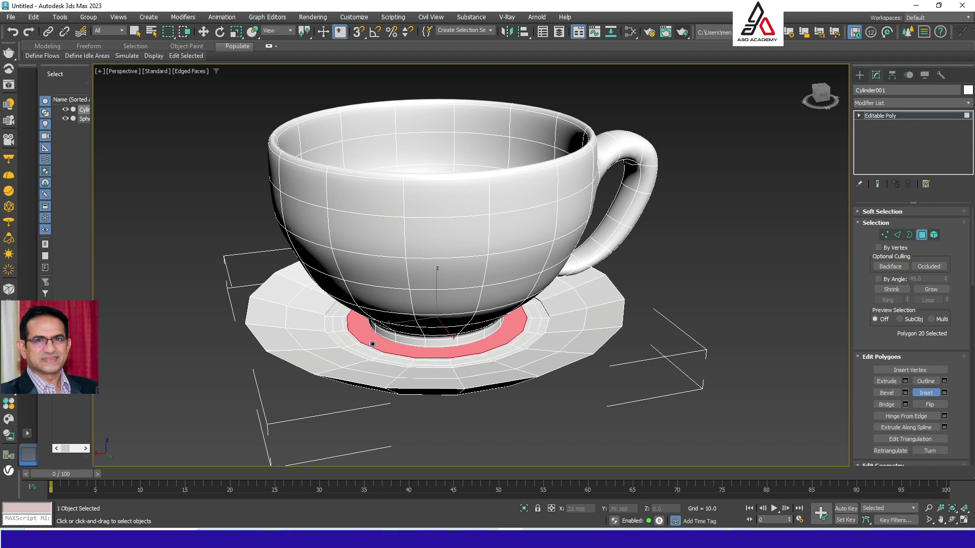
pyautogui.click(659, 387)
pyautogui.keyDown('alt'); pyautogui.moveTo(659, 388); pyautogui.dragTo(643, 358, button='middle'); pyautogui.keyUp('alt')
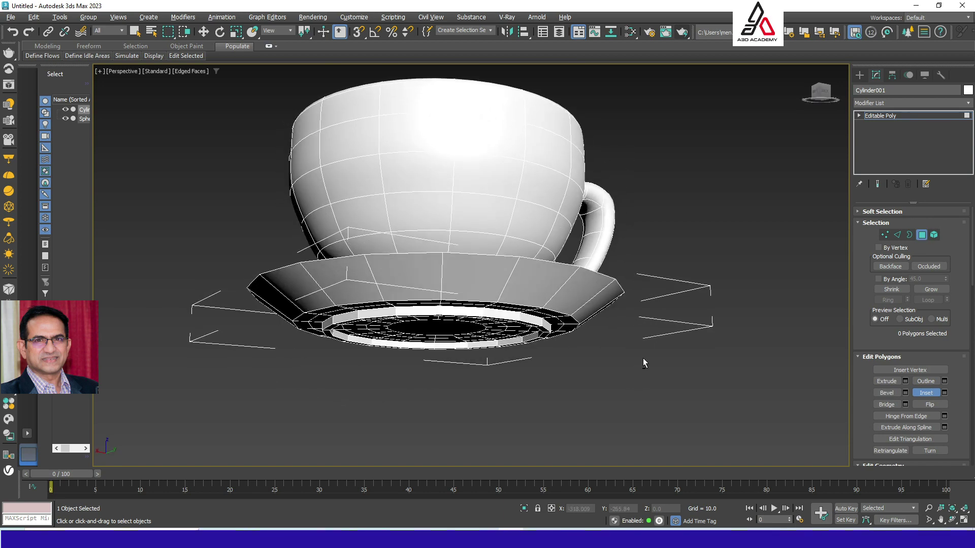
# - Connect the saucer rim's edge ring with 3 new edge loops
pyautogui.click(896, 235)
pyautogui.click(567, 284)
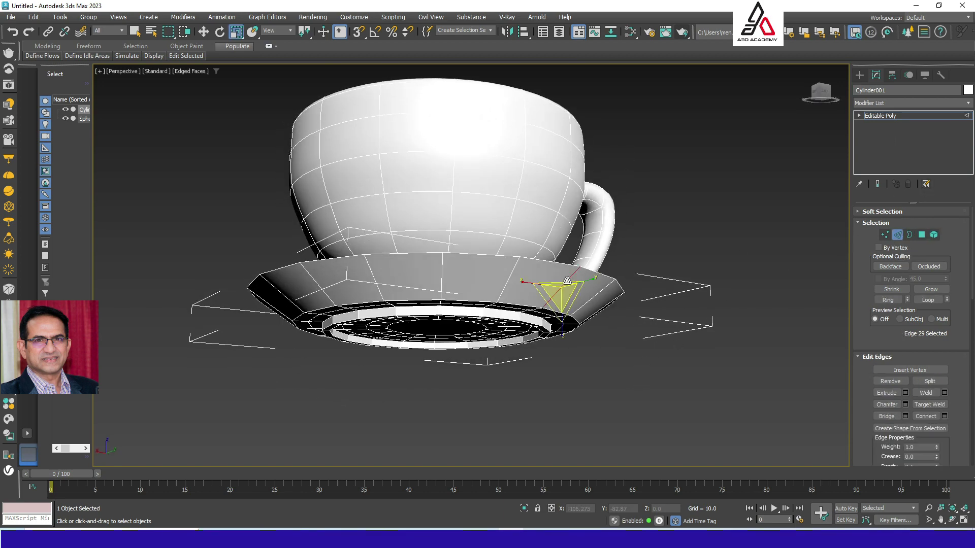
pyautogui.click(888, 301)
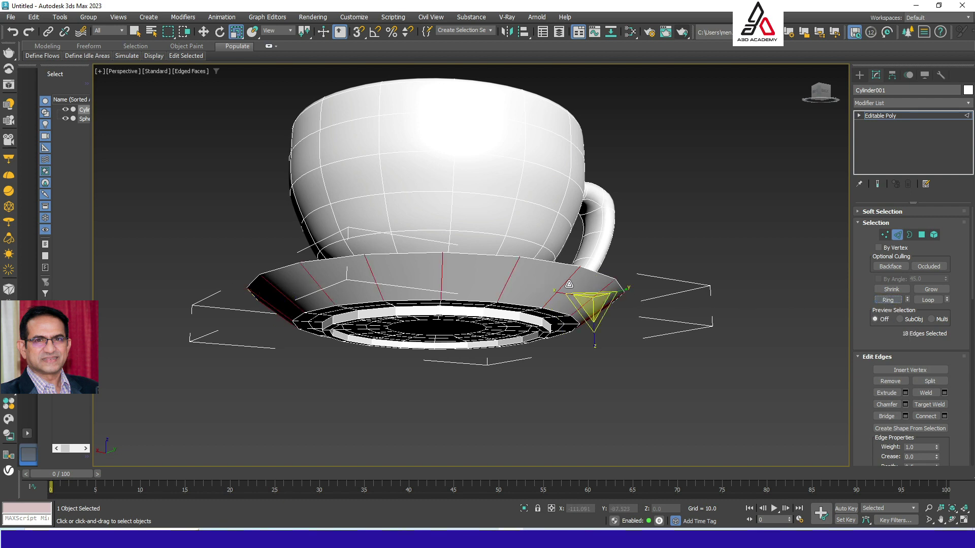
pyautogui.rightClick(568, 279)
pyautogui.click(551, 318)
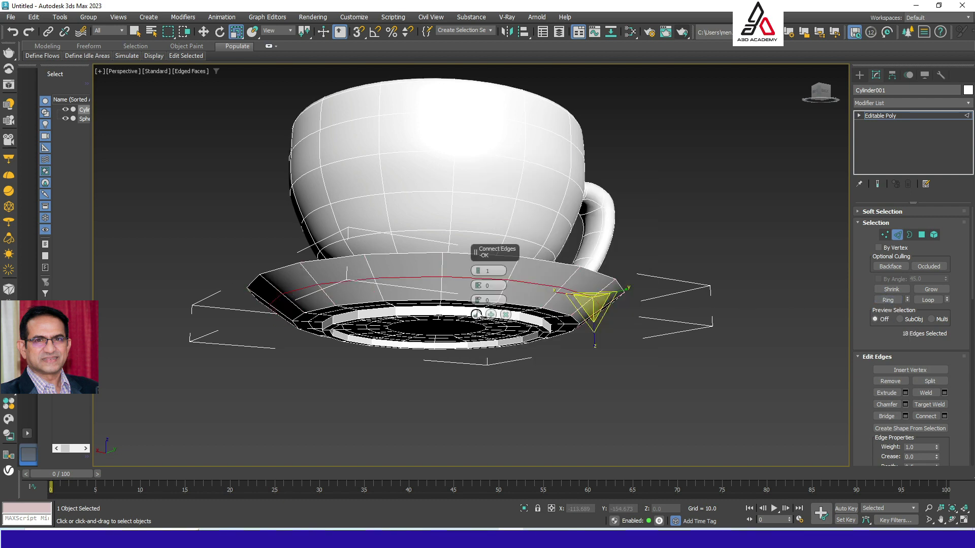
pyautogui.click(478, 273)
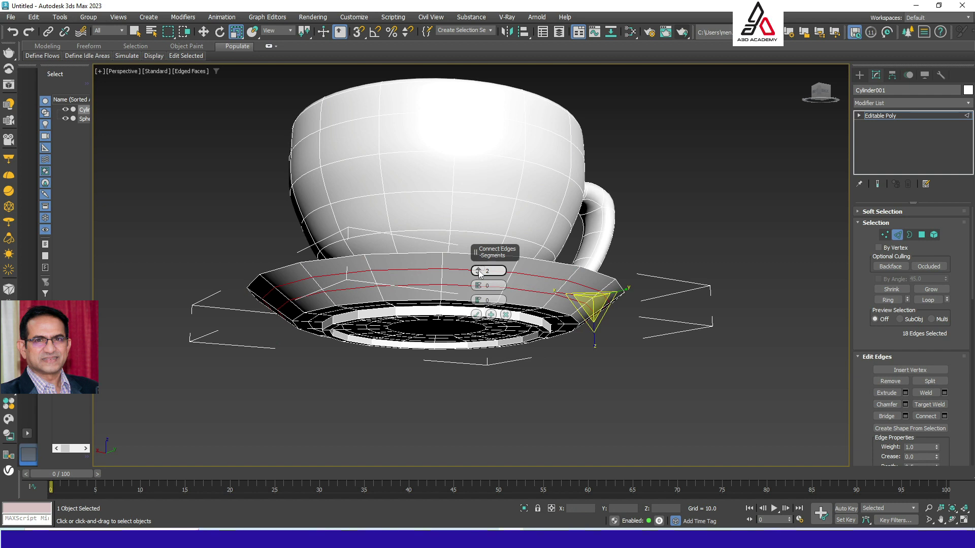
pyautogui.click(479, 273)
pyautogui.click(478, 315)
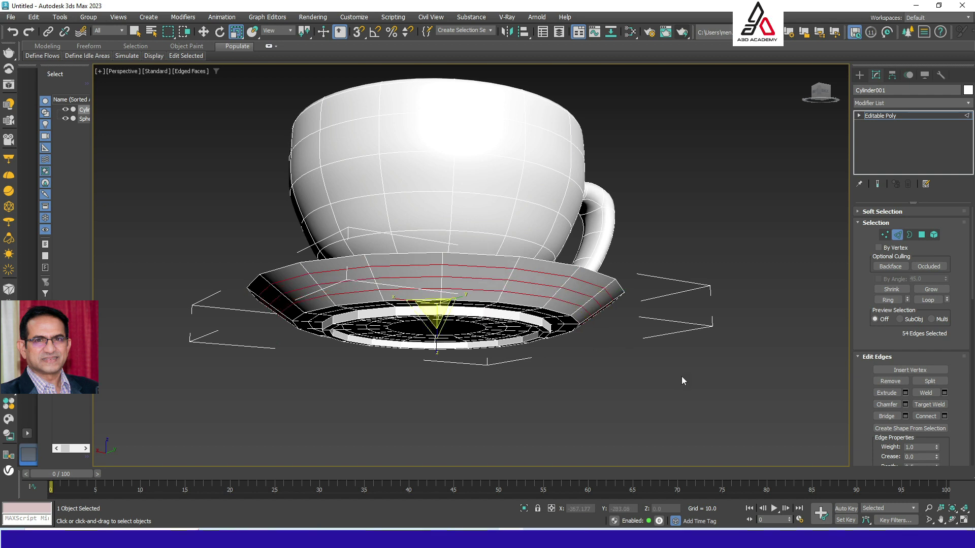
# - Select an edge loop on the saucer rim and scale it outward to widen the rim
pyautogui.click(693, 378)
pyautogui.moveTo(665, 374)
pyautogui.keyDown('alt'); pyautogui.mouseDown(button='middle')
pyautogui.moveTo(669, 391)
pyautogui.moveTo(659, 382)
pyautogui.mouseUp(button='middle'); pyautogui.keyUp('alt')
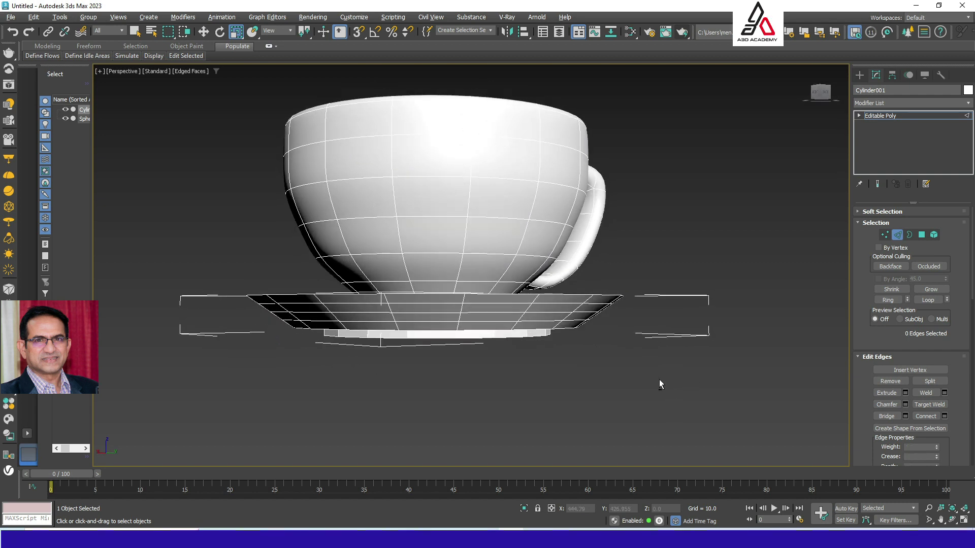
pyautogui.doubleClick(511, 303)
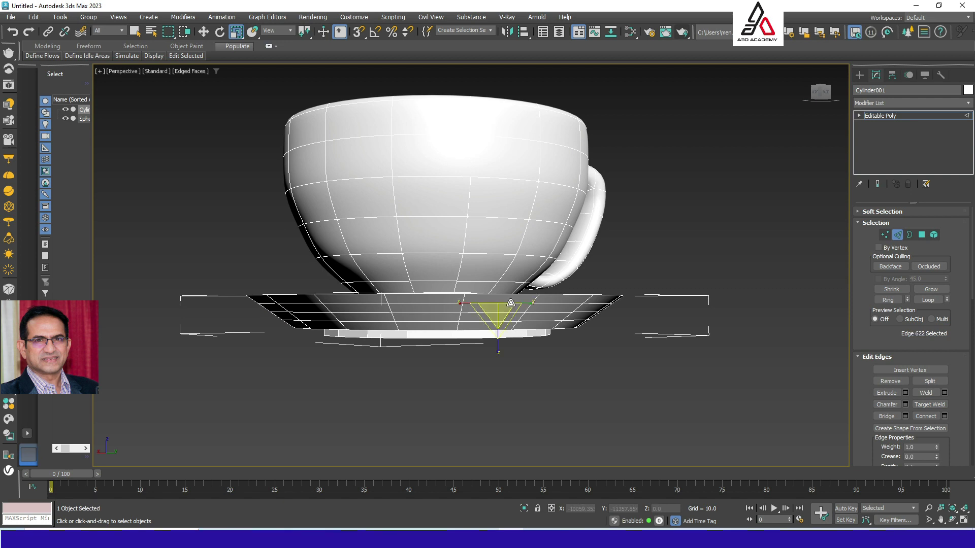
pyautogui.moveTo(437, 311); pyautogui.dragTo(463, 324)
pyautogui.keyDown('alt'); pyautogui.moveTo(463, 324); pyautogui.dragTo(550, 334, button='middle'); pyautogui.keyUp('alt')
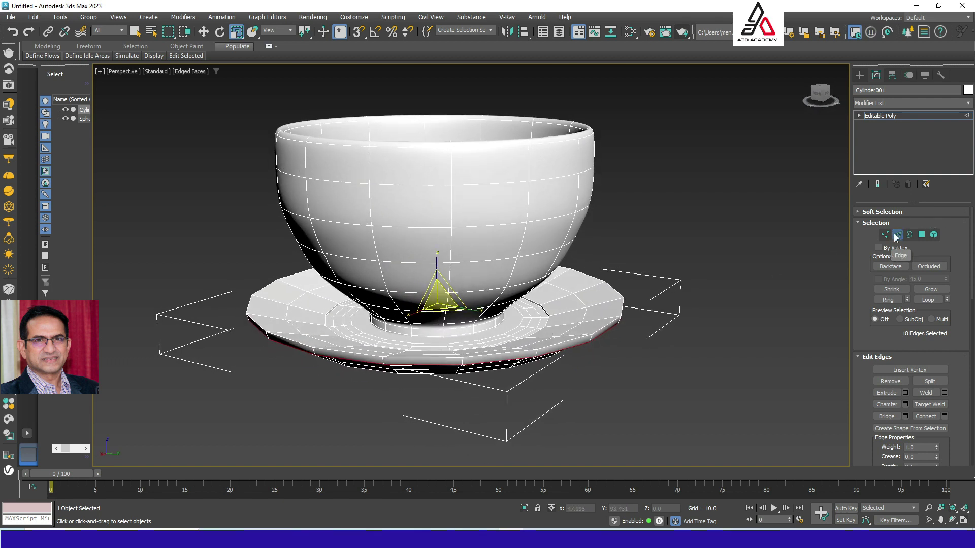
# - Add a TurboSmooth modifier with 2 iterations to the saucer
pyautogui.click(899, 115)
pyautogui.click(909, 103)
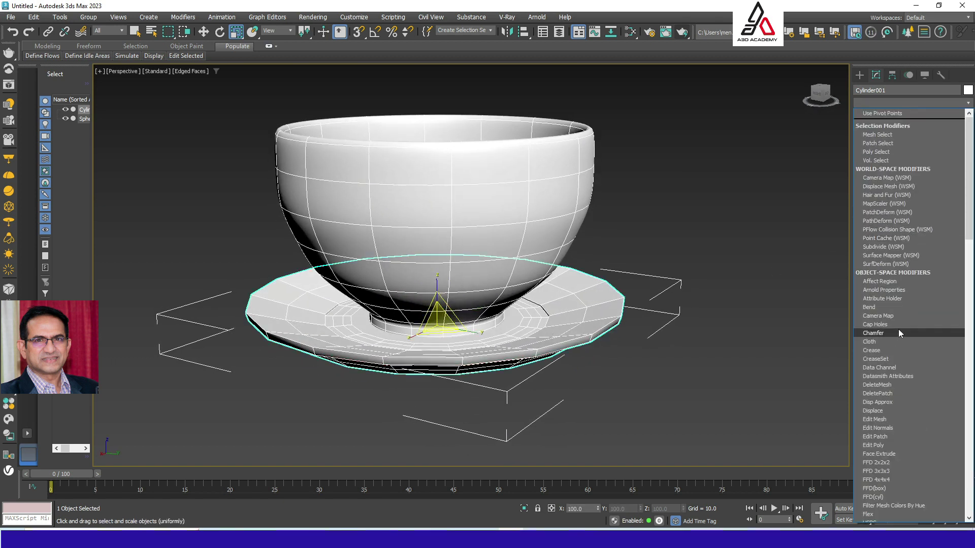
pyautogui.press('t')
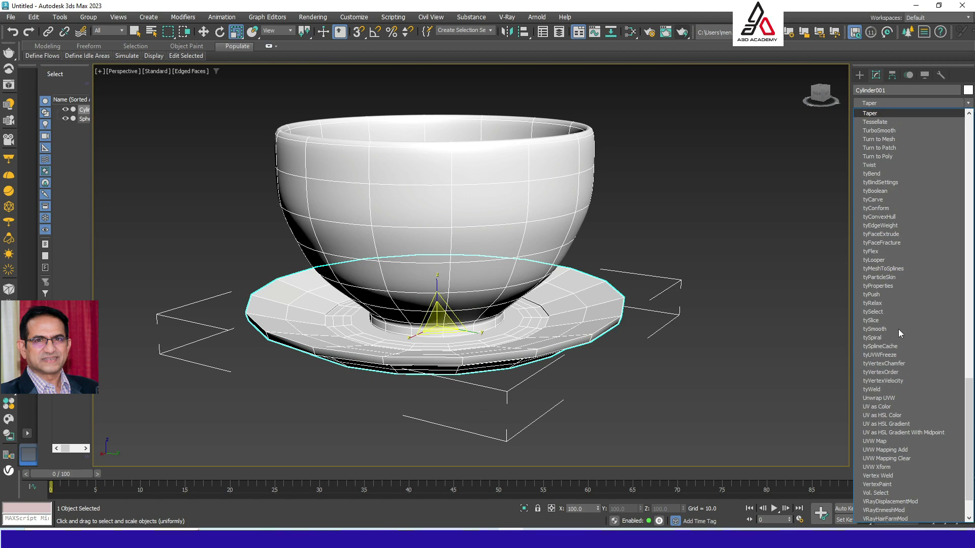
pyautogui.click(875, 131)
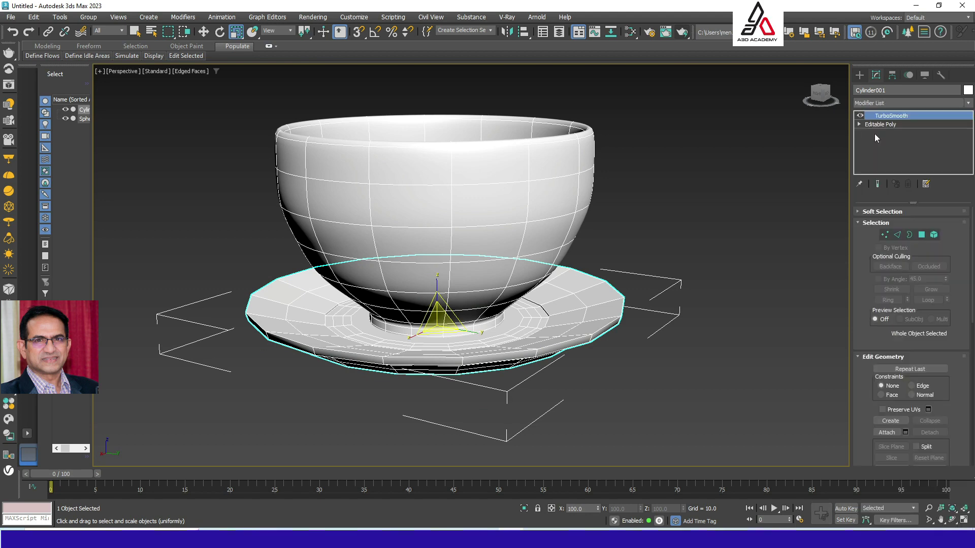
# - Turn on Default Shading to hide the wireframe edges on the models
pyautogui.keyDown('alt'); pyautogui.moveTo(725, 250); pyautogui.dragTo(683, 302, button='middle'); pyautogui.keyUp('alt')
pyautogui.press('F4')
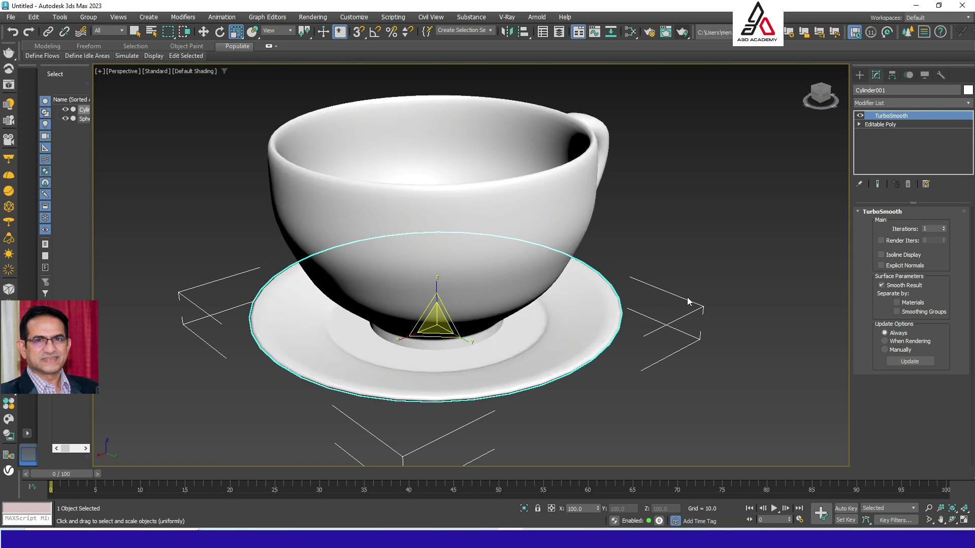
pyautogui.click(729, 221)
pyautogui.keyDown('alt'); pyautogui.moveTo(729, 221); pyautogui.dragTo(612, 311, button='middle'); pyautogui.keyUp('alt')
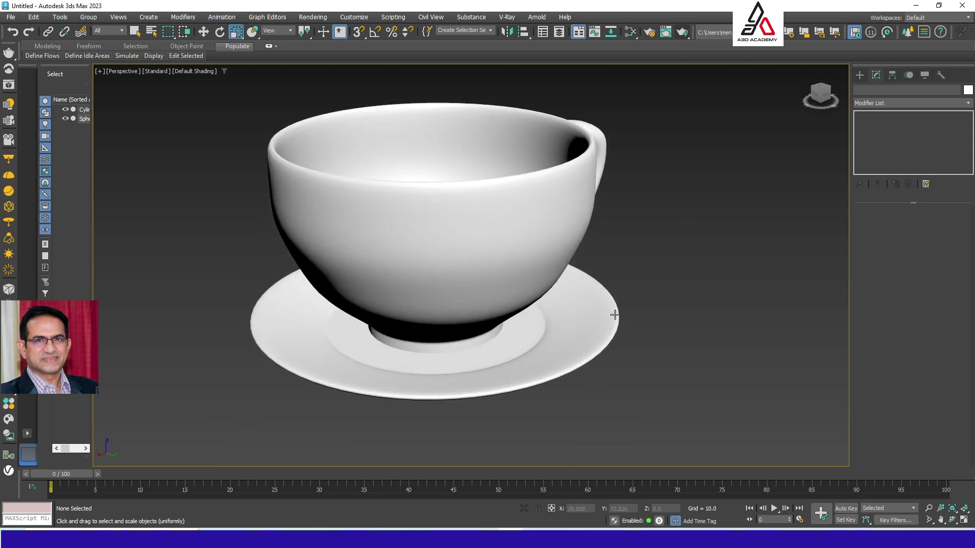
pyautogui.click(590, 332)
# - Shift-move the saucer to create a copy of it
pyautogui.press('w')
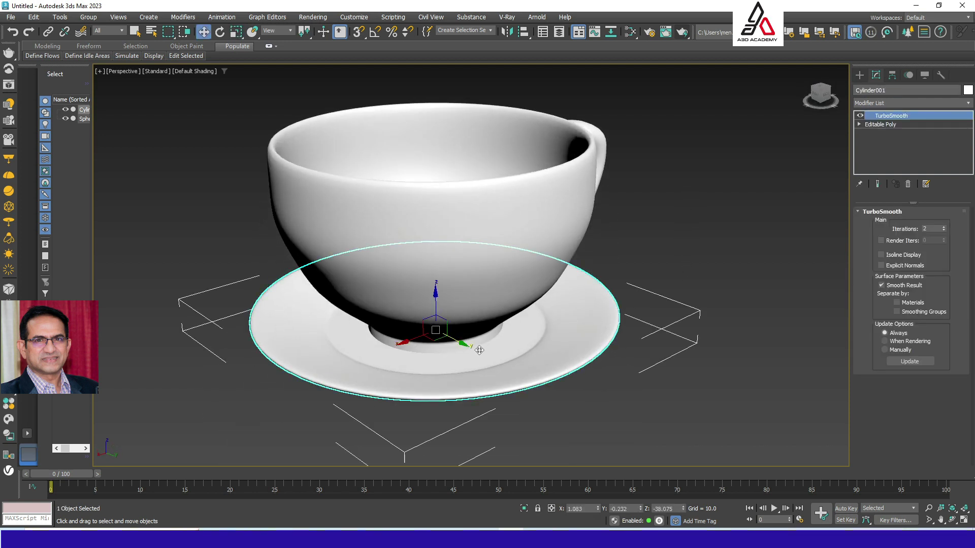
pyautogui.moveTo(632, 379); pyautogui.dragTo(577, 283, button='middle')
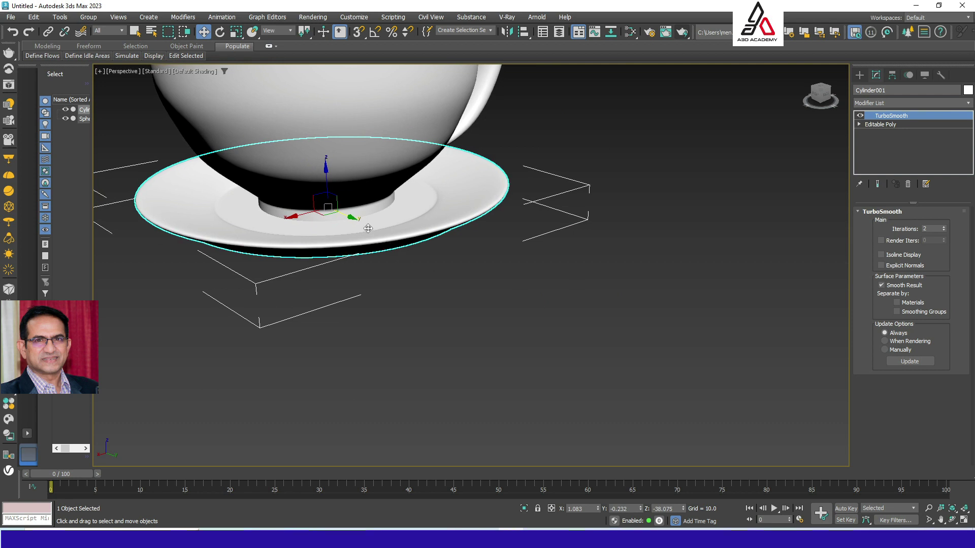
pyautogui.moveTo(526, 300); pyautogui.dragTo(525, 300)
pyautogui.click(468, 213)
pyautogui.keyDown('shift'); pyautogui.moveTo(350, 219); pyautogui.dragTo(705, 385); pyautogui.keyUp('shift')
pyautogui.click(489, 312)
pyautogui.click(325, 317)
pyautogui.moveTo(325, 318)
pyautogui.keyDown('alt'); pyautogui.mouseDown(button='middle')
pyautogui.moveTo(498, 279)
pyautogui.moveTo(581, 314)
pyautogui.moveTo(620, 202)
pyautogui.moveTo(620, 305)
pyautogui.moveTo(656, 272)
pyautogui.moveTo(663, 387)
pyautogui.moveTo(666, 361)
pyautogui.moveTo(576, 347)
pyautogui.moveTo(562, 356)
pyautogui.moveTo(572, 374)
pyautogui.moveTo(626, 363)
pyautogui.moveTo(587, 376)
pyautogui.moveTo(590, 303)
pyautogui.moveTo(612, 370)
pyautogui.moveTo(593, 391)
pyautogui.moveTo(602, 300)
pyautogui.moveTo(609, 396)
pyautogui.moveTo(642, 377)
pyautogui.moveTo(637, 360)
pyautogui.moveTo(737, 341)
pyautogui.moveTo(670, 368)
pyautogui.moveTo(579, 374)
pyautogui.moveTo(588, 365)
pyautogui.moveTo(616, 378)
pyautogui.mouseUp(button='middle'); pyautogui.keyUp('alt')
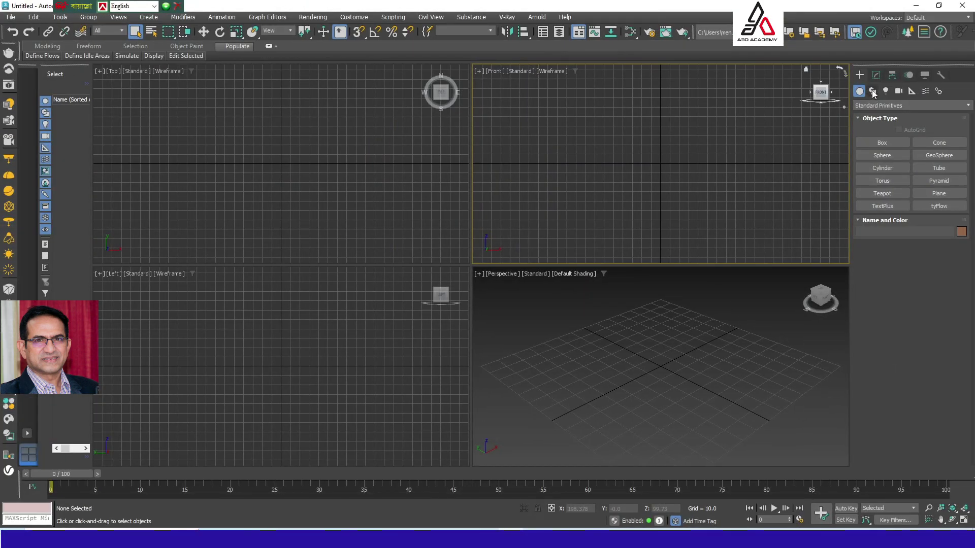
# - Begin a Line spline by placing its first point in the Front view
pyautogui.click(872, 90)
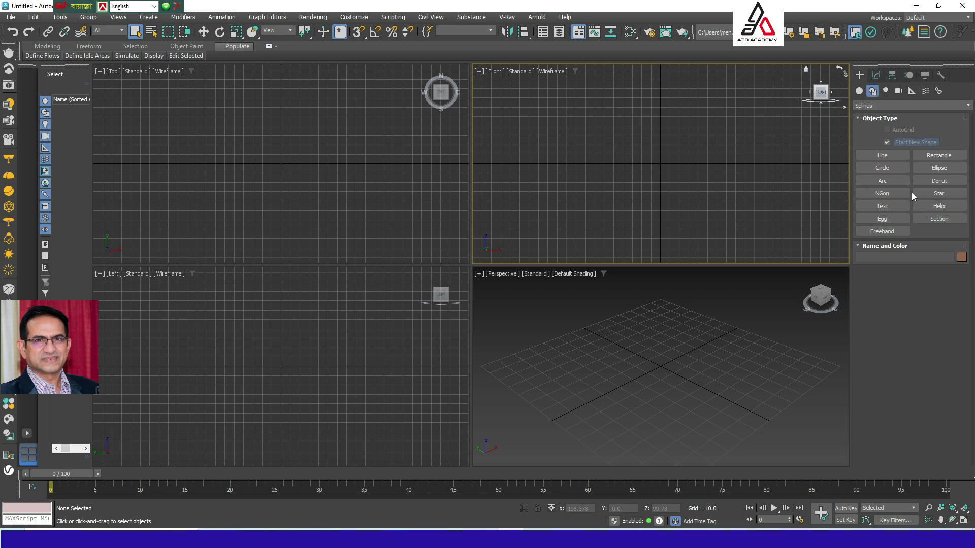
pyautogui.click(882, 157)
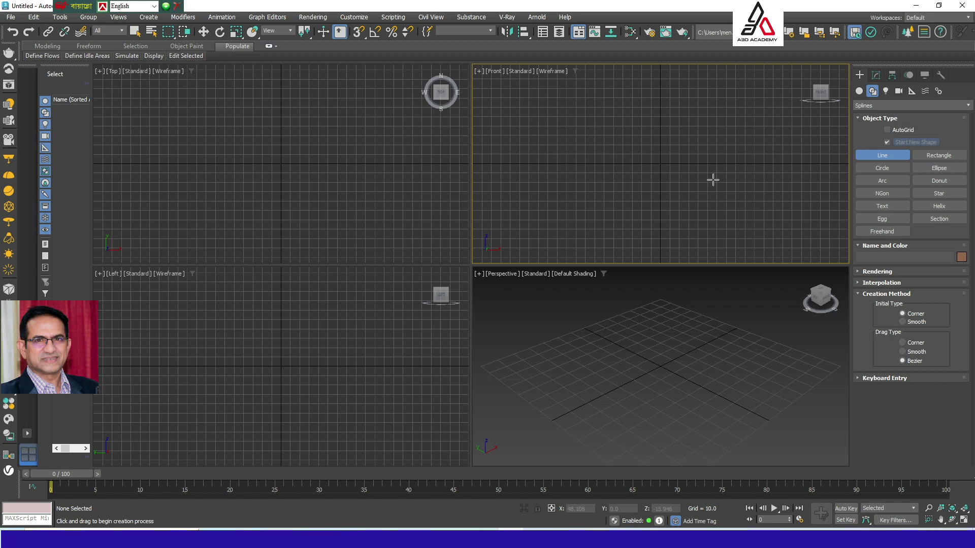
pyautogui.click(567, 143)
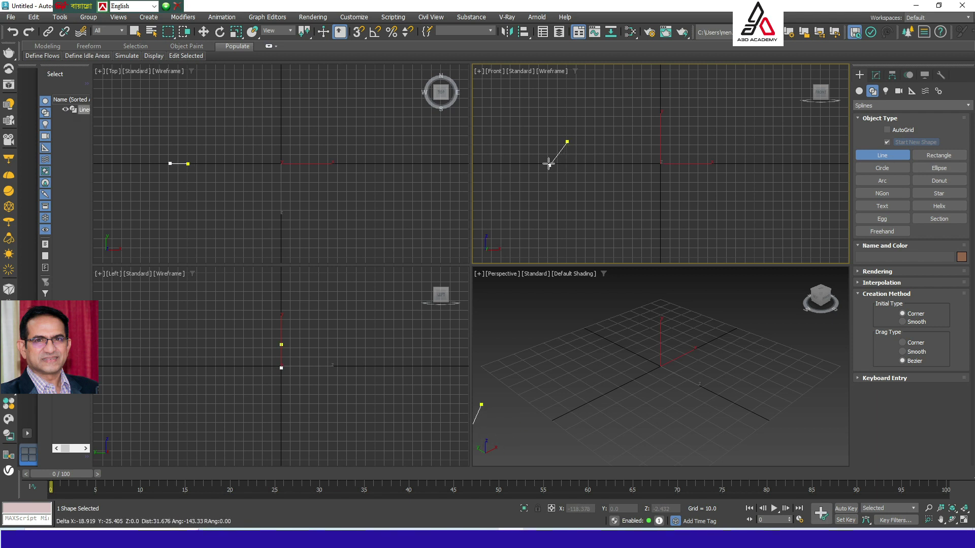
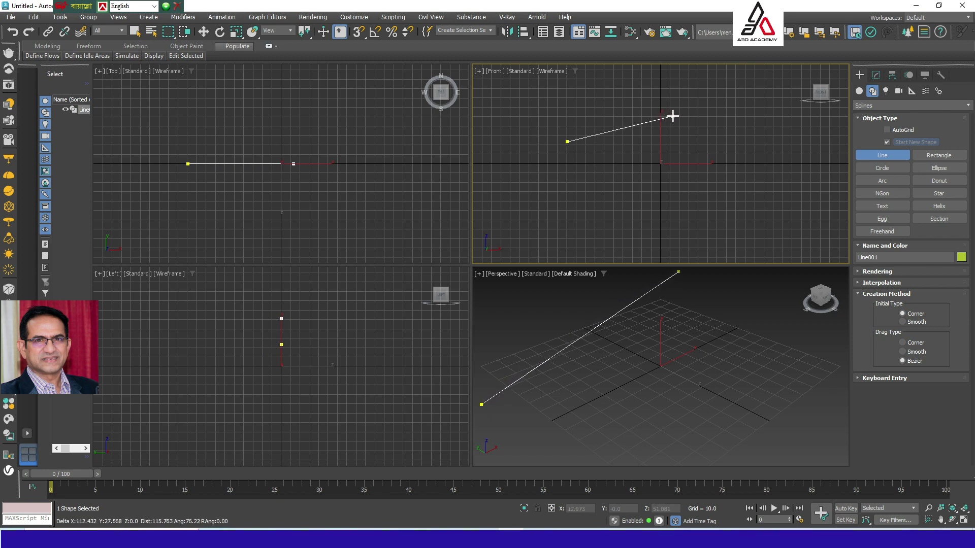
# - Complete the vase profile with curved Bezier-dragged points and corner points, then finish the line
pyautogui.click(672, 116)
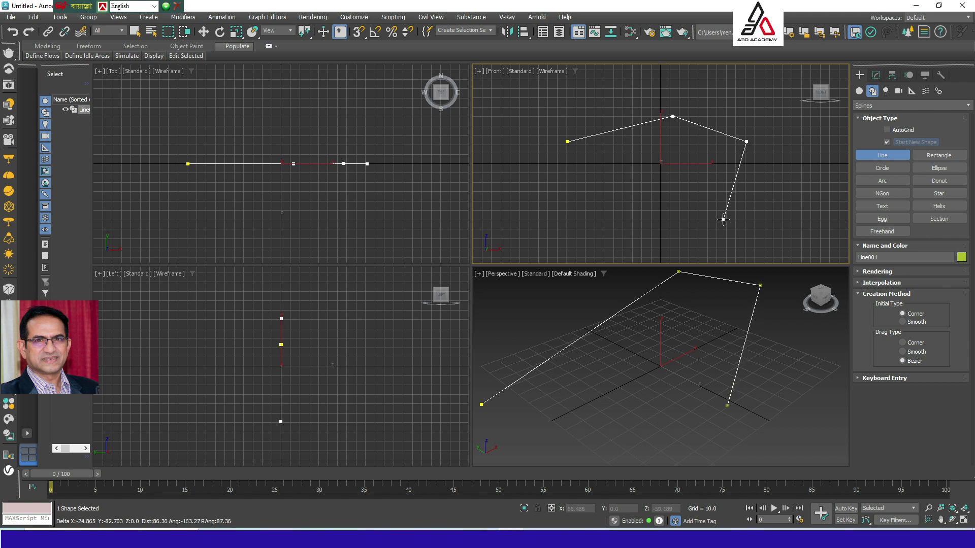
pyautogui.moveTo(724, 220); pyautogui.dragTo(681, 222)
pyautogui.moveTo(631, 177); pyautogui.dragTo(592, 178)
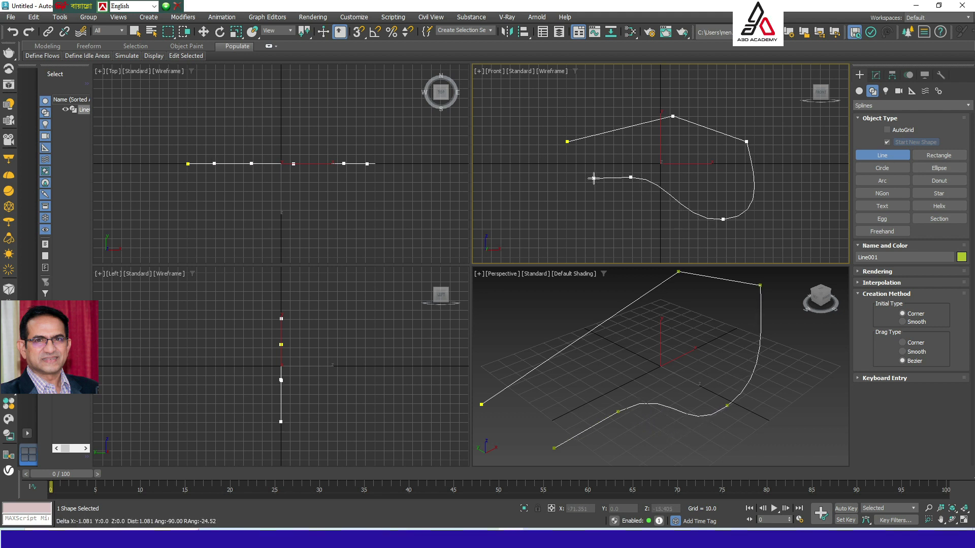
pyautogui.moveTo(577, 212); pyautogui.dragTo(559, 224)
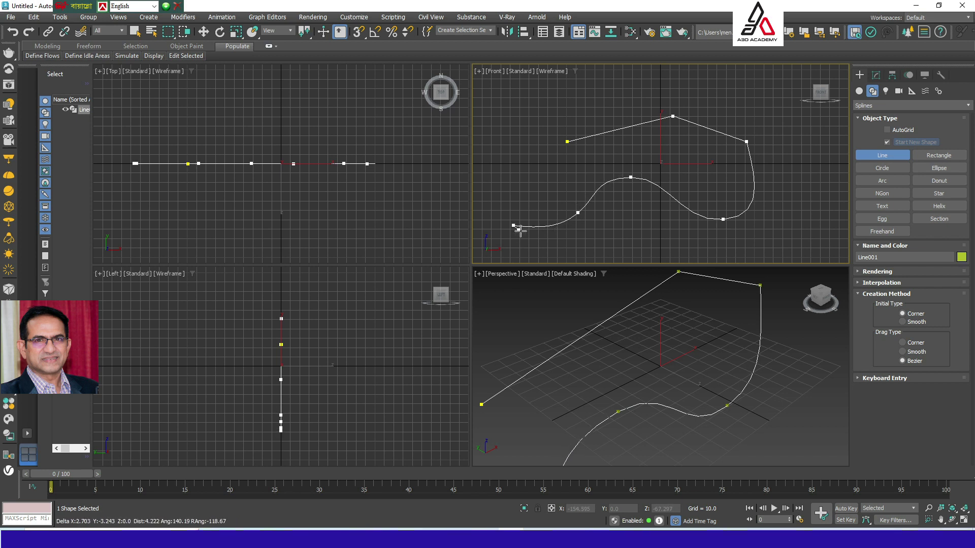
pyautogui.click(513, 225)
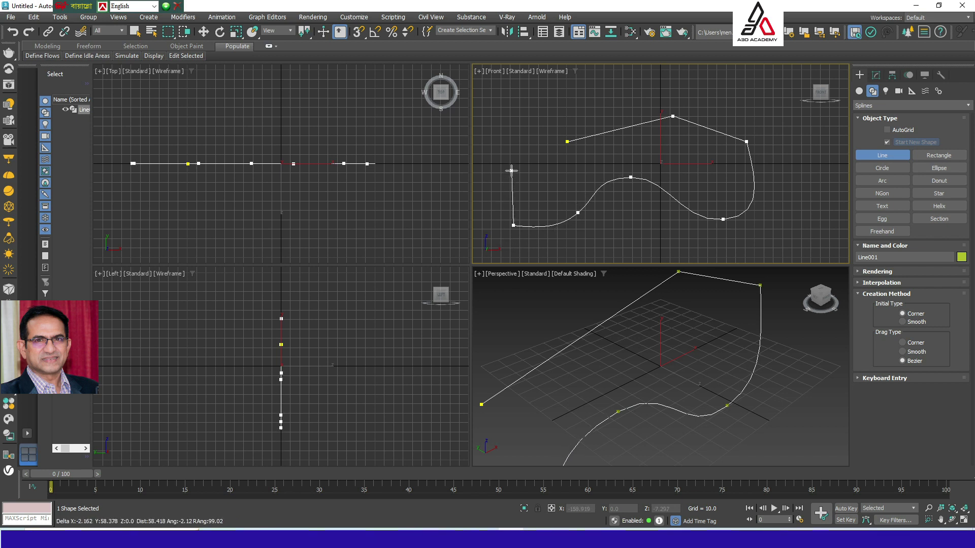
pyautogui.moveTo(511, 171); pyautogui.dragTo(547, 171)
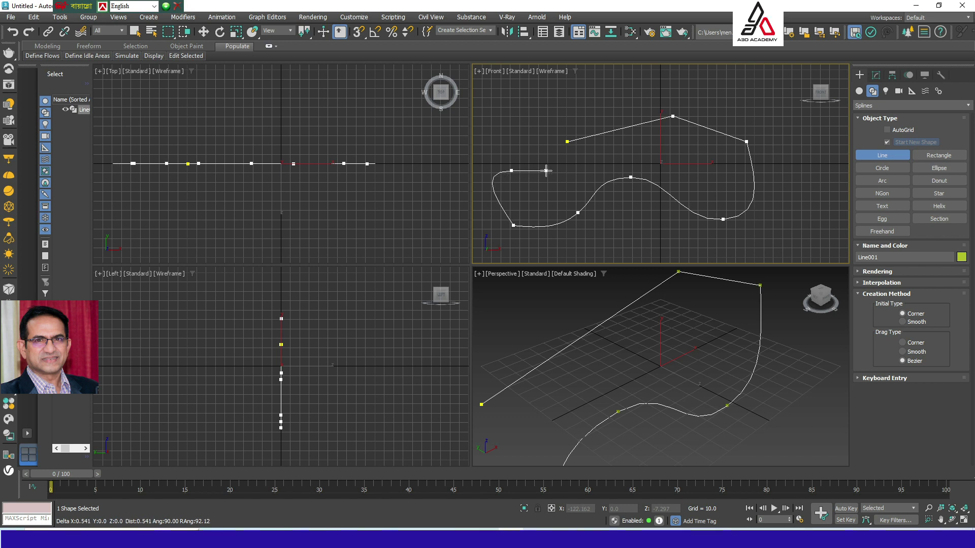
pyautogui.click(548, 132)
pyautogui.rightClick(569, 121)
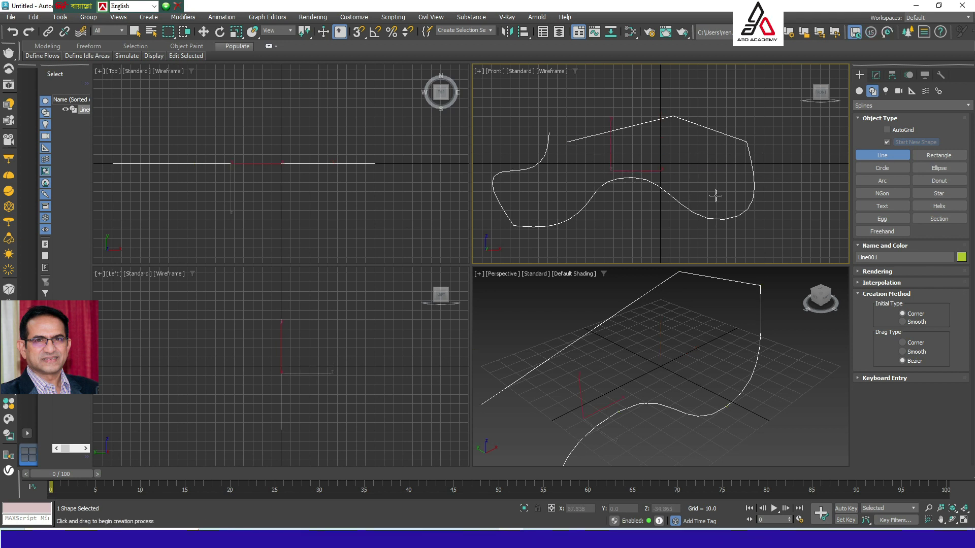
# - Open Line001 in the Modify panel and cycle through the Vertex, Segment and Spline levels, ending on Vertex
pyautogui.rightClick(634, 158)
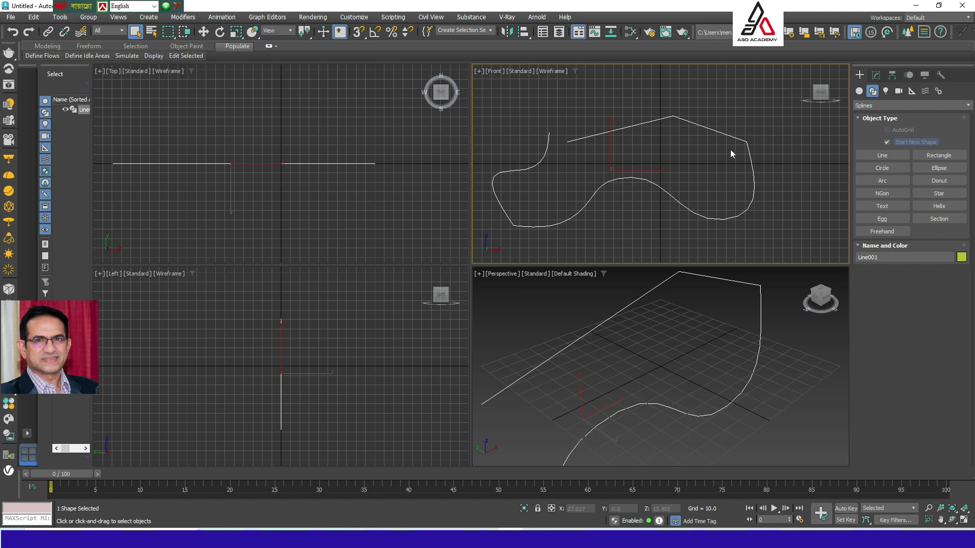
pyautogui.click(875, 76)
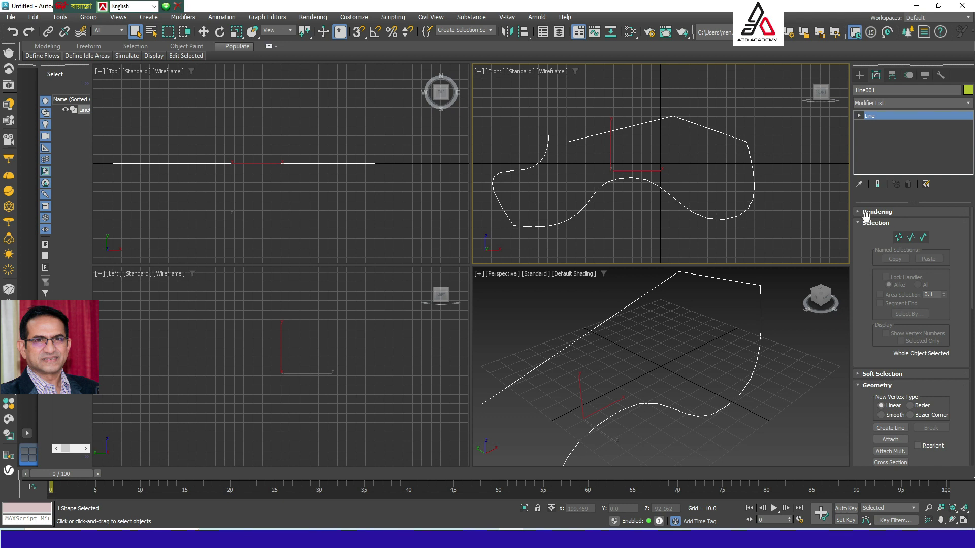
pyautogui.click(898, 239)
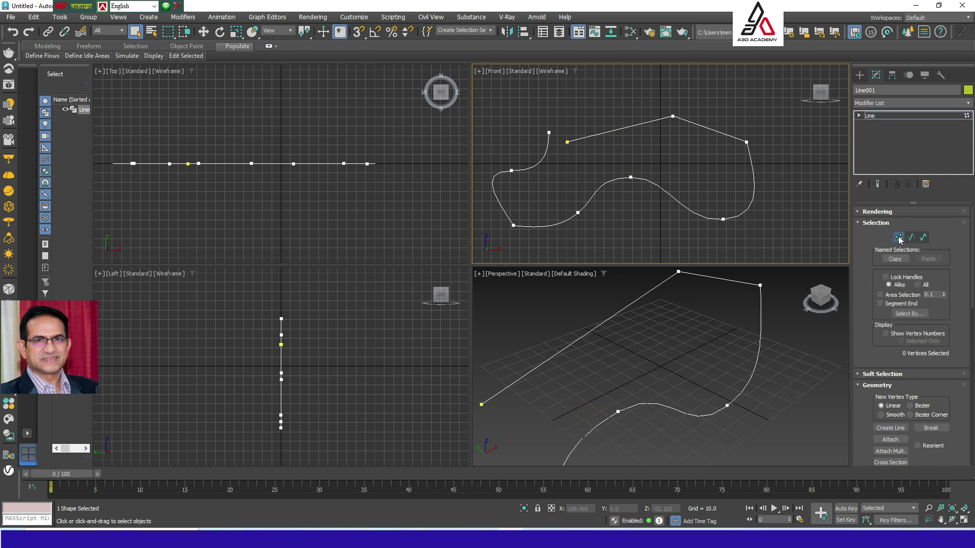
pyautogui.click(912, 237)
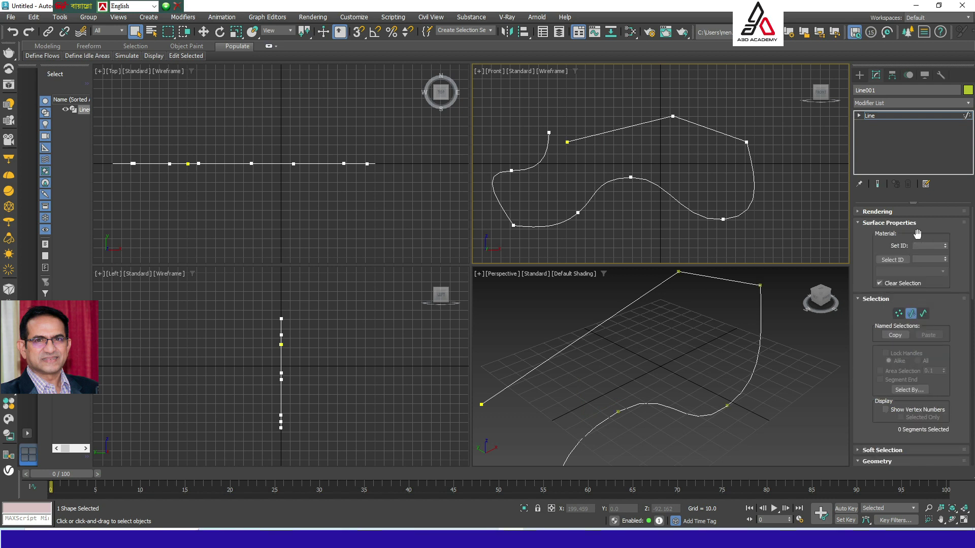
pyautogui.click(923, 313)
pyautogui.click(897, 314)
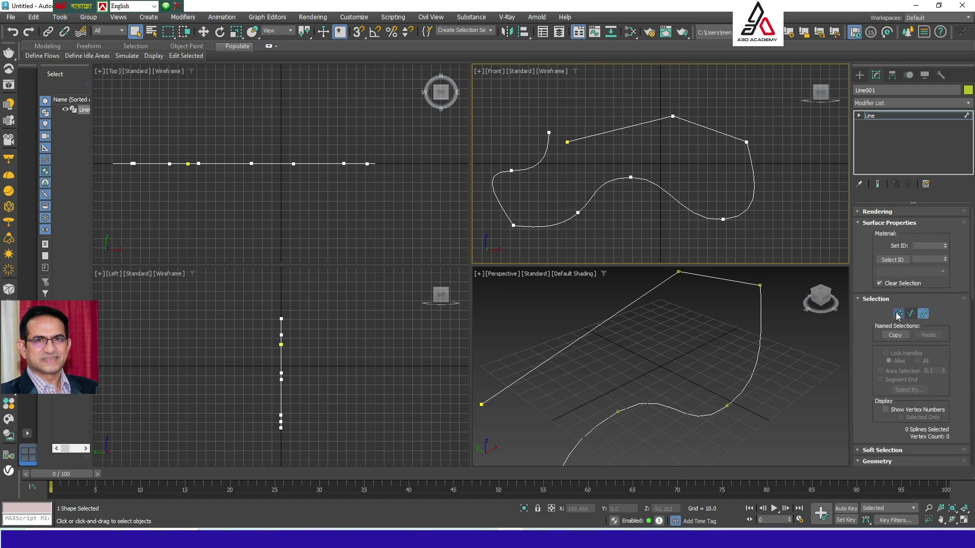
pyautogui.click(578, 214)
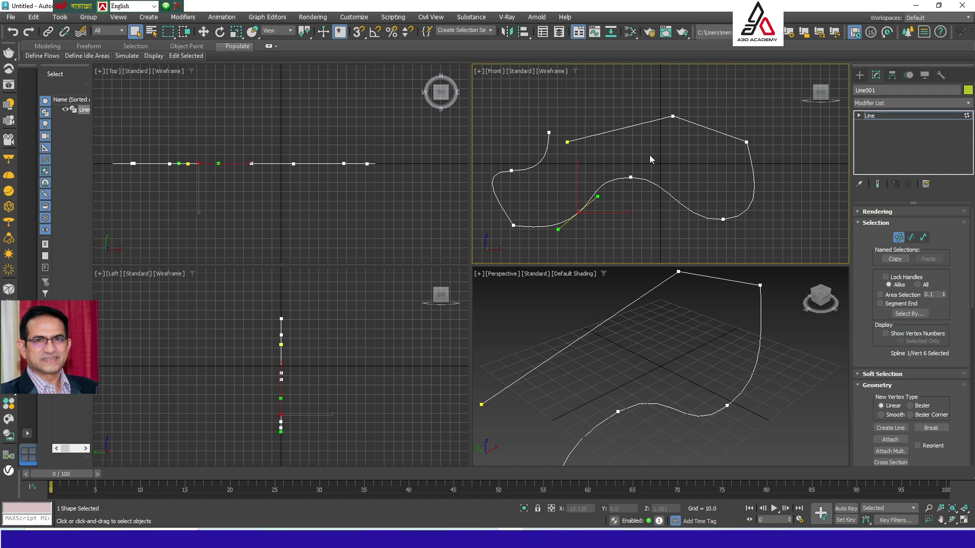
pyautogui.click(672, 116)
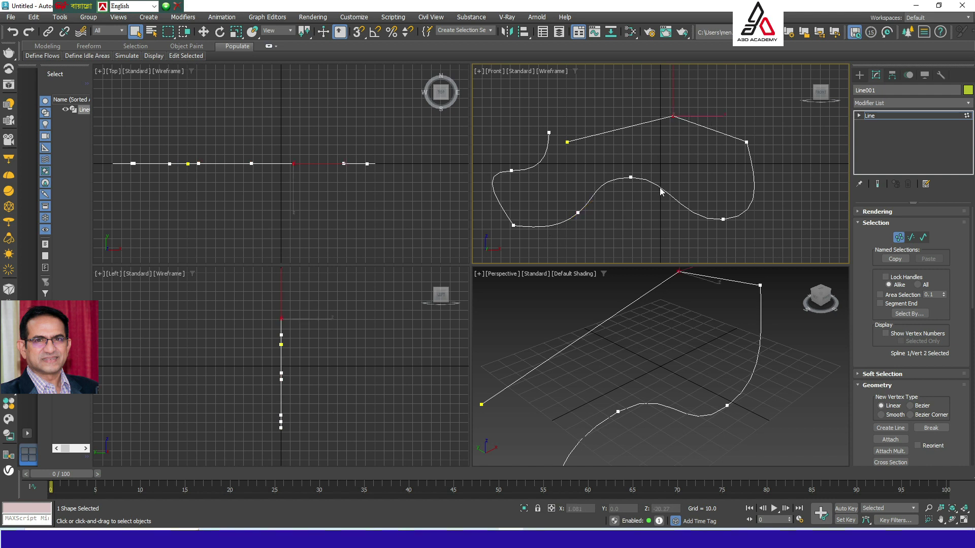
pyautogui.click(632, 179)
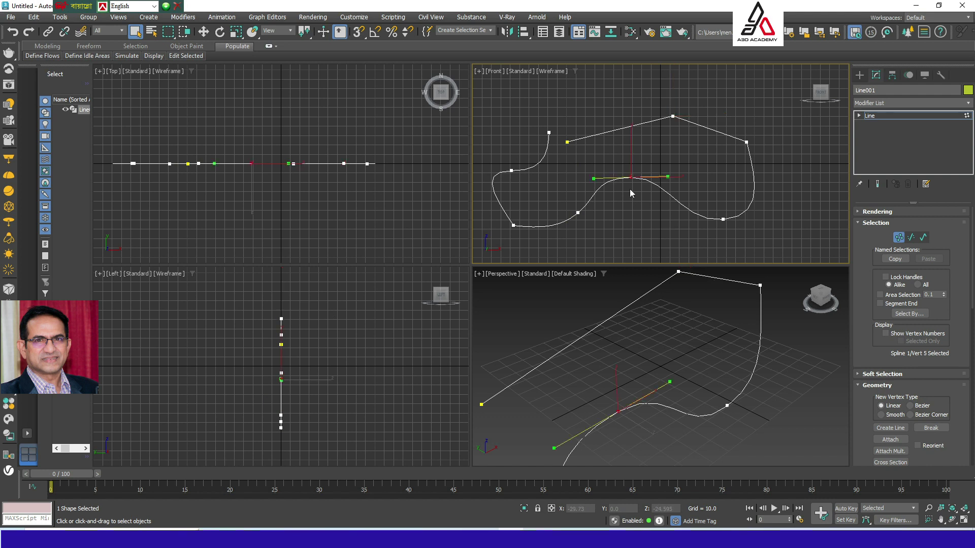
pyautogui.click(579, 212)
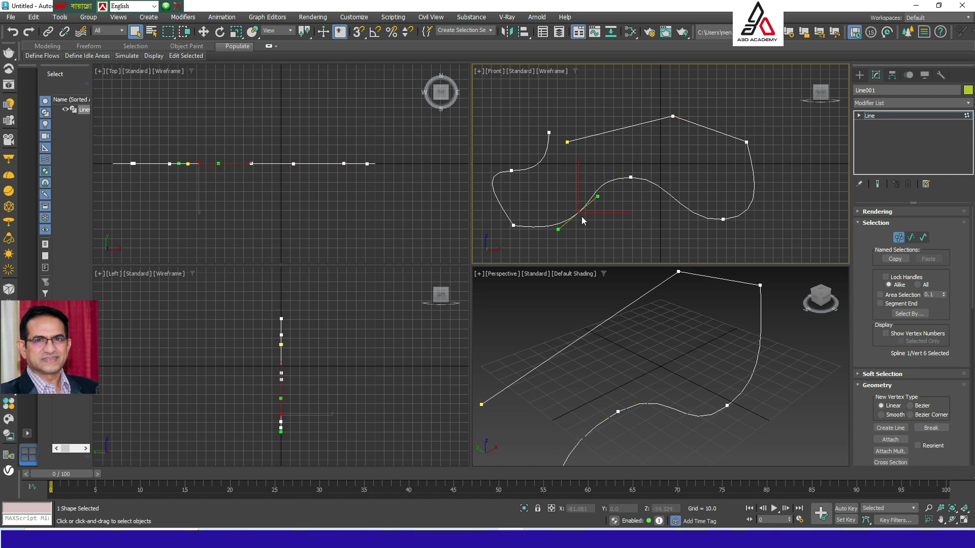
pyautogui.click(673, 117)
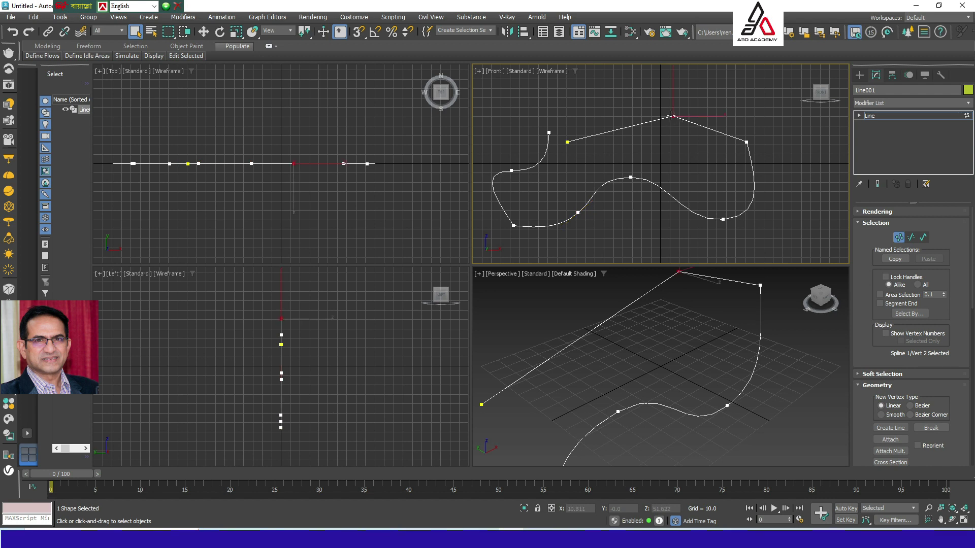
pyautogui.rightClick(672, 122)
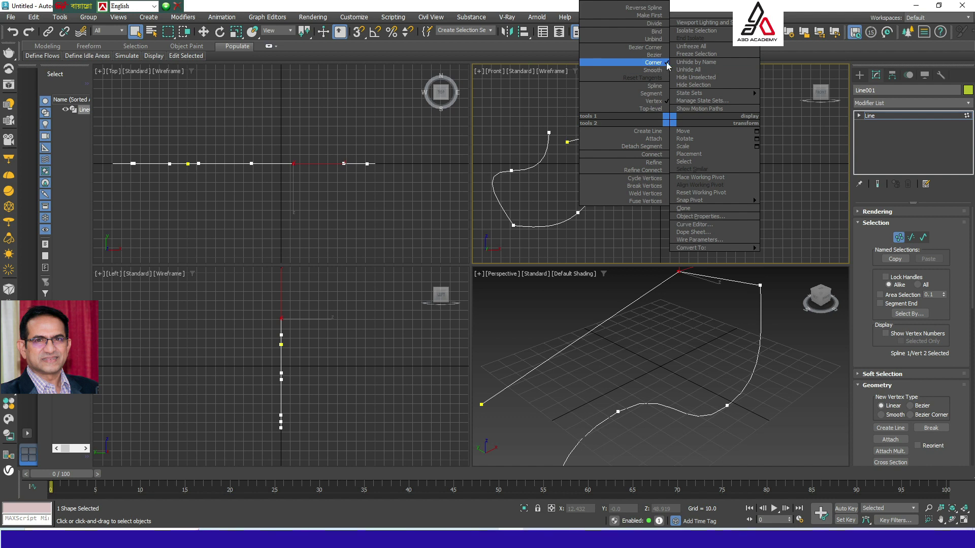
pyautogui.click(808, 159)
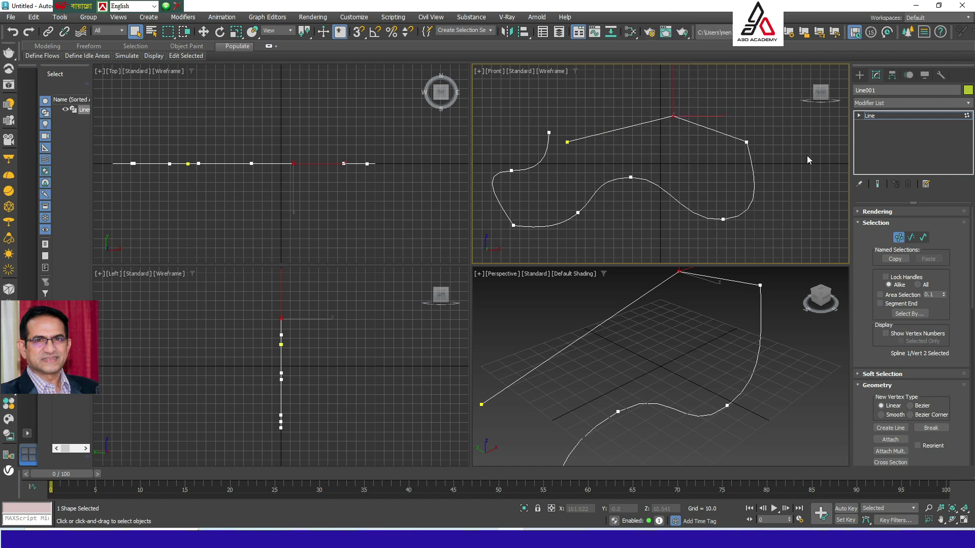
pyautogui.click(578, 213)
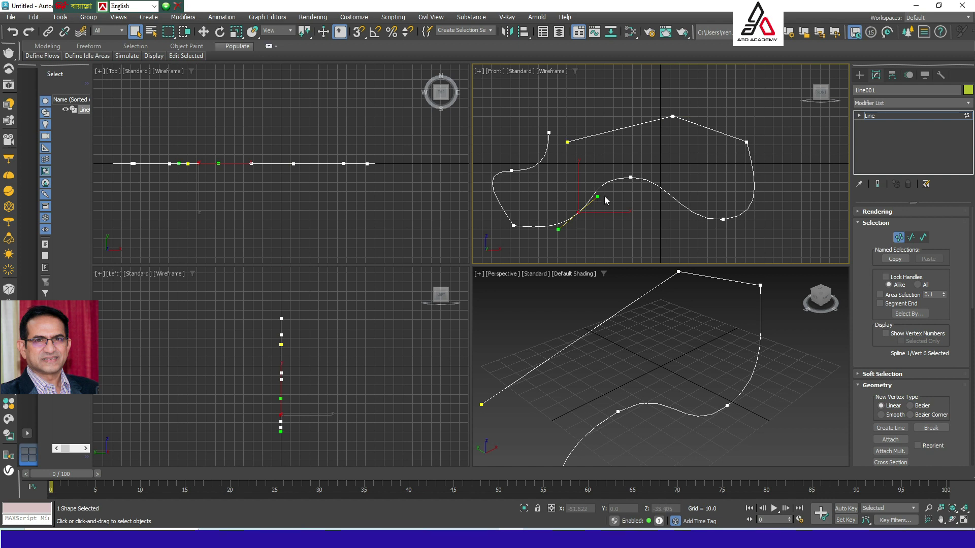
# - Make the lower-left curve vertex Bezier and pull its tangent handle to reshape the curve
pyautogui.rightClick(578, 213)
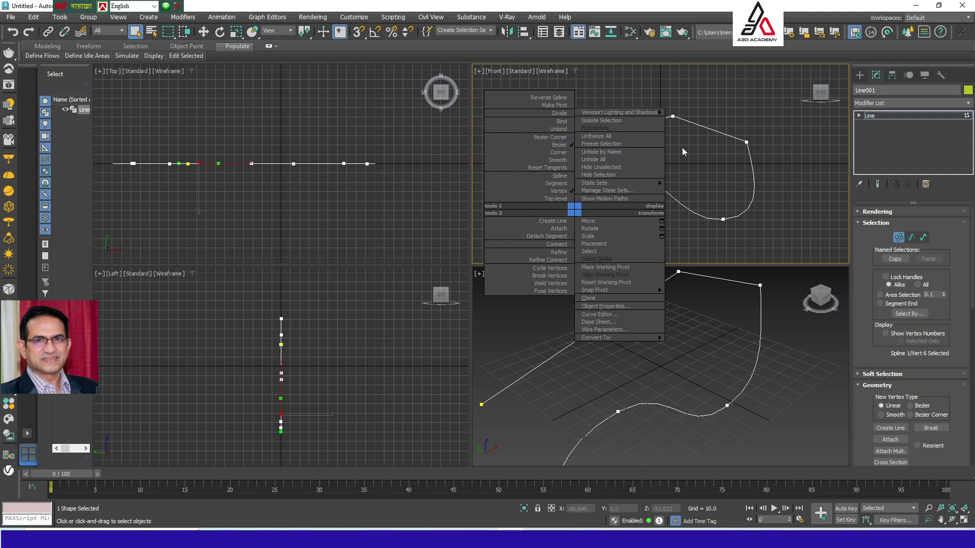
pyautogui.click(560, 145)
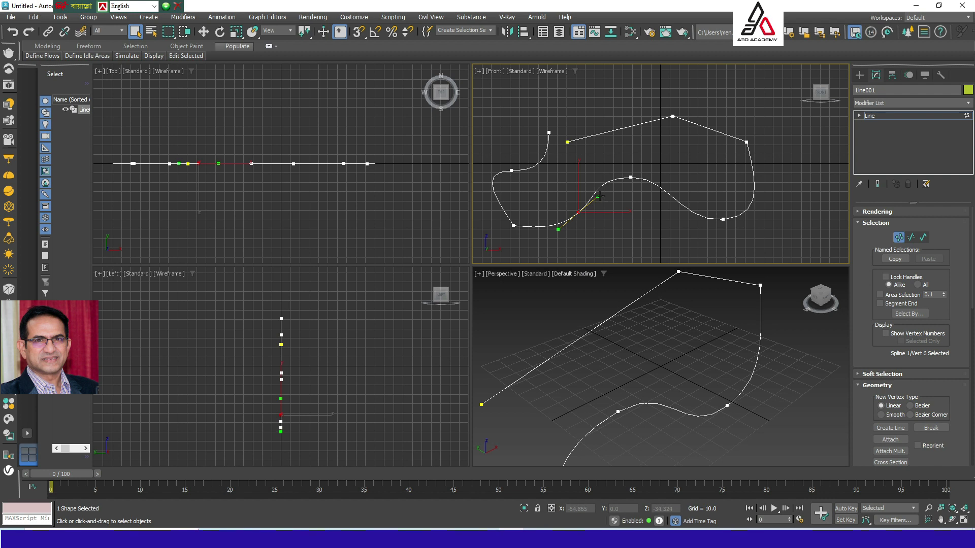
pyautogui.click(203, 32)
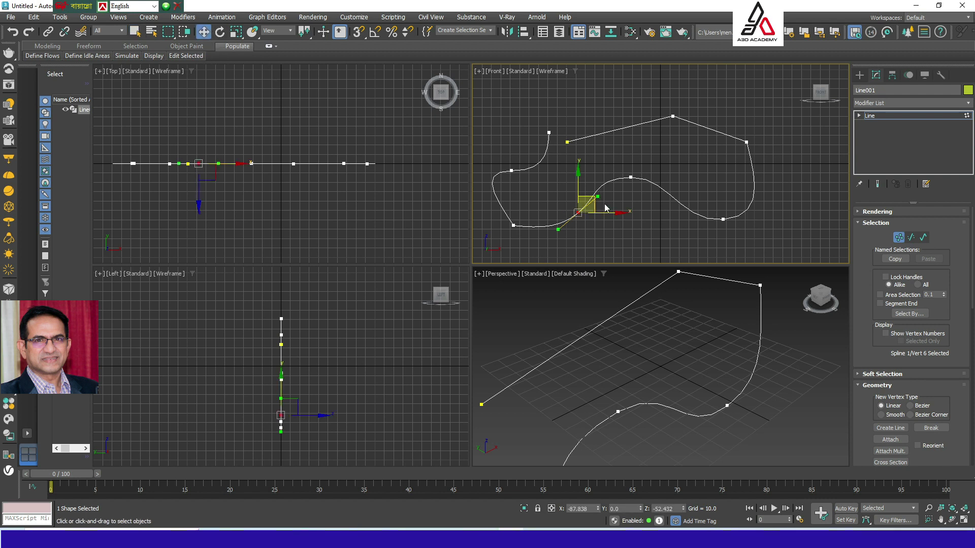
pyautogui.click(589, 209)
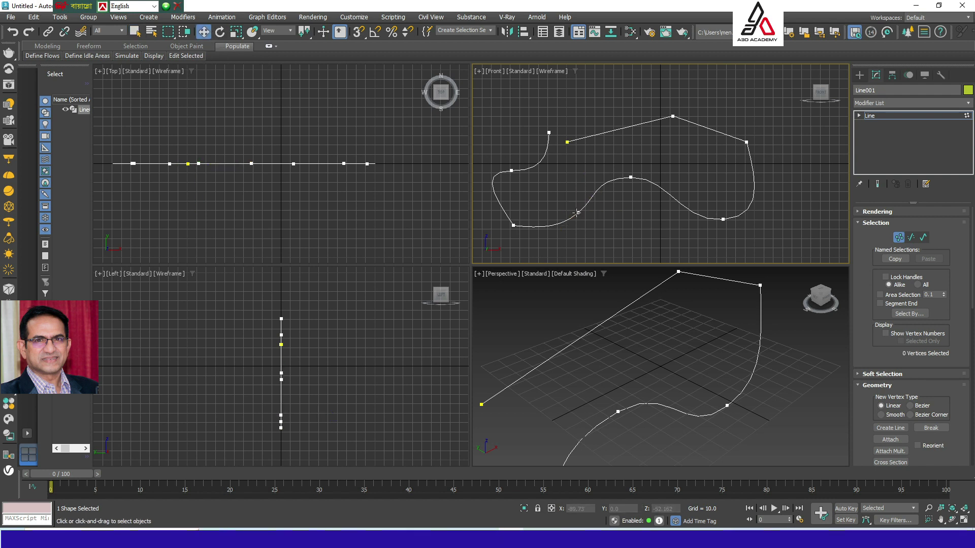
pyautogui.click(577, 213)
pyautogui.moveTo(599, 201); pyautogui.dragTo(562, 176)
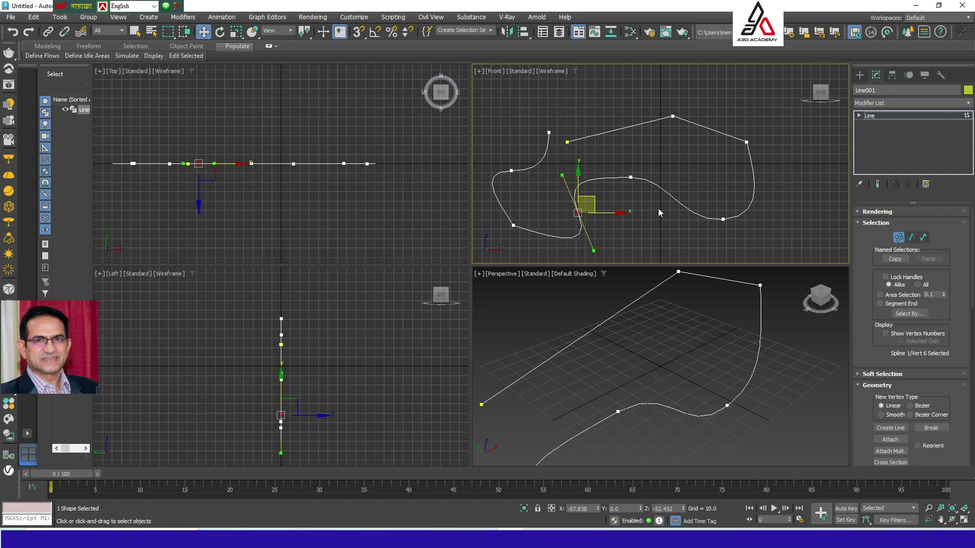
# - Select all profile vertices and convert them to Corner type
pyautogui.click(722, 220)
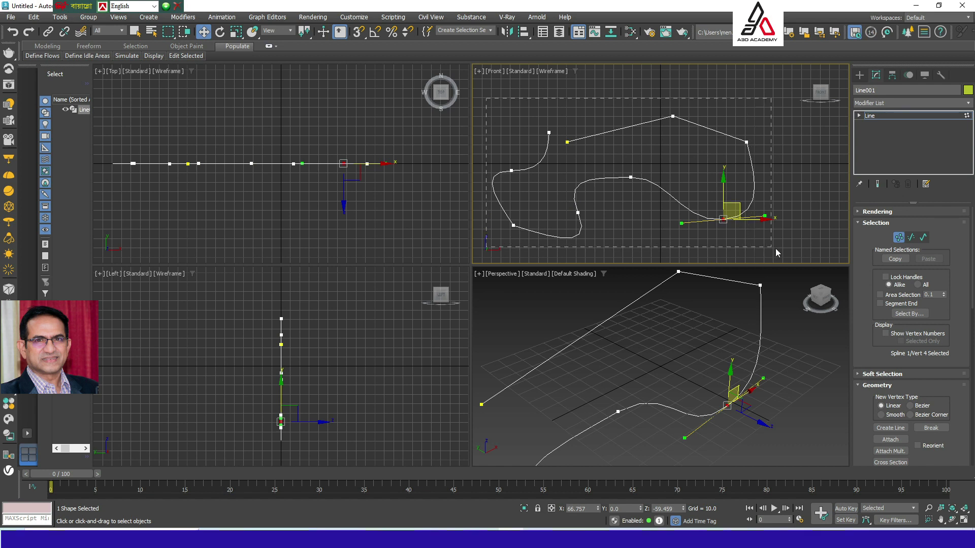
pyautogui.moveTo(776, 248); pyautogui.dragTo(777, 248)
pyautogui.click(578, 213)
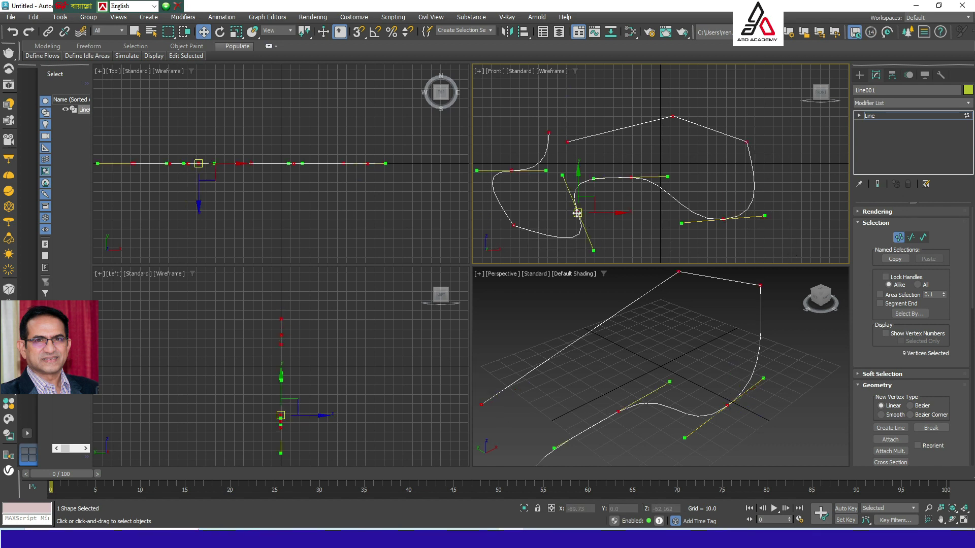
pyautogui.rightClick(576, 212)
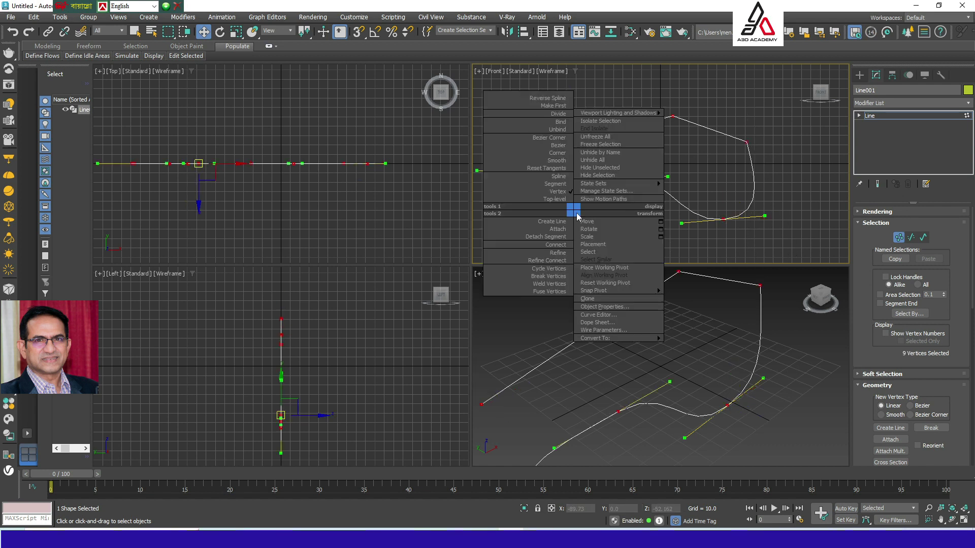
pyautogui.click(558, 153)
pyautogui.click(597, 157)
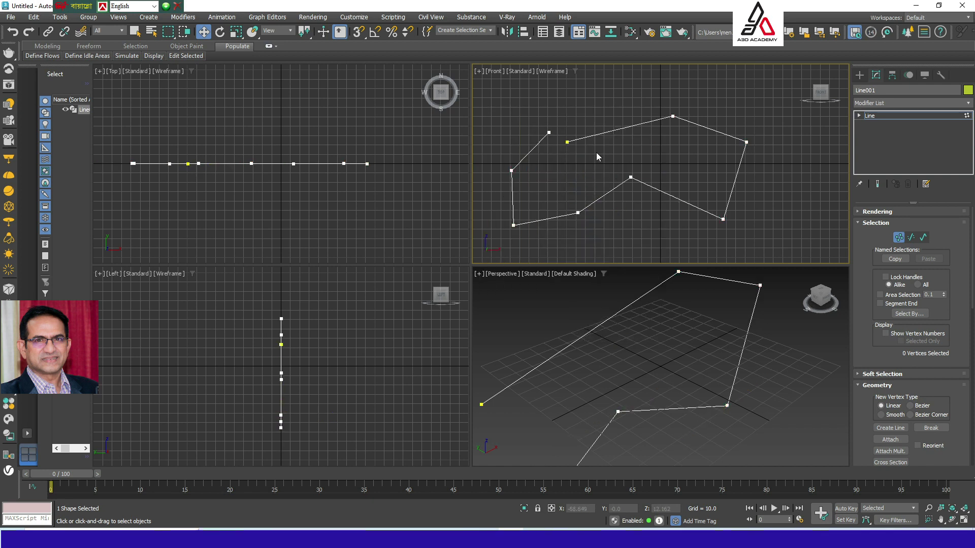
# - Select all profile vertices and convert them to Smooth type
pyautogui.click(631, 177)
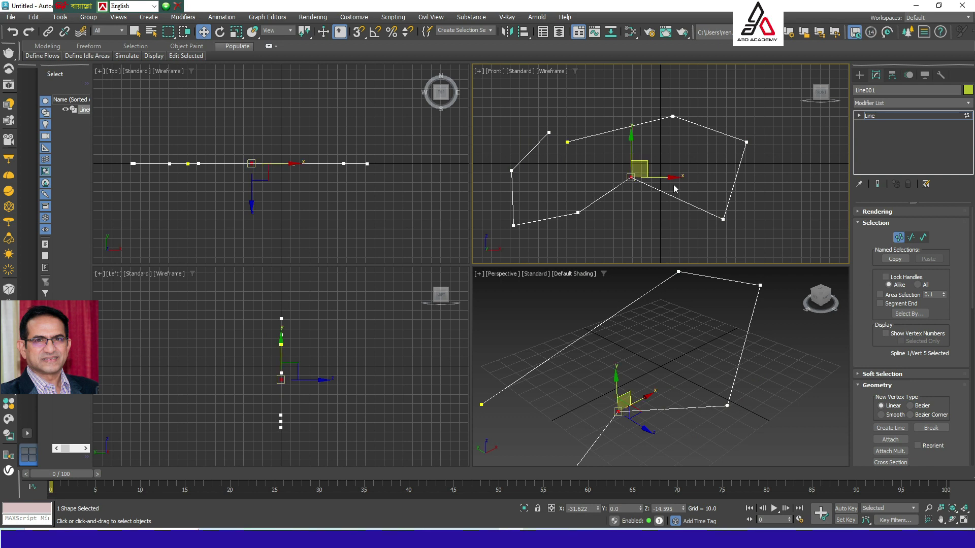
pyautogui.click(723, 219)
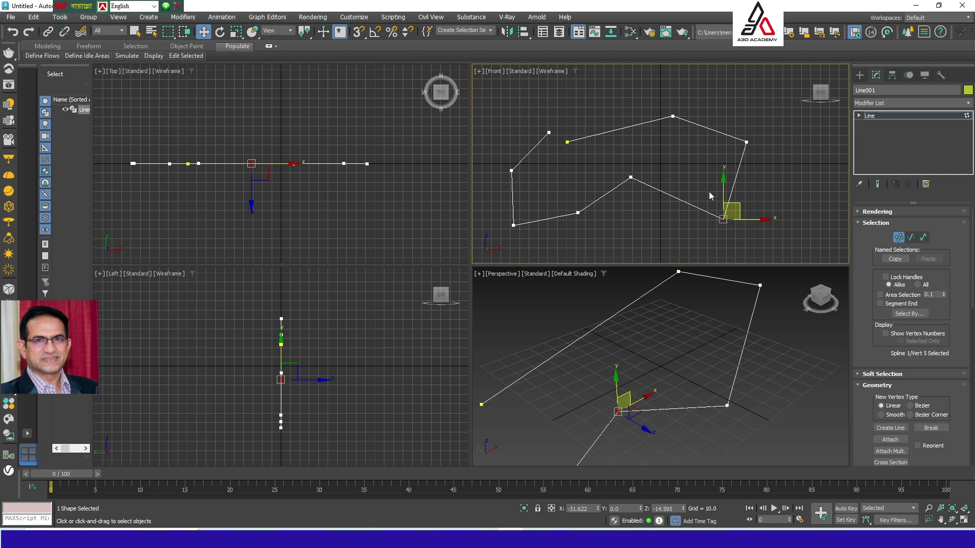
pyautogui.click(747, 142)
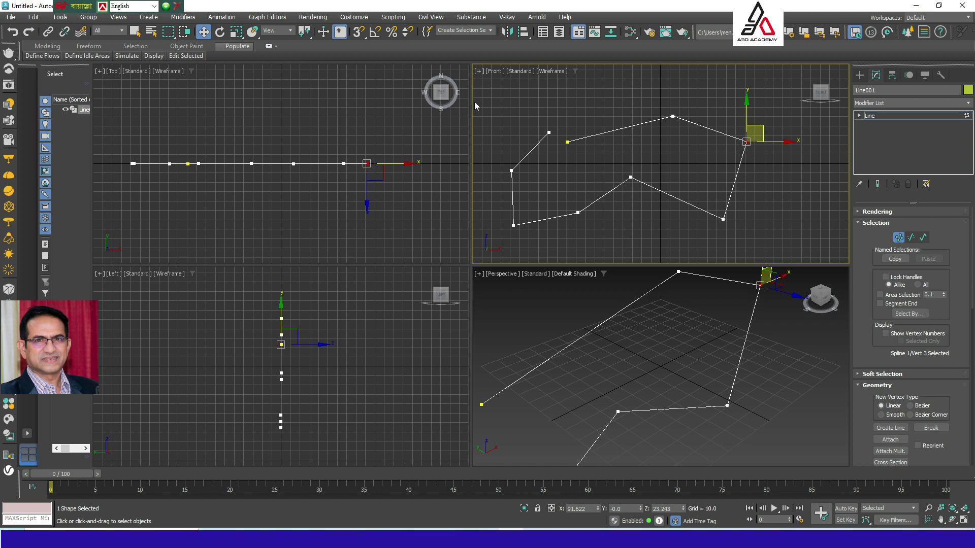
pyautogui.hotkey('ctrl', 'a')
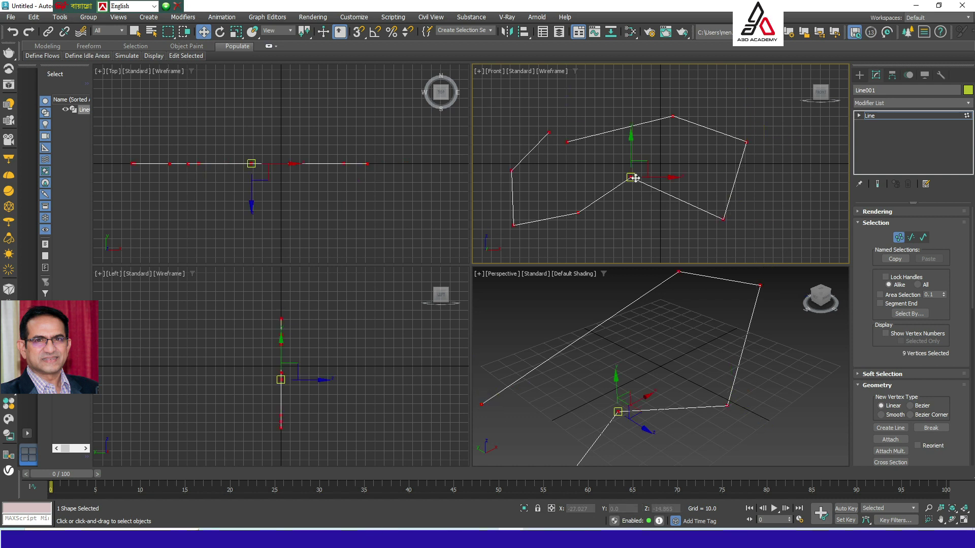
pyautogui.rightClick(631, 177)
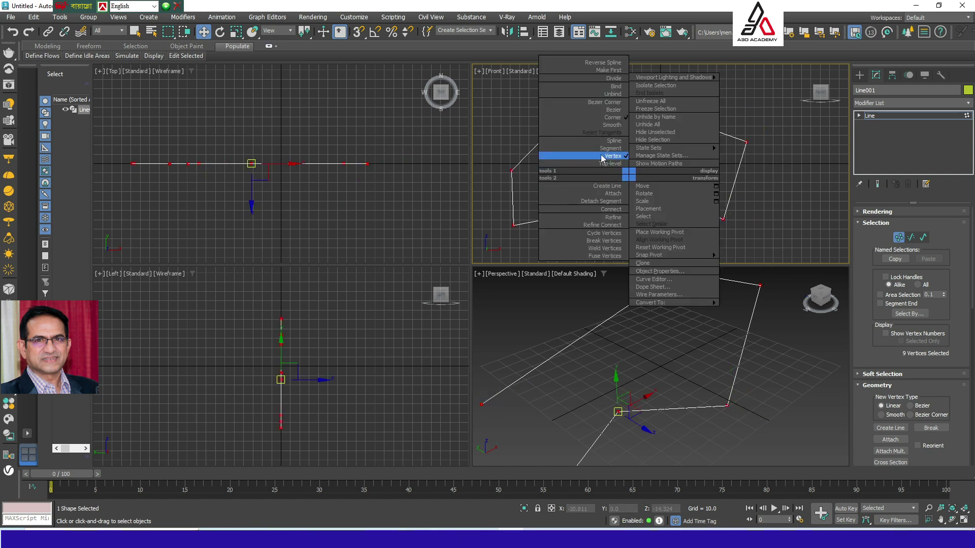
pyautogui.click(612, 125)
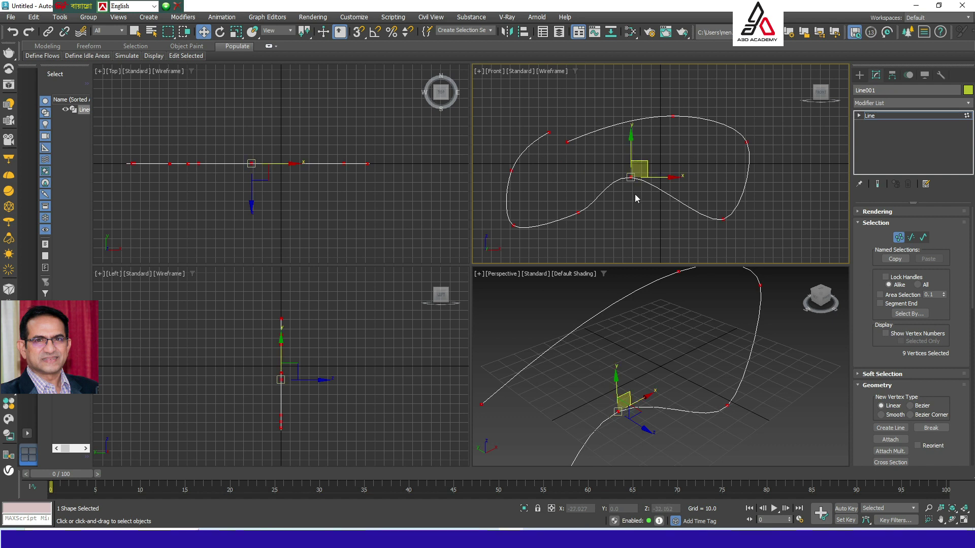
# - Move the central lower, inner middle and lower-right vertices to refine the curve
pyautogui.moveTo(578, 212); pyautogui.dragTo(595, 237)
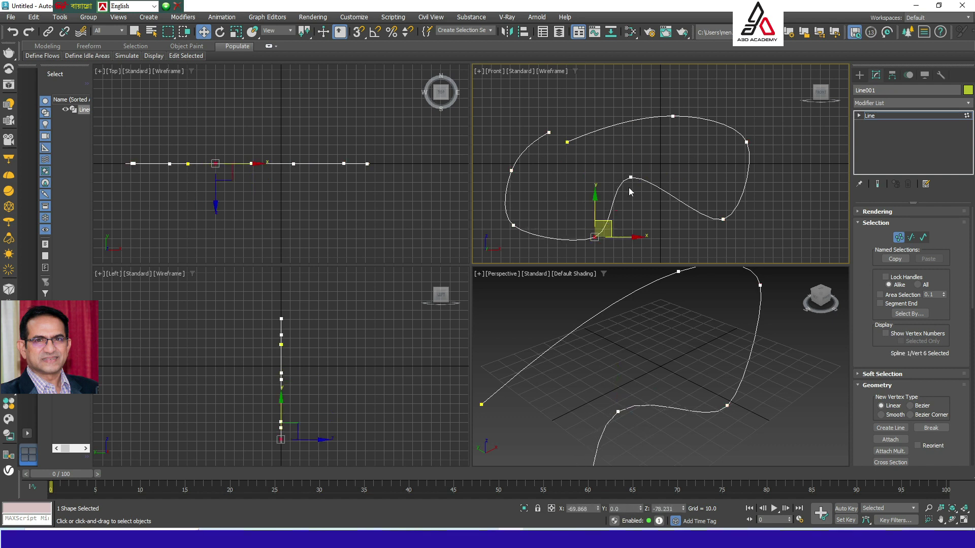
pyautogui.moveTo(631, 178); pyautogui.dragTo(634, 173)
pyautogui.click(718, 220)
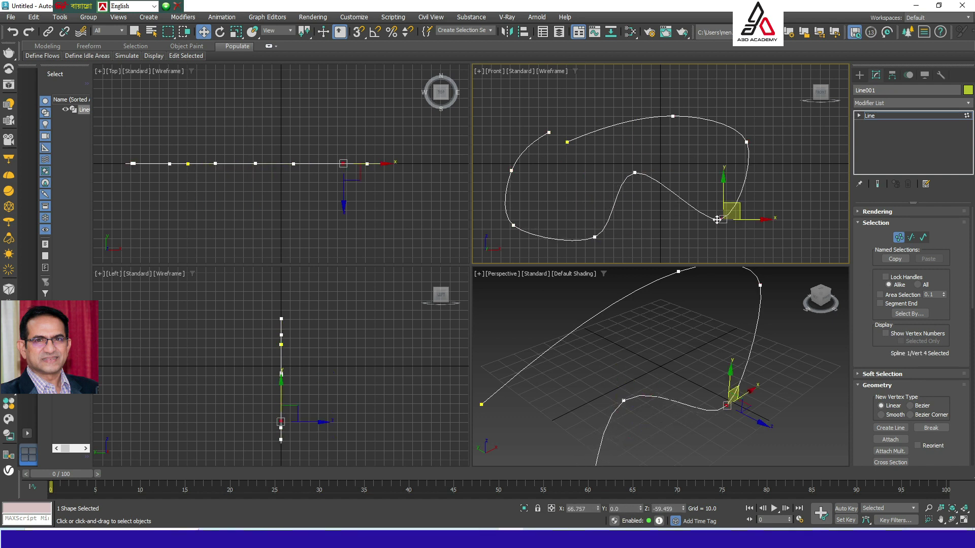
pyautogui.moveTo(717, 219); pyautogui.dragTo(703, 214)
pyautogui.click(746, 142)
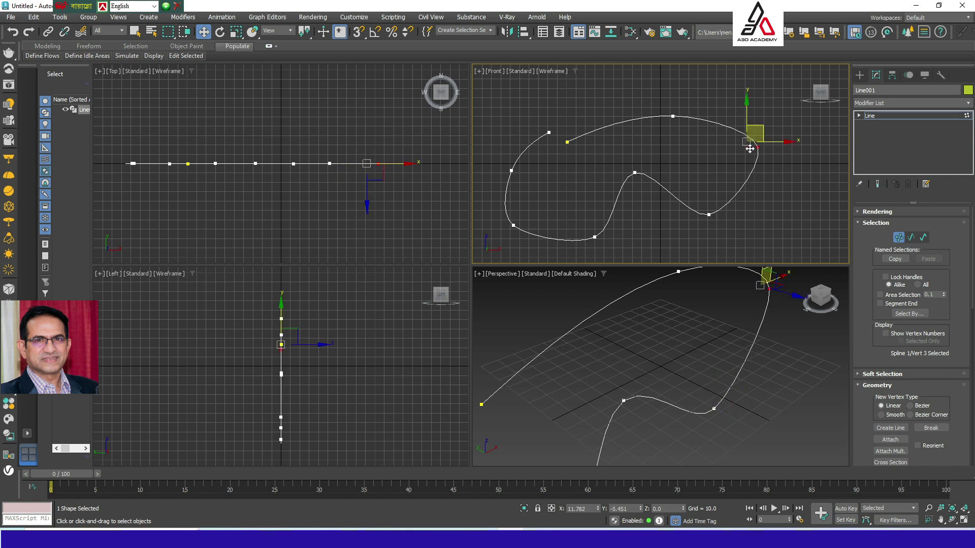
pyautogui.hotkey('ctrl', 'a')
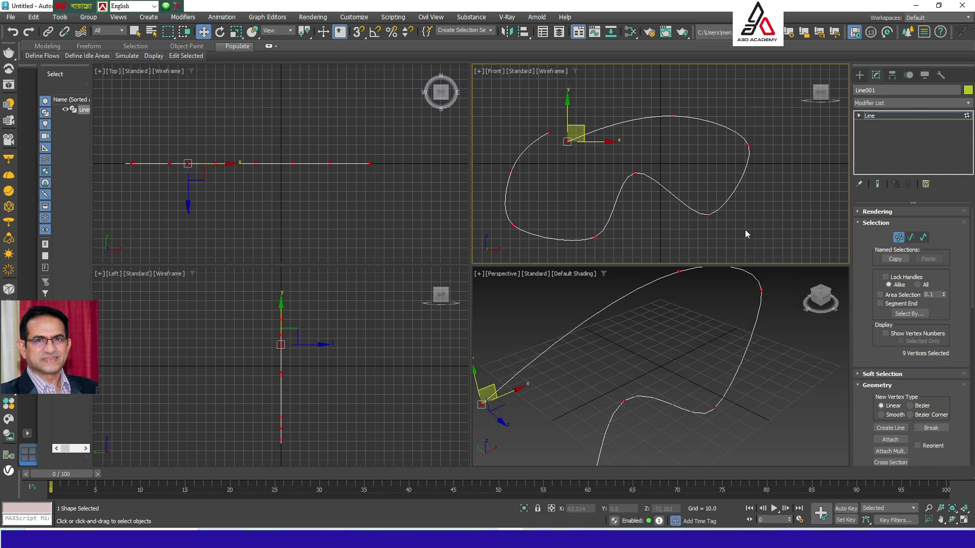
# - Convert all vertices to Bezier, adjust the lower-right and peak tangents, and raise the top vertex
pyautogui.rightClick(707, 212)
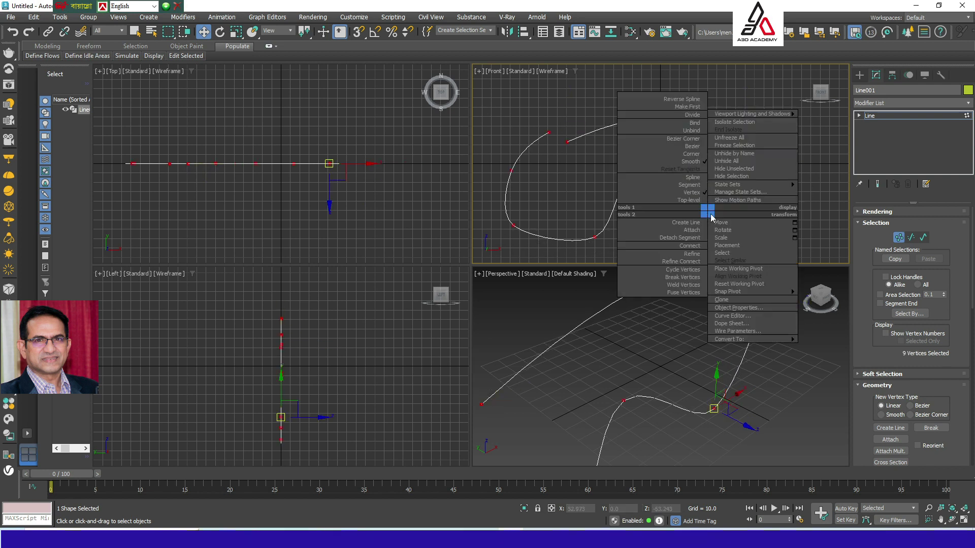
pyautogui.click(692, 146)
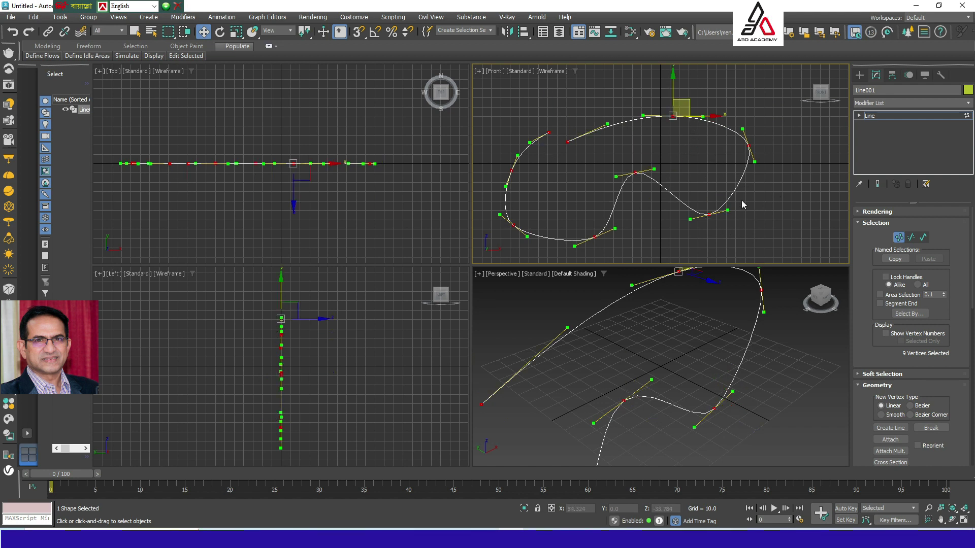
pyautogui.click(726, 232)
pyautogui.click(709, 215)
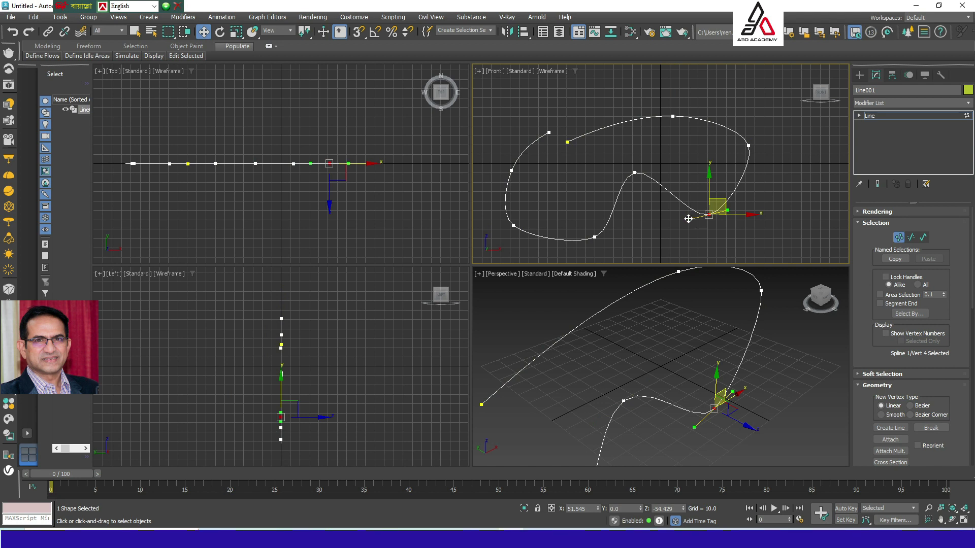
pyautogui.moveTo(691, 219); pyautogui.dragTo(661, 222)
pyautogui.click(634, 173)
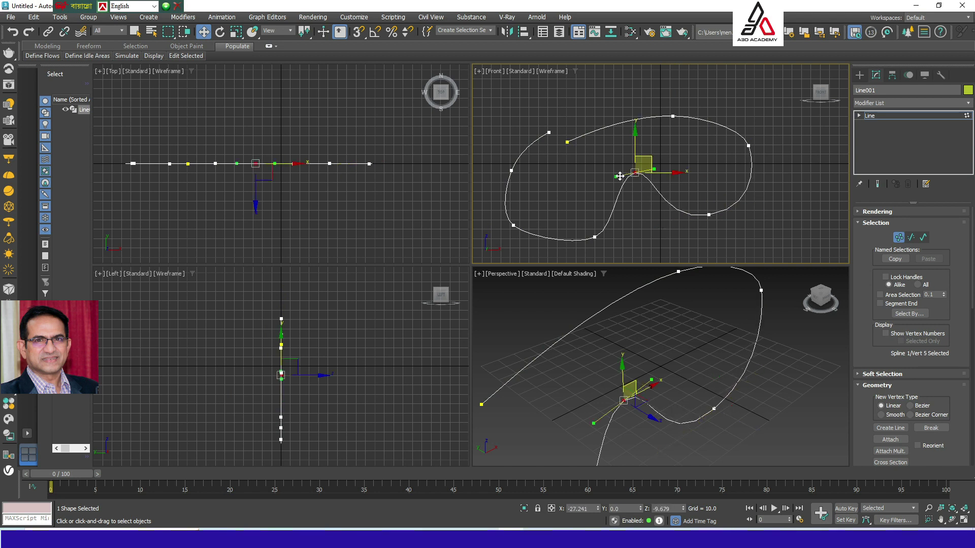
pyautogui.moveTo(617, 175); pyautogui.dragTo(599, 180)
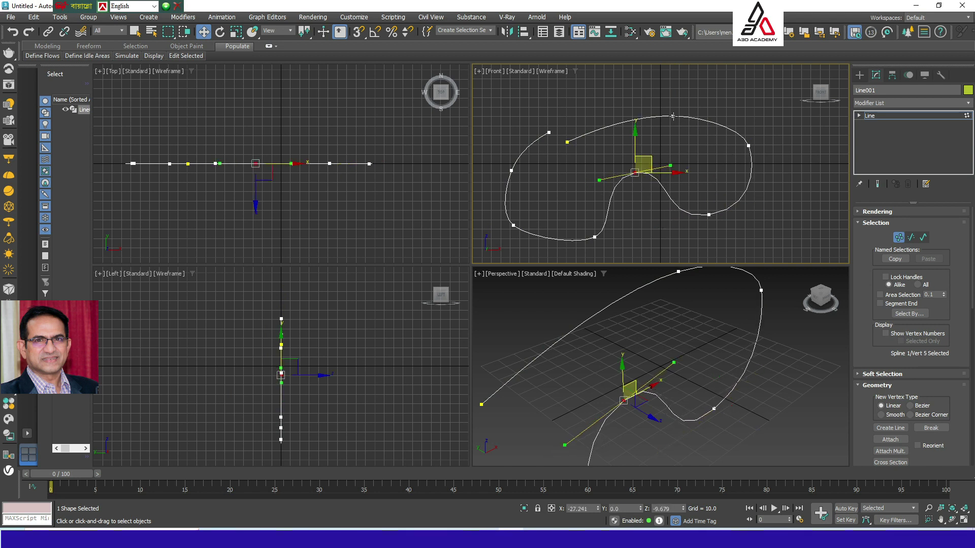
pyautogui.moveTo(672, 116); pyautogui.dragTo(672, 94)
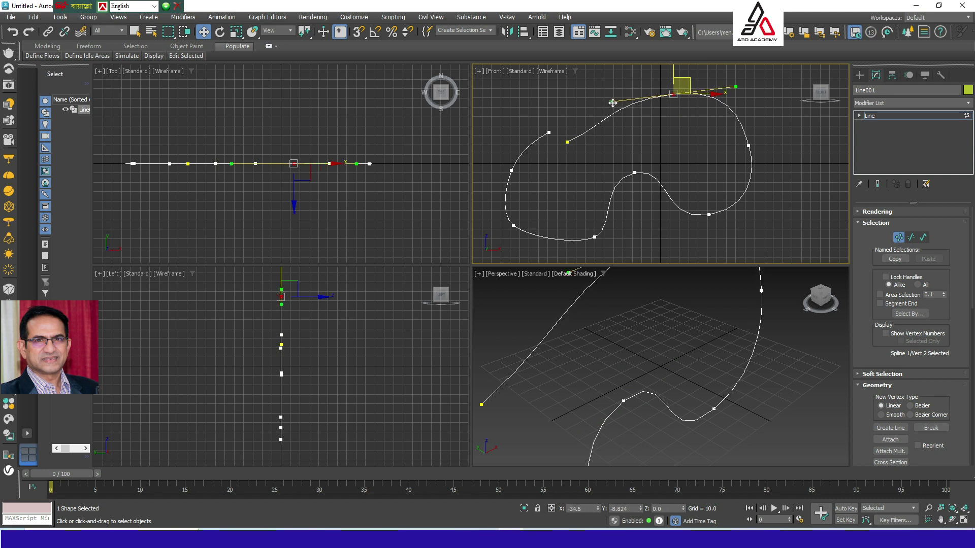
pyautogui.moveTo(613, 103)
pyautogui.mouseDown()
pyautogui.moveTo(625, 79)
pyautogui.moveTo(620, 102)
pyautogui.moveTo(651, 146)
pyautogui.moveTo(701, 154)
pyautogui.moveTo(625, 100)
pyautogui.moveTo(628, 71)
pyautogui.moveTo(617, 94)
pyautogui.moveTo(633, 135)
pyautogui.moveTo(696, 152)
pyautogui.moveTo(661, 159)
pyautogui.moveTo(695, 106)
pyautogui.moveTo(694, 126)
pyautogui.moveTo(639, 78)
pyautogui.moveTo(622, 97)
pyautogui.mouseUp()
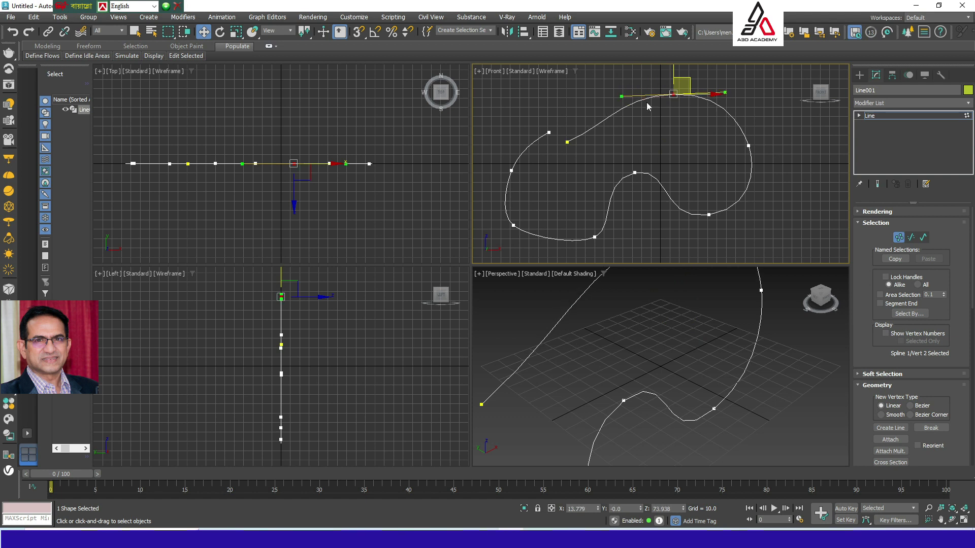
# - Make the top vertex Bezier Corner with one handle dragged down, and angle the middle tangent downward
pyautogui.rightClick(673, 95)
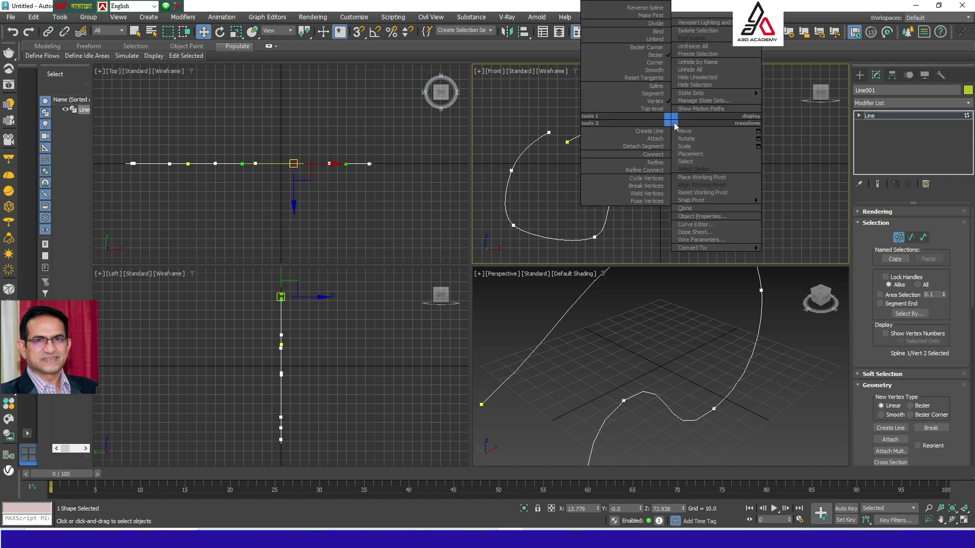
pyautogui.click(649, 47)
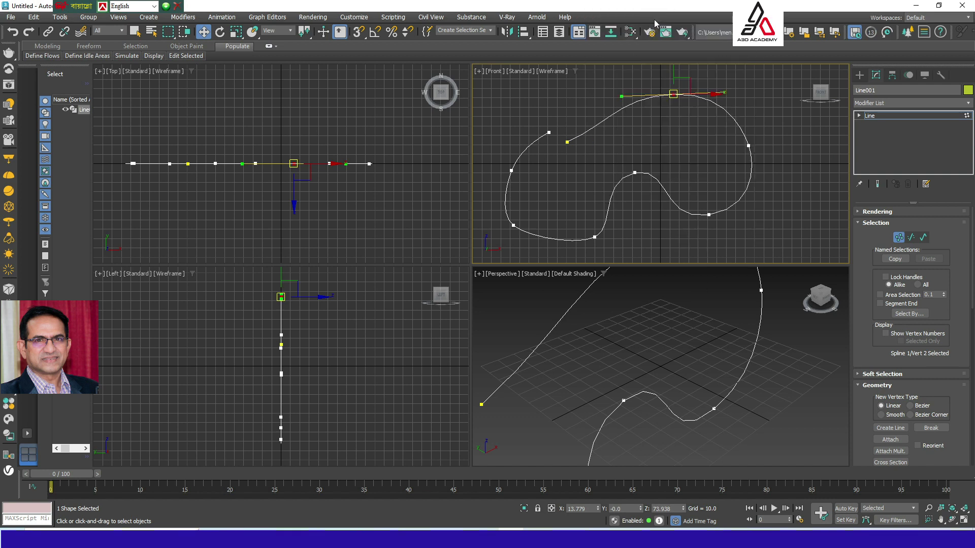
pyautogui.moveTo(626, 97); pyautogui.dragTo(695, 181)
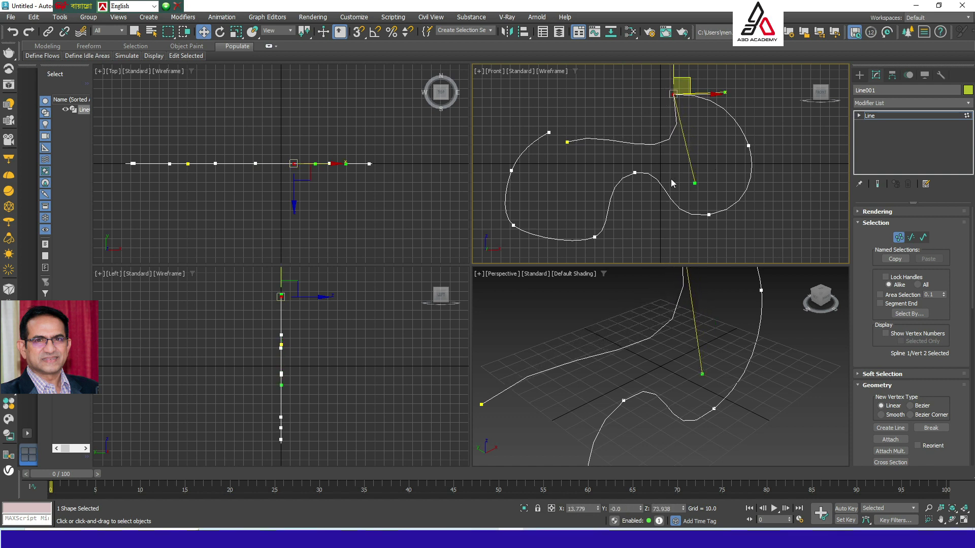
pyautogui.click(635, 173)
pyautogui.moveTo(599, 180); pyautogui.dragTo(650, 233)
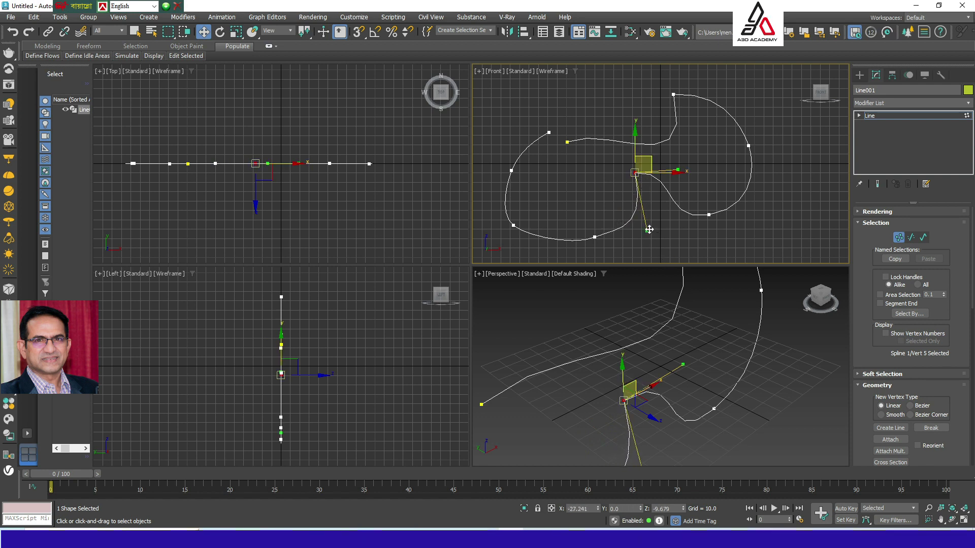
# - Reset the middle vertex to linked Bezier handles and level them into a gentle S-curve
pyautogui.moveTo(650, 230); pyautogui.dragTo(586, 178)
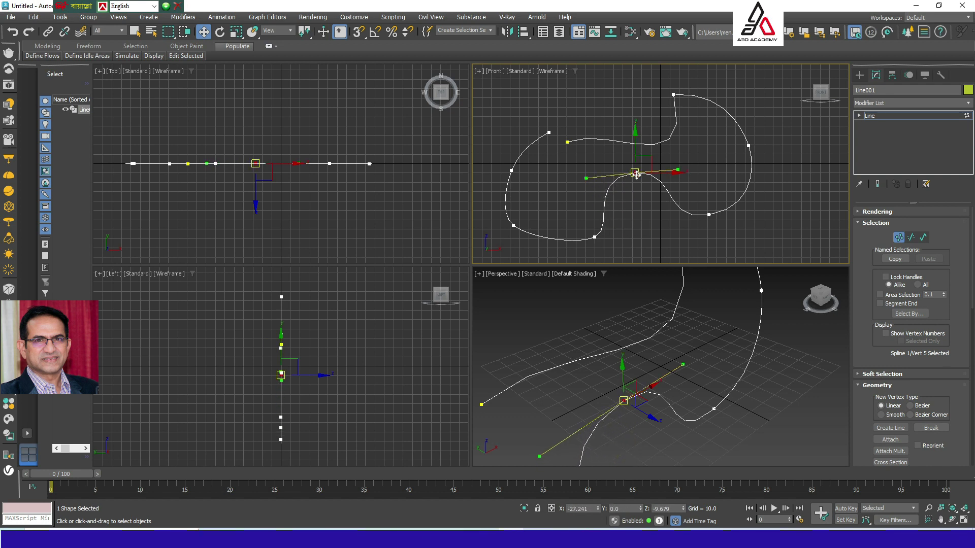
pyautogui.rightClick(635, 176)
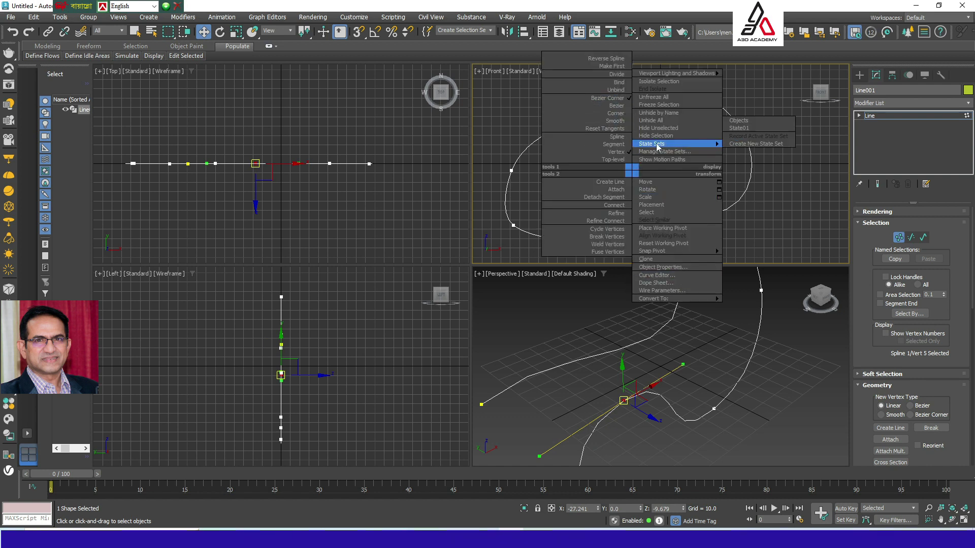
pyautogui.click(620, 106)
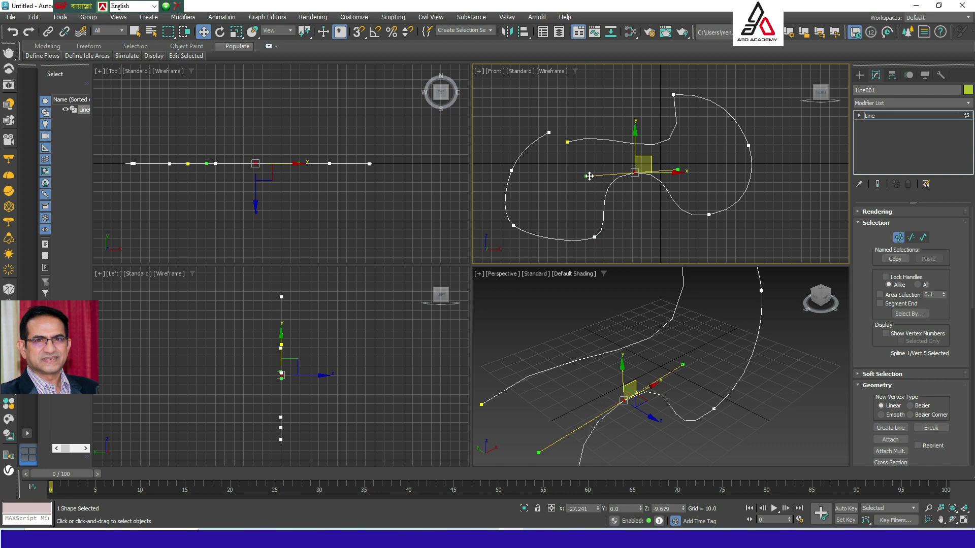
pyautogui.moveTo(587, 177)
pyautogui.mouseDown()
pyautogui.moveTo(638, 220)
pyautogui.moveTo(587, 180)
pyautogui.mouseUp()
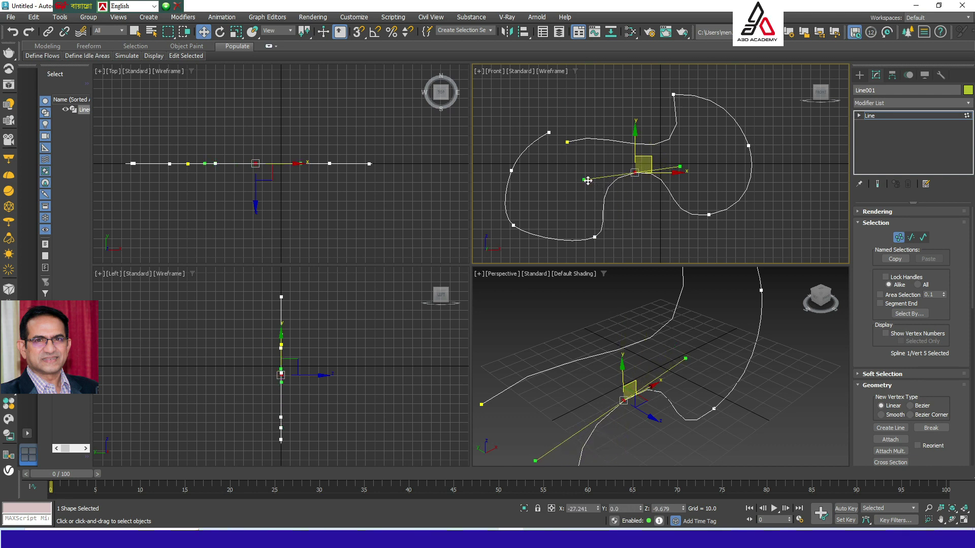
pyautogui.moveTo(679, 168); pyautogui.dragTo(638, 239)
pyautogui.rightClick(634, 172)
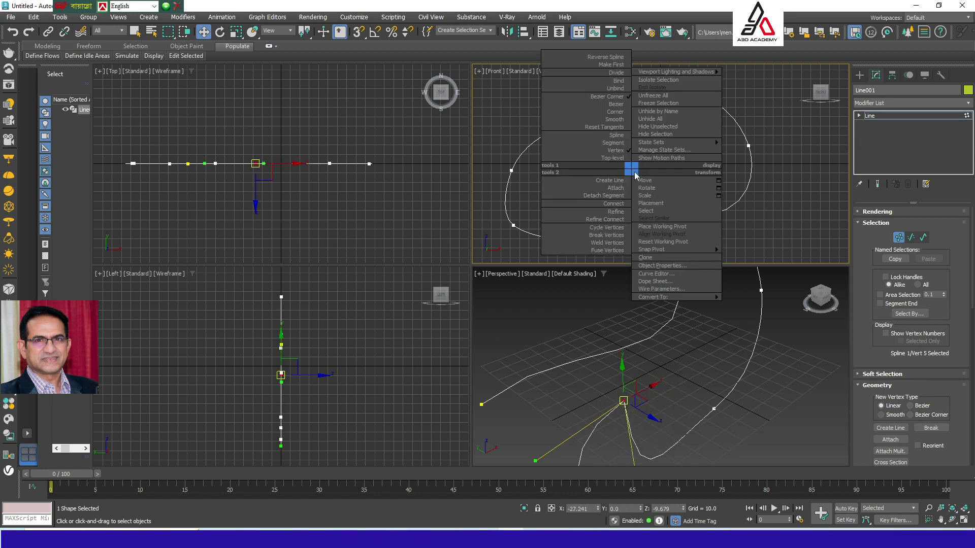
pyautogui.click(617, 105)
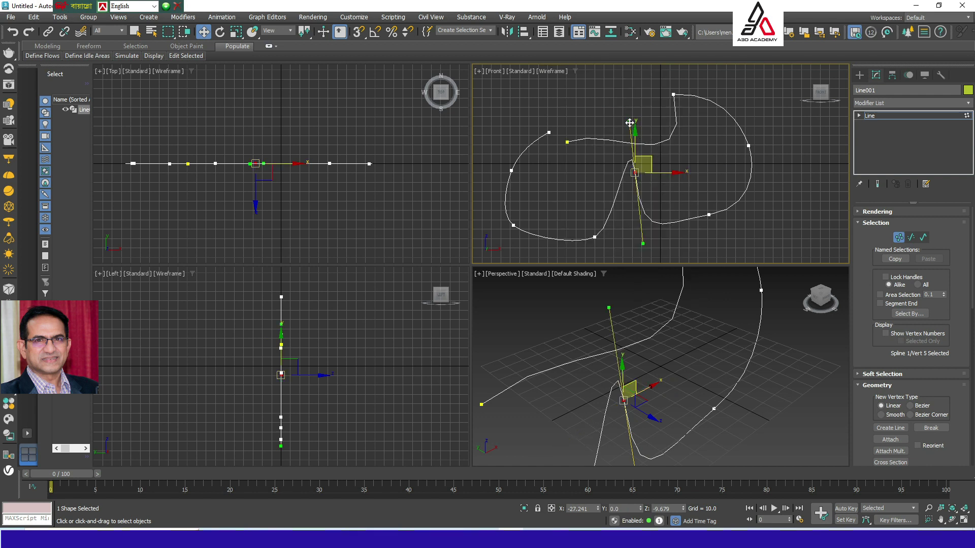
pyautogui.moveTo(629, 122); pyautogui.dragTo(597, 181)
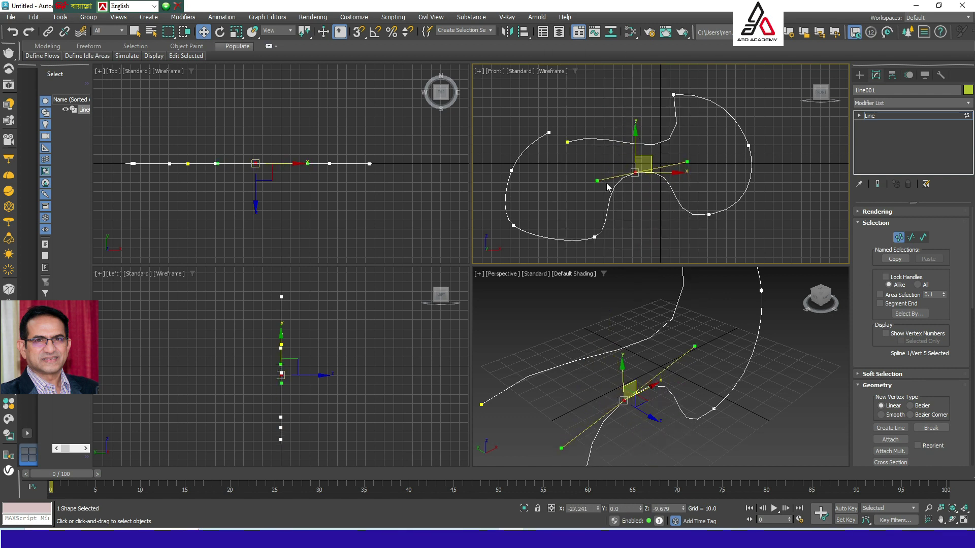
pyautogui.click(761, 196)
# - Delete the segment running from the middle to the lower right, splitting the profile
pyautogui.click(911, 237)
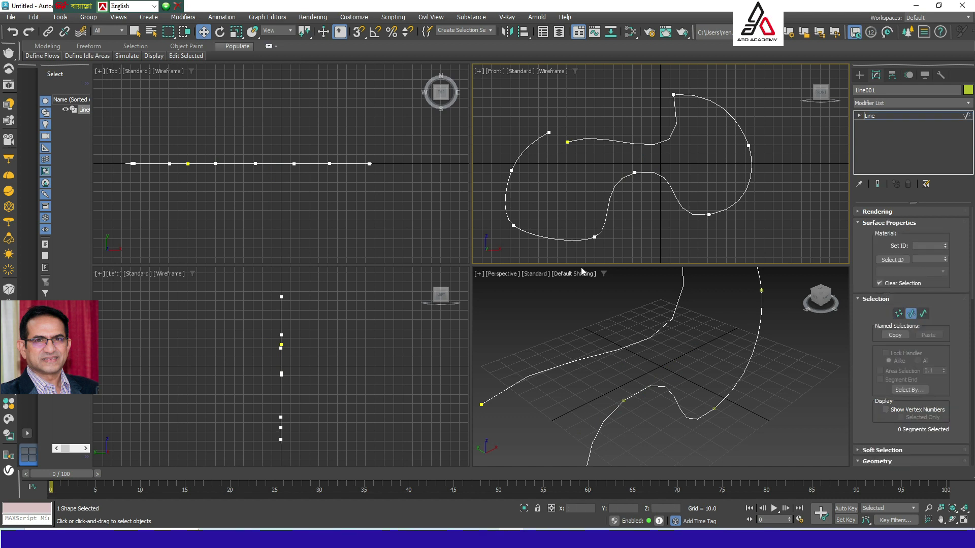
pyautogui.click(677, 193)
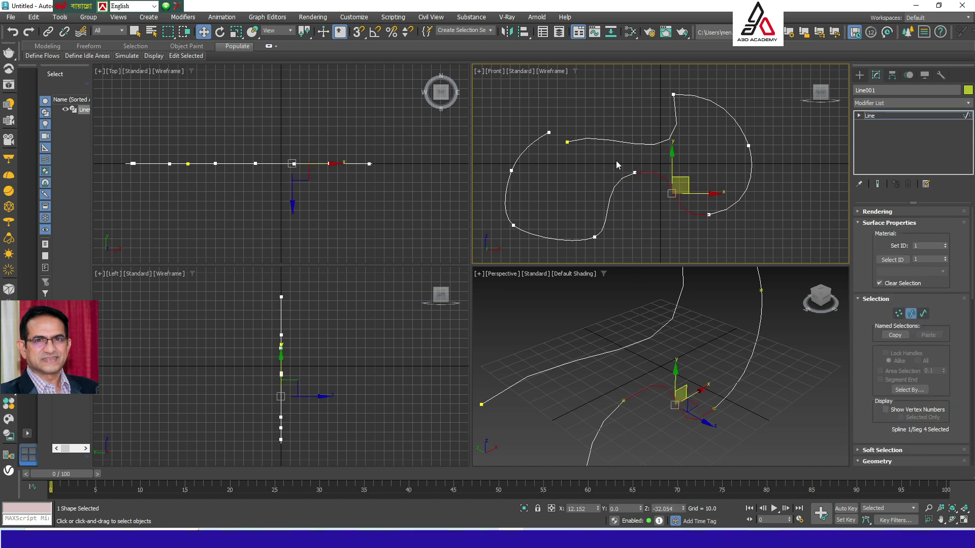
pyautogui.moveTo(689, 176); pyautogui.dragTo(693, 181)
pyautogui.press('Delete')
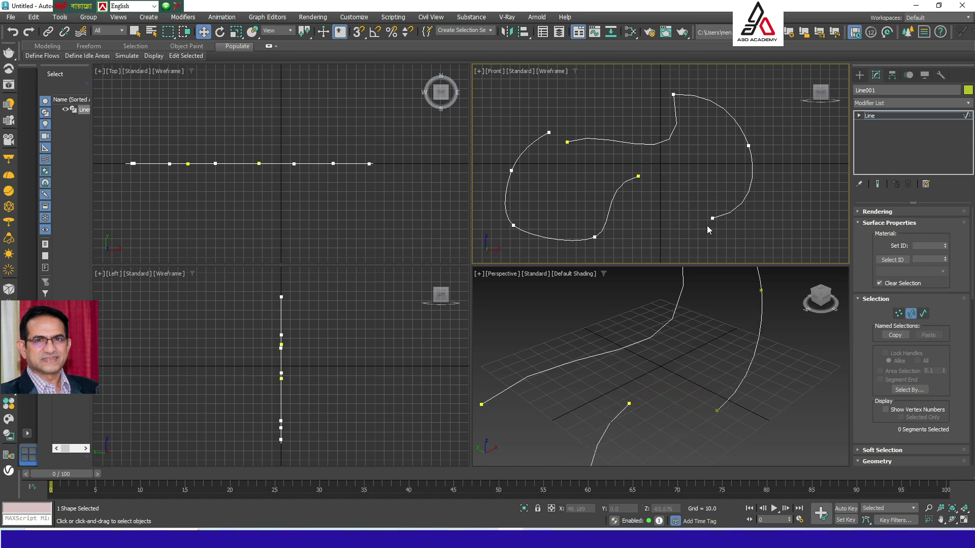
# - Check the right and left splines individually, then return to vertex-level editing
pyautogui.click(924, 314)
pyautogui.click(752, 179)
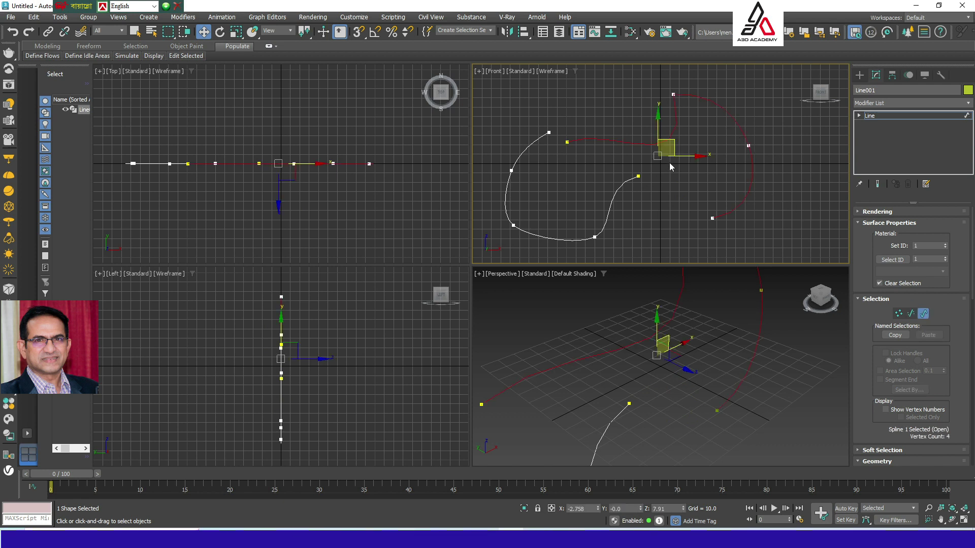
pyautogui.click(622, 186)
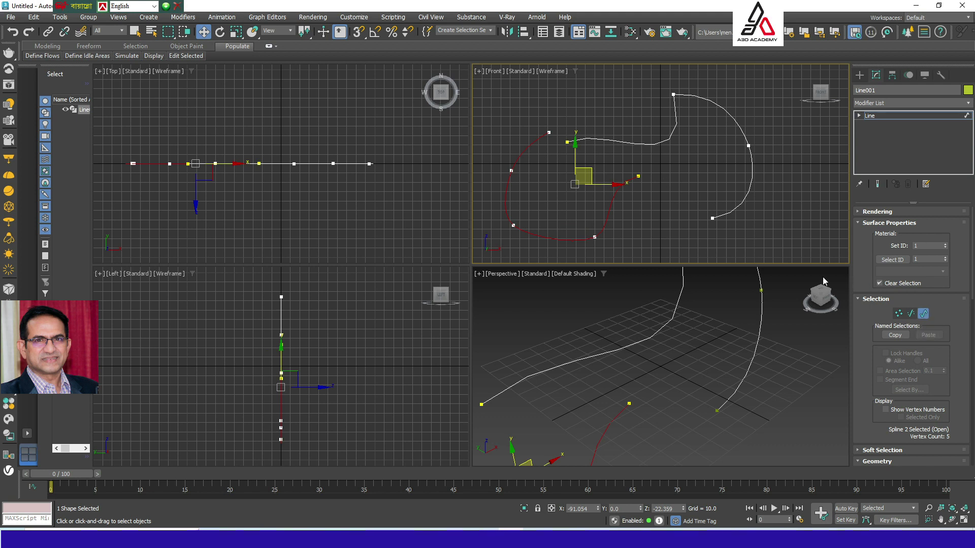
pyautogui.click(923, 314)
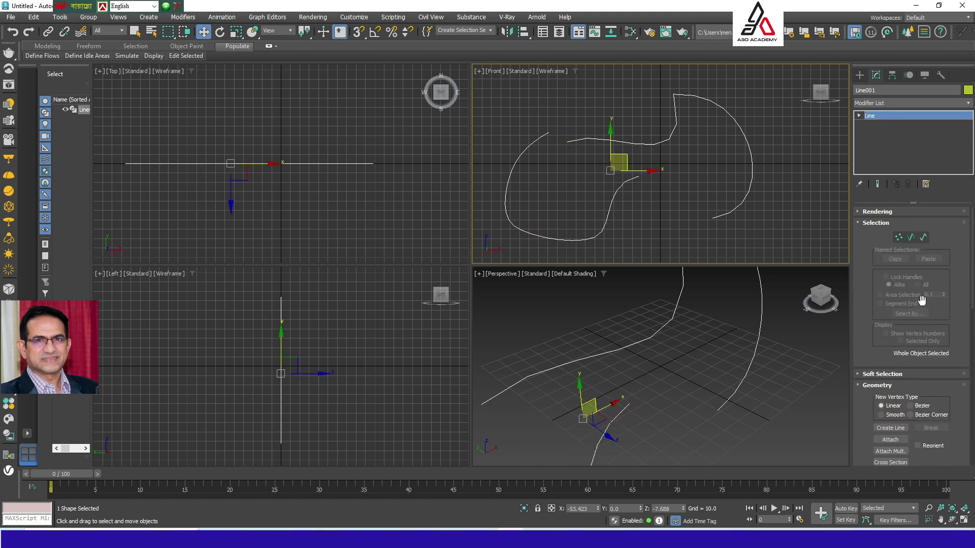
pyautogui.click(898, 238)
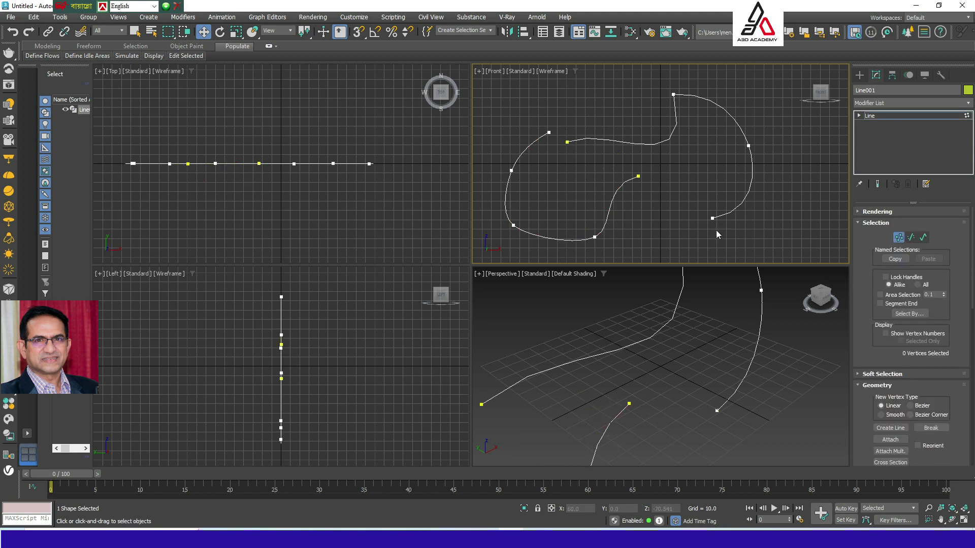
# - Weld the two open end vertices into one using a 12.1 weld threshold
pyautogui.moveTo(627, 171); pyautogui.dragTo(735, 228)
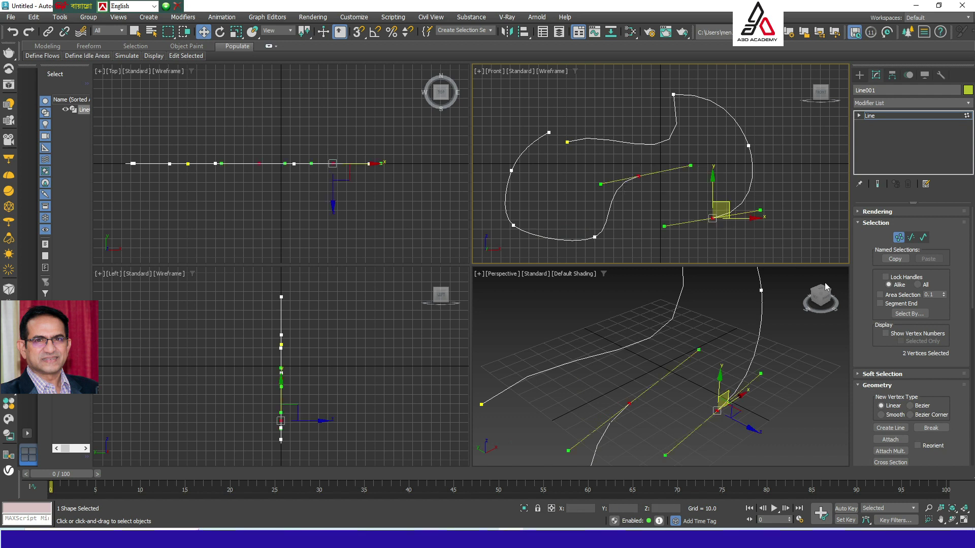
pyautogui.scroll(-3, 866, 416)
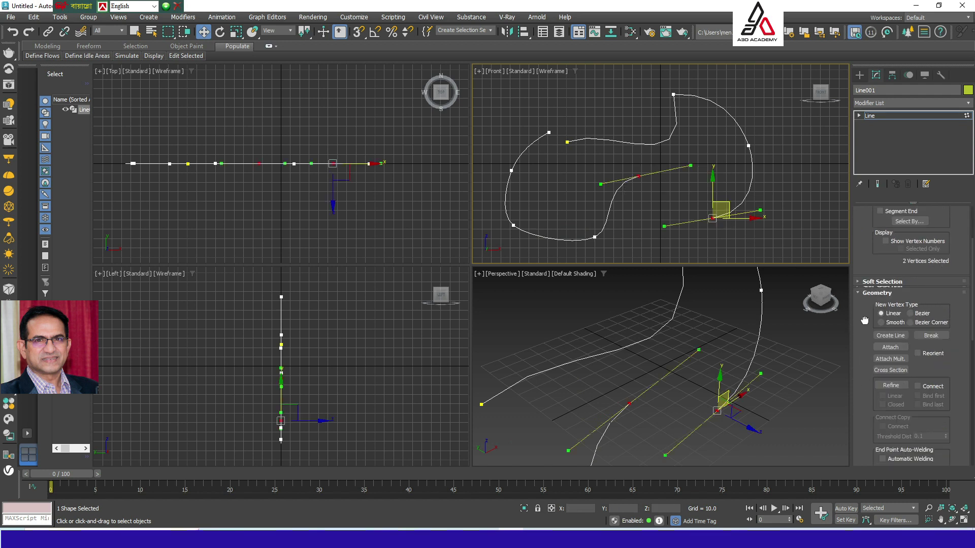
pyautogui.click(890, 429)
pyautogui.moveTo(667, 198); pyautogui.dragTo(828, 321)
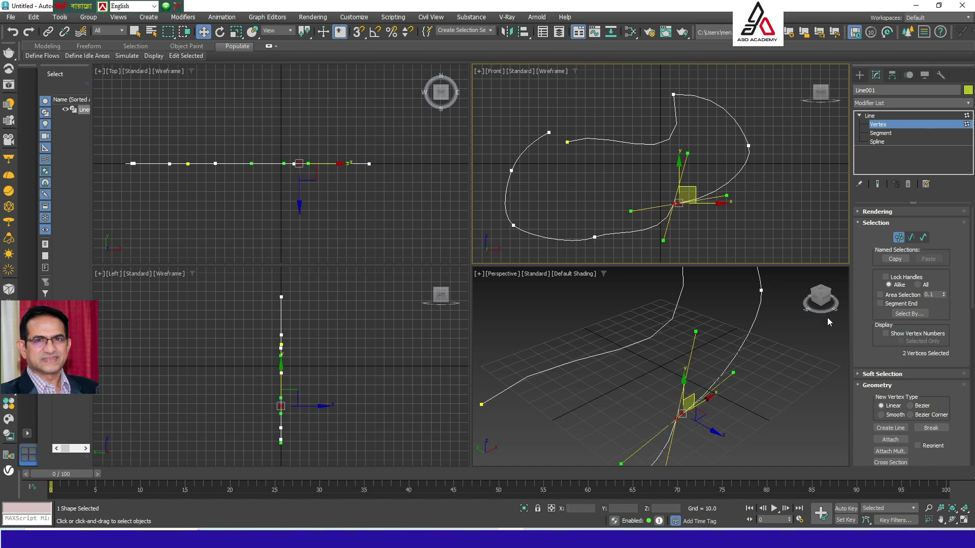
pyautogui.scroll(-5, 886, 361)
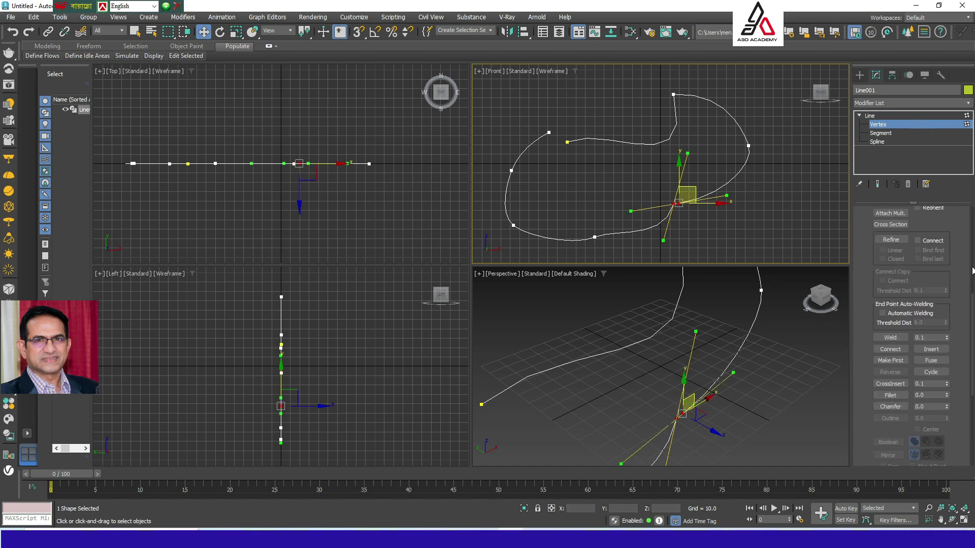
pyautogui.click(892, 338)
pyautogui.click(899, 340)
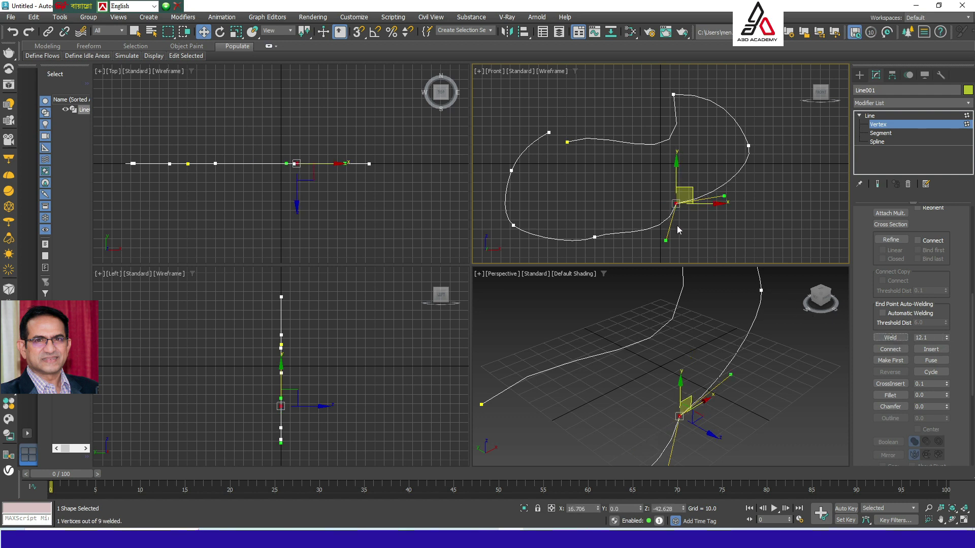
# - Smooth both sides of the welded joint's curve, then delete the Line001 shape
pyautogui.click(676, 203)
pyautogui.moveTo(730, 199); pyautogui.dragTo(705, 200)
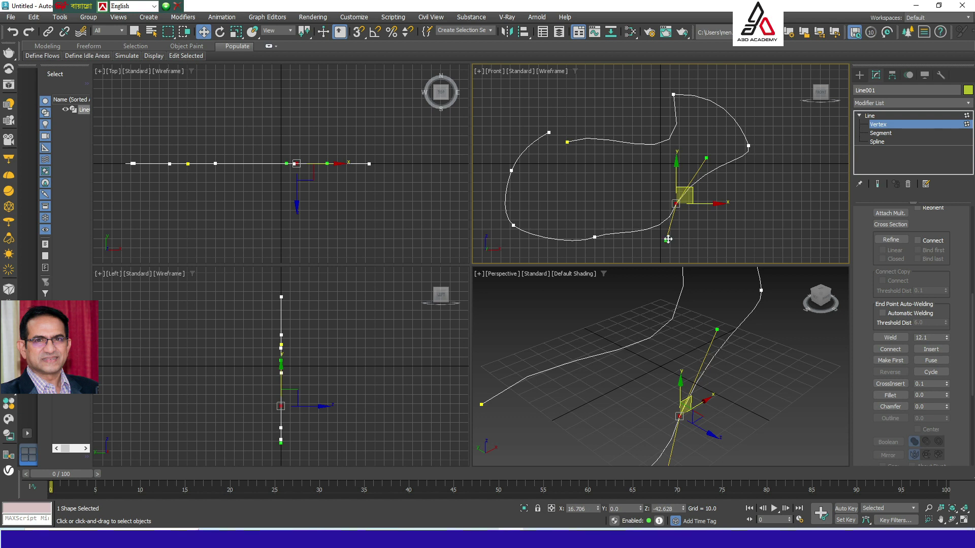
pyautogui.moveTo(667, 239); pyautogui.dragTo(653, 237)
pyautogui.click(717, 286)
pyautogui.press('1')
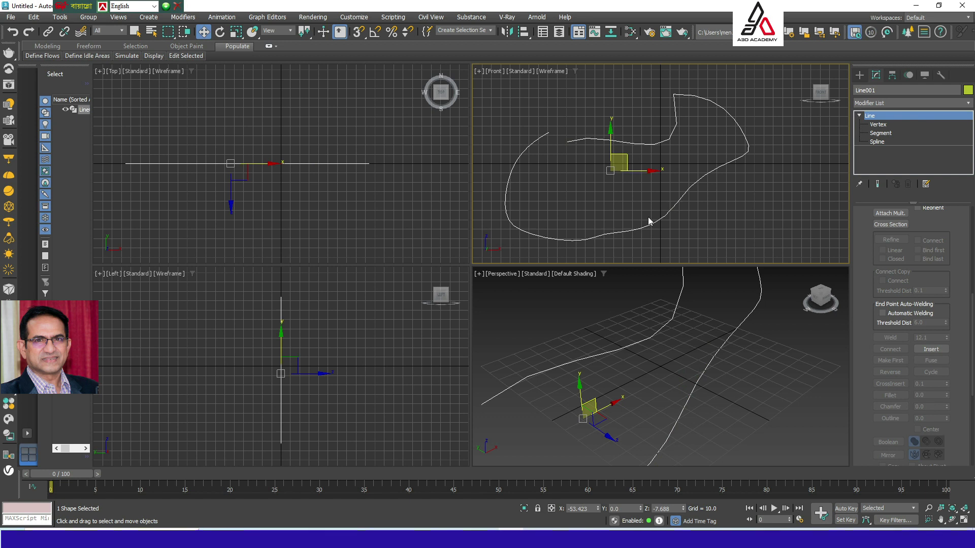
pyautogui.press('Delete')
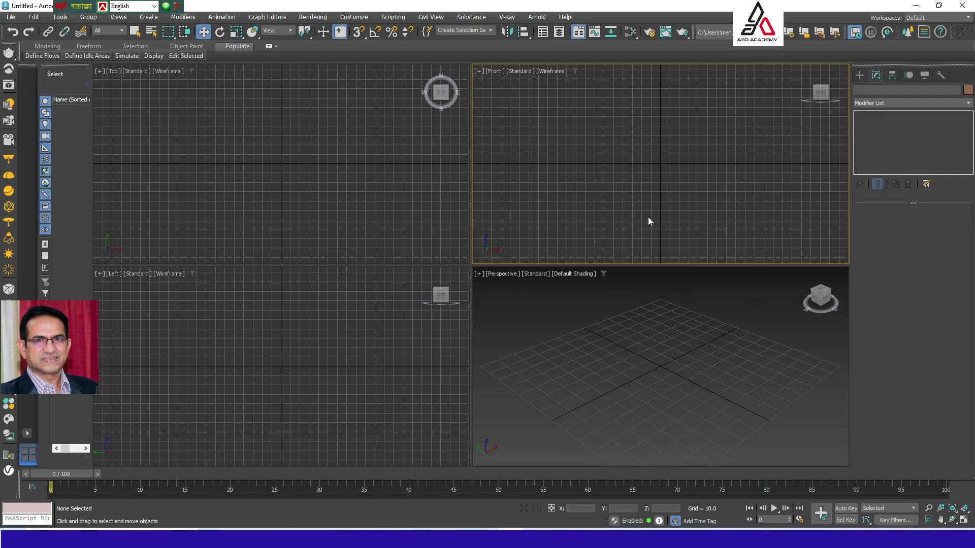
# - Maximize the Front viewport, pan the origin lower, and arm the Line spline tool
pyautogui.click(963, 521)
pyautogui.moveTo(501, 250); pyautogui.dragTo(503, 351, button='middle')
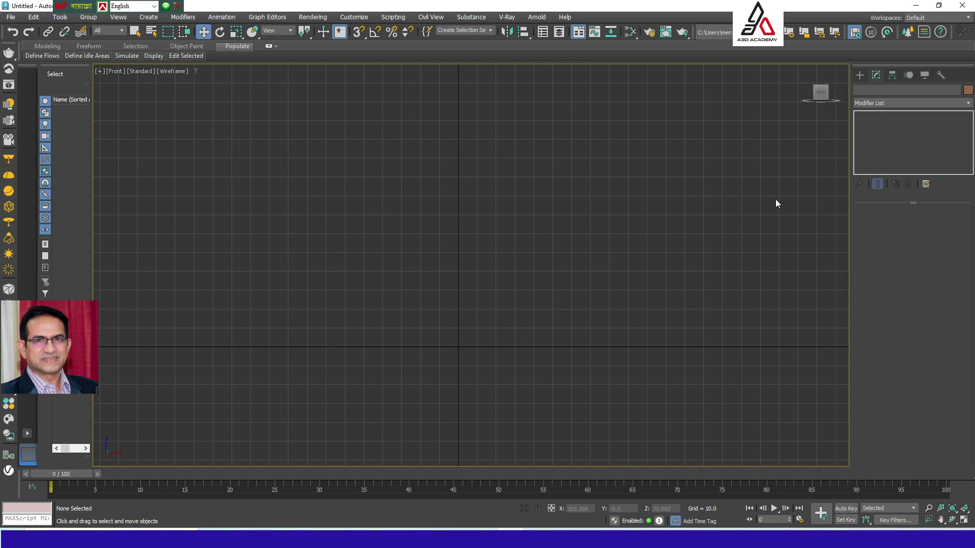
pyautogui.click(858, 75)
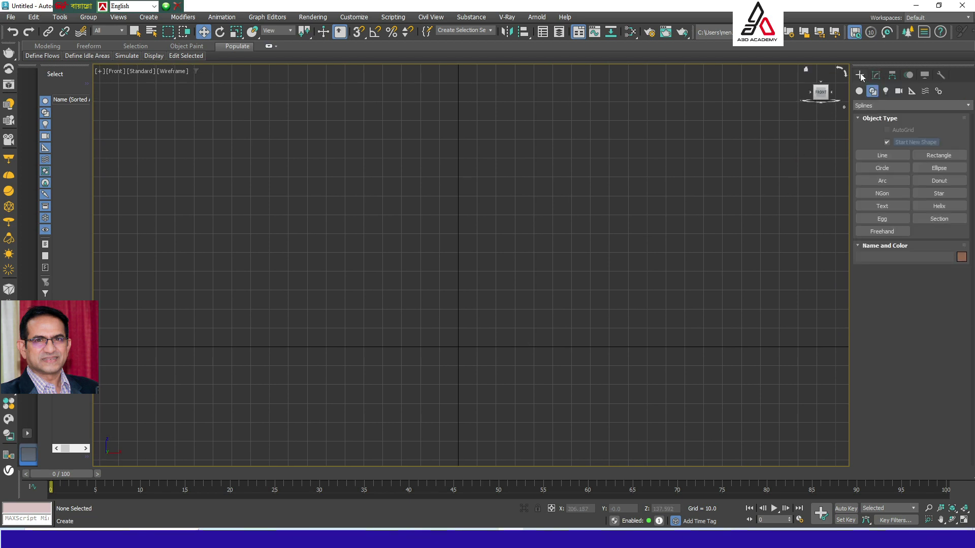
pyautogui.click(883, 156)
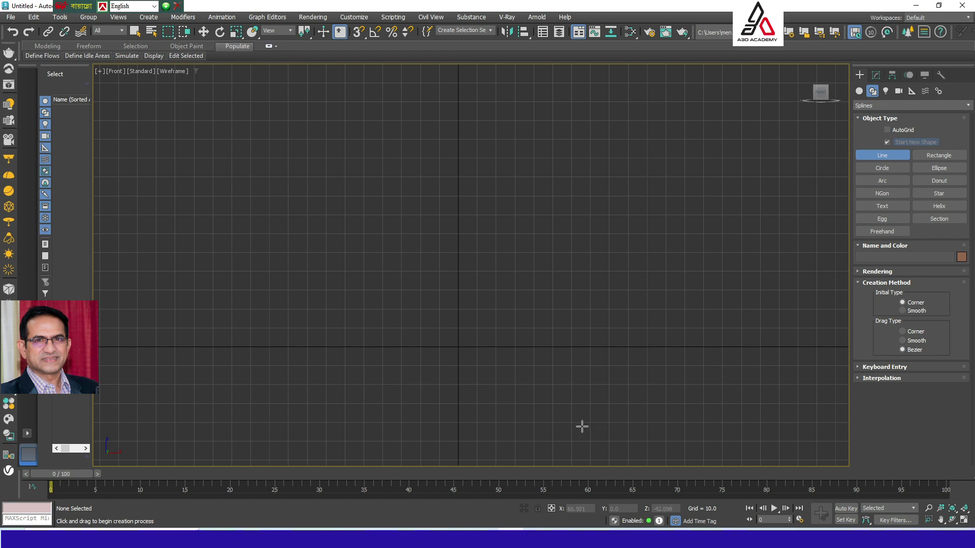
# - Draw a curved trunk line from the bottom up to the top
pyautogui.click(570, 437)
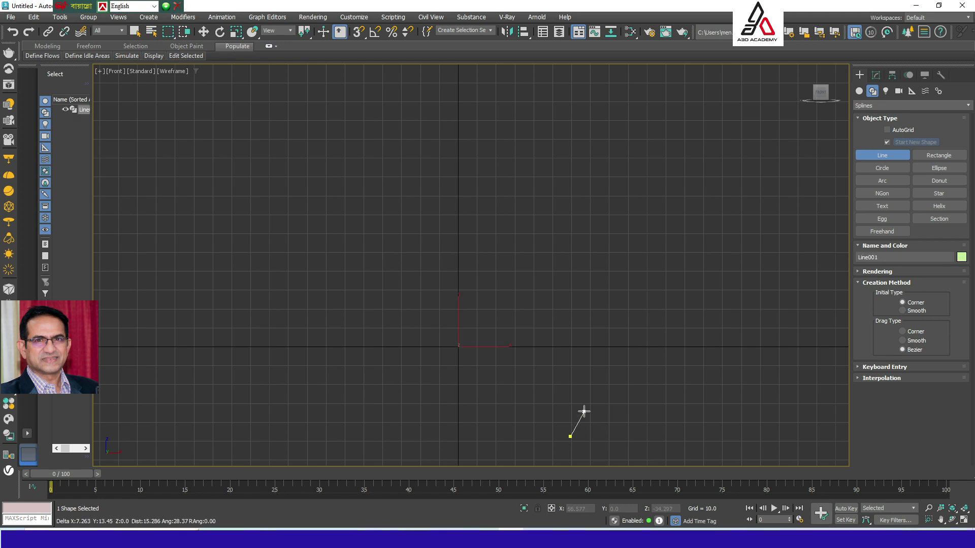
pyautogui.moveTo(603, 306); pyautogui.dragTo(605, 263)
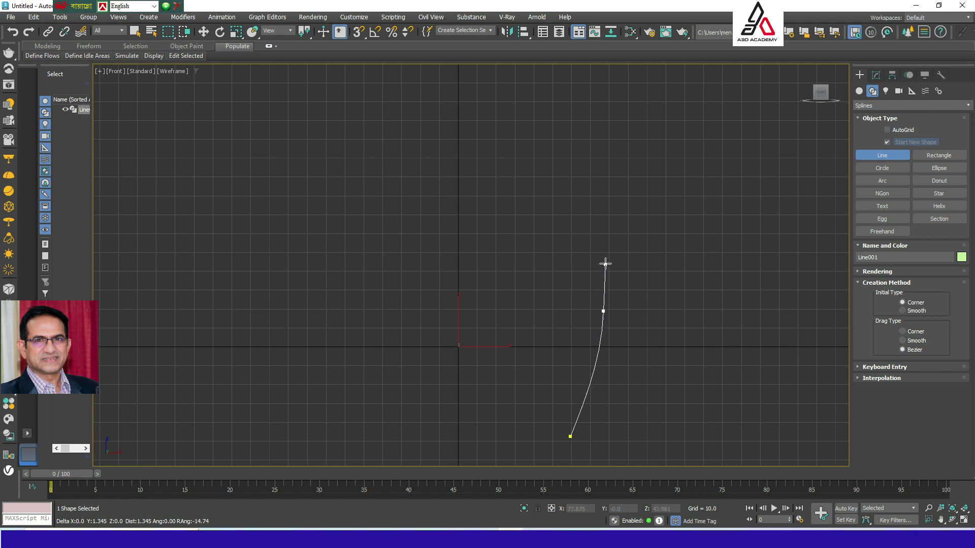
pyautogui.moveTo(576, 170); pyautogui.dragTo(523, 116)
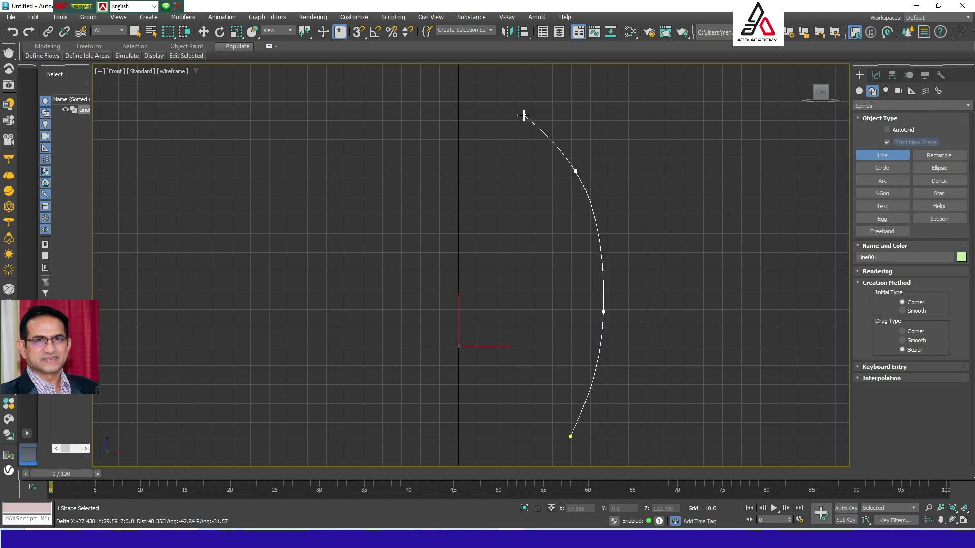
pyautogui.click(496, 83)
pyautogui.rightClick(494, 97)
# - Draw a short second line forming a branch near the top
pyautogui.click(501, 78)
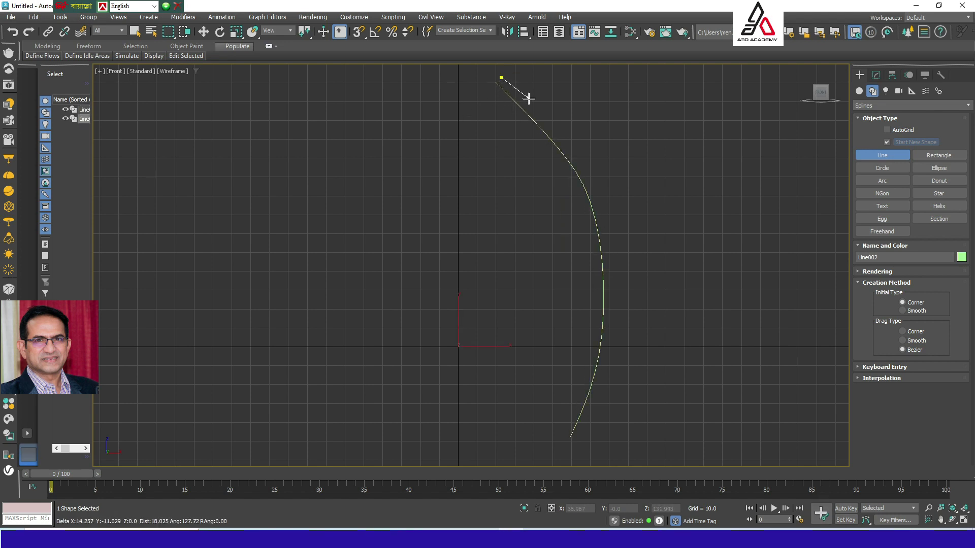
pyautogui.click(542, 109)
pyautogui.click(568, 116)
pyautogui.click(568, 67)
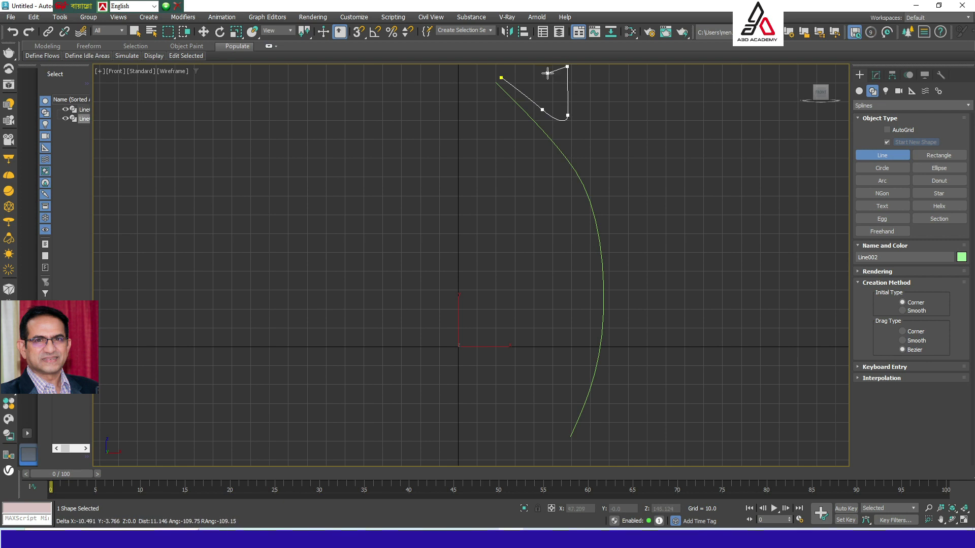
pyautogui.rightClick(569, 67)
# - Draw a third line that dips low in the middle and rises to the upper right
pyautogui.click(580, 66)
pyautogui.click(595, 124)
pyautogui.click(637, 183)
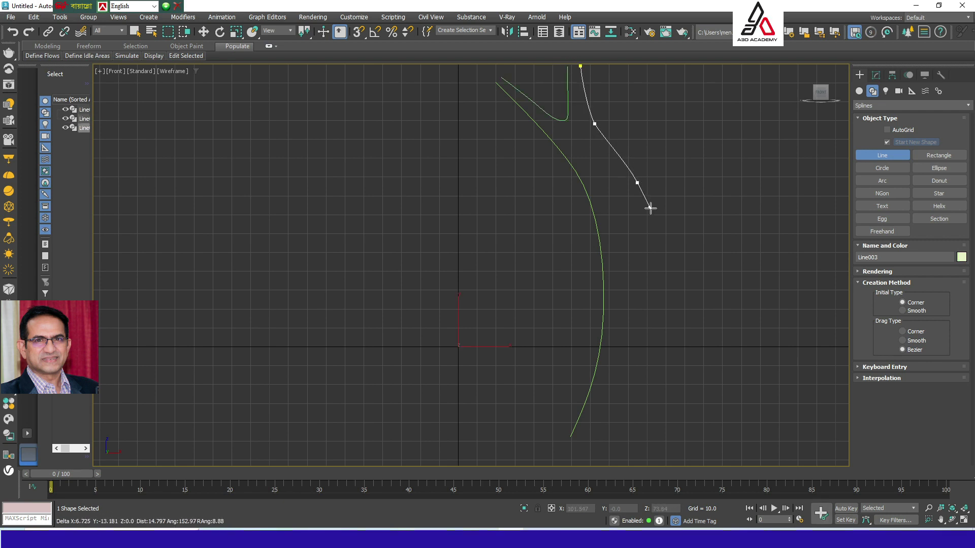
pyautogui.click(678, 217)
pyautogui.click(730, 138)
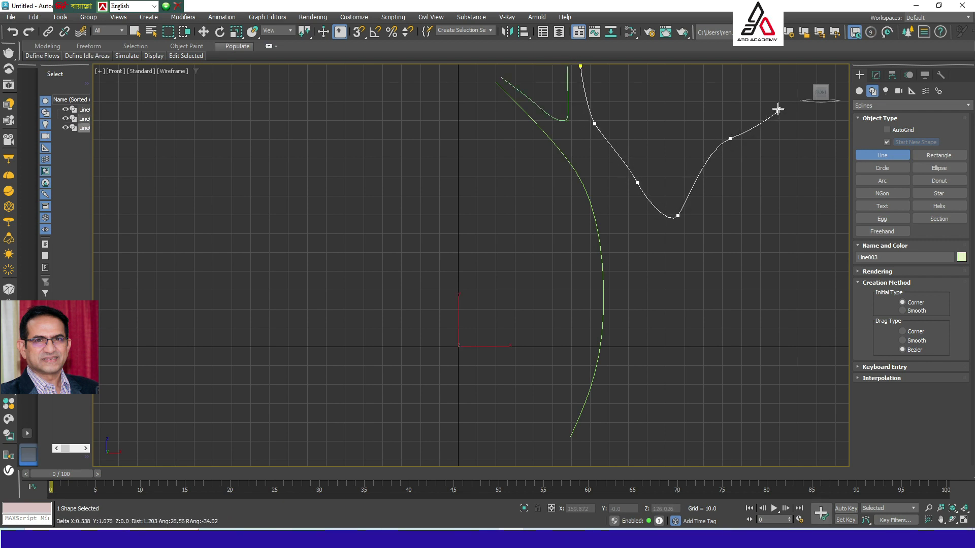
pyautogui.click(776, 110)
pyautogui.rightClick(772, 128)
# - Draw a fourth line from the upper right down to the bottom
pyautogui.click(786, 116)
pyautogui.click(740, 145)
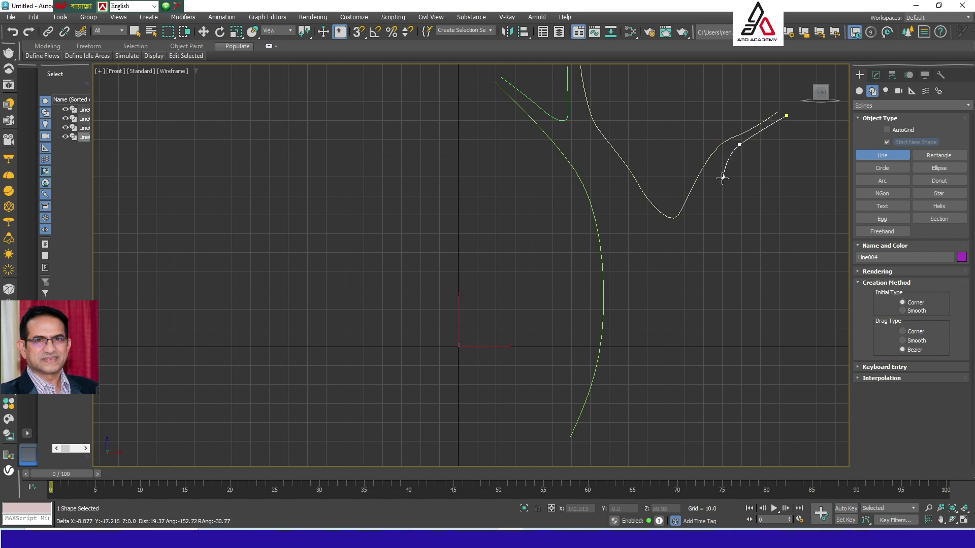
pyautogui.click(718, 190)
pyautogui.click(694, 230)
pyautogui.click(694, 275)
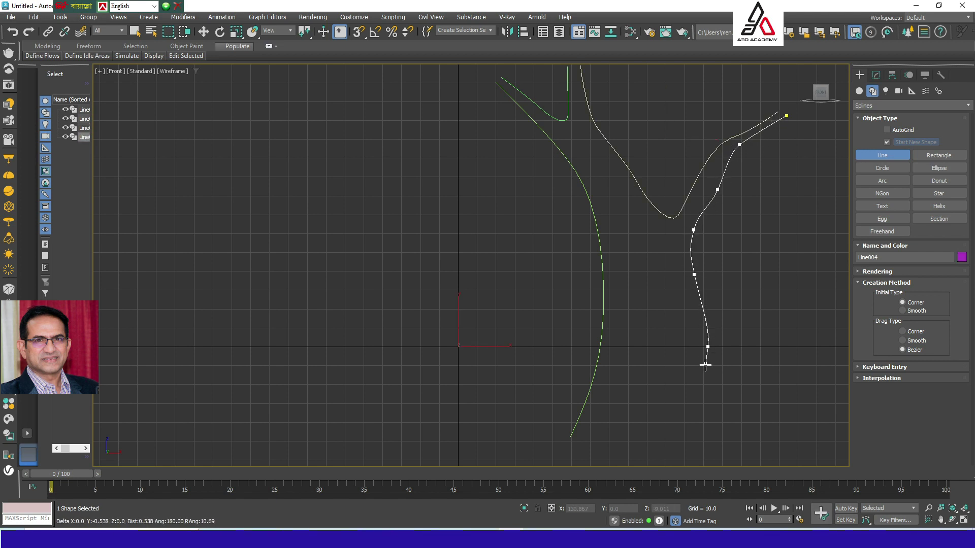
pyautogui.click(708, 347)
pyautogui.click(706, 413)
pyautogui.click(764, 436)
pyautogui.click(796, 449)
pyautogui.rightClick(681, 454)
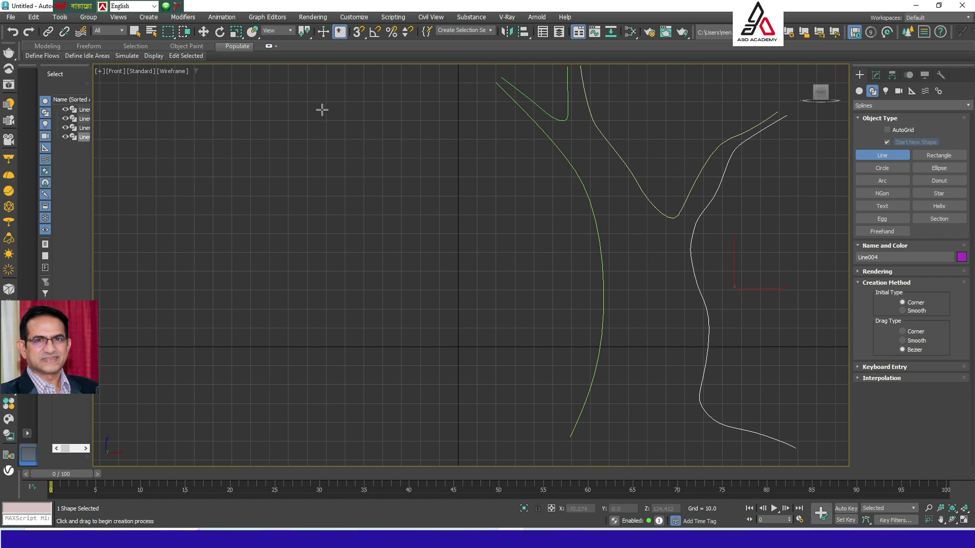
# - Draw a wavy fifth canopy line across the top, then select all five lines
pyautogui.click(295, 69)
pyautogui.click(295, 137)
pyautogui.click(367, 167)
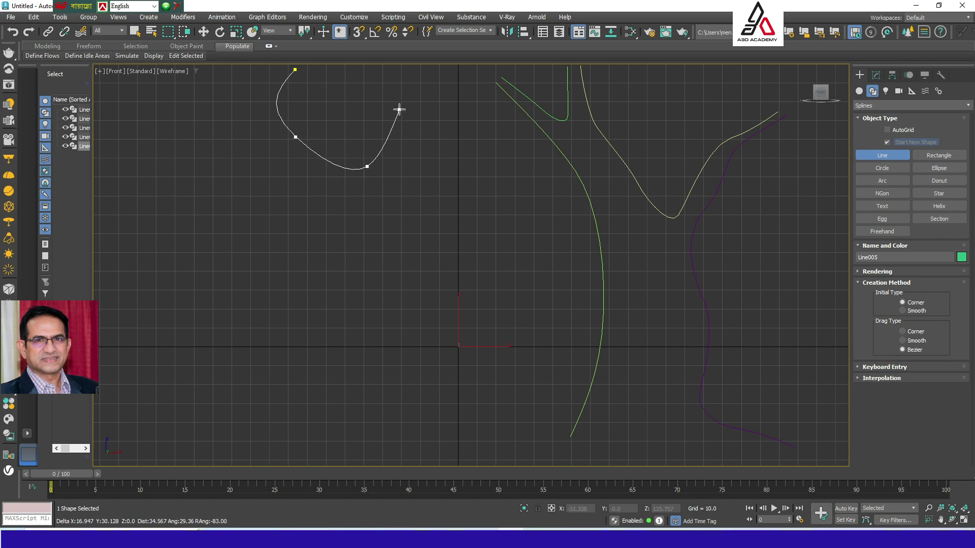
pyautogui.click(399, 110)
pyautogui.click(452, 180)
pyautogui.click(513, 166)
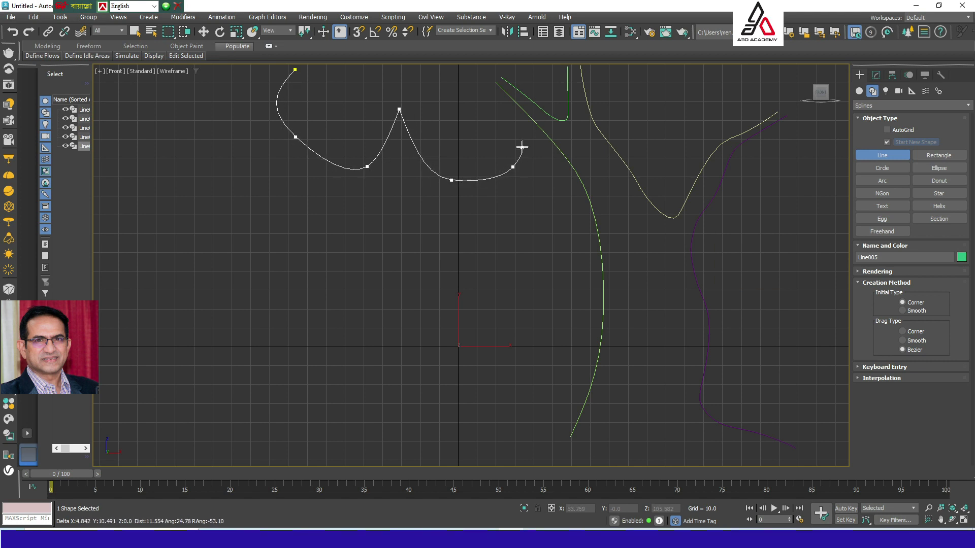
pyautogui.click(525, 105)
pyautogui.click(602, 101)
pyautogui.click(638, 75)
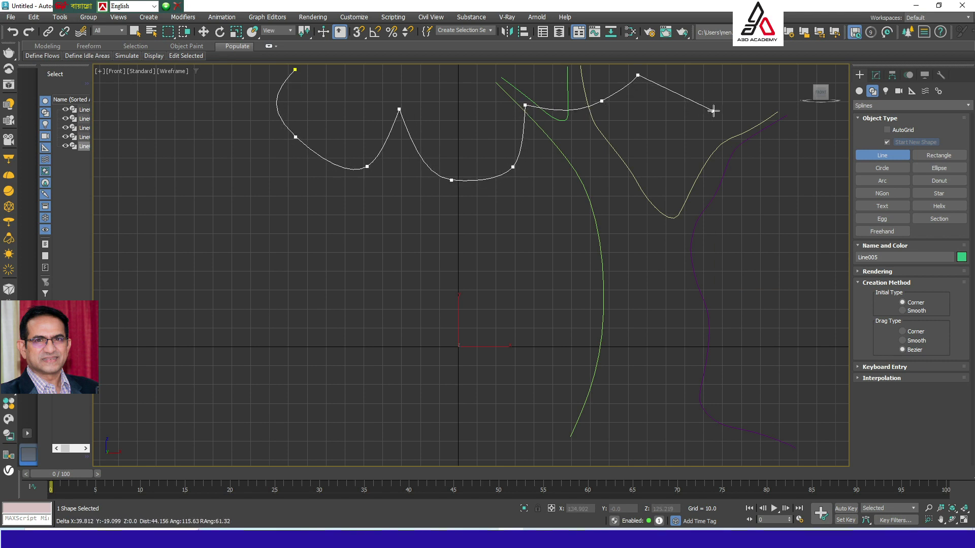
pyautogui.click(714, 111)
pyautogui.click(752, 108)
pyautogui.click(763, 160)
pyautogui.click(822, 173)
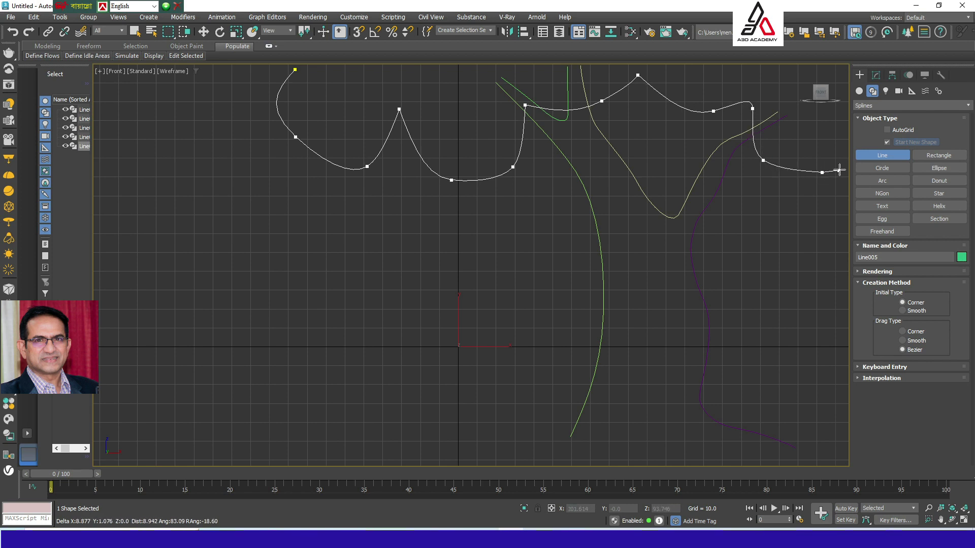
pyautogui.click(849, 161)
pyautogui.rightClick(849, 161)
pyautogui.press('w')
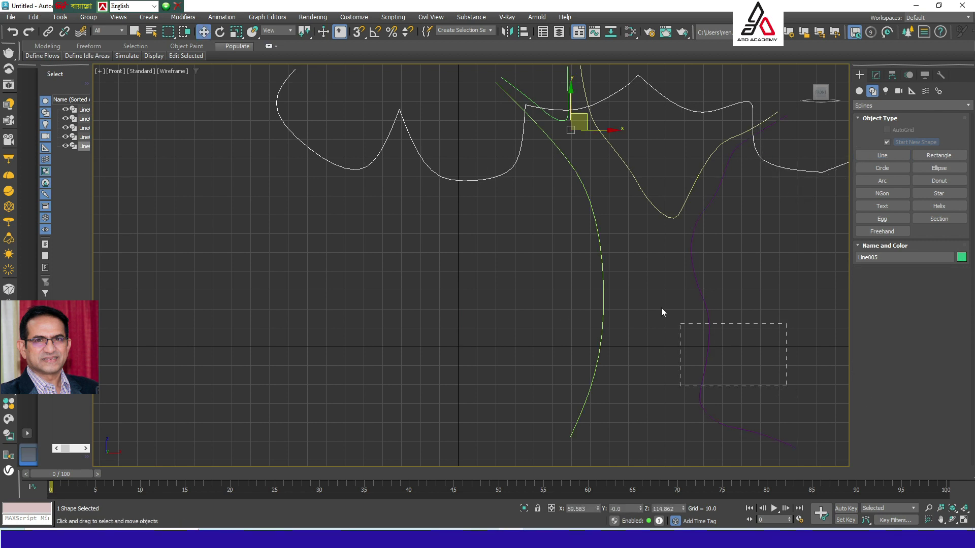
pyautogui.hotkey('ctrl', 'a')
# - Set the colour of the five tree lines to white
pyautogui.click(962, 257)
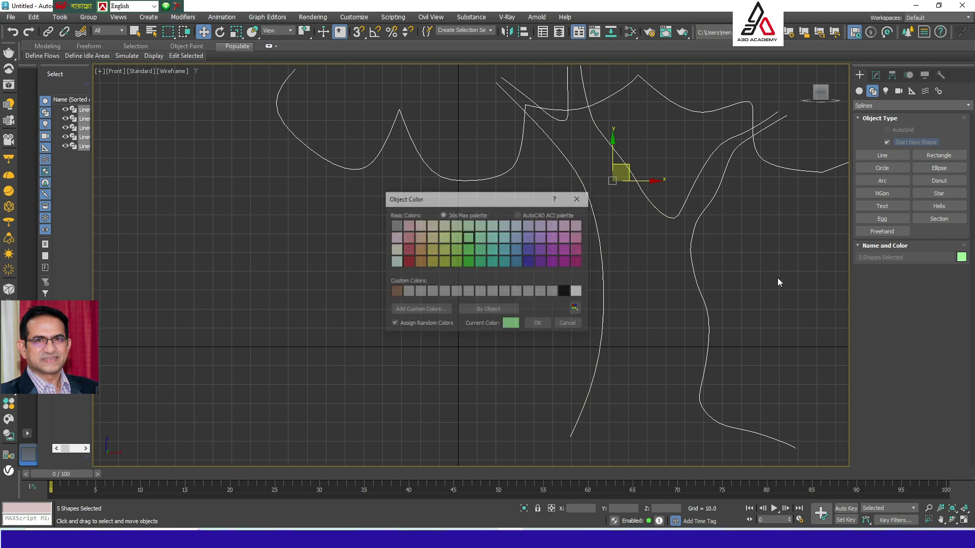
pyautogui.click(578, 291)
pyautogui.click(547, 325)
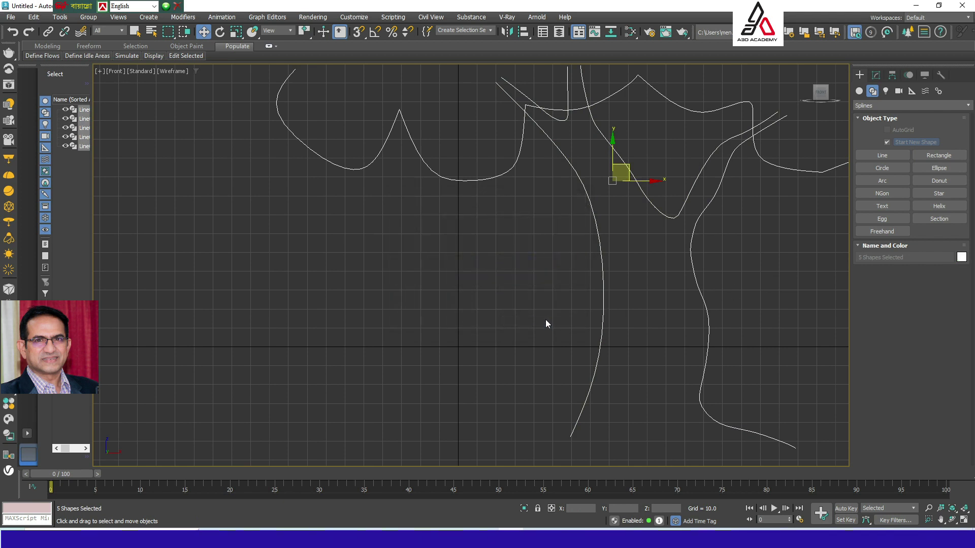
# - Select the trunk curve Line001 and move it slightly right along X
pyautogui.click(741, 305)
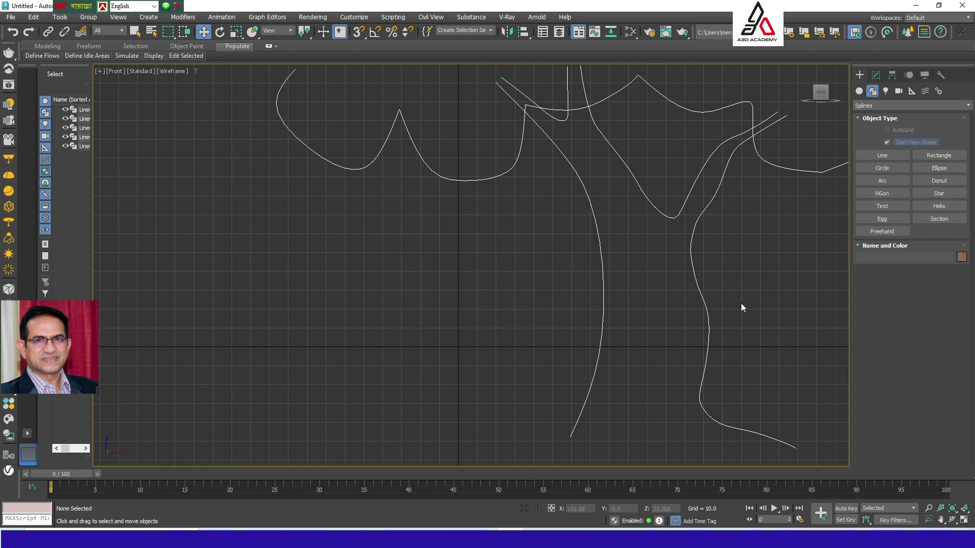
pyautogui.click(604, 259)
pyautogui.click(618, 284)
pyautogui.click(604, 286)
pyautogui.moveTo(603, 255); pyautogui.dragTo(609, 279)
# - In Vertex mode, move Line001's vertices right and up, rotating the upper tangents
pyautogui.click(876, 76)
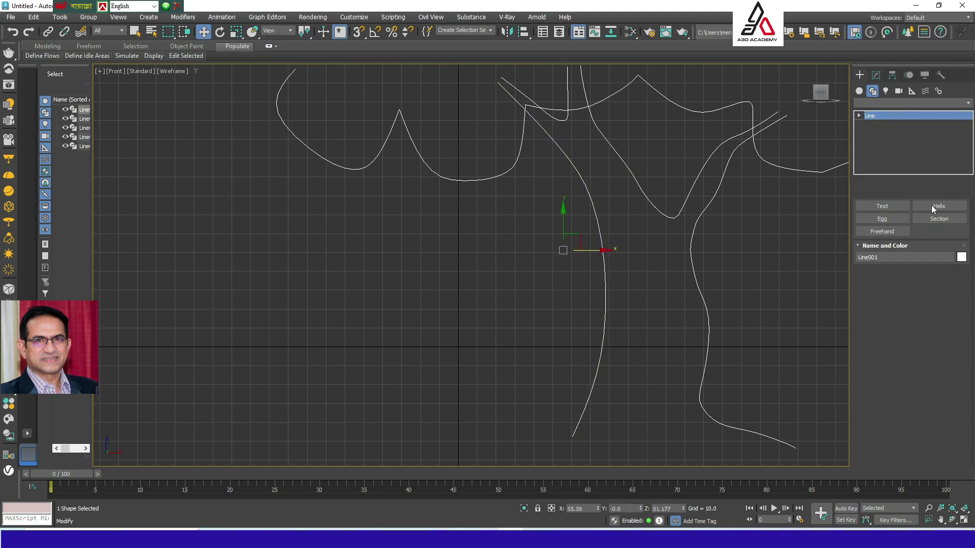
pyautogui.click(897, 237)
pyautogui.click(606, 309)
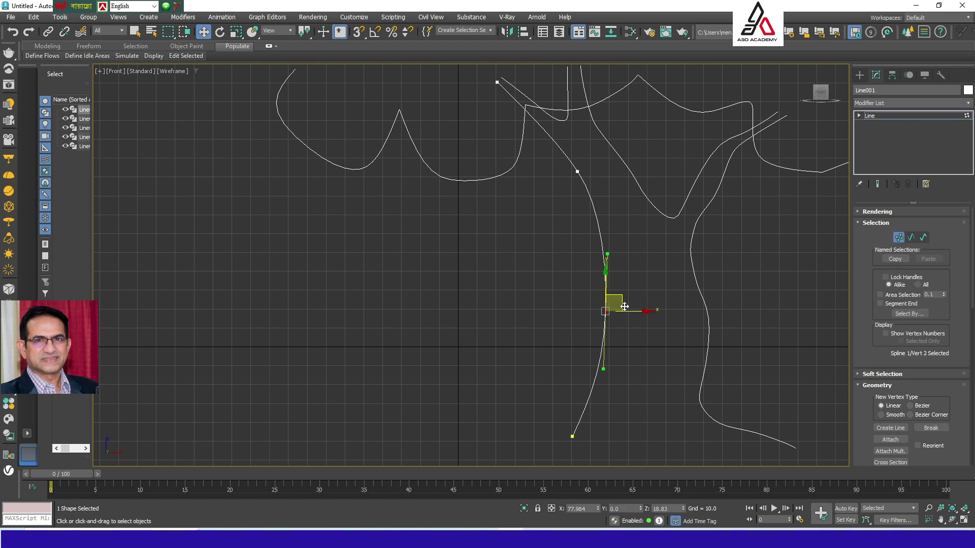
pyautogui.moveTo(607, 309); pyautogui.dragTo(627, 312)
pyautogui.click(576, 170)
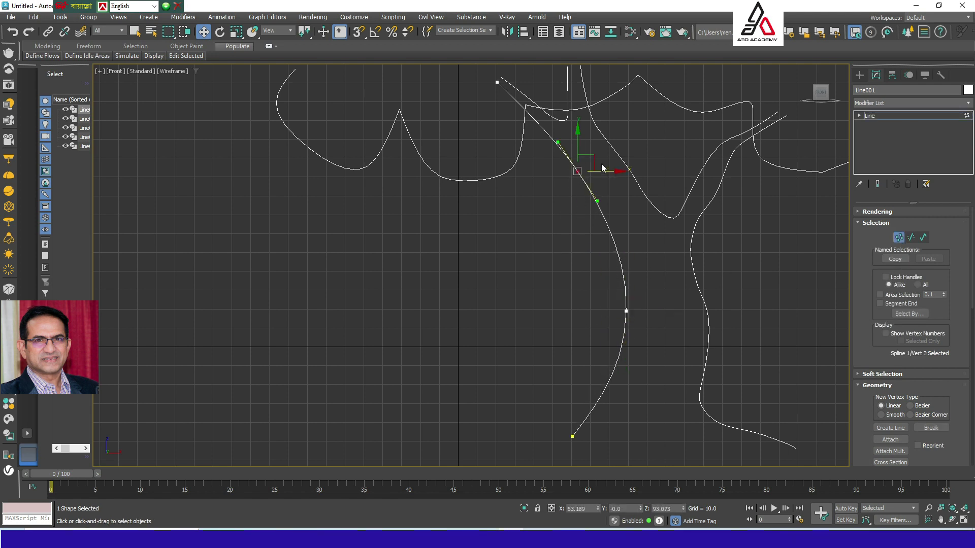
pyautogui.moveTo(593, 166); pyautogui.dragTo(612, 160)
pyautogui.moveTo(567, 138); pyautogui.dragTo(627, 166)
# - Push the lower vertex right, smooth the upper tangent, then exit Vertex mode and deselect
pyautogui.click(626, 311)
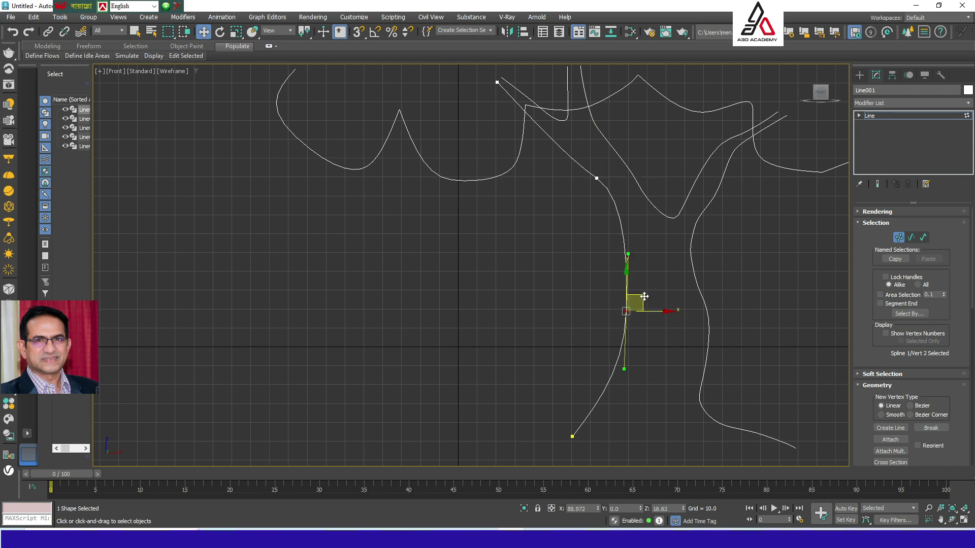
pyautogui.moveTo(645, 296); pyautogui.dragTo(656, 301)
pyautogui.click(596, 178)
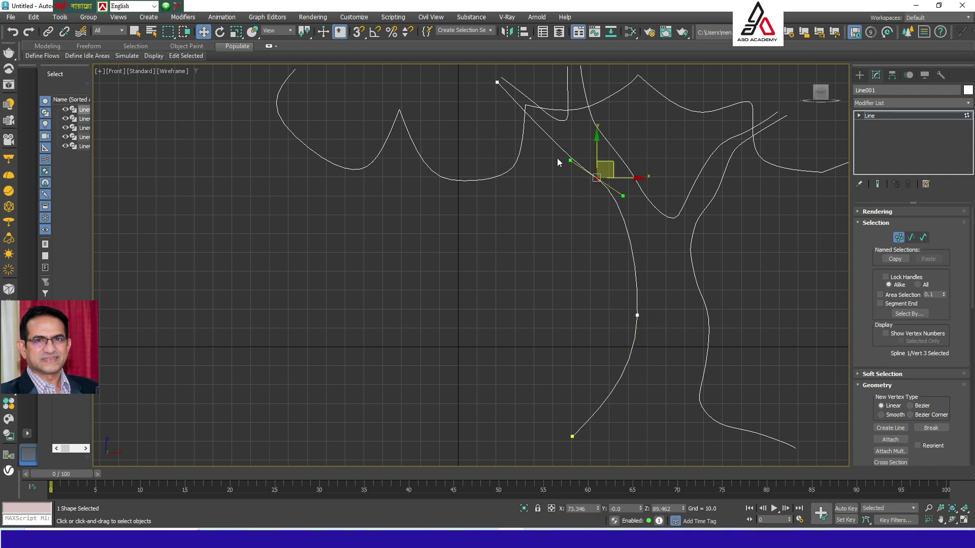
pyautogui.moveTo(571, 161); pyautogui.dragTo(616, 172)
pyautogui.click(662, 388)
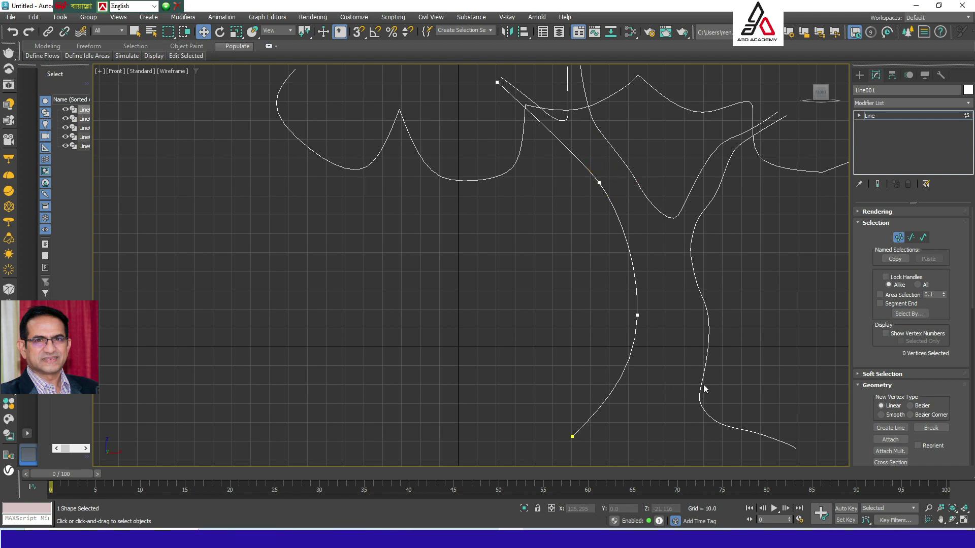
pyautogui.click(899, 238)
pyautogui.click(743, 299)
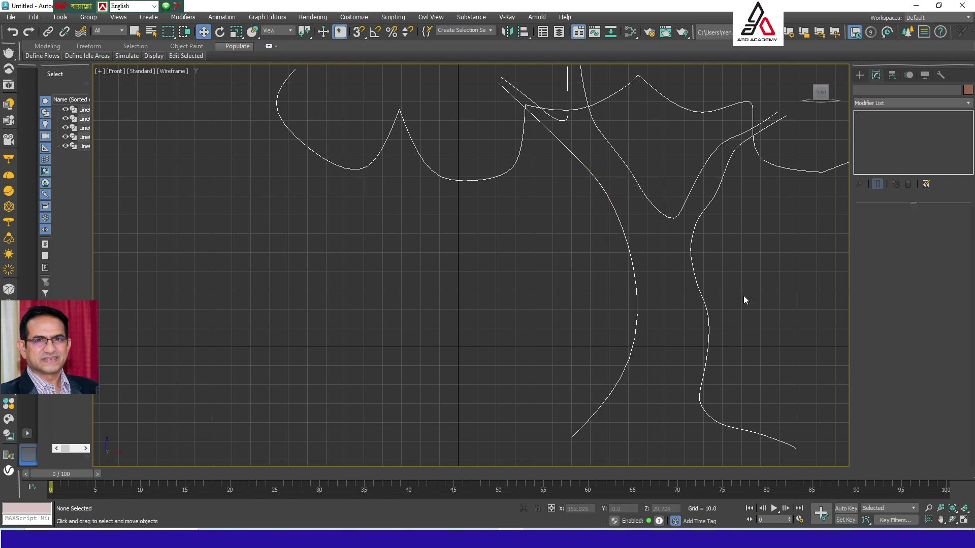
pyautogui.click(860, 75)
# - Draw a three-point ground line on the right side of the tree
pyautogui.click(881, 150)
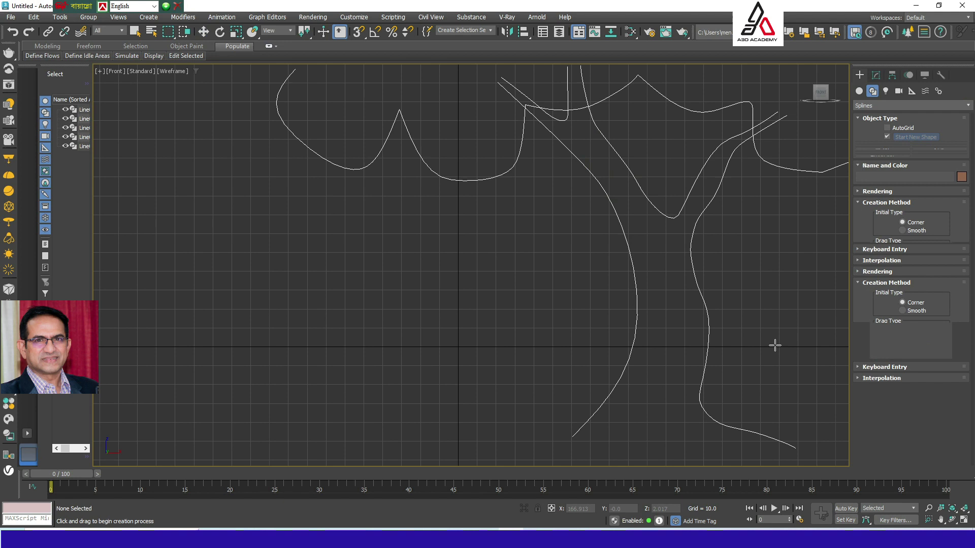
pyautogui.click(848, 343)
pyautogui.click(765, 349)
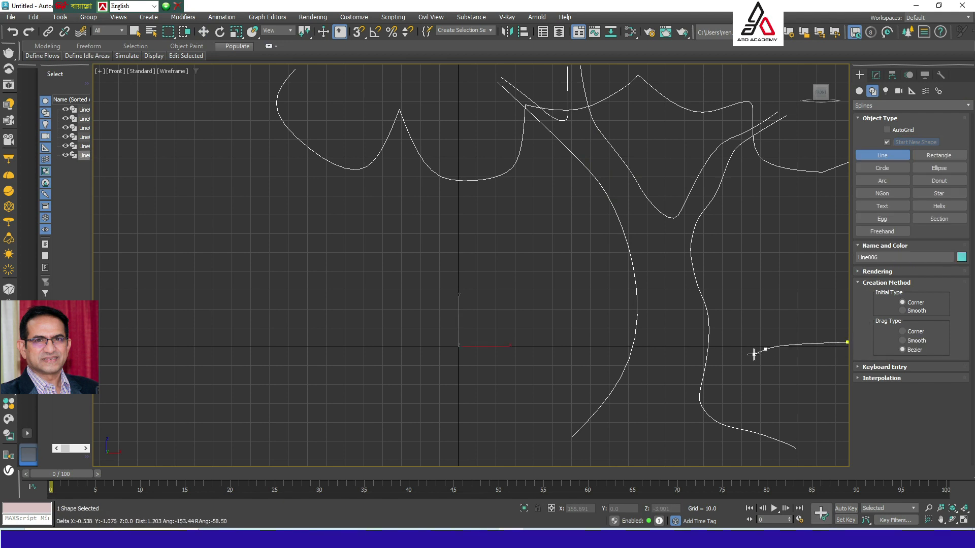
pyautogui.click(706, 365)
pyautogui.rightClick(647, 383)
# - Draw a long ground curve from the trunk to the left edge, discarding a stray line
pyautogui.click(618, 380)
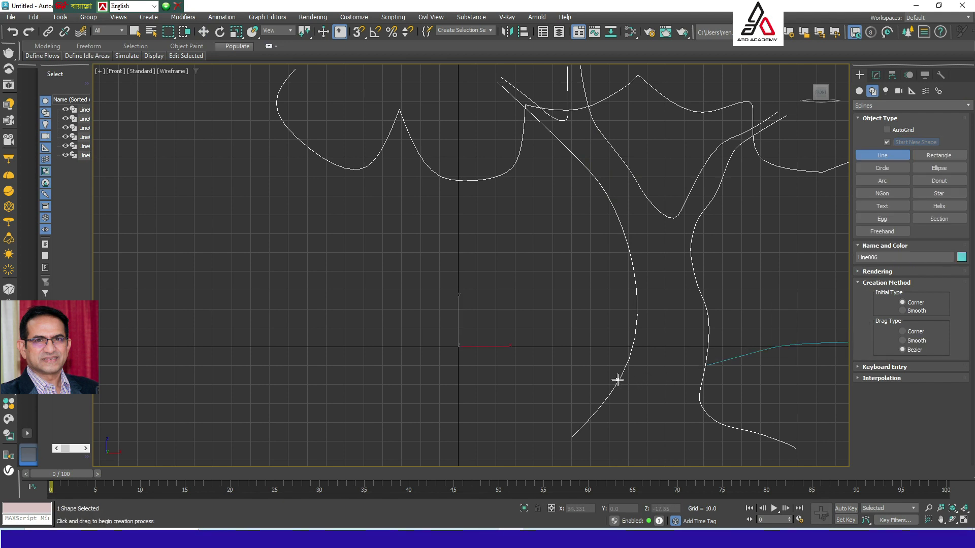
pyautogui.click(512, 376)
pyautogui.click(401, 401)
pyautogui.click(234, 431)
pyautogui.click(185, 433)
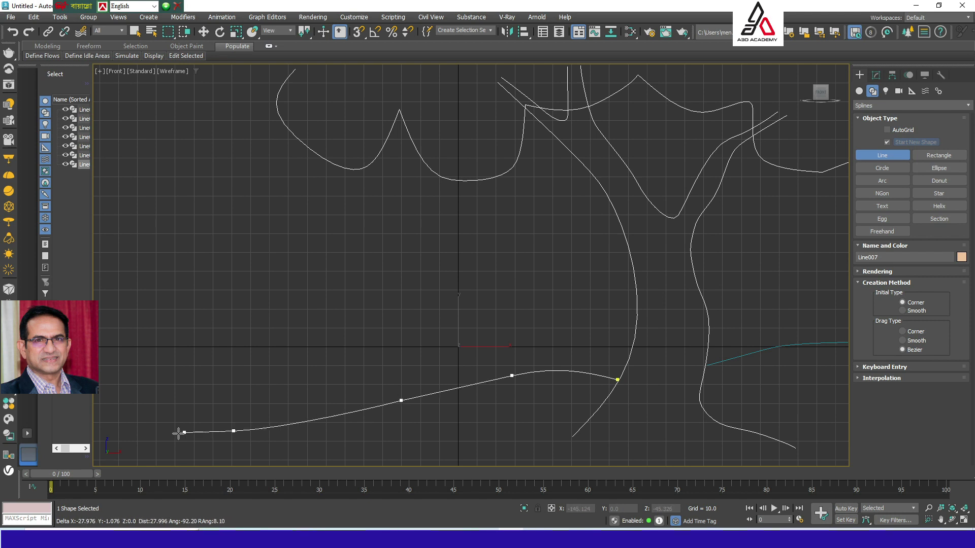
pyautogui.click(107, 444)
pyautogui.rightClick(302, 372)
pyautogui.click(517, 339)
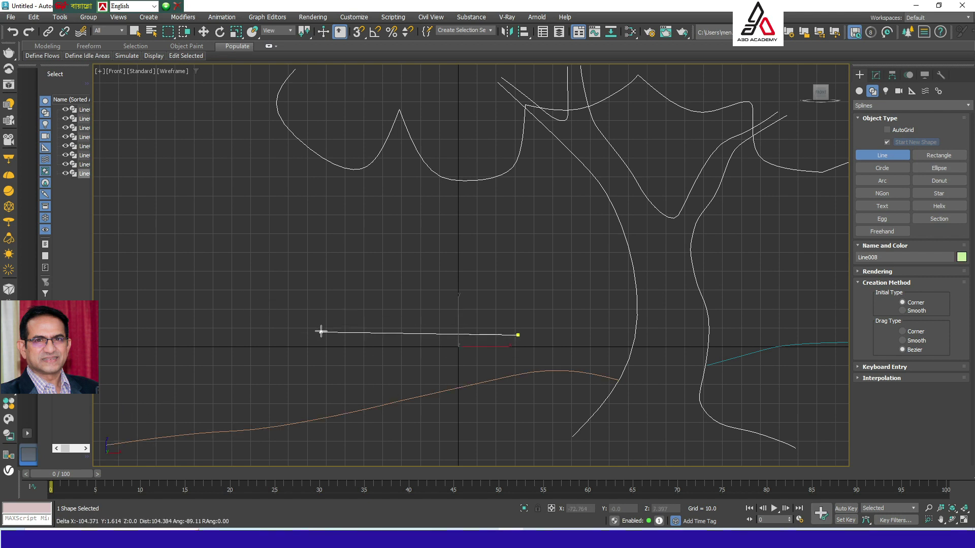
pyautogui.rightClick(290, 320)
# - Draw the boat hull as a closed outline
pyautogui.click(288, 312)
pyautogui.click(340, 331)
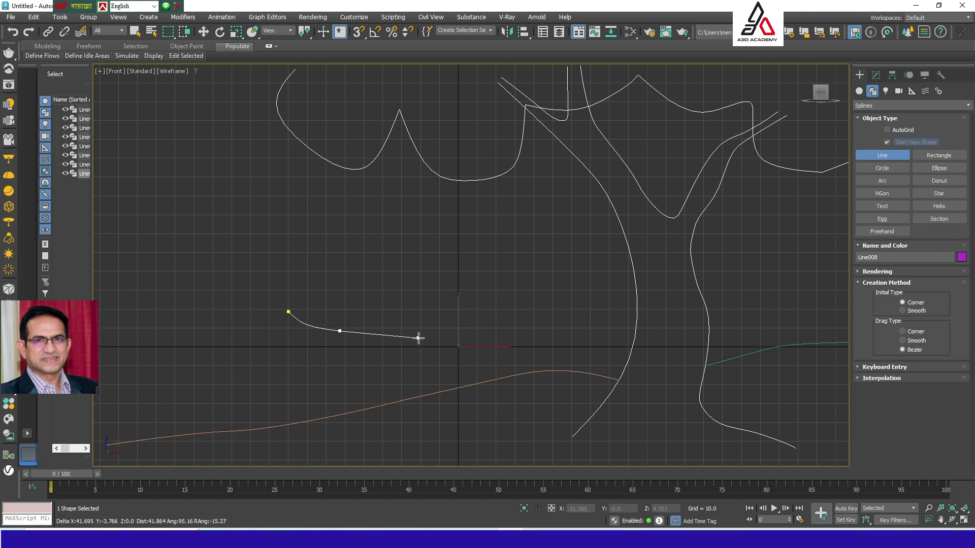
pyautogui.click(449, 332)
pyautogui.click(515, 314)
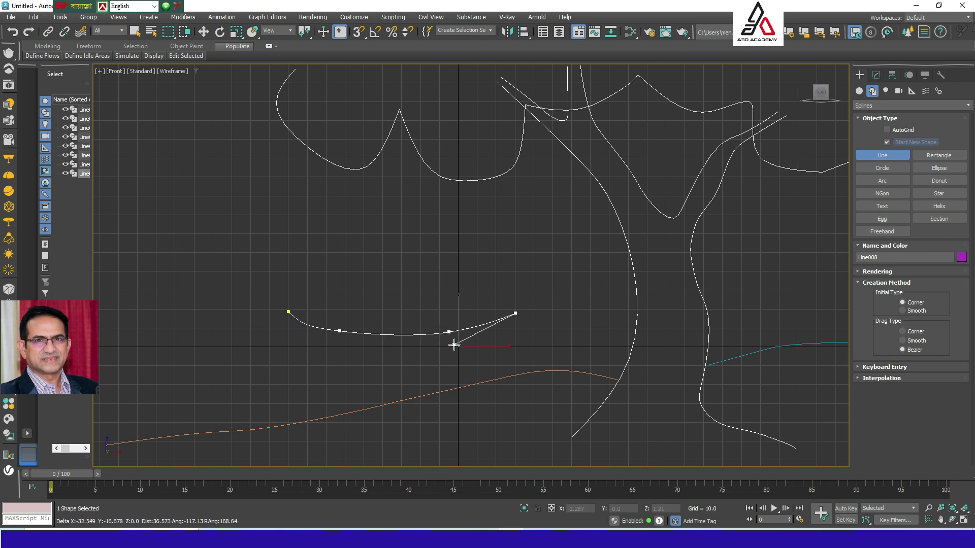
pyautogui.click(462, 345)
pyautogui.click(422, 345)
pyautogui.click(372, 349)
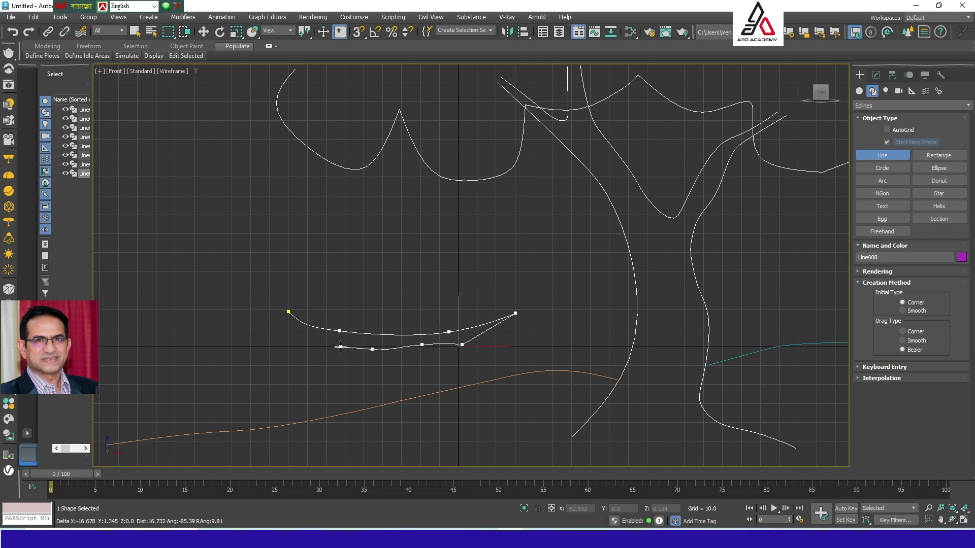
pyautogui.click(339, 347)
pyautogui.click(325, 346)
pyautogui.click(310, 336)
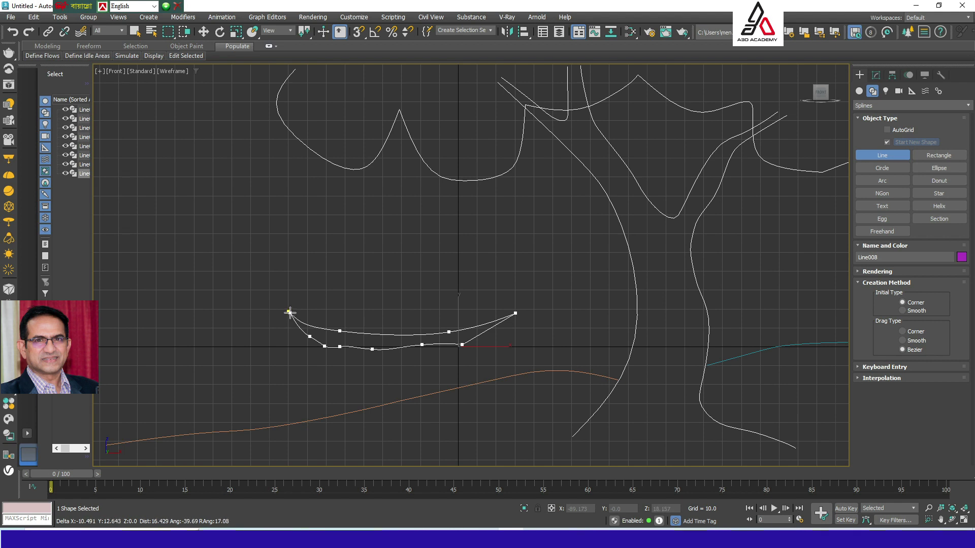
pyautogui.click(288, 312)
pyautogui.click(467, 277)
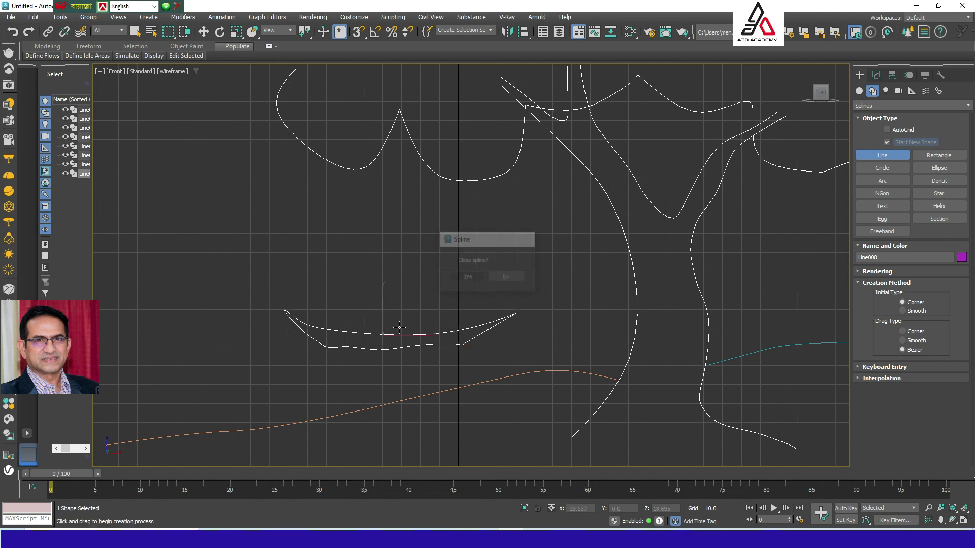
# - Draw the four-corner cabin outline on top of the hull
pyautogui.click(346, 330)
pyautogui.click(359, 303)
pyautogui.click(445, 303)
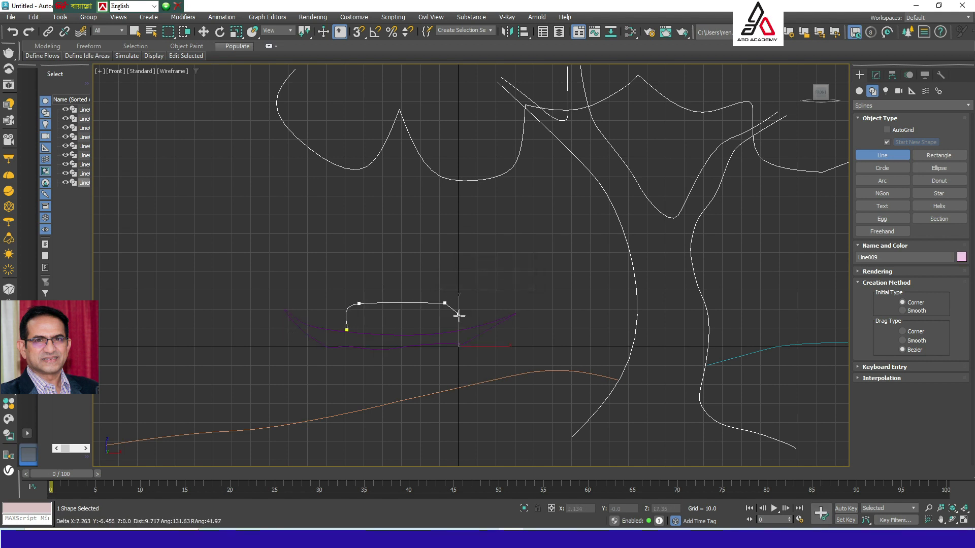
pyautogui.click(455, 332)
pyautogui.rightClick(455, 332)
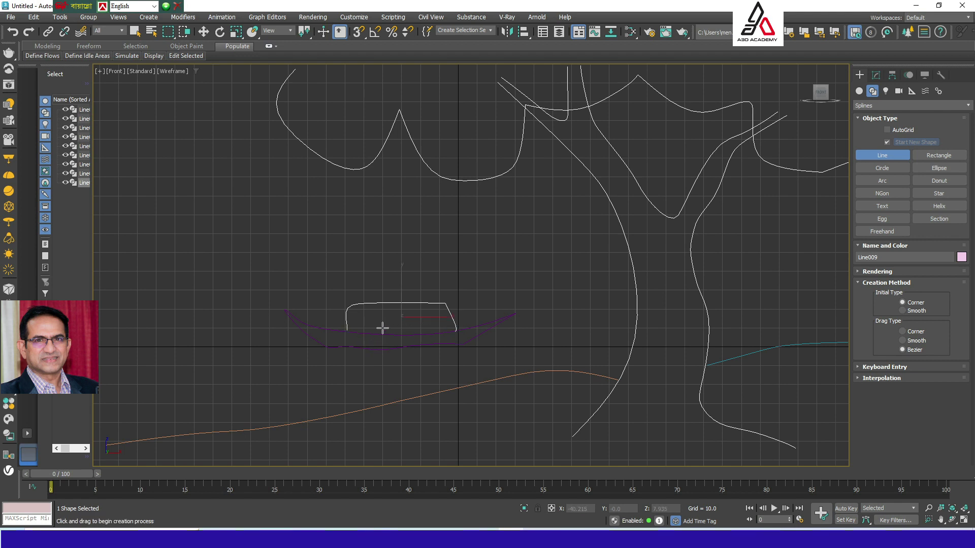
# - Draw the sail as a closed outline above the cabin
pyautogui.click(358, 184)
pyautogui.click(467, 200)
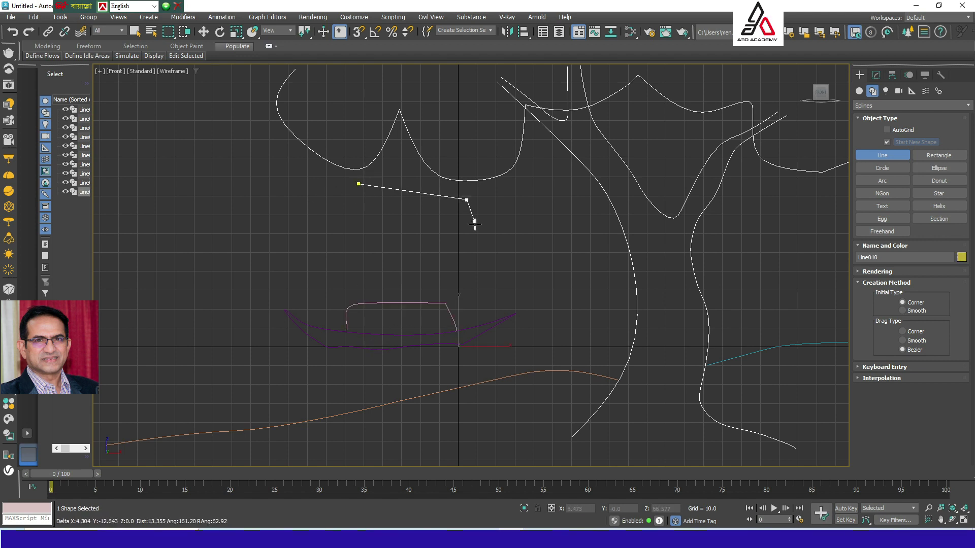
pyautogui.click(461, 250)
pyautogui.click(405, 297)
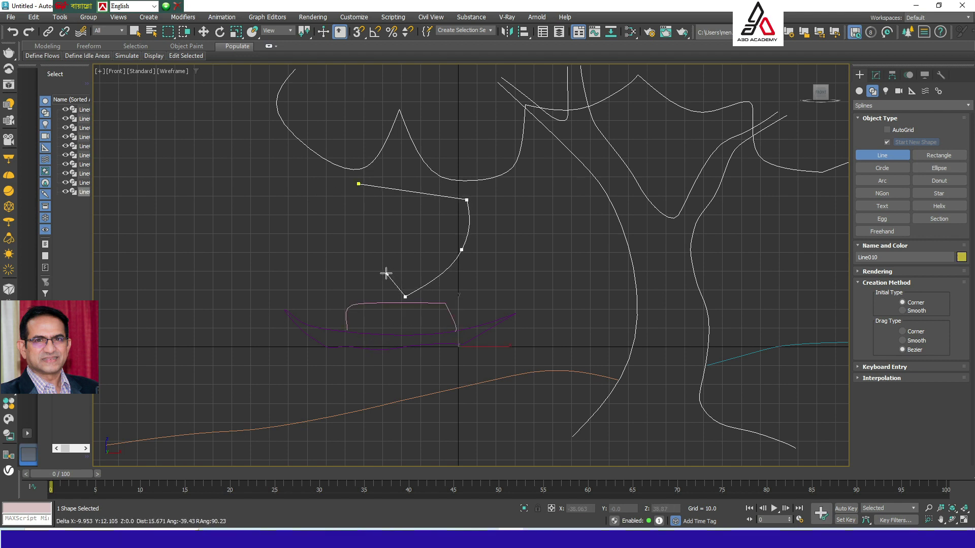
pyautogui.click(387, 274)
pyautogui.click(351, 291)
pyautogui.click(363, 256)
pyautogui.click(361, 206)
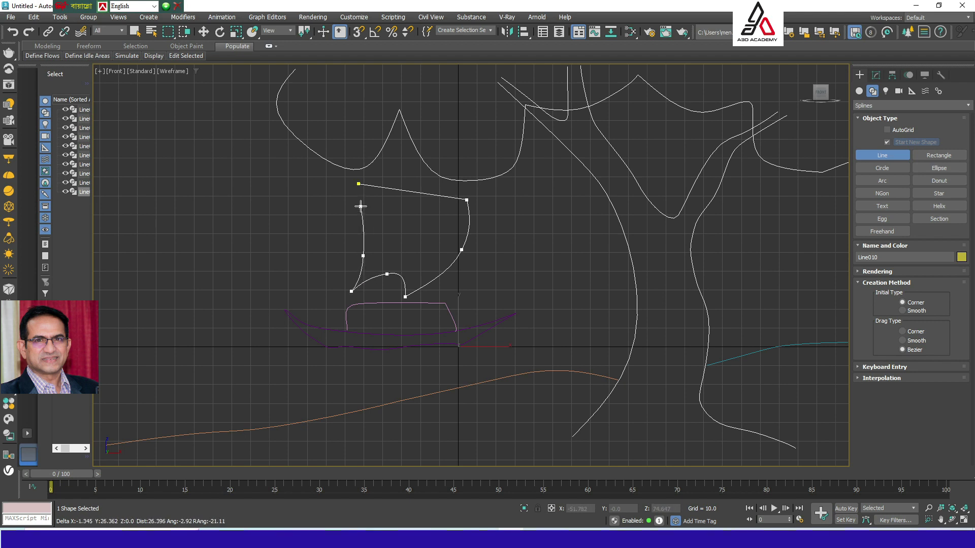
pyautogui.click(359, 184)
pyautogui.click(469, 279)
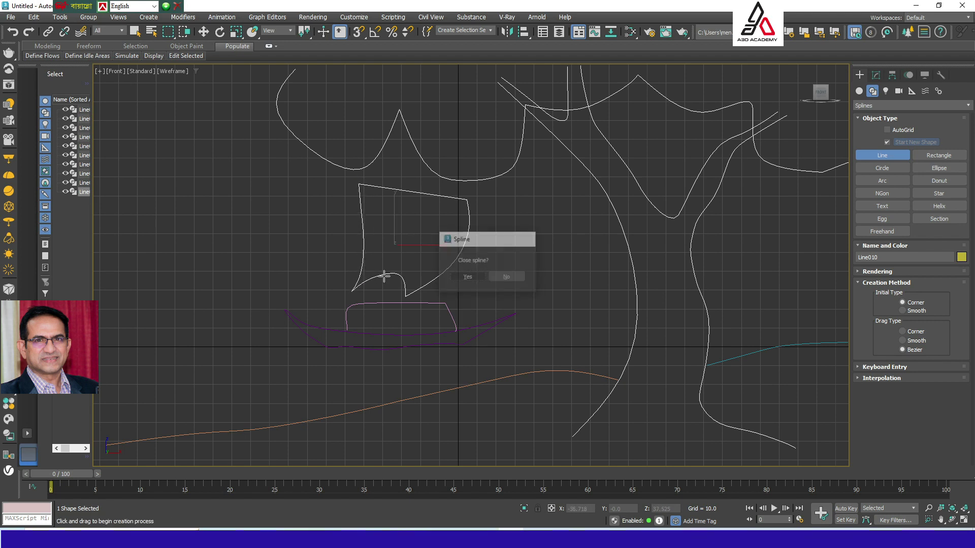
pyautogui.rightClick(330, 324)
# - Select the hull, cabin and sail and set their colour to white
pyautogui.click(557, 338)
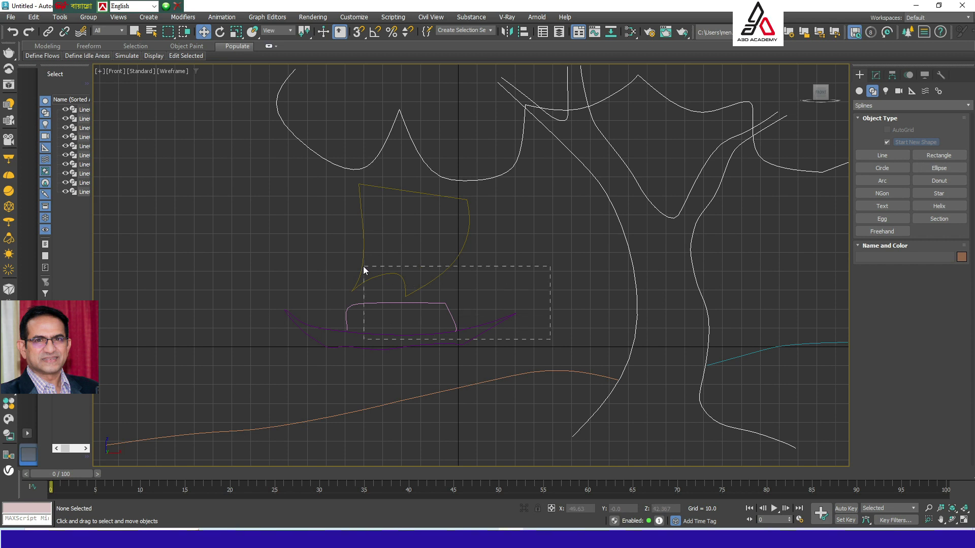
pyautogui.moveTo(364, 270); pyautogui.dragTo(363, 269)
pyautogui.click(961, 257)
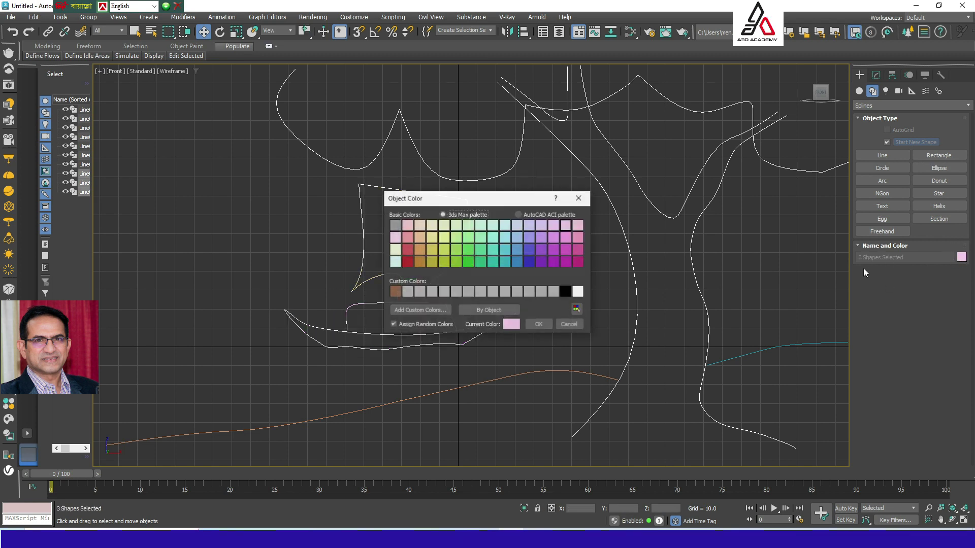
pyautogui.click(577, 292)
pyautogui.click(539, 324)
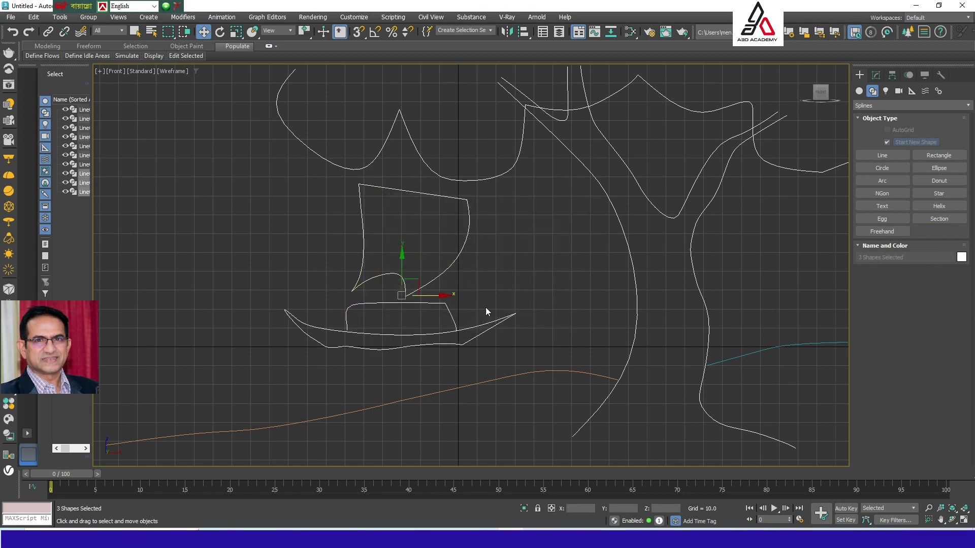
pyautogui.click(434, 291)
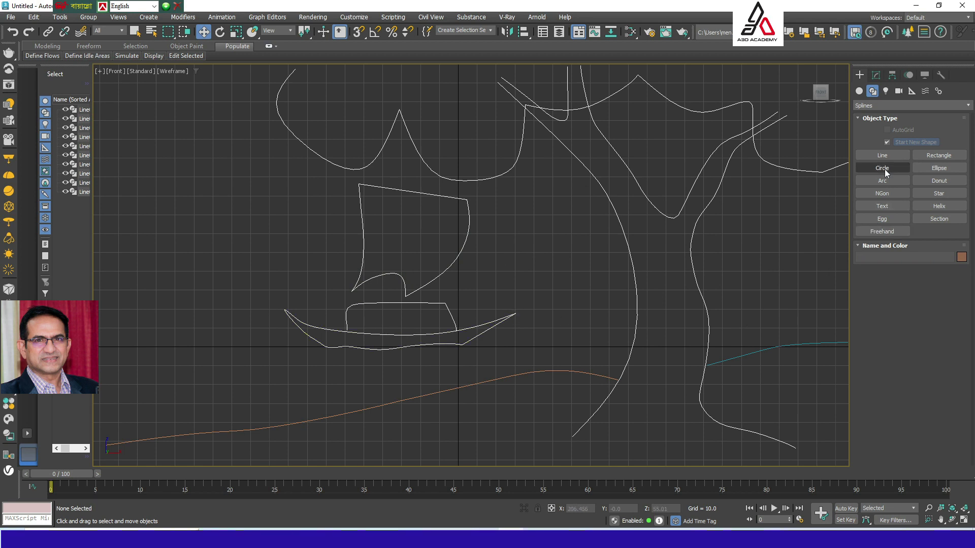
# - Draw a small closed shape beside the boat
pyautogui.click(884, 155)
pyautogui.click(334, 295)
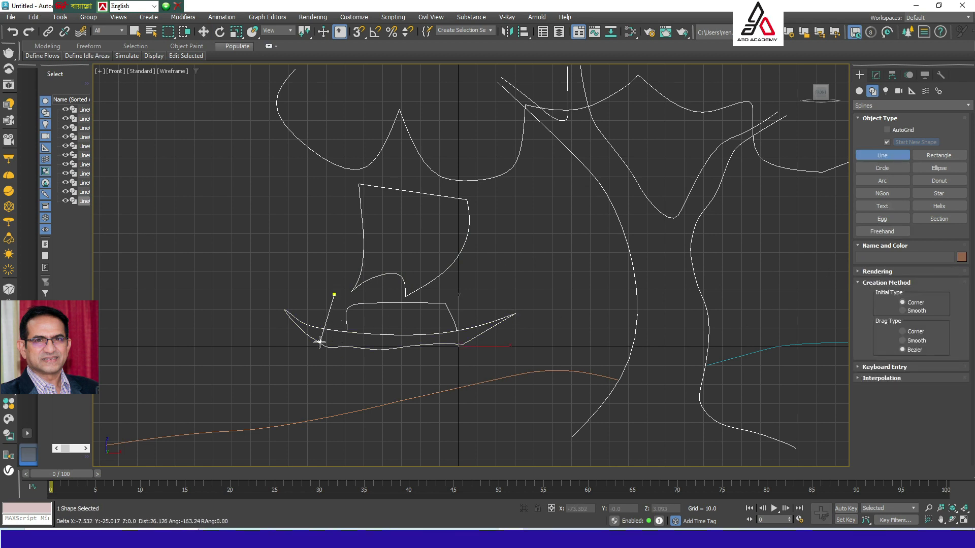
pyautogui.click(298, 348)
pyautogui.click(310, 355)
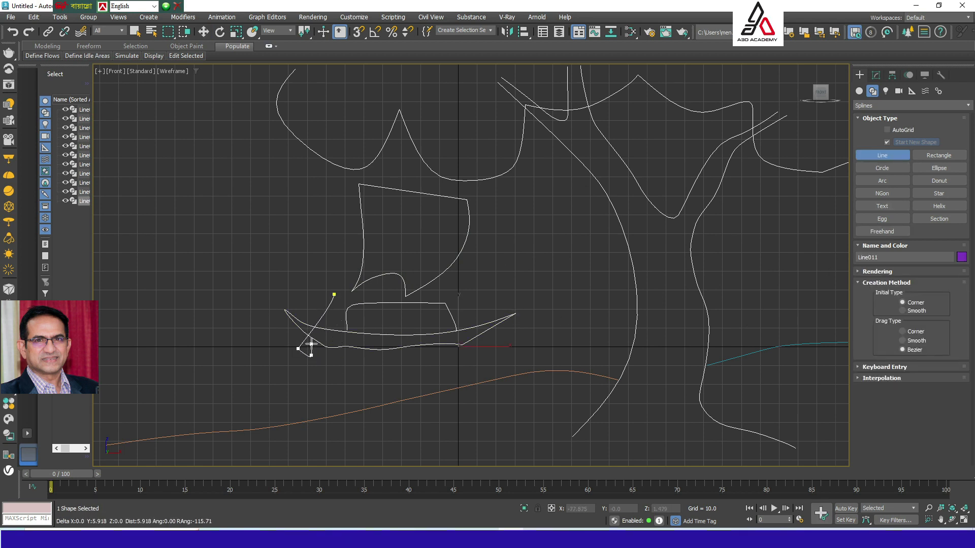
pyautogui.click(313, 338)
pyautogui.click(330, 311)
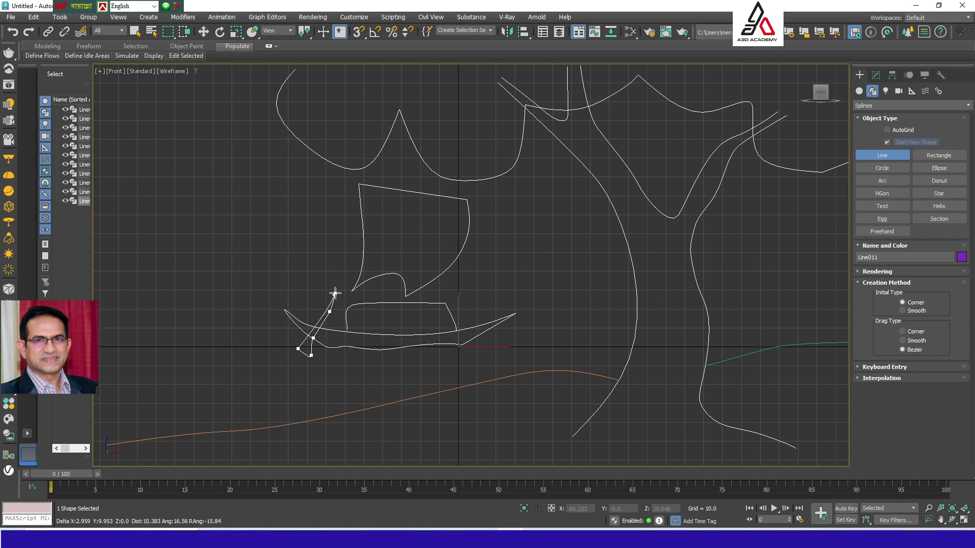
pyautogui.click(334, 294)
pyautogui.click(467, 282)
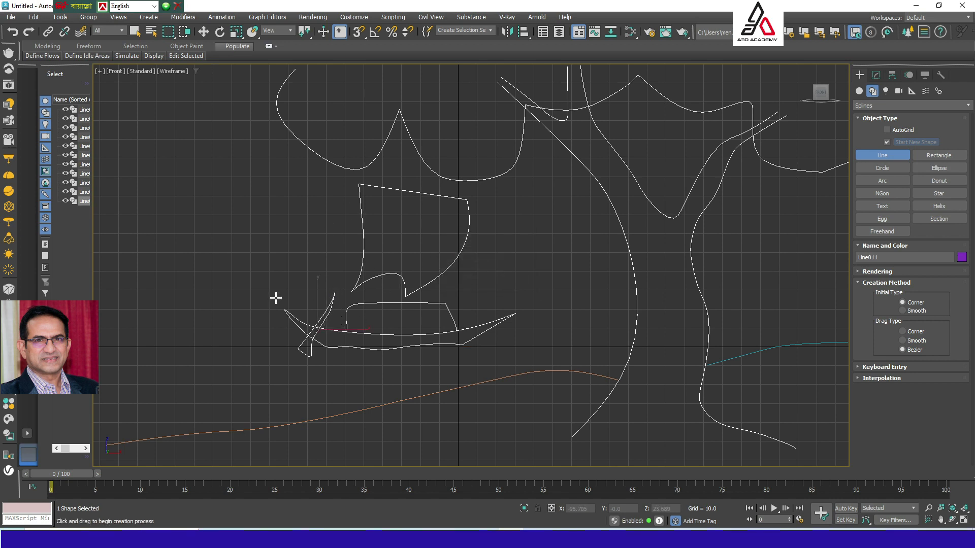
# - Draw three horizontal lines across the scene: left, middle and right of the tree
pyautogui.click(95, 247)
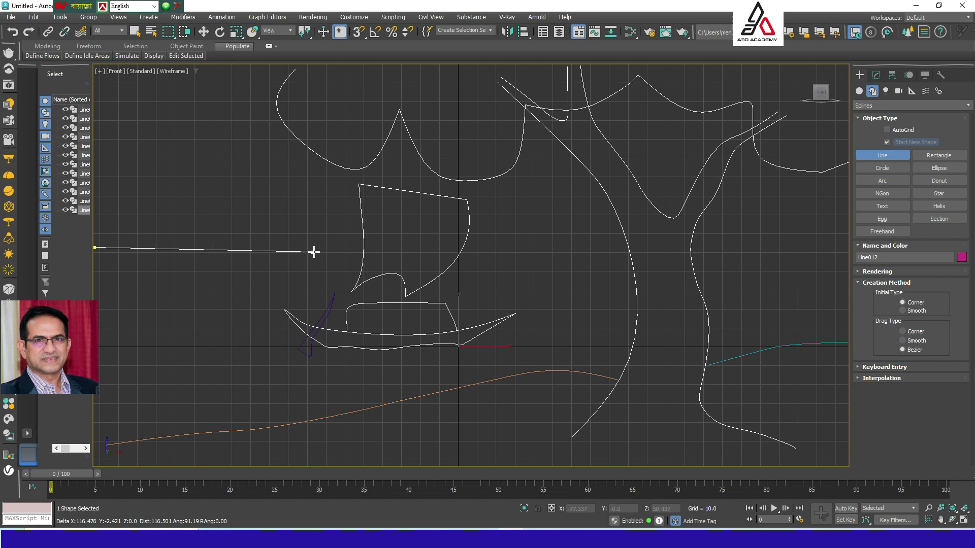
pyautogui.click(364, 247)
pyautogui.rightClick(364, 247)
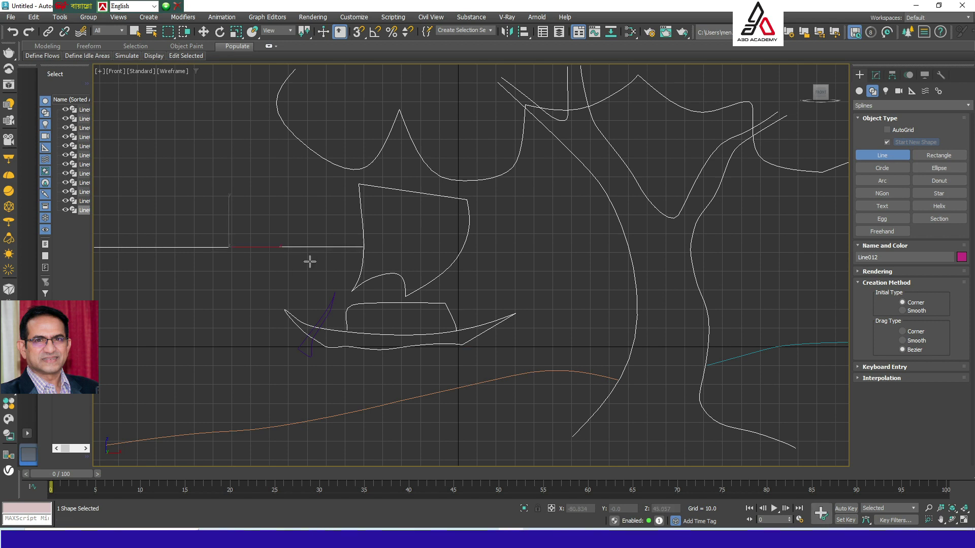
pyautogui.click(465, 246)
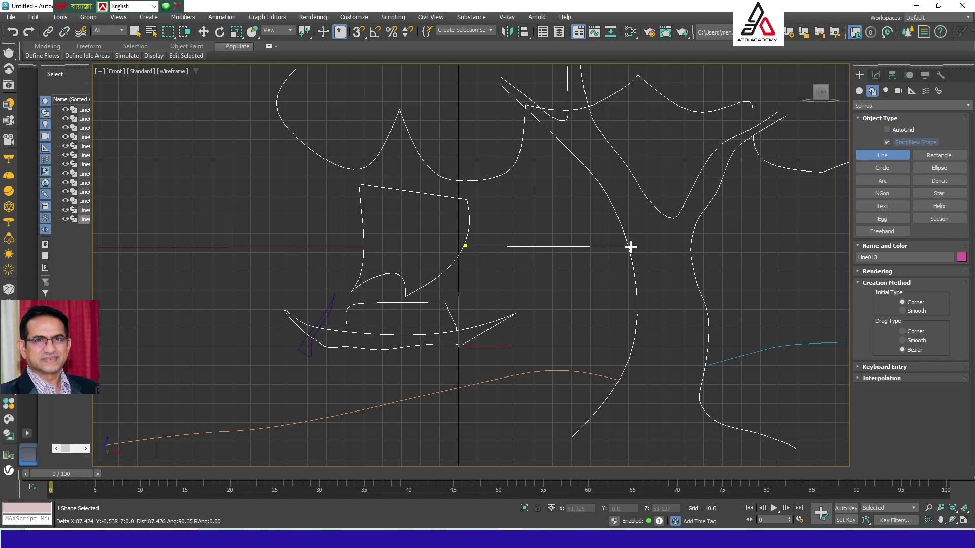
pyautogui.click(629, 248)
pyautogui.rightClick(629, 247)
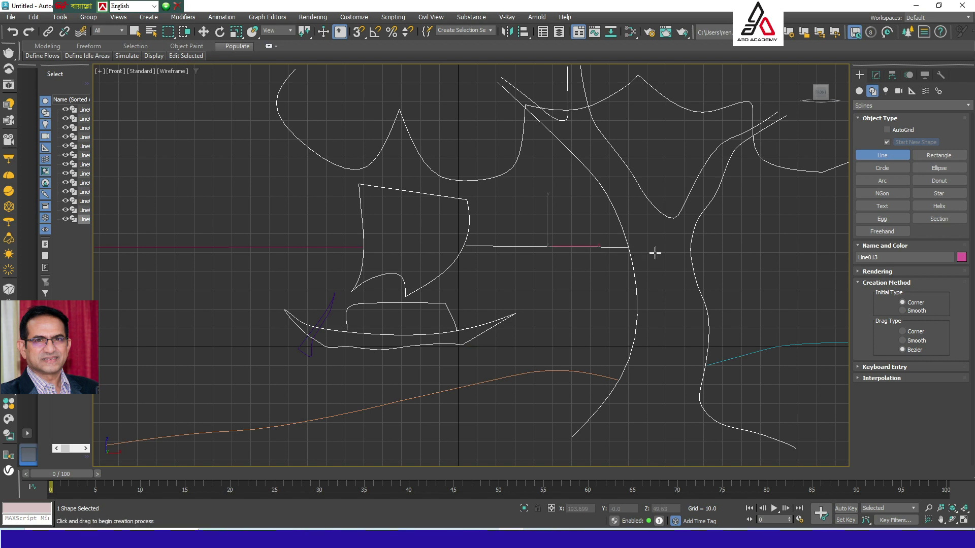
pyautogui.click(692, 246)
pyautogui.click(846, 245)
pyautogui.rightClick(846, 245)
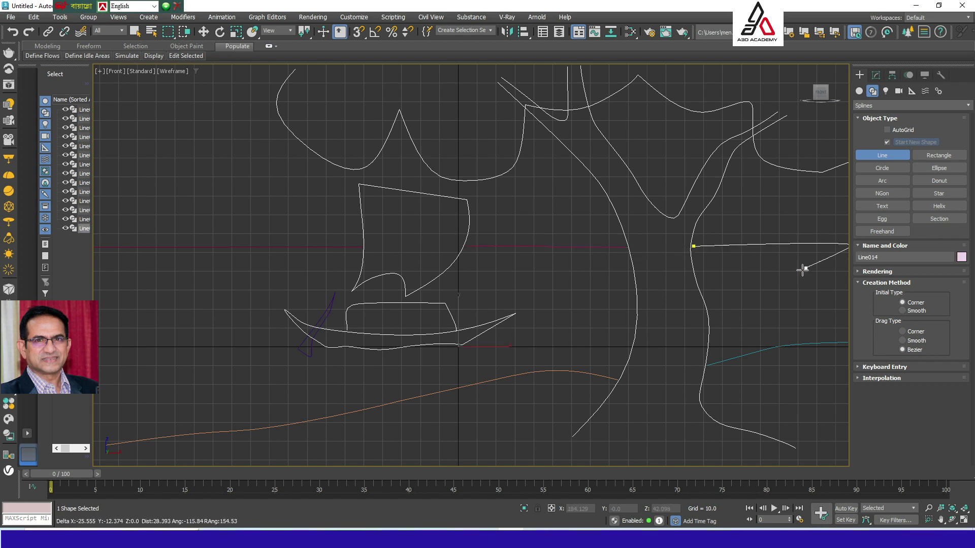
# - Set the colour of lines Line013 and Line012 to white
pyautogui.press('w')
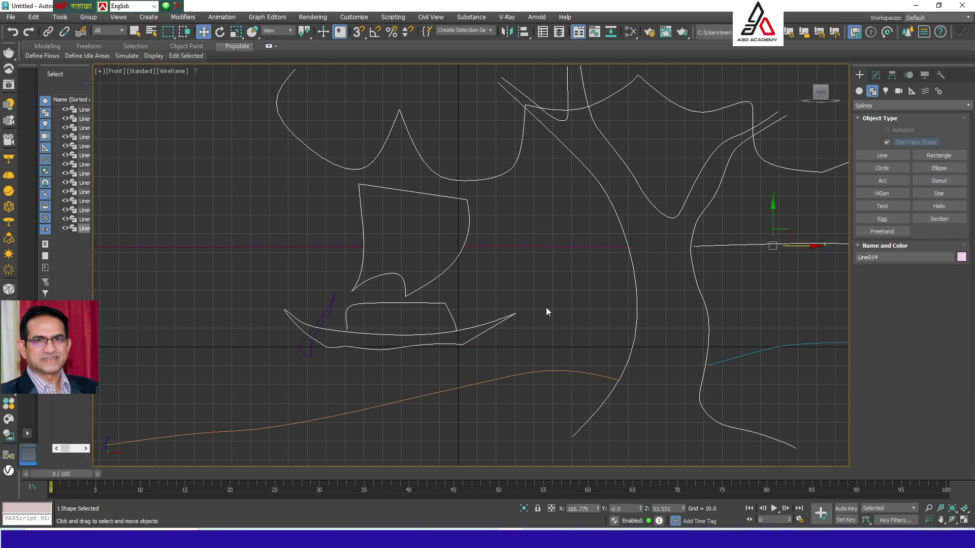
pyautogui.click(528, 247)
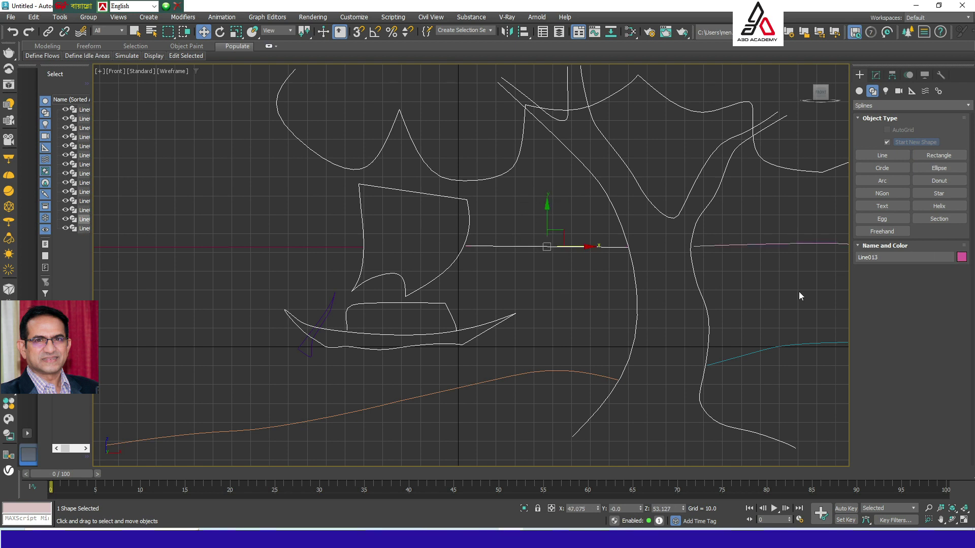
pyautogui.click(580, 291)
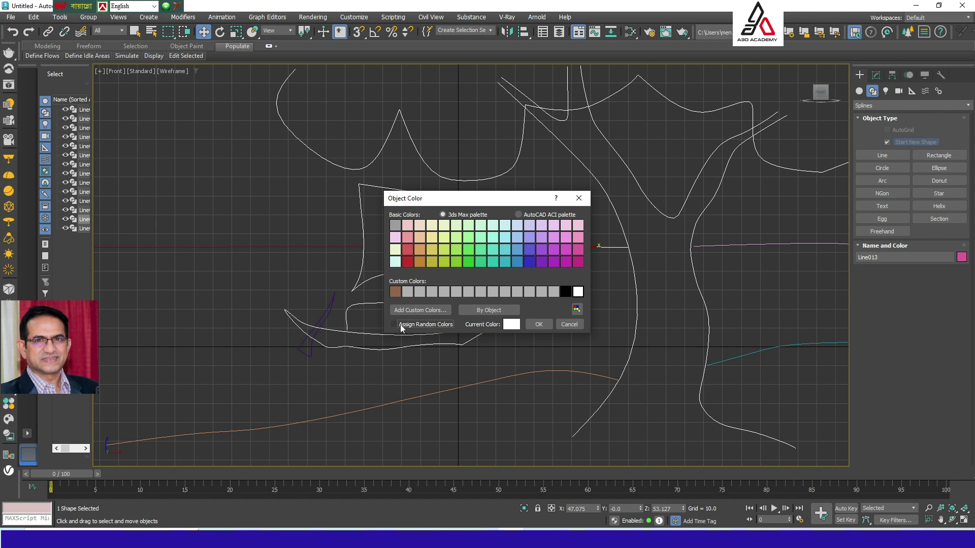
pyautogui.click(539, 324)
pyautogui.click(300, 247)
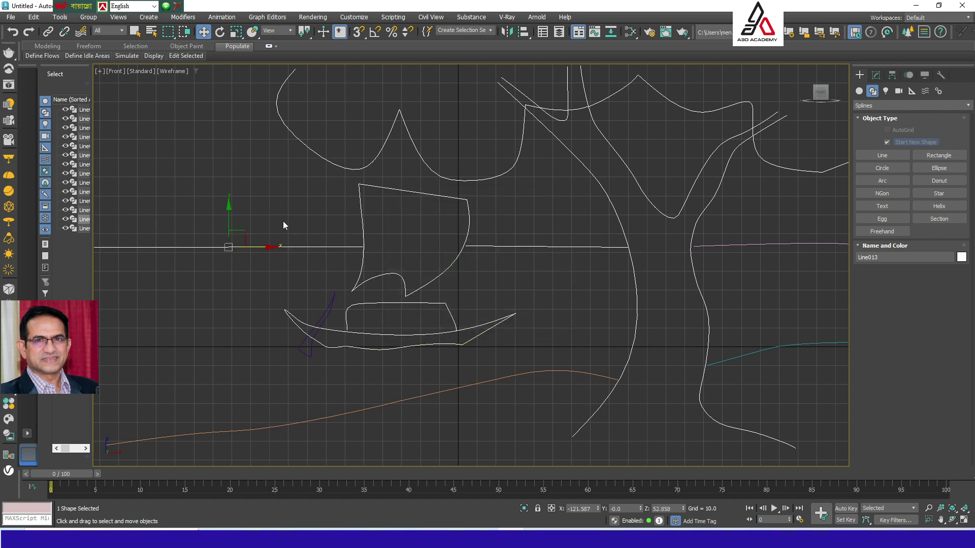
pyautogui.click(961, 257)
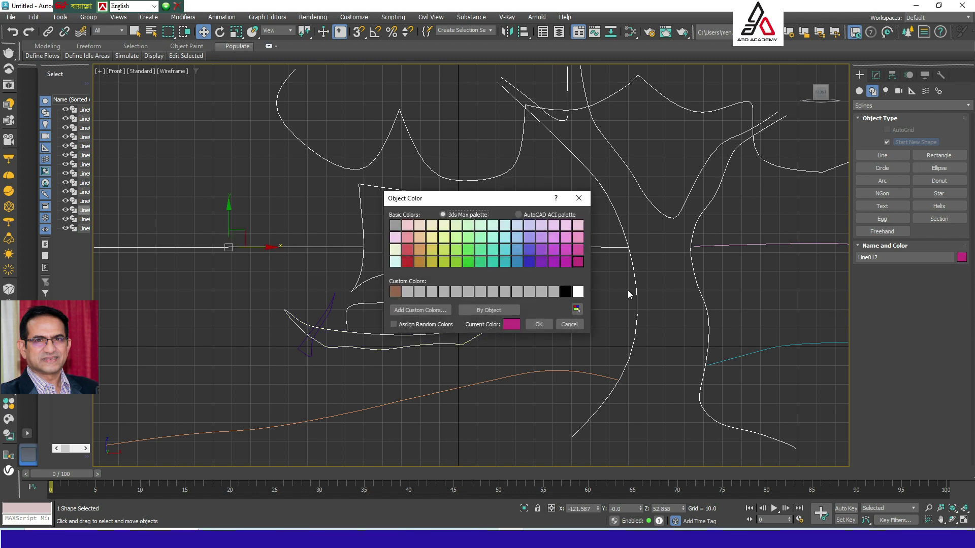
pyautogui.click(579, 292)
pyautogui.click(538, 324)
# - Set the colour of the small closed shape Line011 to white
pyautogui.click(178, 288)
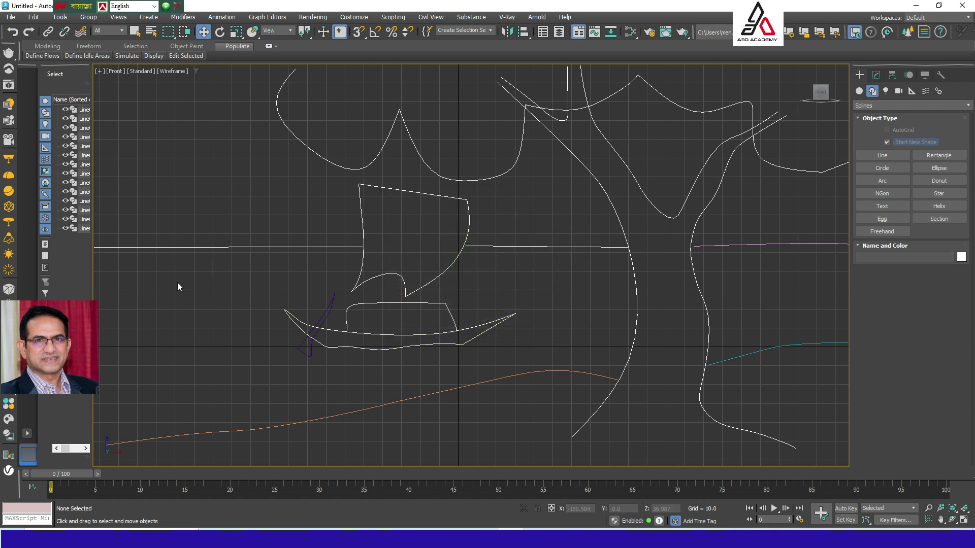
pyautogui.rightClick(327, 310)
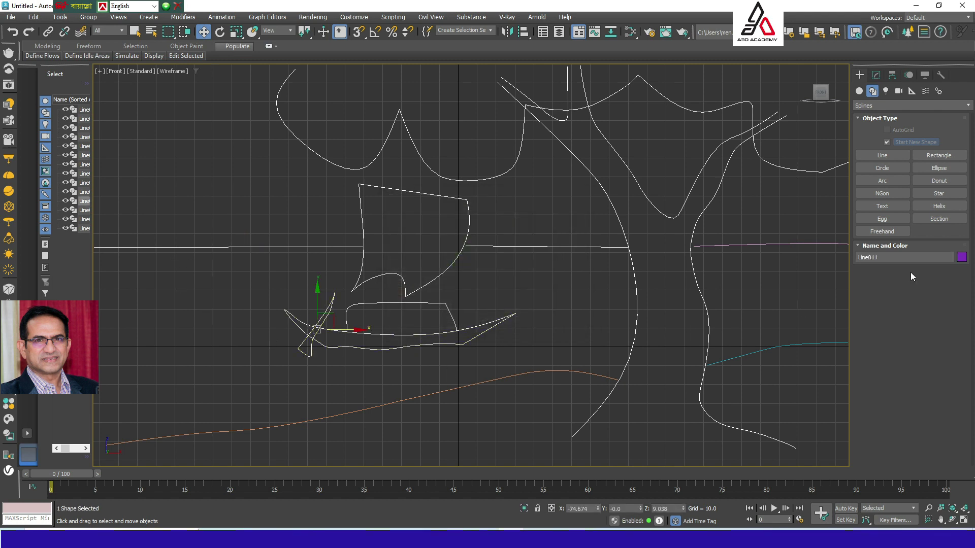
pyautogui.click(962, 257)
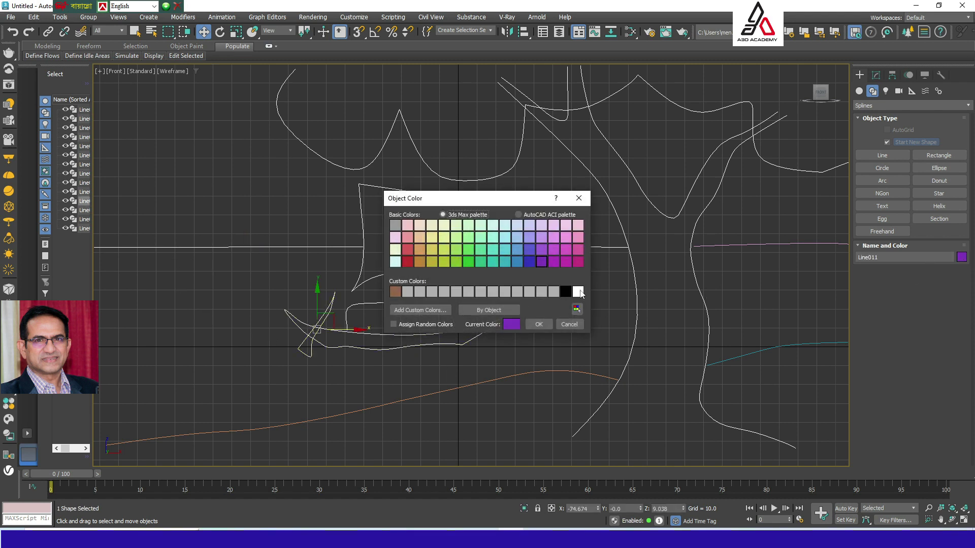
pyautogui.click(578, 291)
pyautogui.click(537, 325)
pyautogui.click(272, 285)
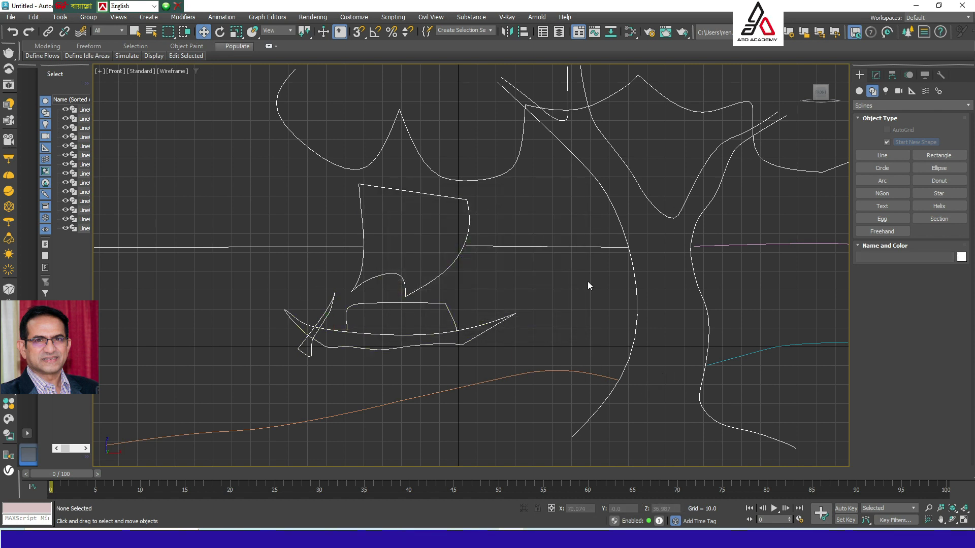
# - Select all 14 shapes and delete them, leaving the Front view empty
pyautogui.scroll(-2, 667, 363)
pyautogui.scroll(2, 584, 337)
pyautogui.scroll(-2, 598, 337)
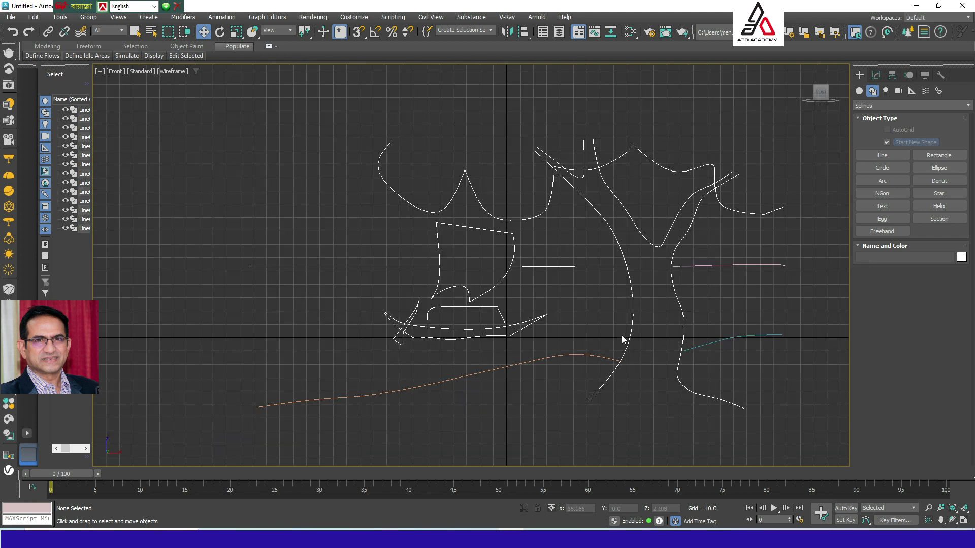
pyautogui.moveTo(625, 340)
pyautogui.mouseDown(button='middle')
pyautogui.moveTo(492, 350)
pyautogui.moveTo(623, 334)
pyautogui.mouseUp(button='middle')
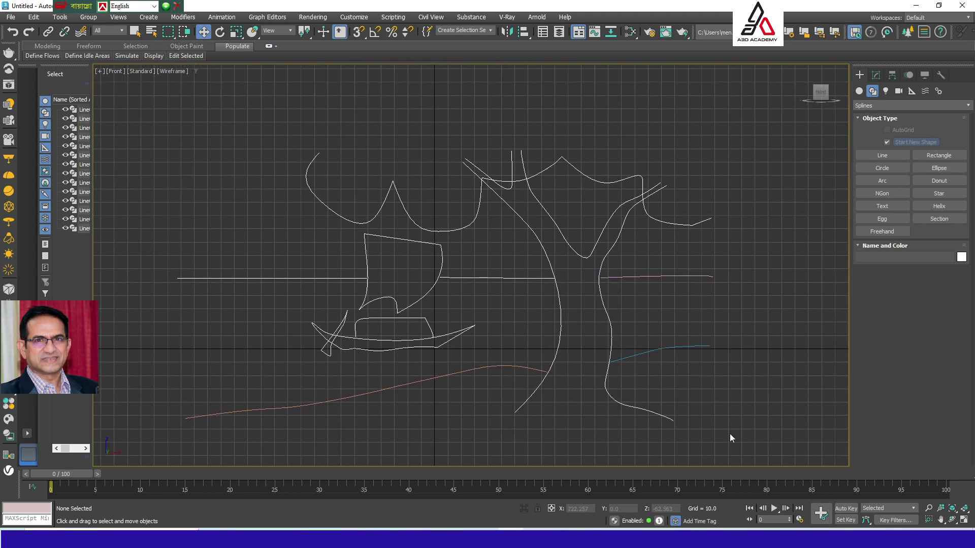
pyautogui.moveTo(265, 171); pyautogui.dragTo(233, 127)
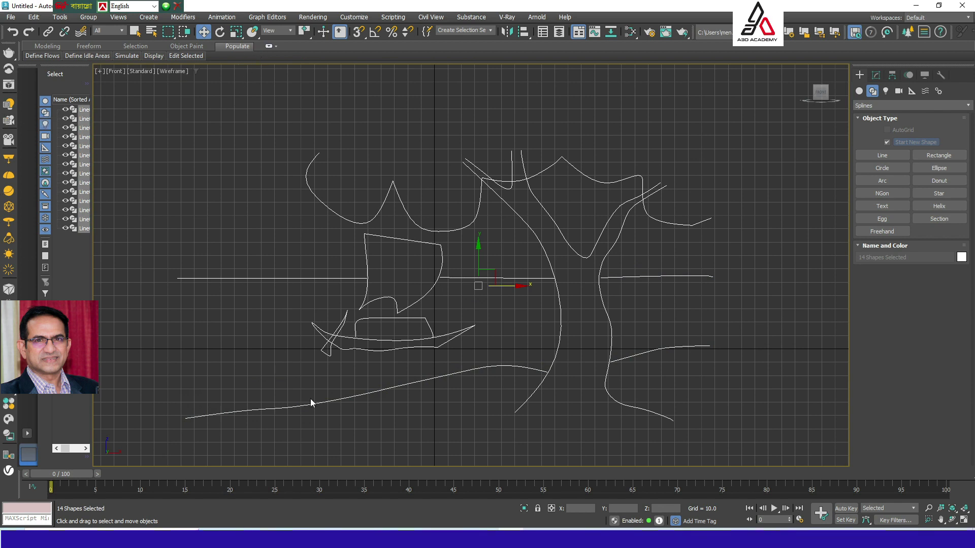
pyautogui.press('Delete')
pyautogui.moveTo(508, 340); pyautogui.dragTo(504, 300, button='middle')
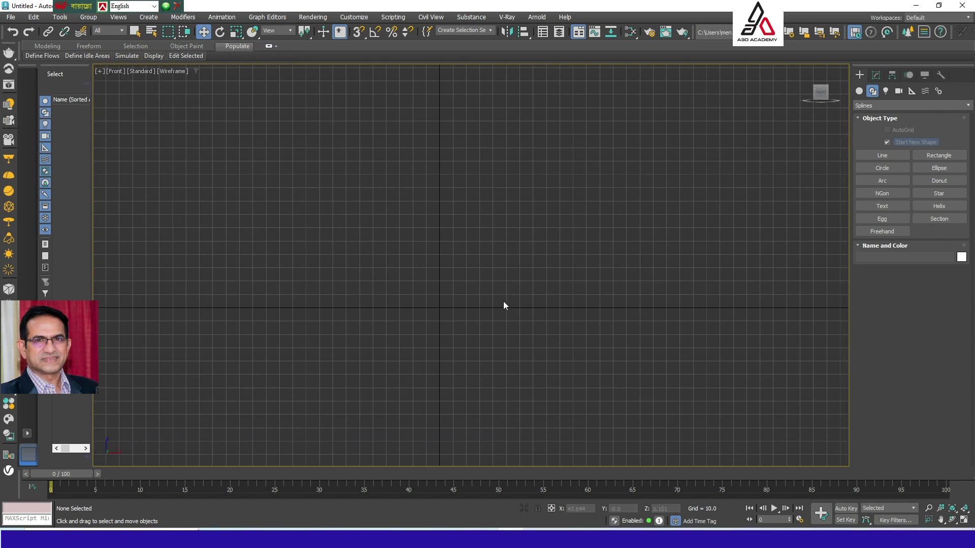
# - Draw the outline's first points: the top rim, the body and a curved base
pyautogui.click(886, 157)
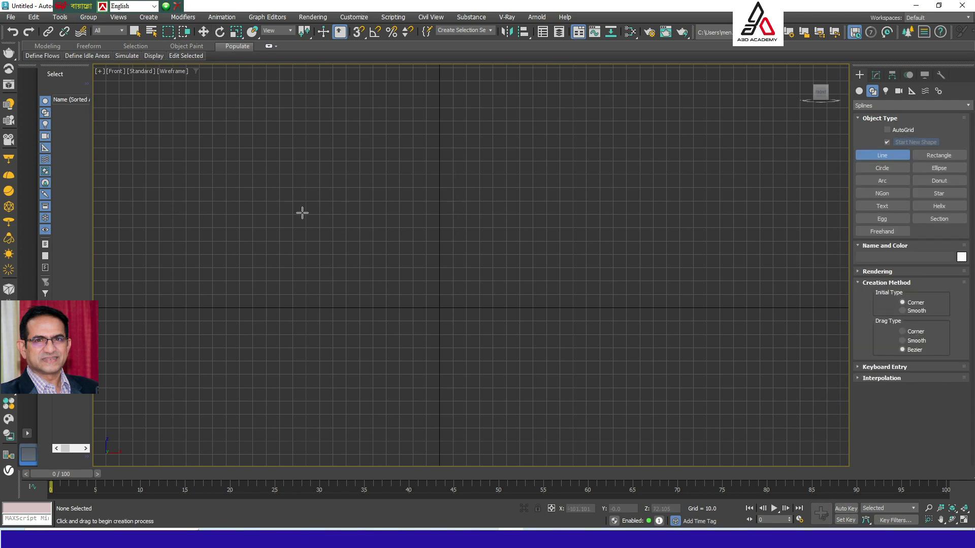
pyautogui.click(289, 175)
pyautogui.click(285, 206)
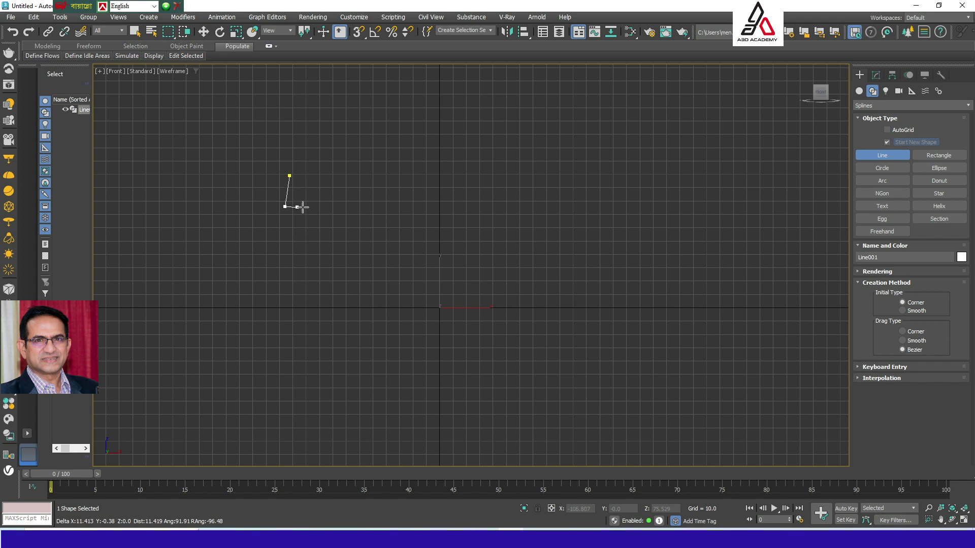
pyautogui.click(431, 205)
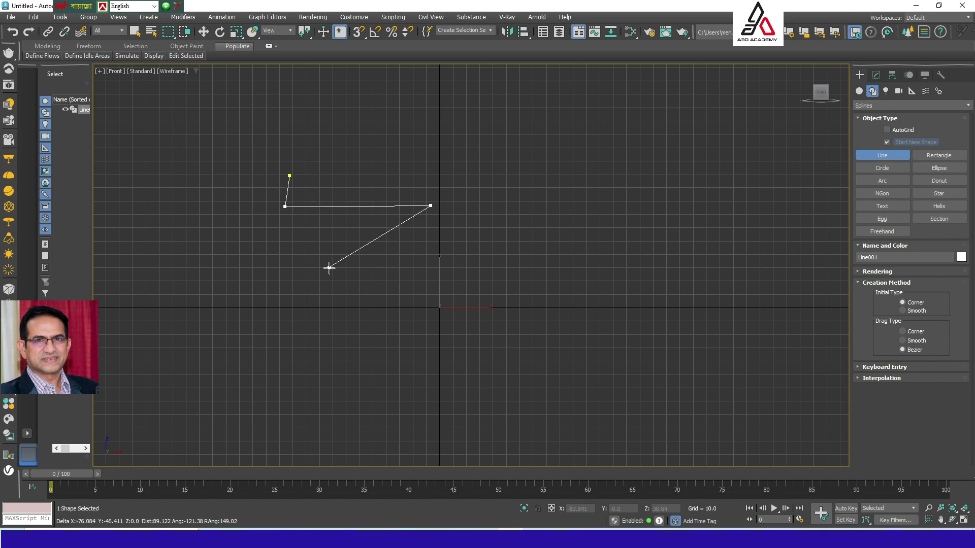
pyautogui.click(309, 289)
pyautogui.click(332, 338)
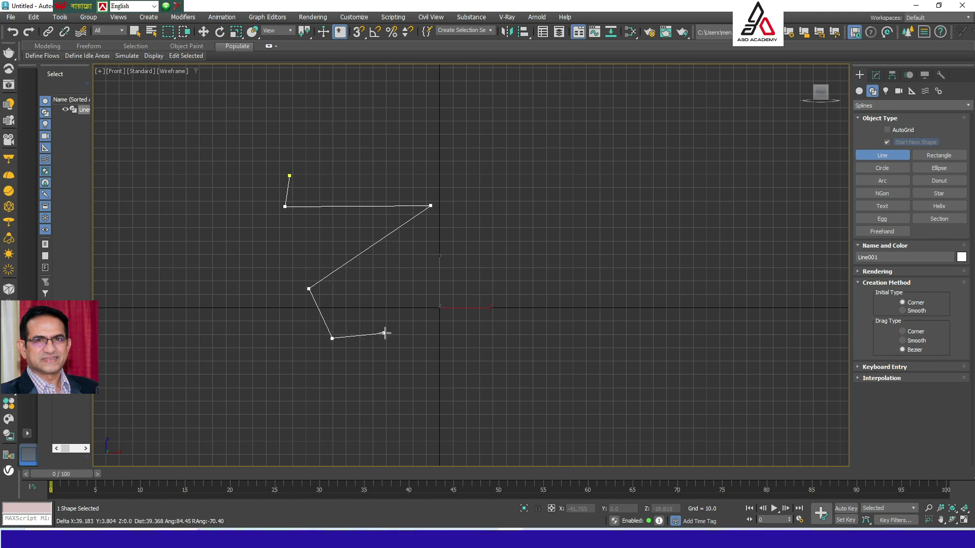
pyautogui.moveTo(390, 334); pyautogui.dragTo(405, 340)
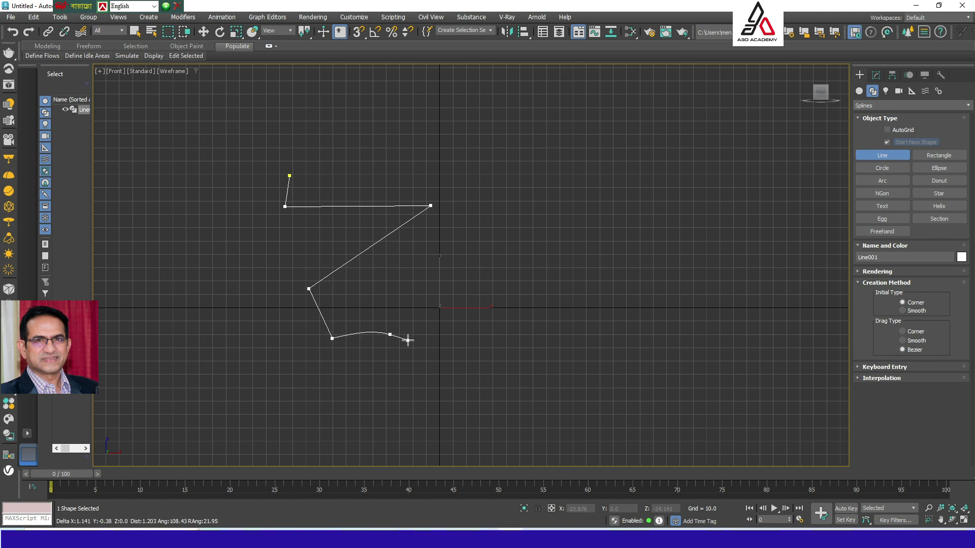
pyautogui.click(447, 385)
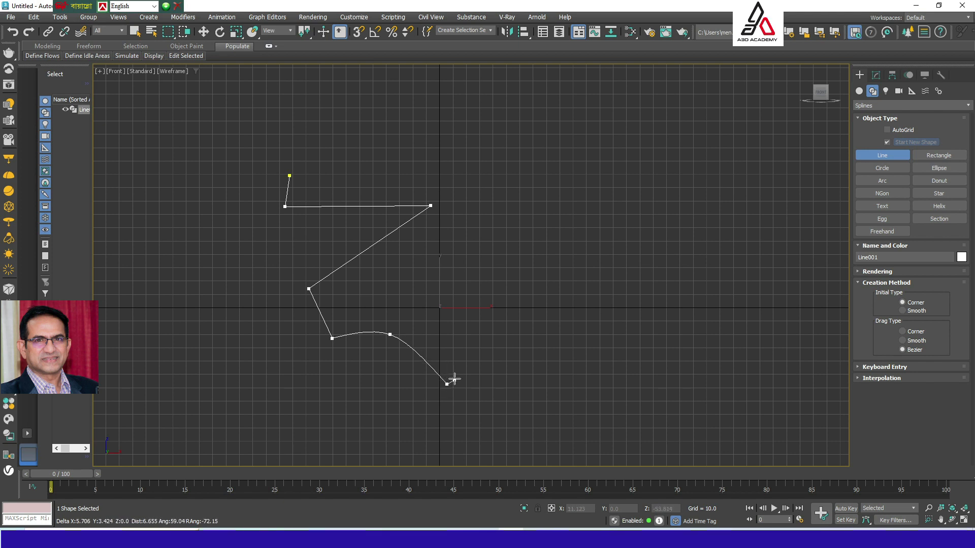
pyautogui.click(445, 210)
pyautogui.moveTo(485, 229); pyautogui.dragTo(496, 242)
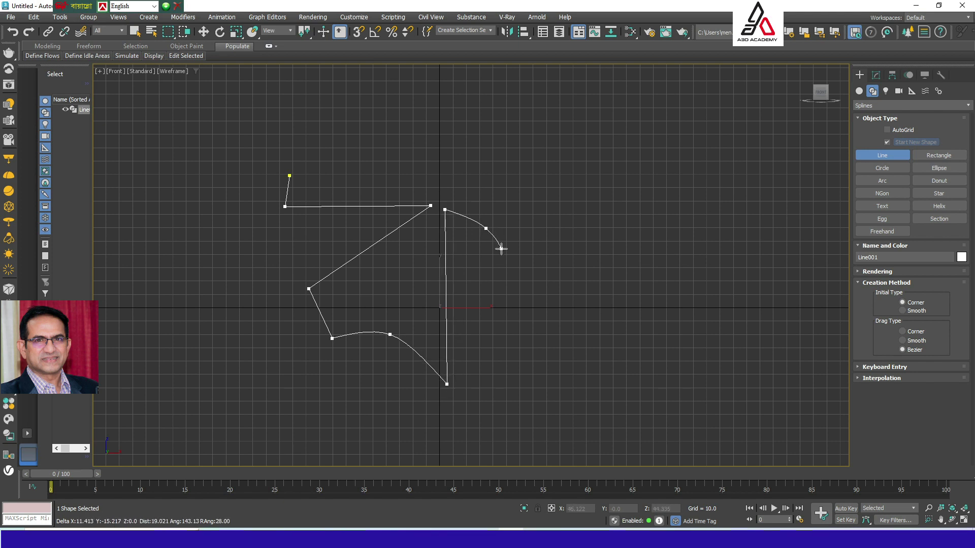
# - Finish the curved side and top bar, closing the outline Line001 at its first point
pyautogui.click(501, 249)
pyautogui.moveTo(491, 279); pyautogui.dragTo(510, 298)
pyautogui.click(527, 295)
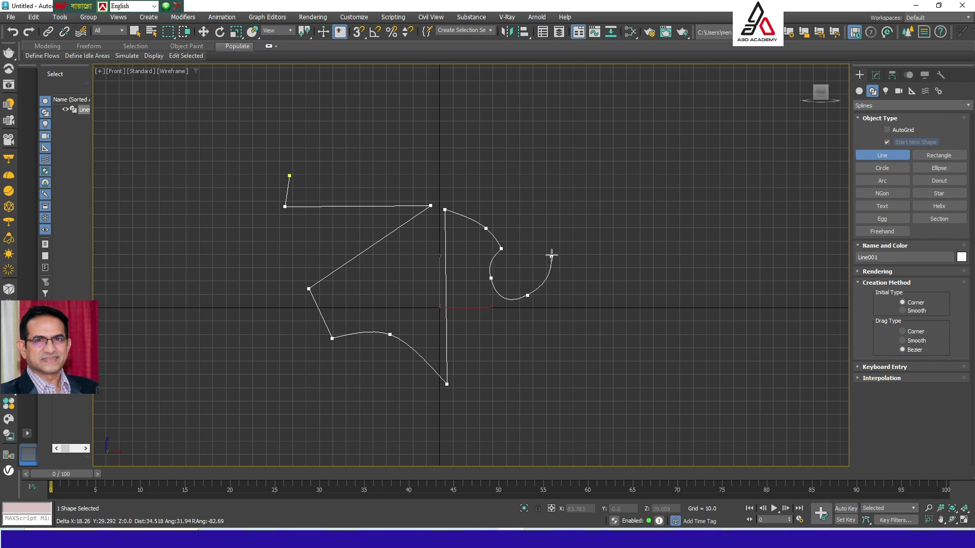
pyautogui.moveTo(551, 251); pyautogui.dragTo(500, 203)
pyautogui.click(457, 200)
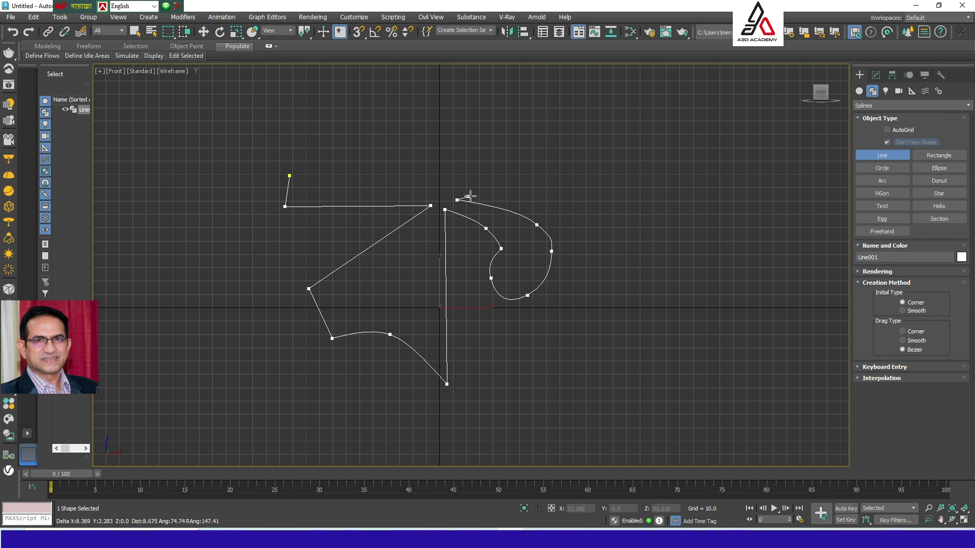
pyautogui.click(541, 195)
pyautogui.click(539, 162)
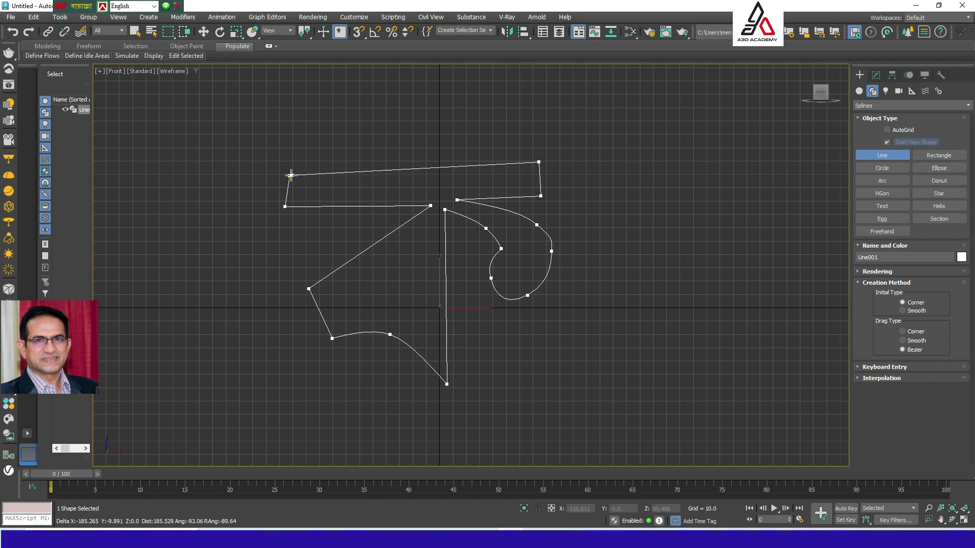
pyautogui.click(290, 175)
pyautogui.click(466, 276)
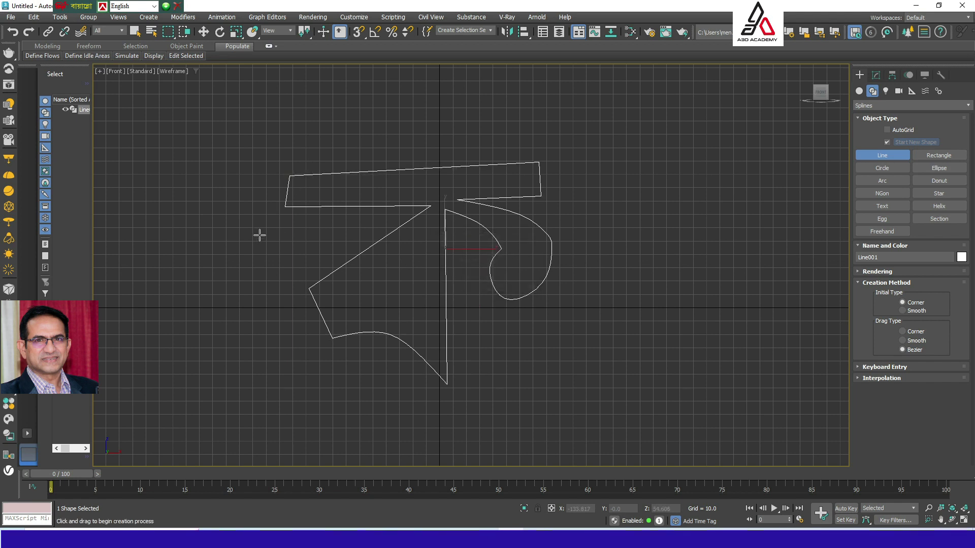
pyautogui.press('w')
pyautogui.moveTo(498, 338); pyautogui.dragTo(572, 334, button='middle')
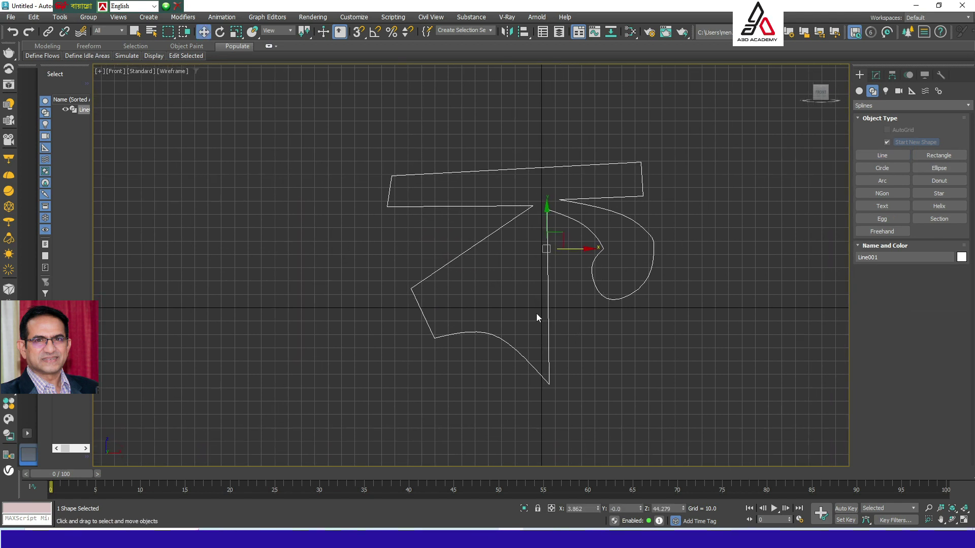
# - Draw the closed inner triangular outline Line002 for the letter's hole
pyautogui.click(883, 155)
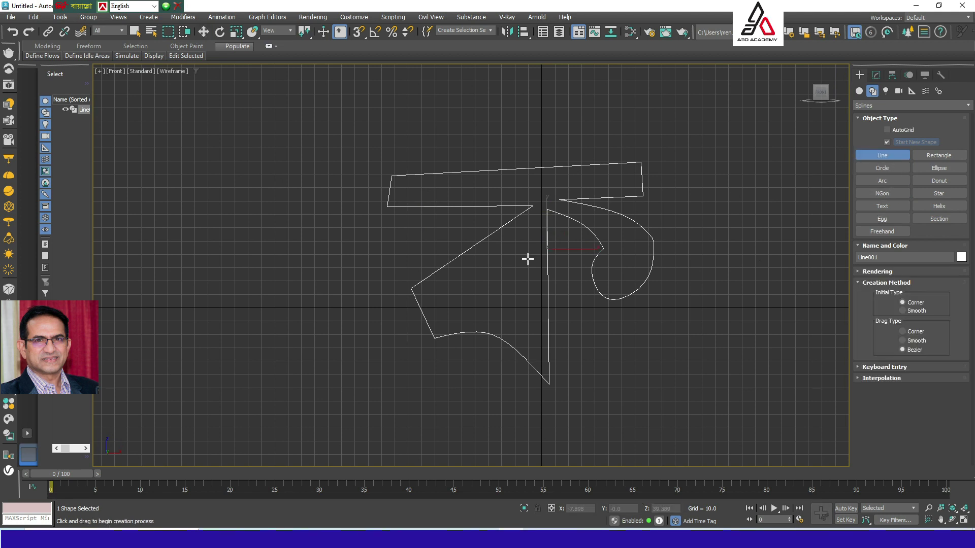
pyautogui.click(518, 253)
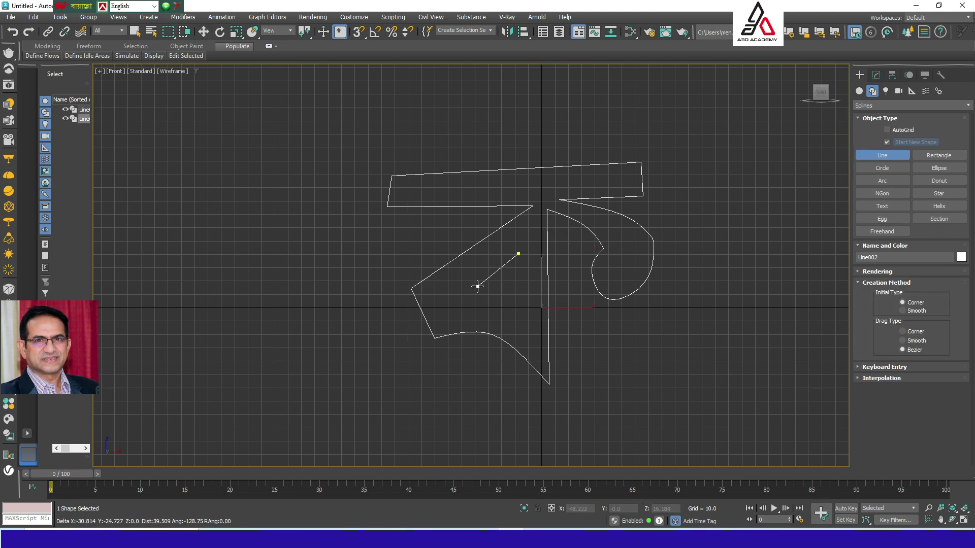
pyautogui.click(451, 296)
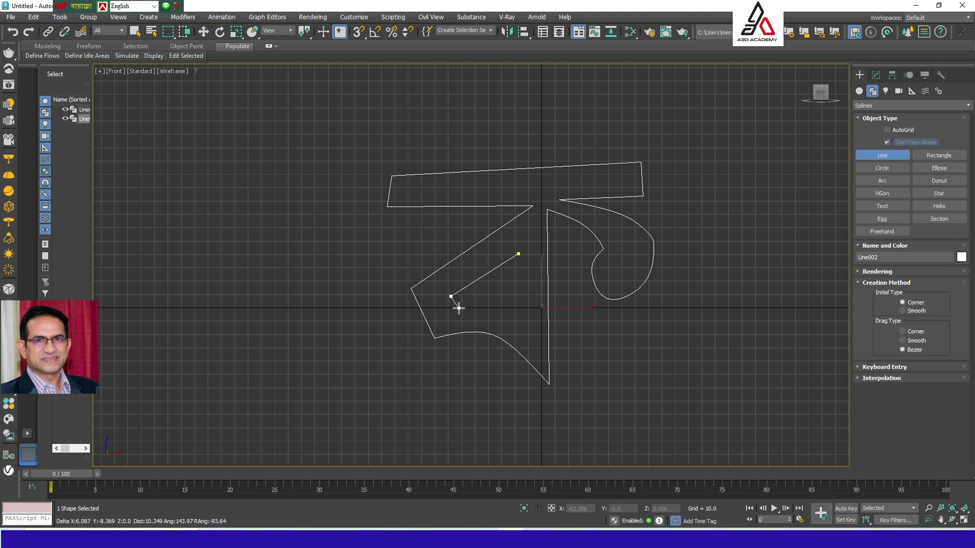
pyautogui.click(461, 312)
pyautogui.click(494, 312)
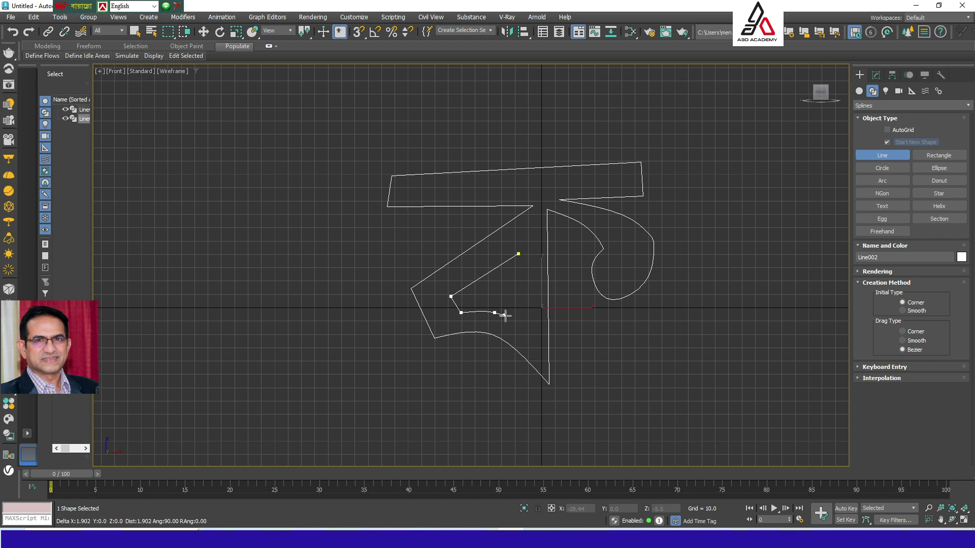
pyautogui.click(527, 330)
pyautogui.click(519, 253)
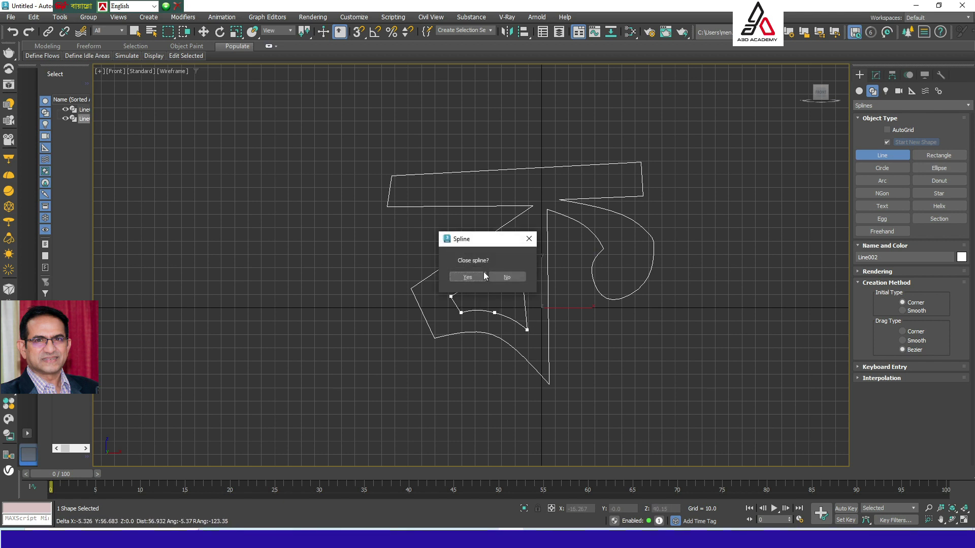
pyautogui.click(472, 278)
pyautogui.rightClick(614, 333)
# - Shift-drag a copy of both letter outlines off to the right
pyautogui.scroll(-4, 694, 321)
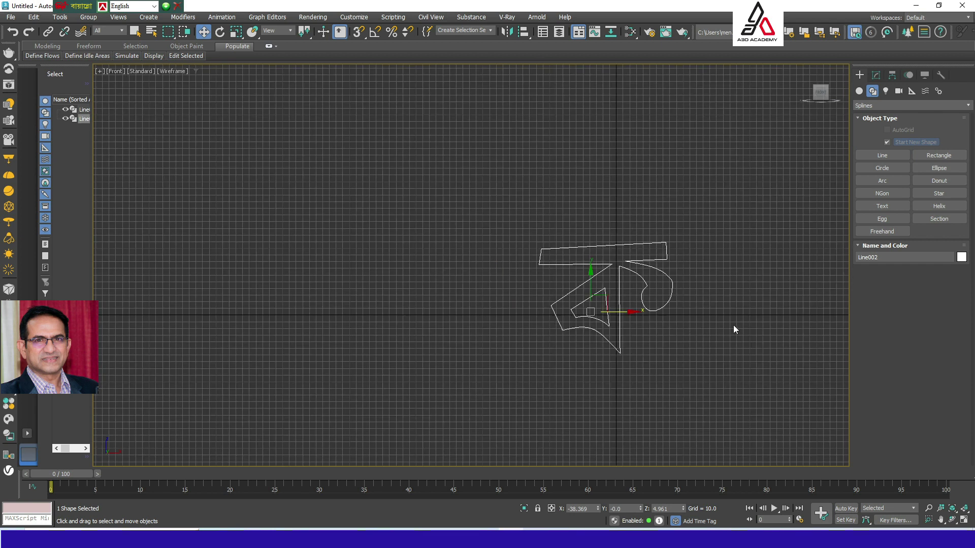
pyautogui.moveTo(733, 325); pyautogui.dragTo(501, 321, button='middle')
pyautogui.click(506, 210)
pyautogui.moveTo(262, 414); pyautogui.dragTo(369, 351)
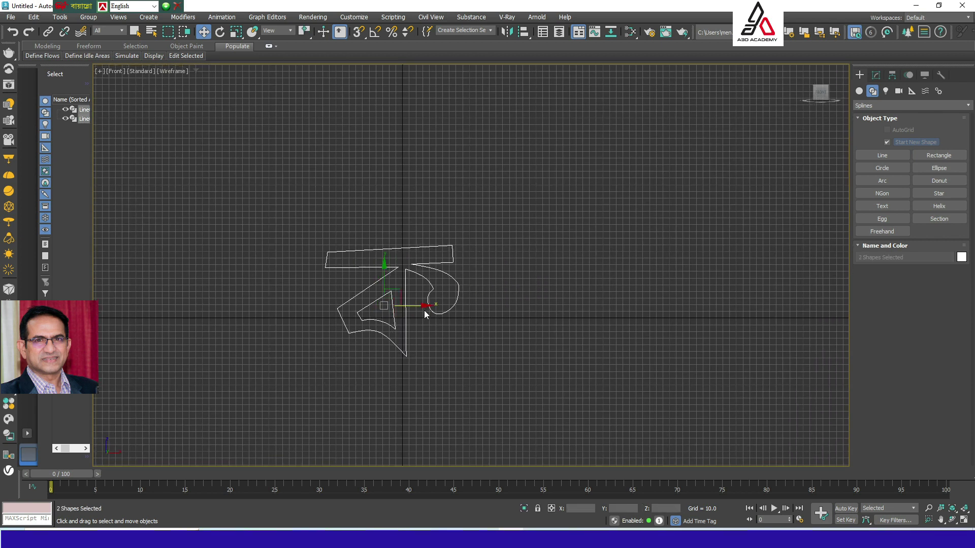
pyautogui.keyDown('shift'); pyautogui.moveTo(424, 310); pyautogui.dragTo(625, 304); pyautogui.keyUp('shift')
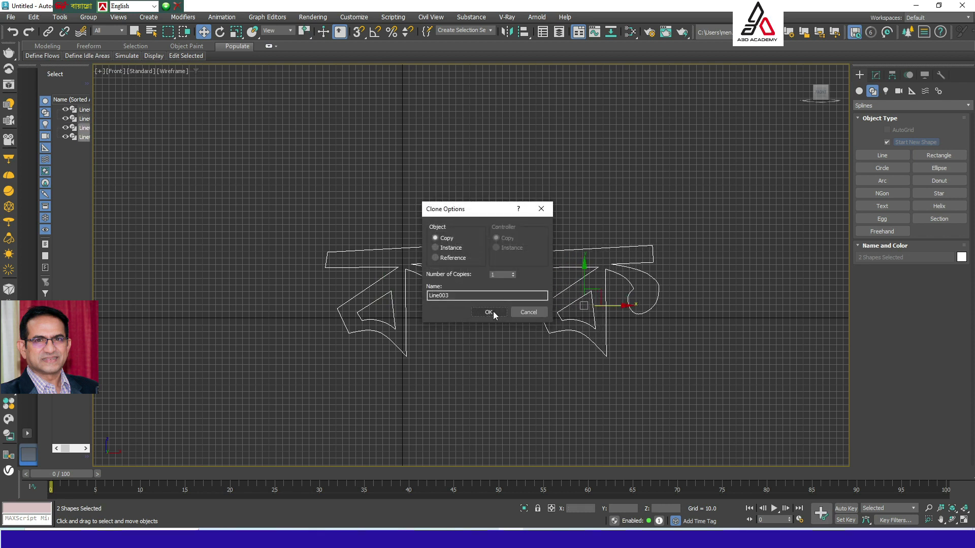
pyautogui.click(490, 311)
pyautogui.click(492, 352)
# - Maximize the Perspective view and show the original outline Line001's Modify panel parameters
pyautogui.click(459, 291)
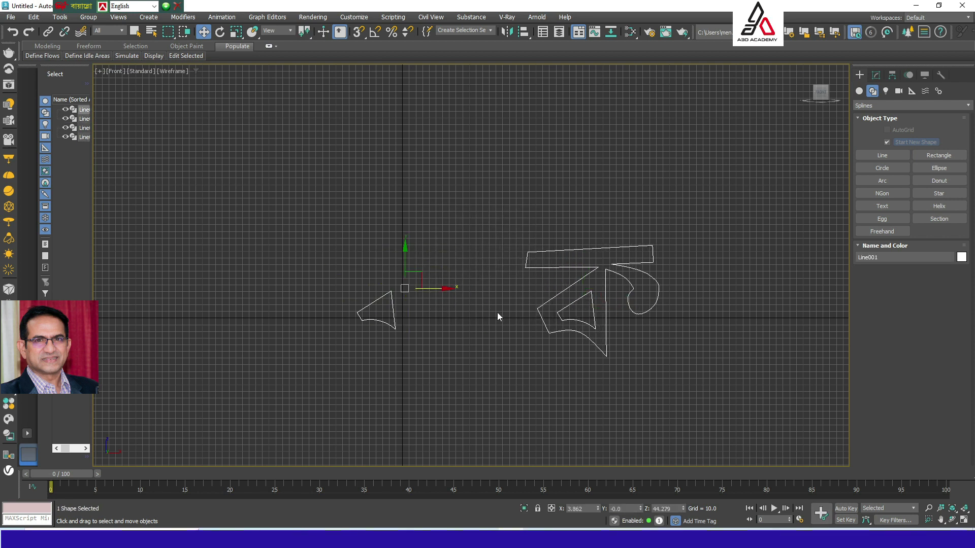
pyautogui.hotkey('alt', 'w')
pyautogui.moveTo(675, 417); pyautogui.dragTo(628, 369, button='middle')
pyautogui.hotkey('alt', 'w')
pyautogui.scroll(3, 720, 419)
pyautogui.click(522, 283)
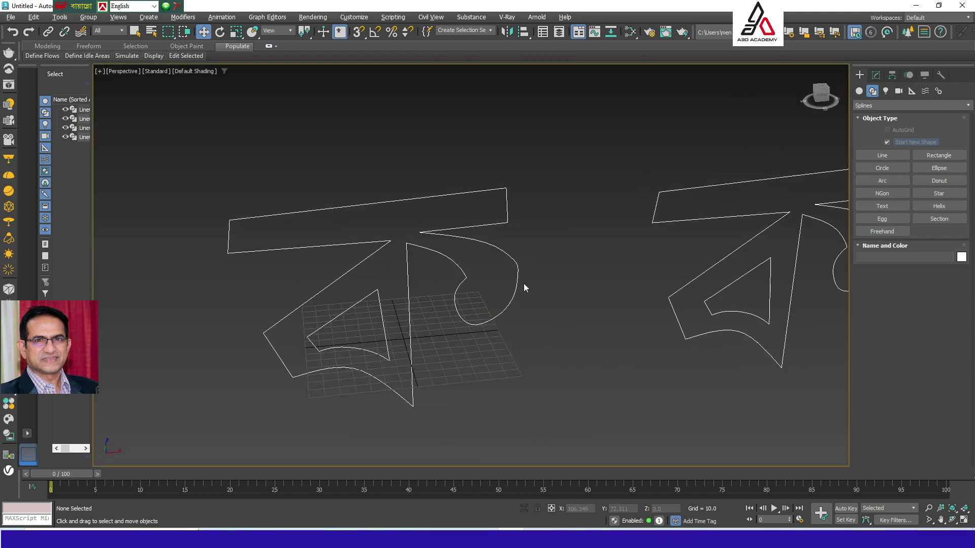
pyautogui.click(464, 315)
pyautogui.moveTo(465, 315); pyautogui.dragTo(430, 304, button='middle')
pyautogui.click(531, 342)
pyautogui.click(456, 287)
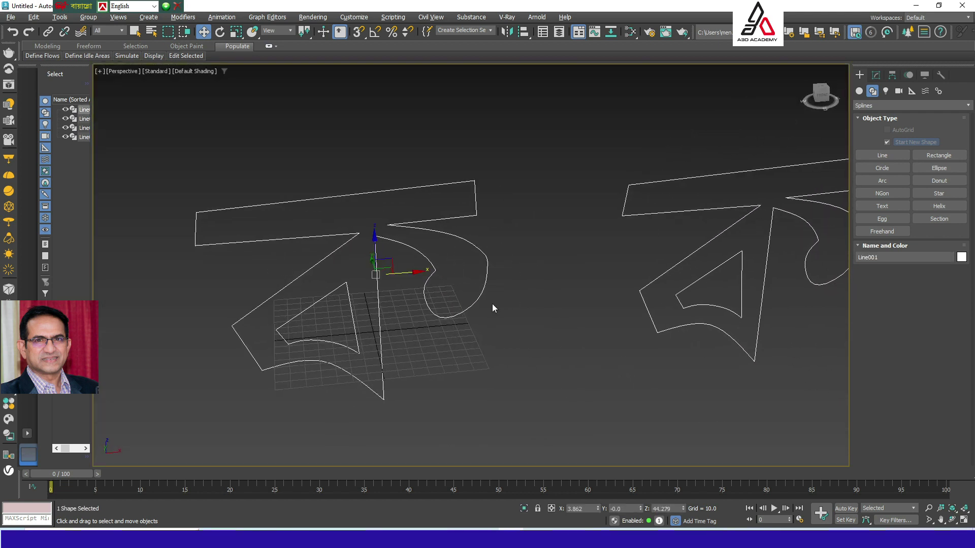
pyautogui.click(491, 295)
pyautogui.click(486, 276)
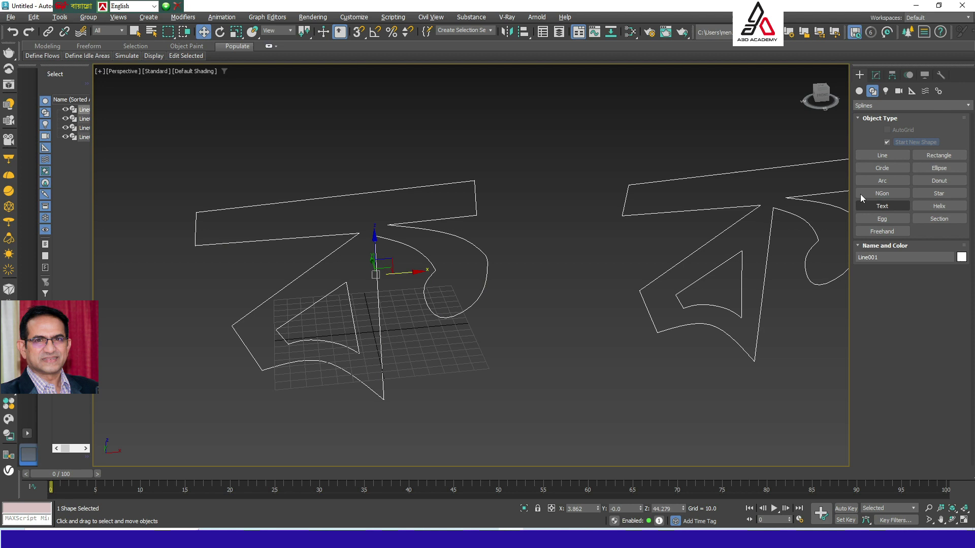
pyautogui.click(876, 76)
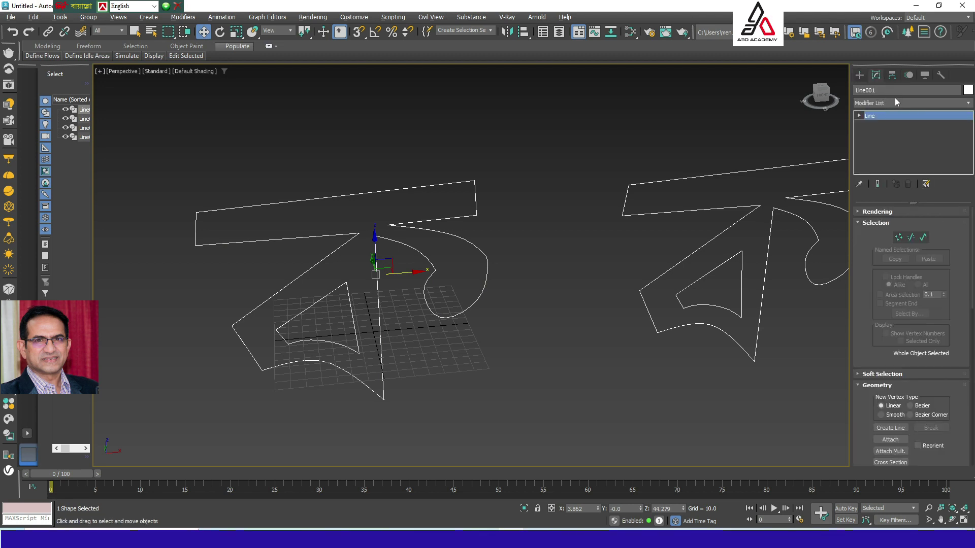
pyautogui.click(885, 102)
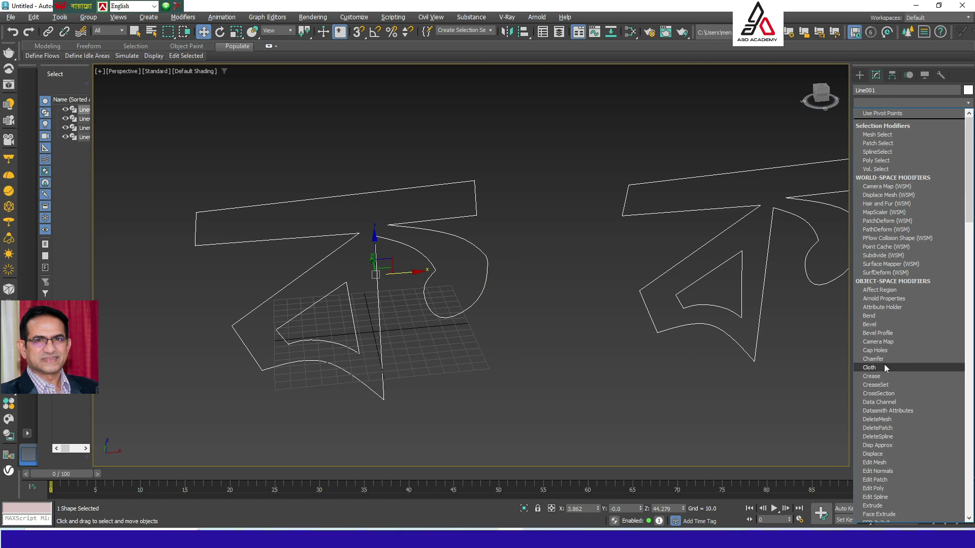
pyautogui.press('e')
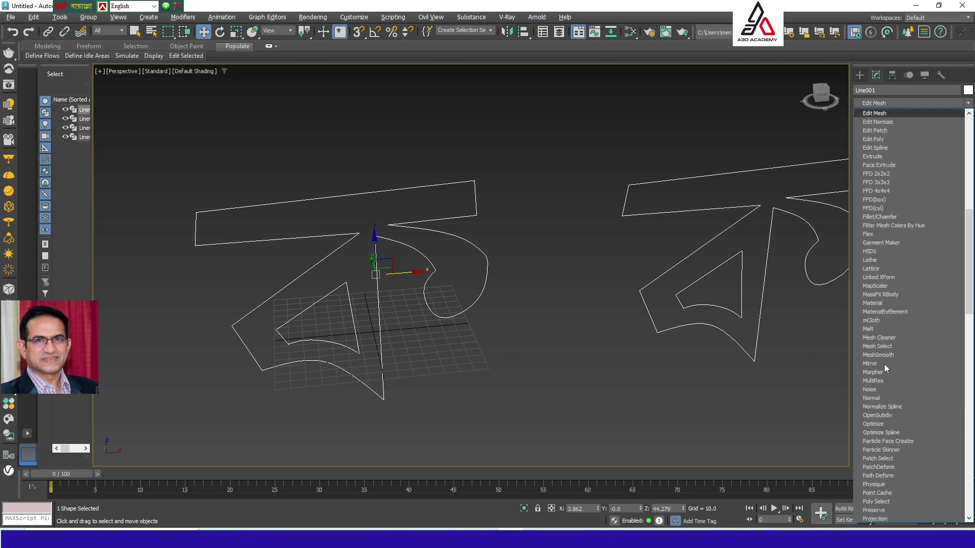
pyautogui.click(890, 156)
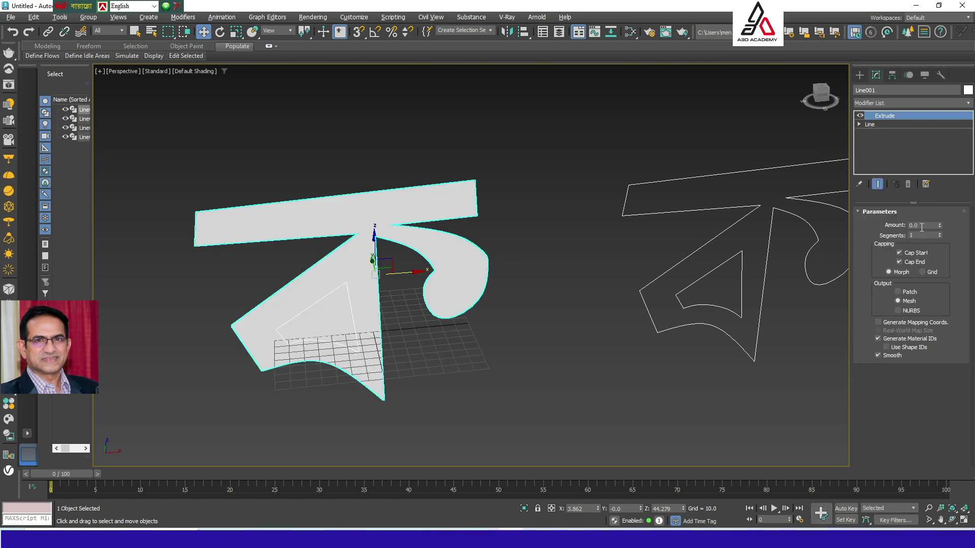
pyautogui.moveTo(940, 223); pyautogui.dragTo(940, 193)
pyautogui.moveTo(538, 325)
pyautogui.keyDown('alt'); pyautogui.mouseDown(button='middle')
pyautogui.moveTo(673, 320)
pyautogui.moveTo(532, 337)
pyautogui.moveTo(555, 331)
pyautogui.mouseUp(button='middle'); pyautogui.keyUp('alt')
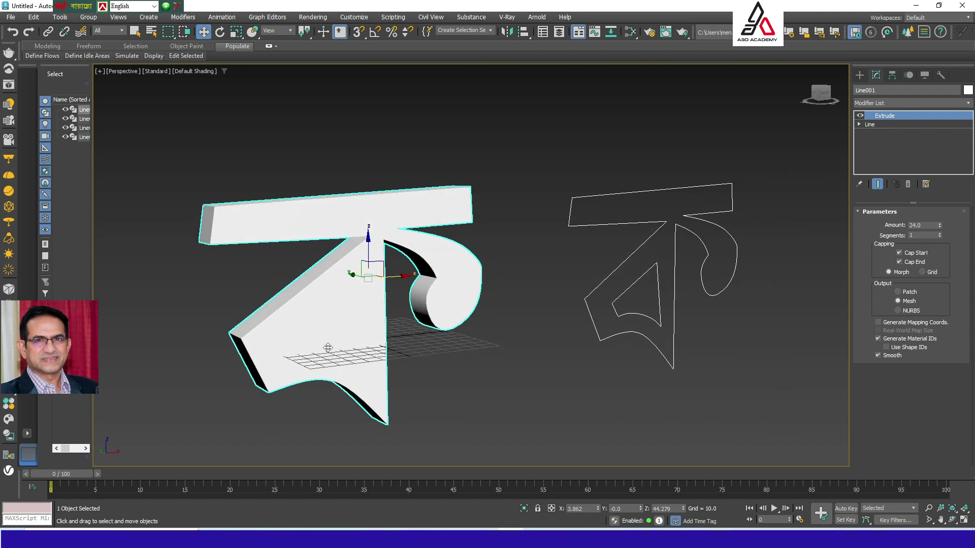
pyautogui.keyDown('alt'); pyautogui.moveTo(448, 359); pyautogui.dragTo(398, 358, button='middle'); pyautogui.keyUp('alt')
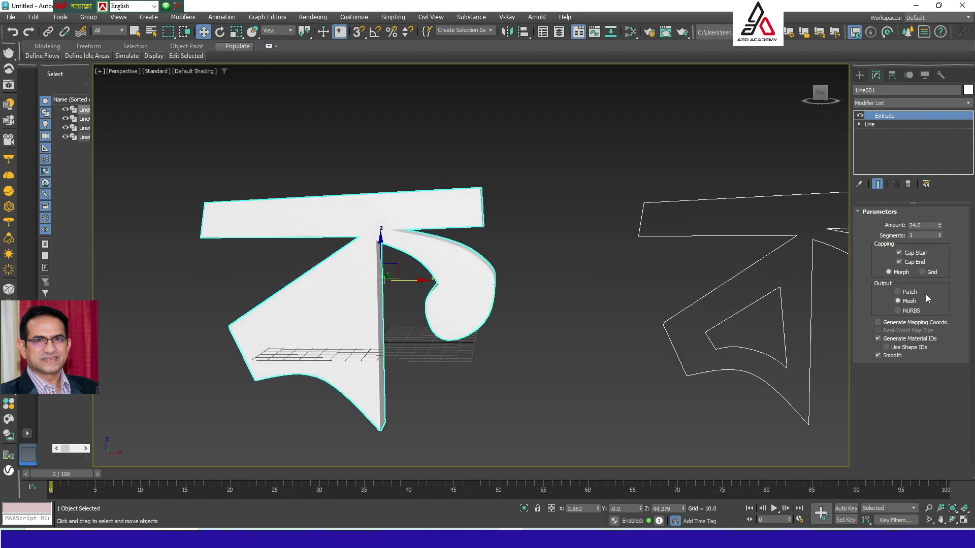
pyautogui.click(907, 184)
# - Attach the inner triangle spline to the outer letter outline Line001
pyautogui.click(459, 336)
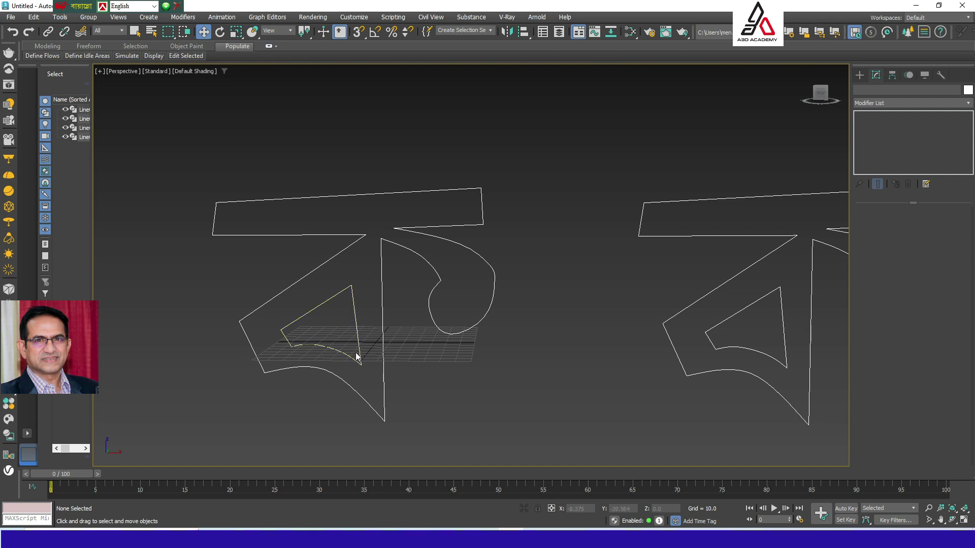
pyautogui.click(437, 328)
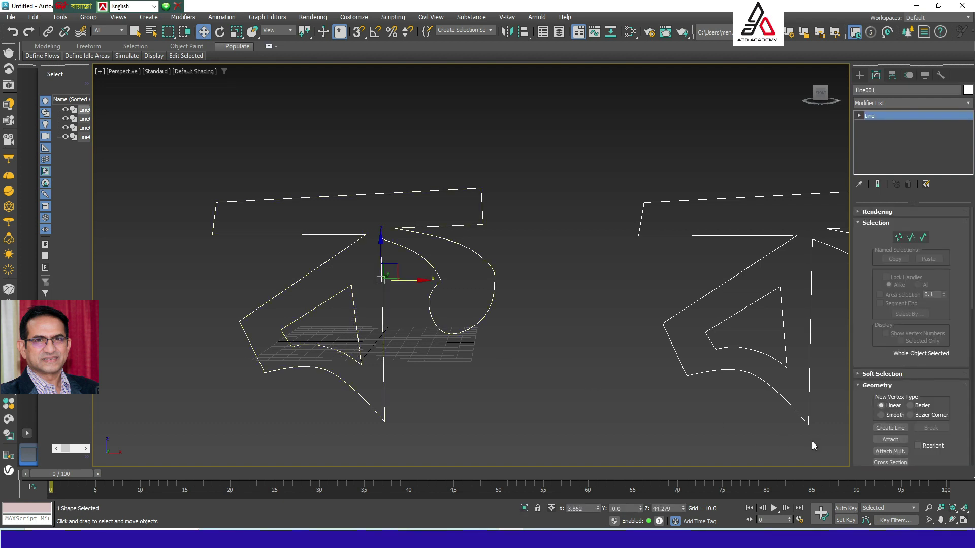
pyautogui.click(898, 440)
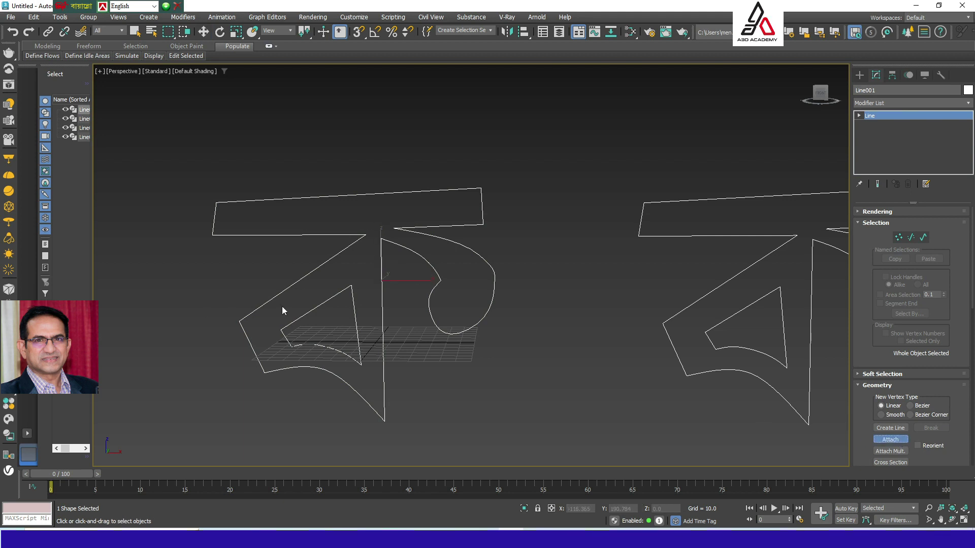
pyautogui.click(316, 312)
# - Add an Extrude modifier with Amount 24 to the combined outline
pyautogui.click(893, 100)
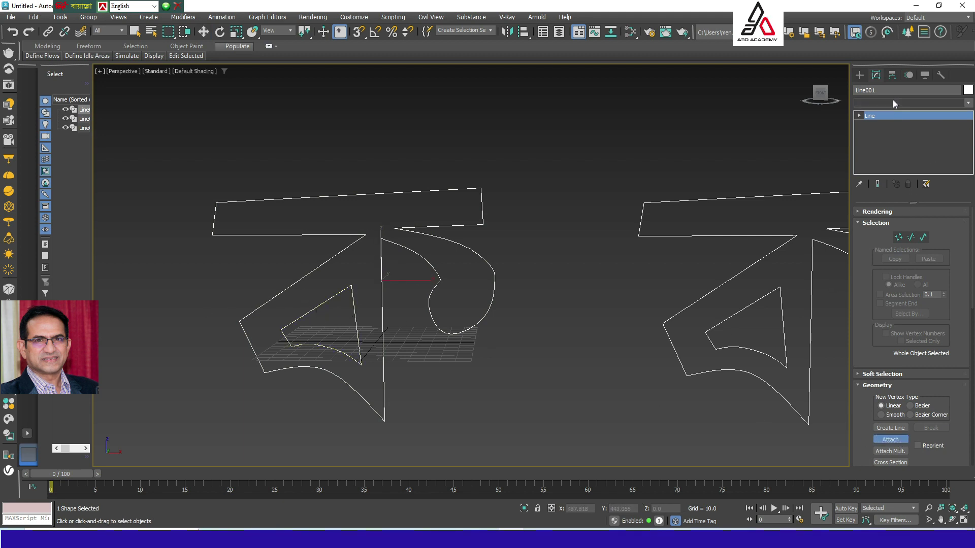
pyautogui.press('e')
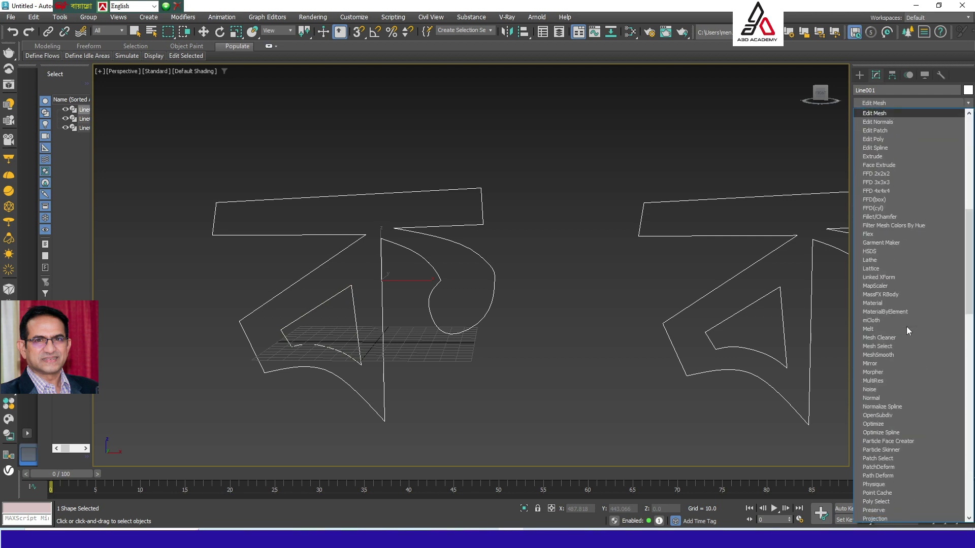
pyautogui.click(891, 156)
pyautogui.moveTo(466, 401)
pyautogui.keyDown('alt'); pyautogui.mouseDown(button='middle')
pyautogui.moveTo(509, 396)
pyautogui.moveTo(398, 426)
pyautogui.moveTo(483, 398)
pyautogui.moveTo(504, 401)
pyautogui.moveTo(469, 393)
pyautogui.mouseUp(button='middle'); pyautogui.keyUp('alt')
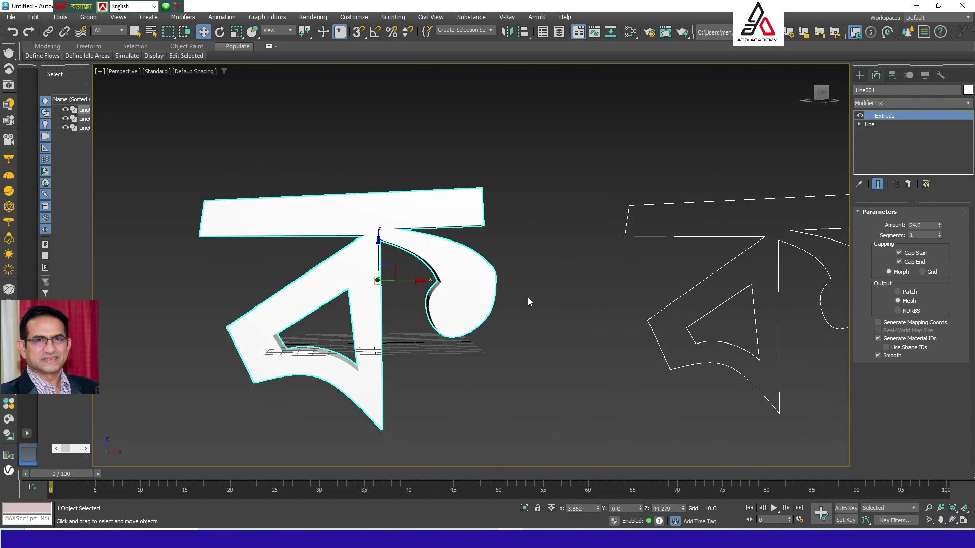
# - Enter Line001's Vertex sub-object level with the extruded result shown
pyautogui.click(857, 123)
pyautogui.click(877, 133)
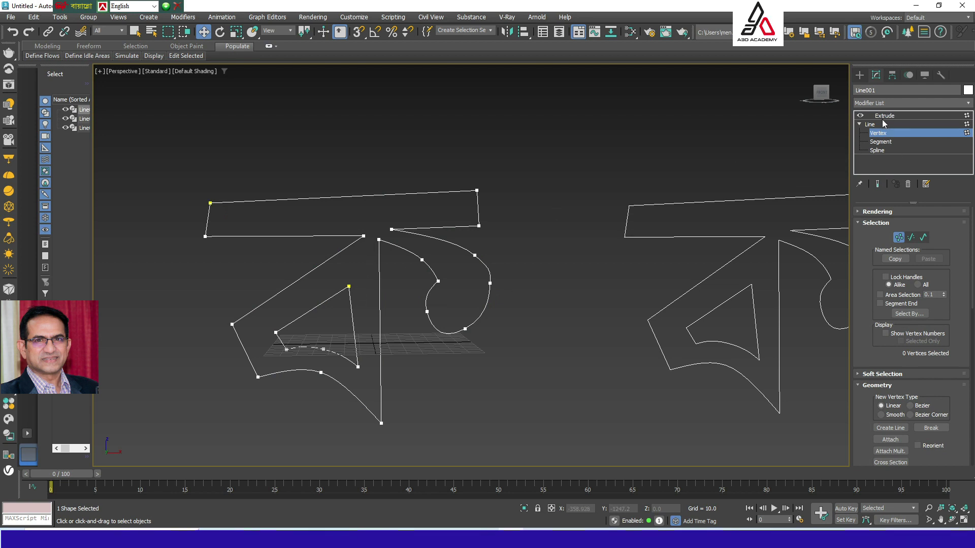
pyautogui.click(878, 185)
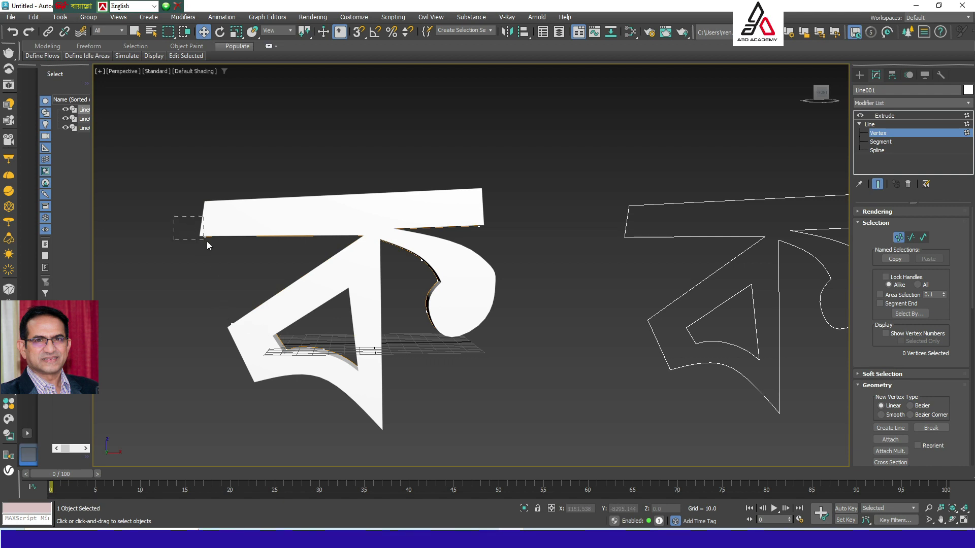
pyautogui.moveTo(207, 245); pyautogui.dragTo(264, 255)
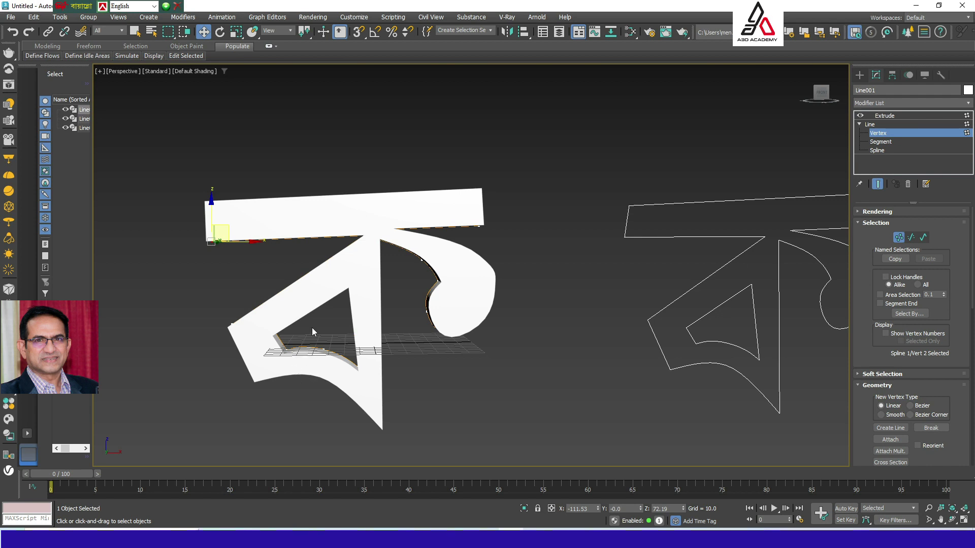
# - Move the triangle's top point and a bulb vertex, then return to the Extrude level
pyautogui.click(349, 286)
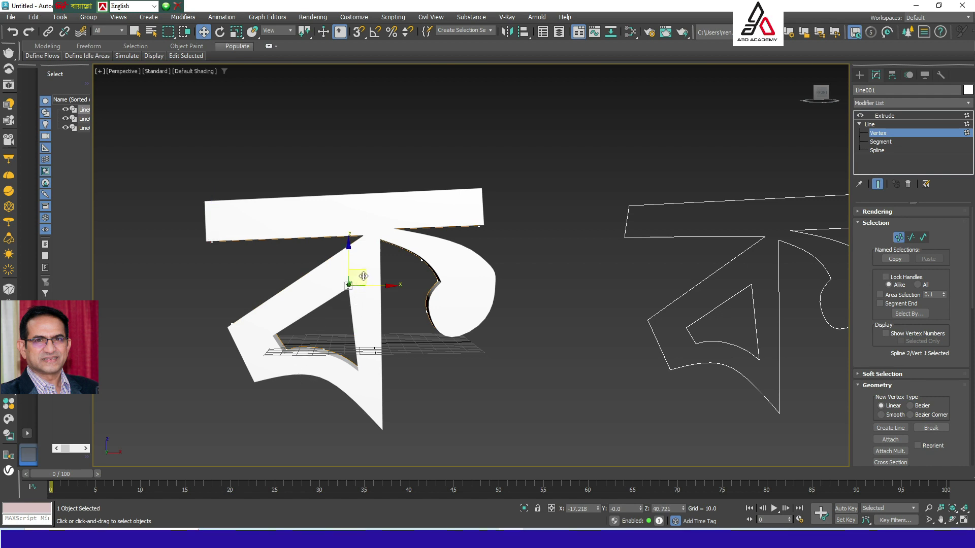
pyautogui.moveTo(369, 273); pyautogui.dragTo(368, 282)
pyautogui.click(467, 375)
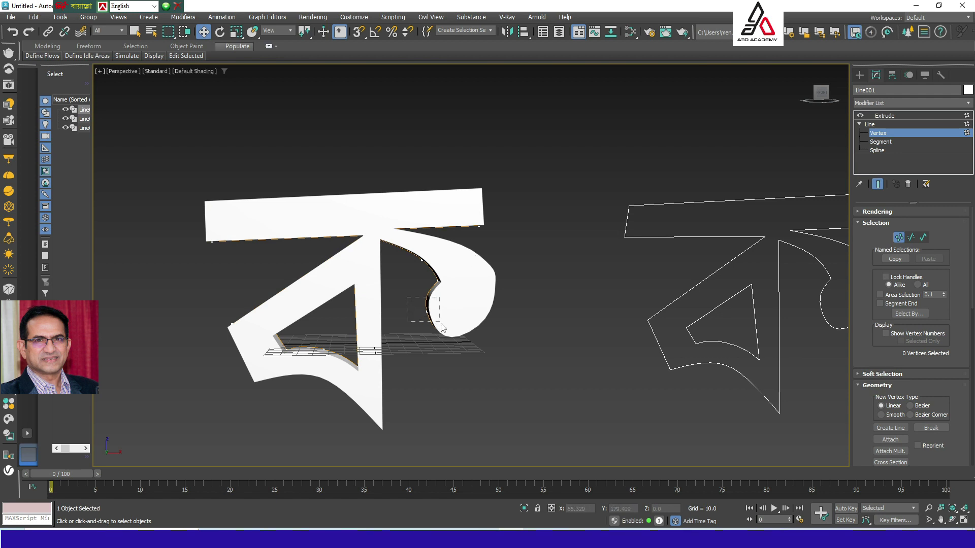
pyautogui.moveTo(441, 323); pyautogui.dragTo(510, 279)
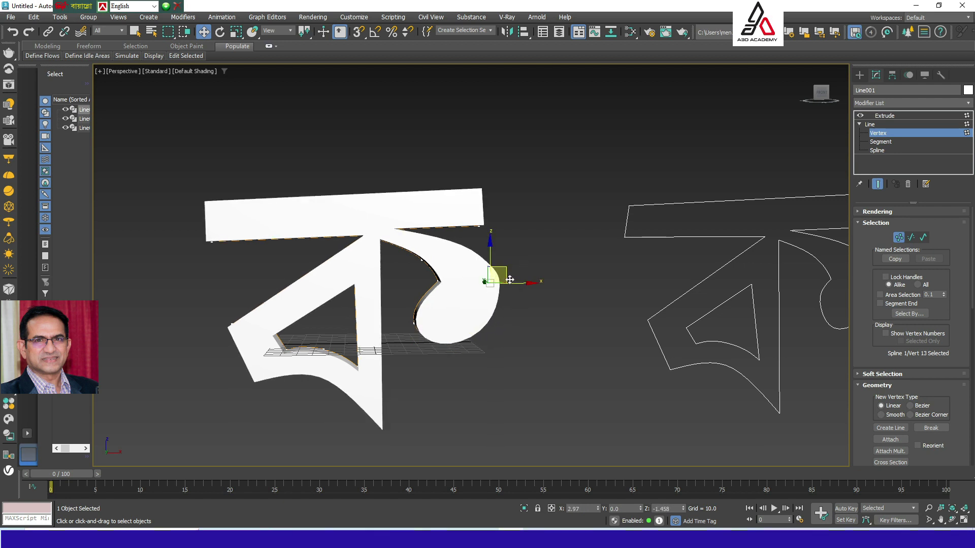
pyautogui.keyDown('alt'); pyautogui.moveTo(510, 279); pyautogui.dragTo(523, 343, button='middle'); pyautogui.keyUp('alt')
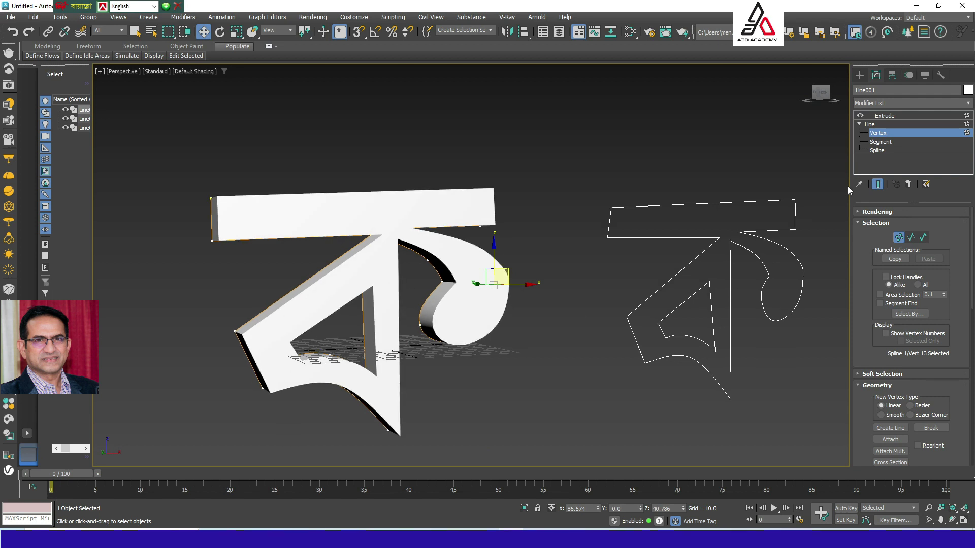
pyautogui.click(870, 133)
pyautogui.click(886, 116)
# - Render a test frame of the letters with the default Arnold renderer
pyautogui.click(746, 124)
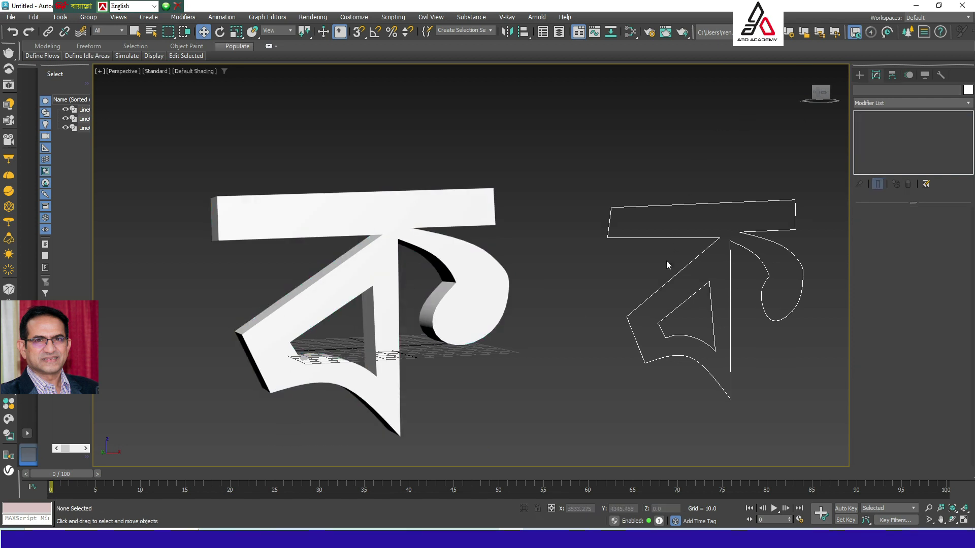
pyautogui.moveTo(678, 266); pyautogui.dragTo(586, 259, button='middle')
pyautogui.click(652, 288)
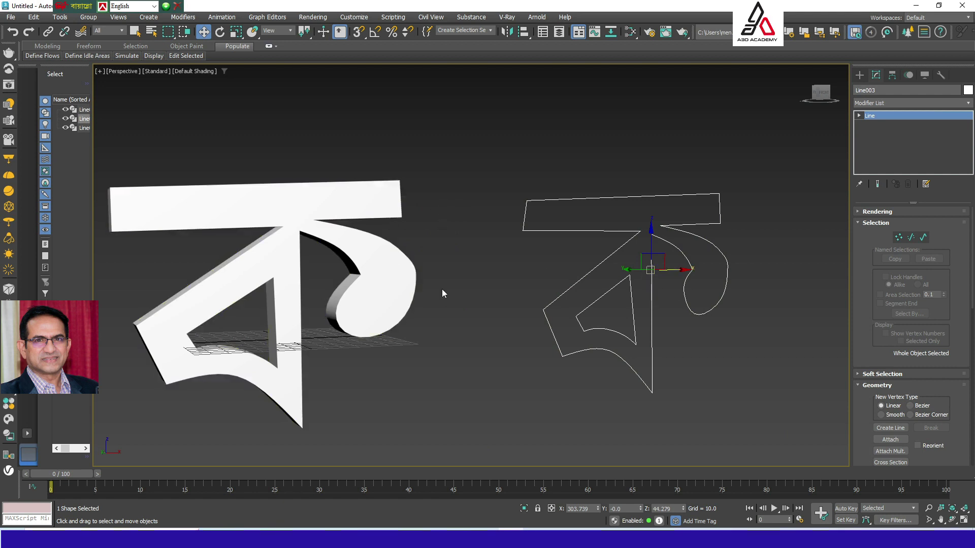
pyautogui.moveTo(441, 293); pyautogui.dragTo(535, 295, button='middle')
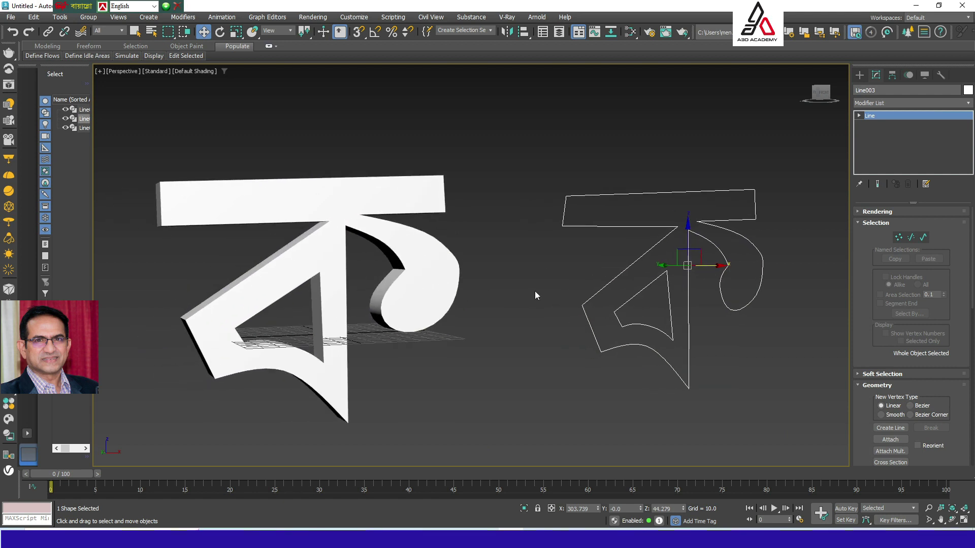
pyautogui.click(682, 35)
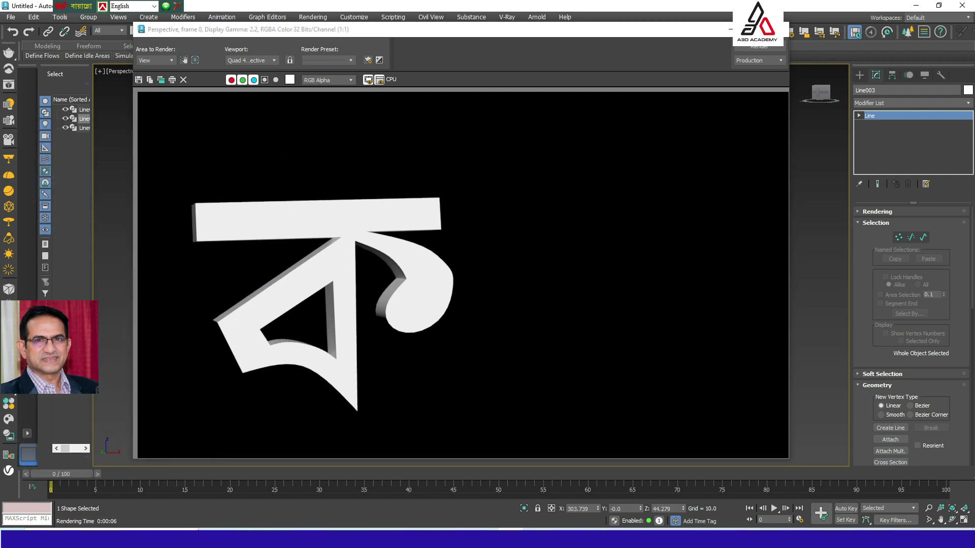
pyautogui.click(777, 28)
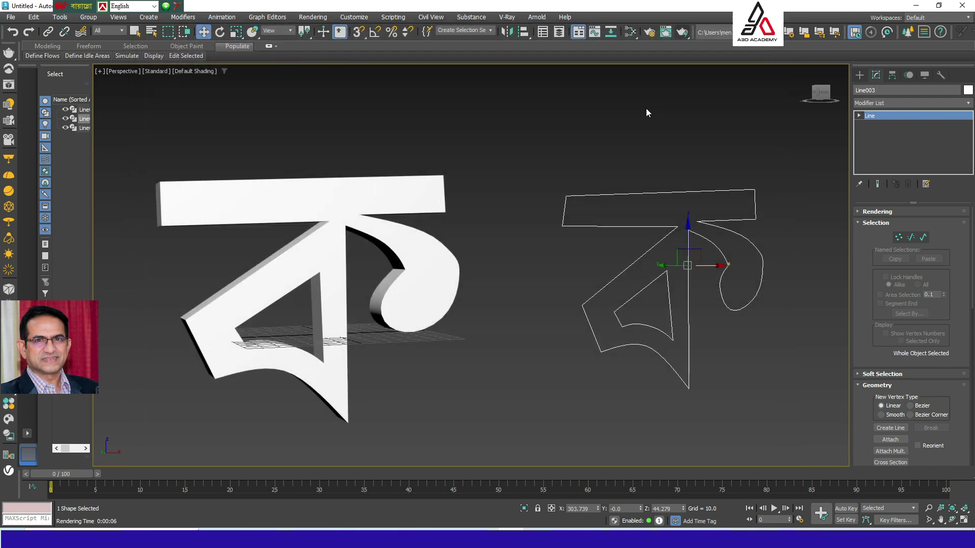
# - Switch the production renderer to Scanline Renderer and render the frame again
pyautogui.click(649, 32)
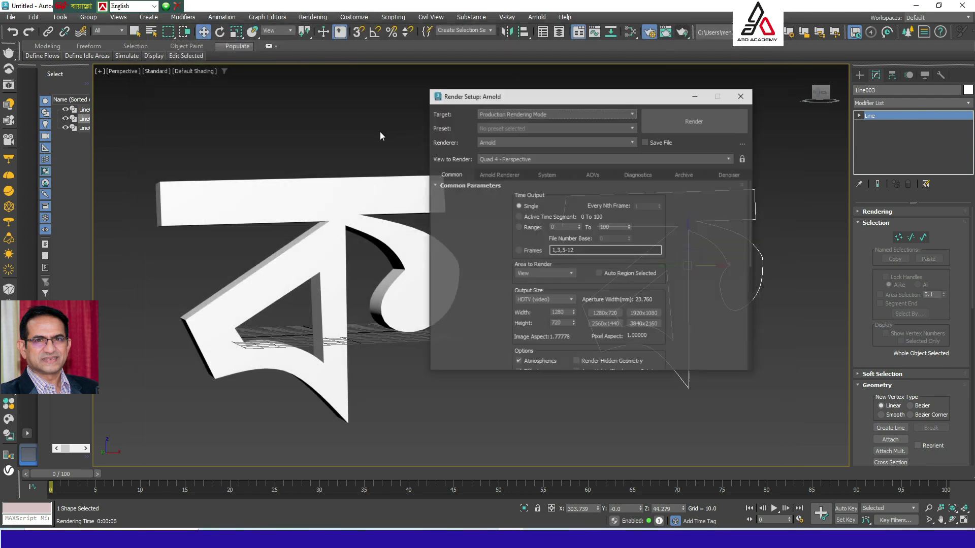
pyautogui.click(503, 142)
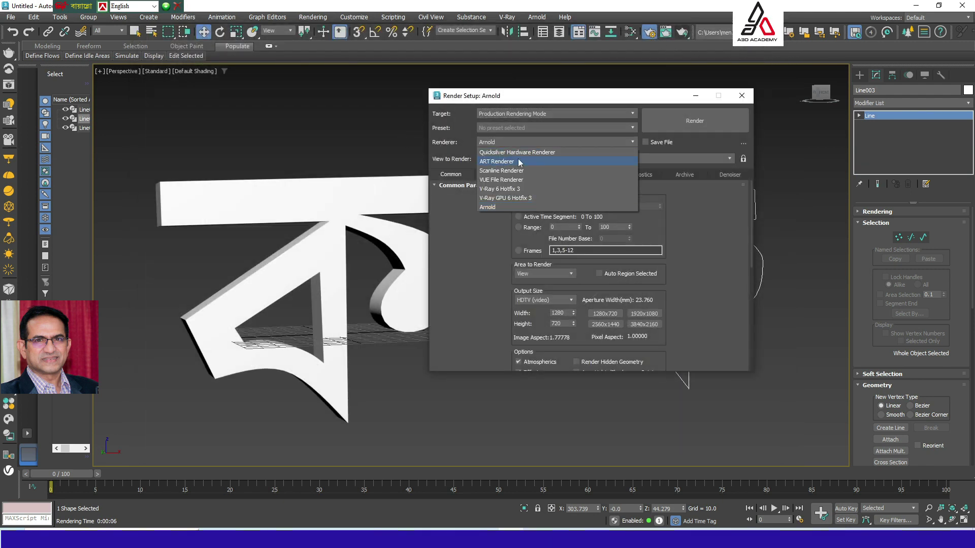
pyautogui.click(512, 171)
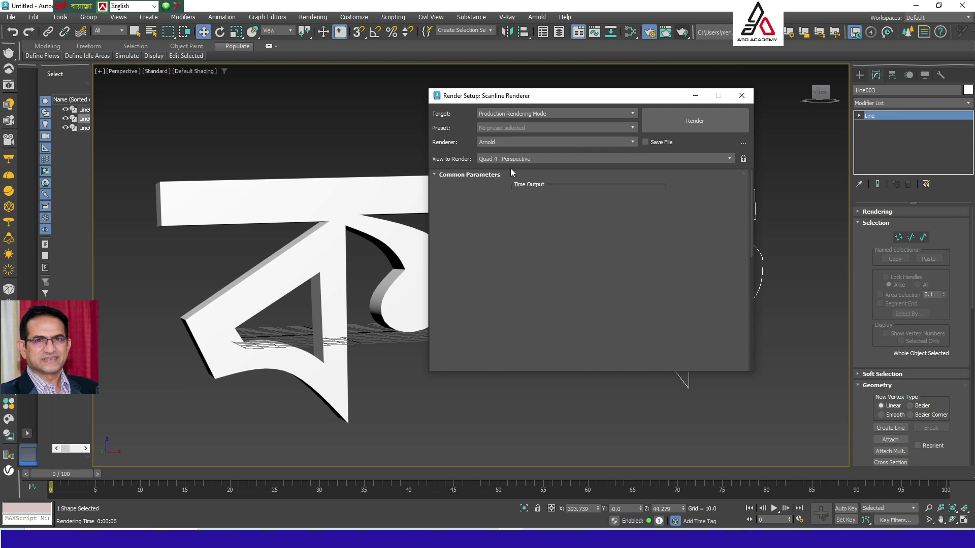
pyautogui.click(693, 123)
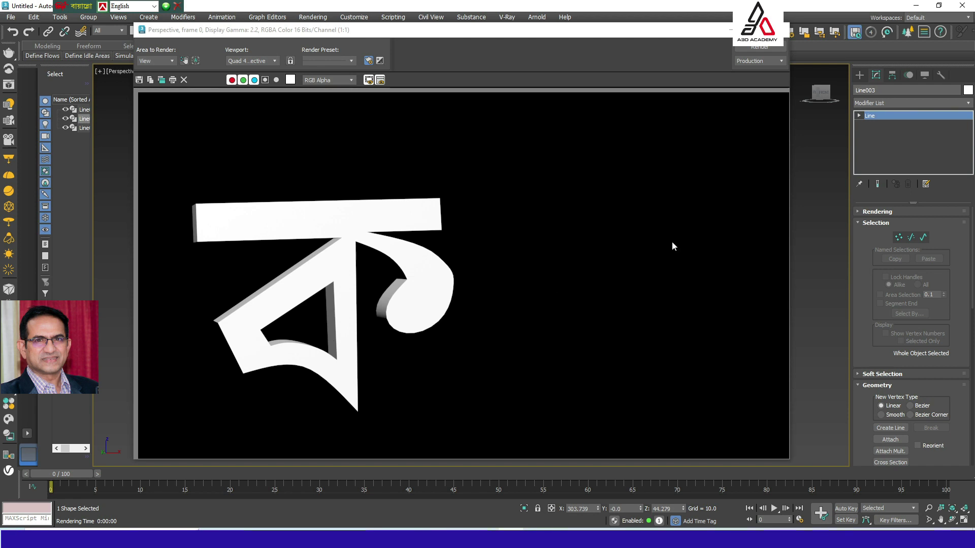
pyautogui.click(786, 29)
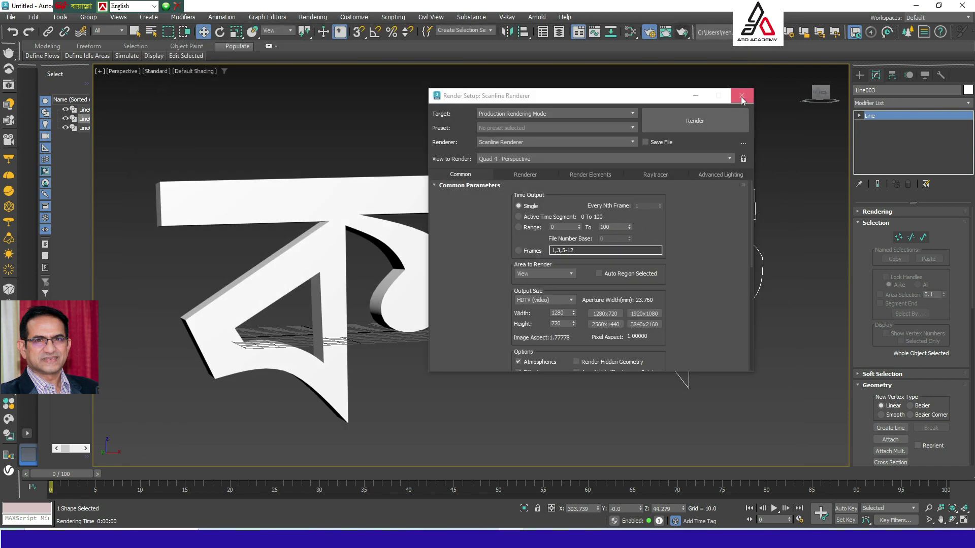
pyautogui.click(742, 99)
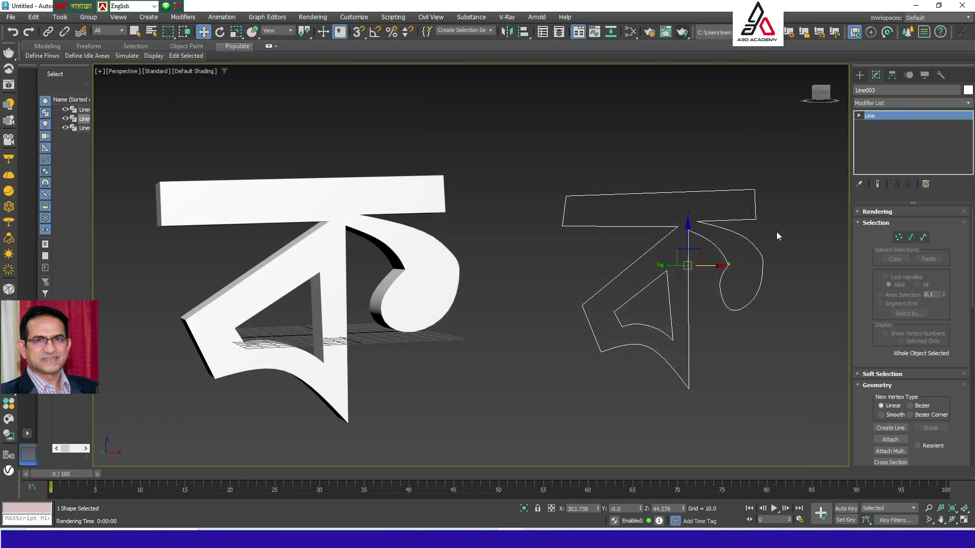
pyautogui.click(777, 234)
# - Turn on Enable In Viewport for the outline spline Line003 and the inner triangle Line004
pyautogui.moveTo(777, 185); pyautogui.dragTo(753, 201)
pyautogui.click(876, 212)
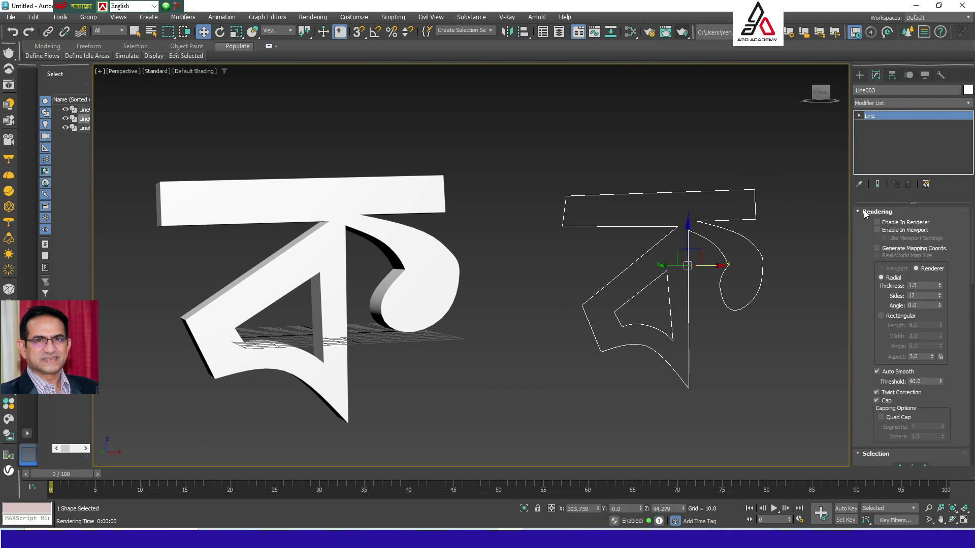
pyautogui.click(884, 231)
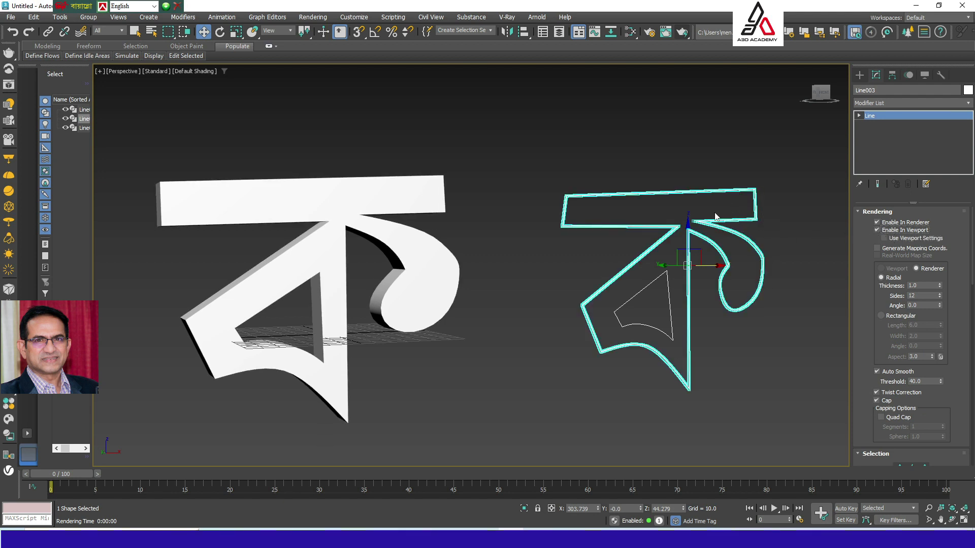
pyautogui.click(670, 303)
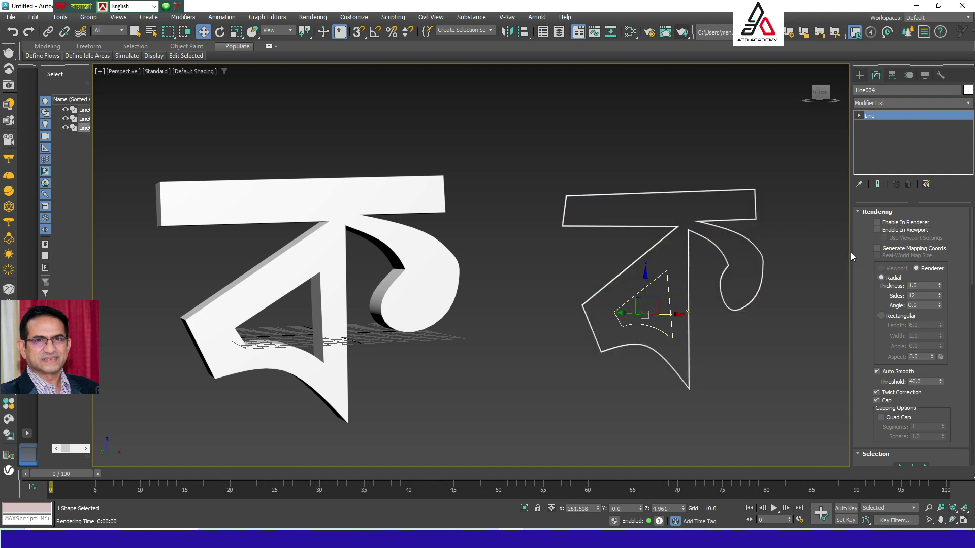
pyautogui.click(878, 231)
pyautogui.click(751, 359)
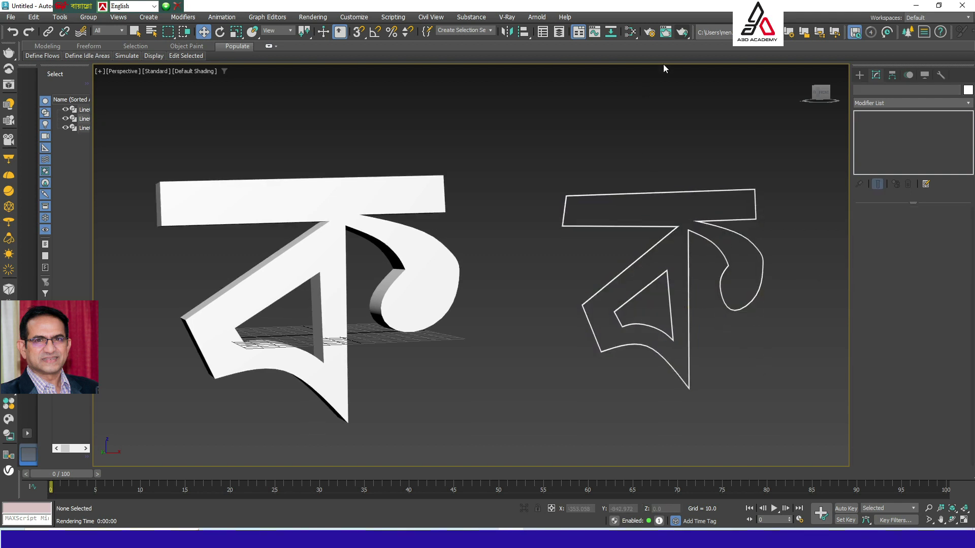
# - Render both letters, then reselect the outline spline Line003
pyautogui.click(671, 33)
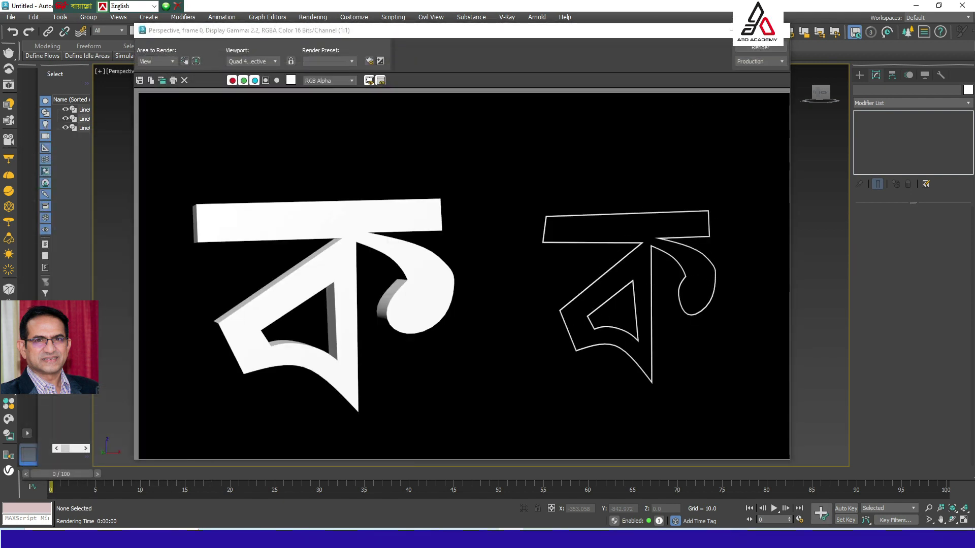
pyautogui.click(782, 30)
pyautogui.click(705, 194)
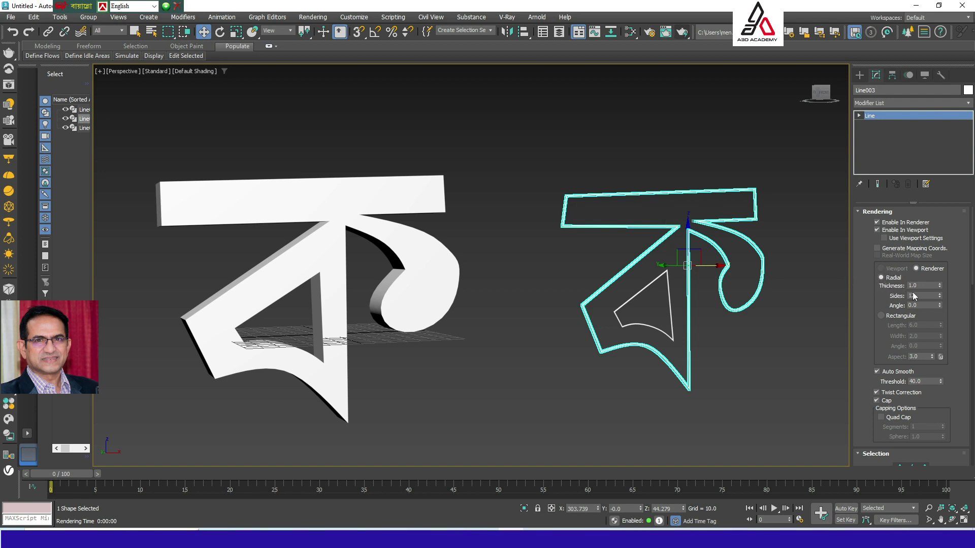
# - Set Rendering Thickness to 4.54 on Line003 and 3.0 on Line004
pyautogui.moveTo(941, 288); pyautogui.dragTo(3, 158)
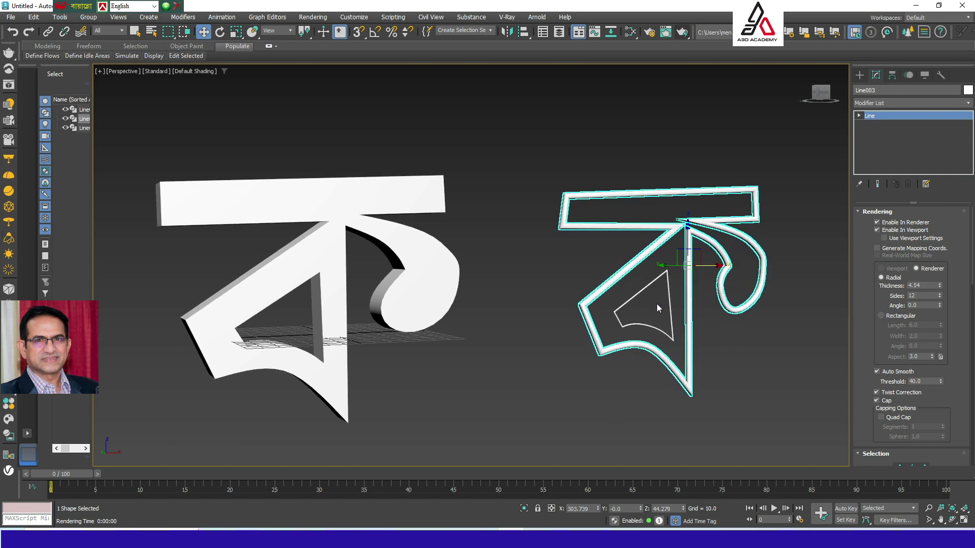
pyautogui.click(641, 290)
pyautogui.doubleClick(918, 286)
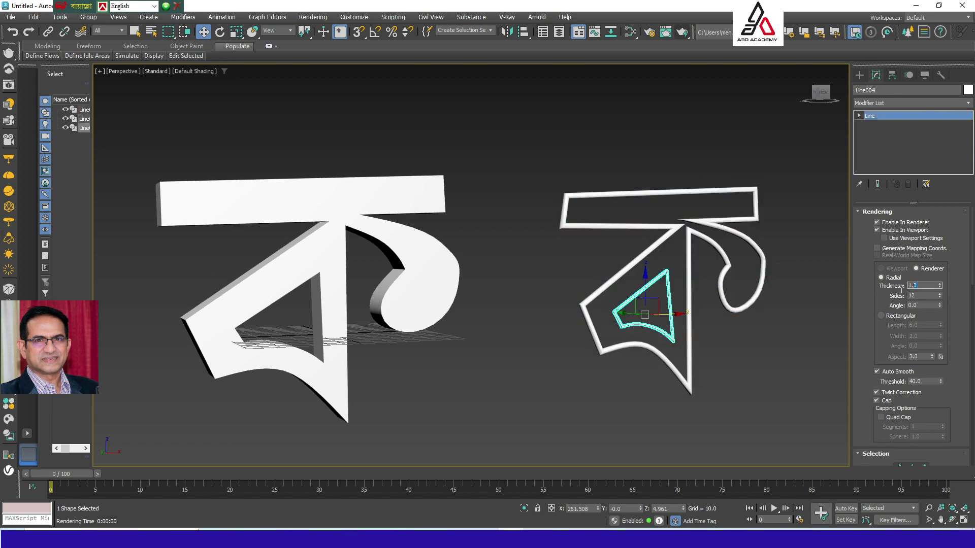
pyautogui.write('3')
pyautogui.press('Return')
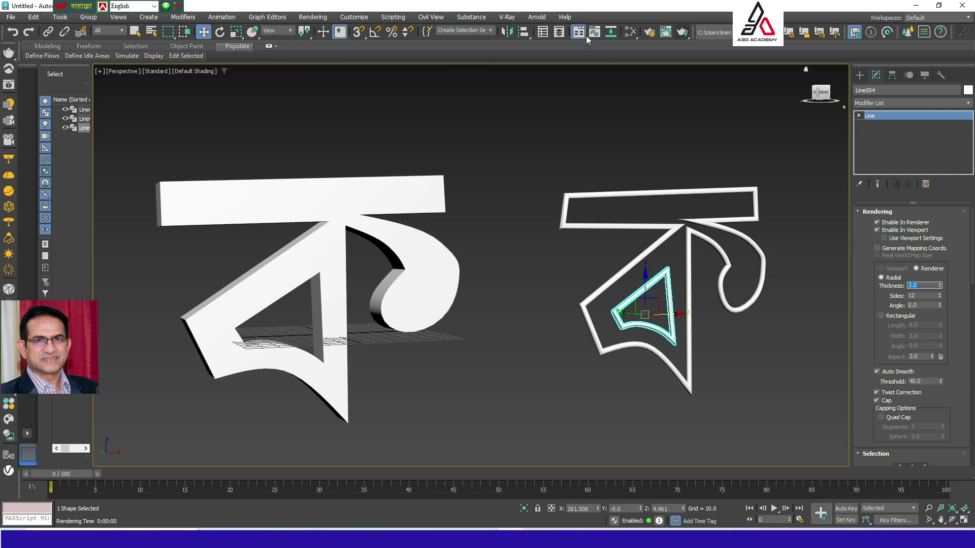
# - Render to check the thicker outlines and orbit the view
pyautogui.click(734, 314)
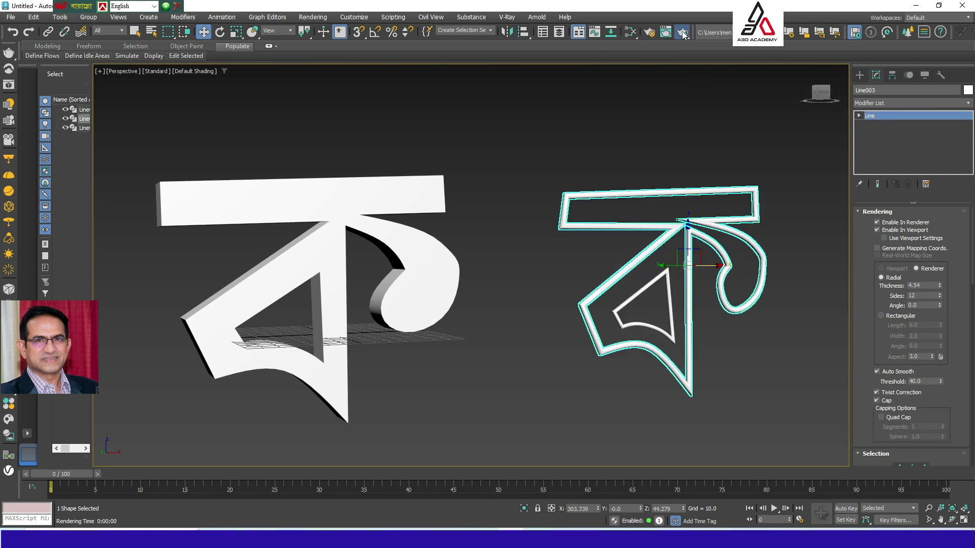
pyautogui.click(682, 32)
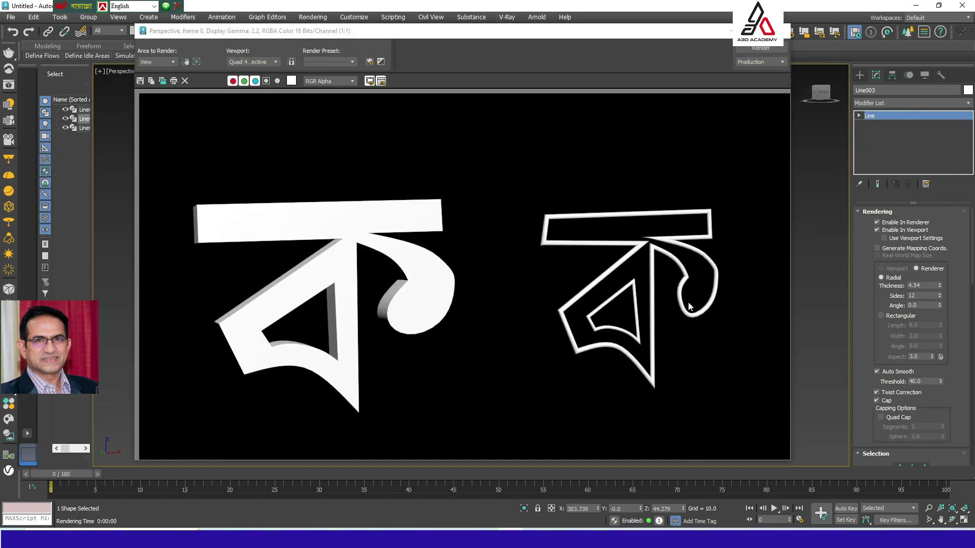
pyautogui.click(786, 31)
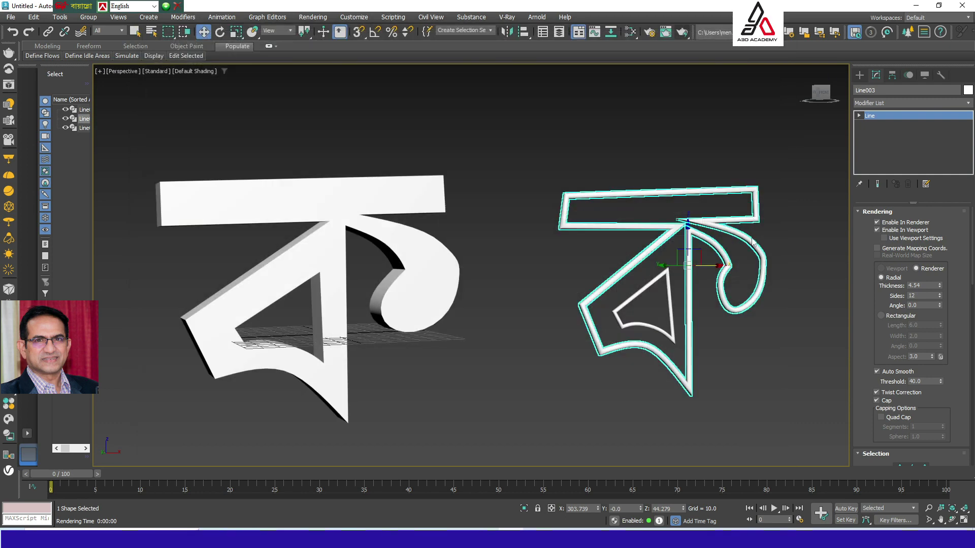
pyautogui.keyDown('alt'); pyautogui.moveTo(761, 268); pyautogui.dragTo(642, 276, button='middle'); pyautogui.keyUp('alt')
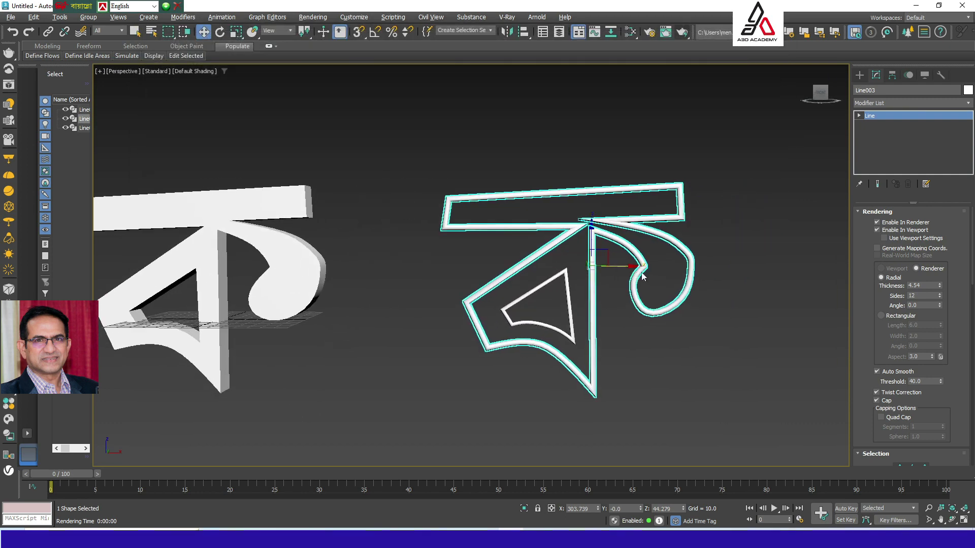
# - Enter the outline's Vertex mode and try adjusting a curl vertex, undoing the change
pyautogui.click(859, 116)
pyautogui.click(878, 124)
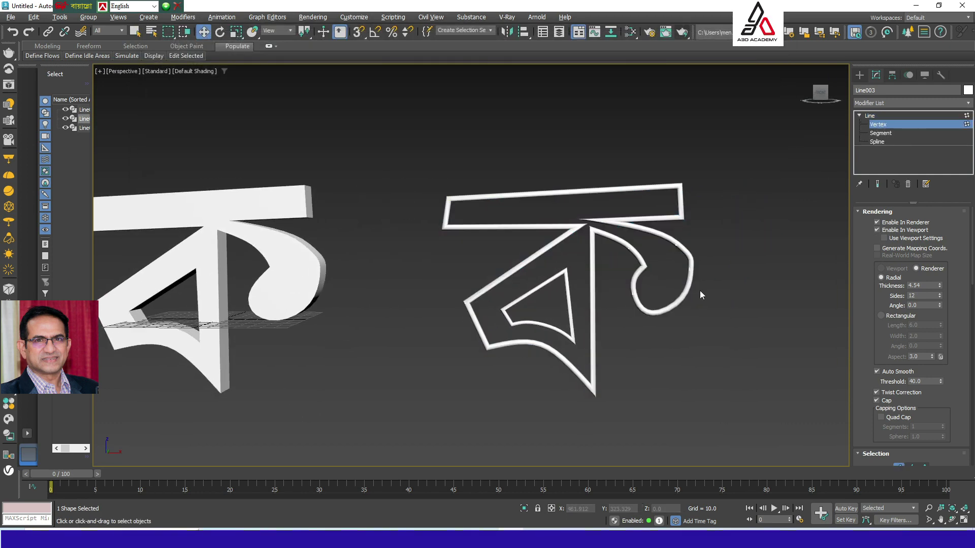
pyautogui.moveTo(713, 288); pyautogui.dragTo(712, 287)
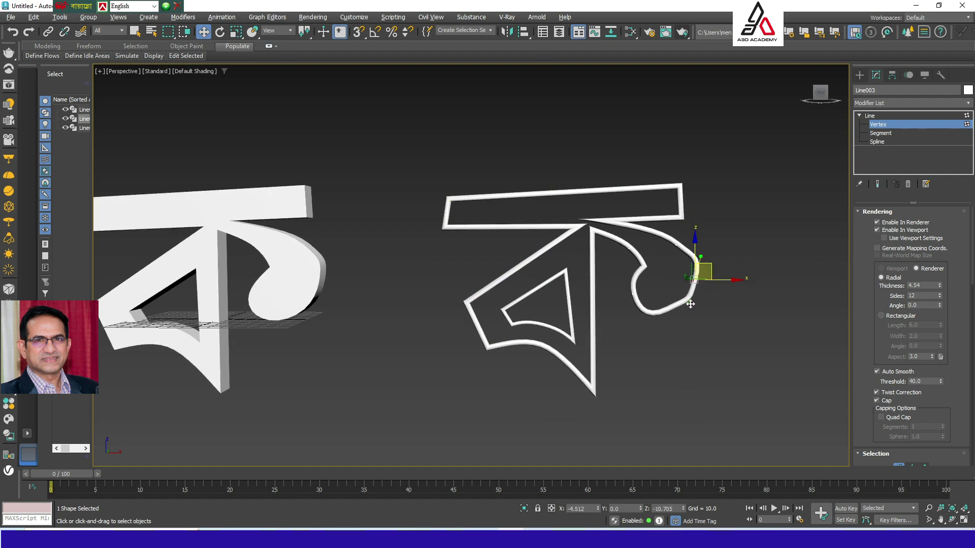
pyautogui.click(670, 319)
pyautogui.moveTo(661, 304); pyautogui.dragTo(674, 321)
pyautogui.click(680, 329)
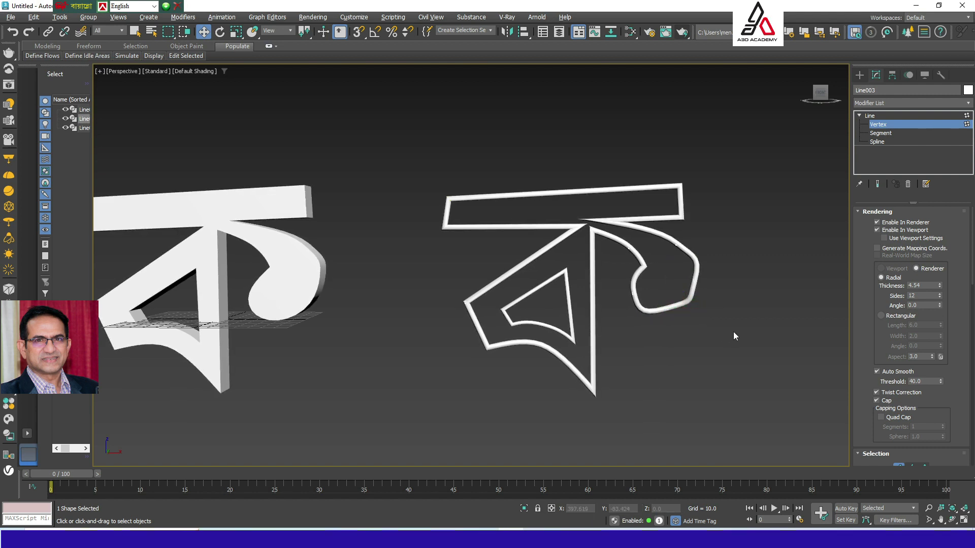
pyautogui.hotkey('ctrl', 'z')
pyautogui.hotkey('ctrl', 'z')
pyautogui.hotkey('ctrl', 'z')
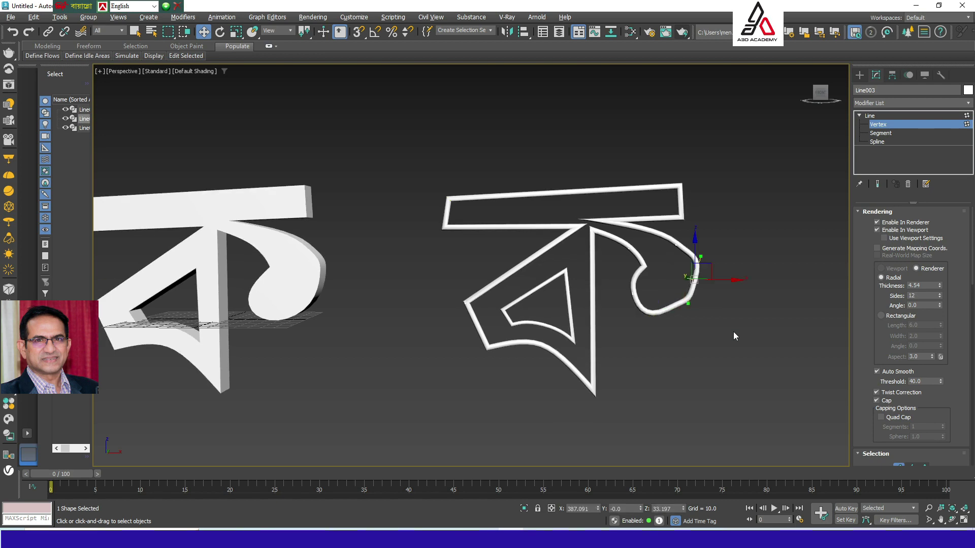
# - Maximize the Front view and reshape the curved stroke's right side and bottom vertices
pyautogui.hotkey('alt', 'w')
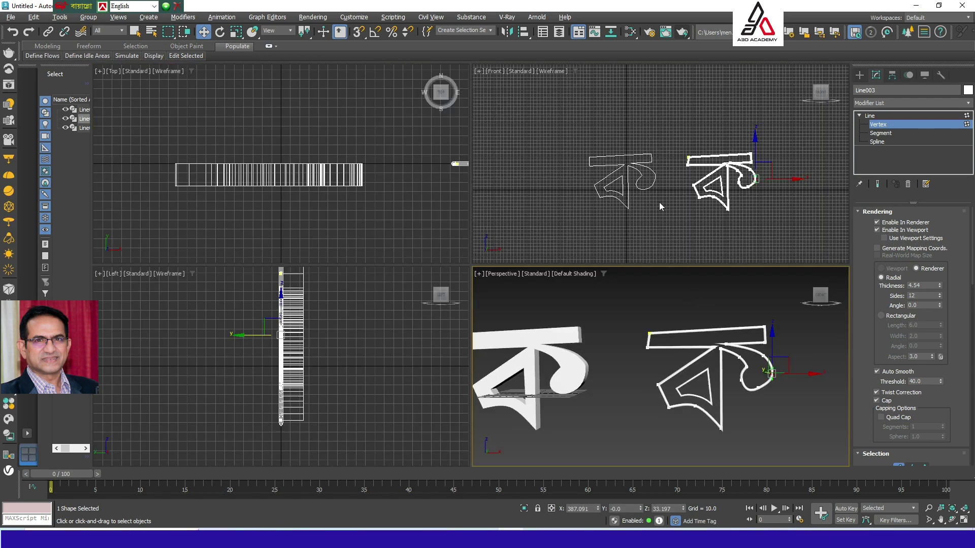
pyautogui.rightClick(672, 199)
pyautogui.hotkey('alt', 'w')
pyautogui.scroll(6, 523, 309)
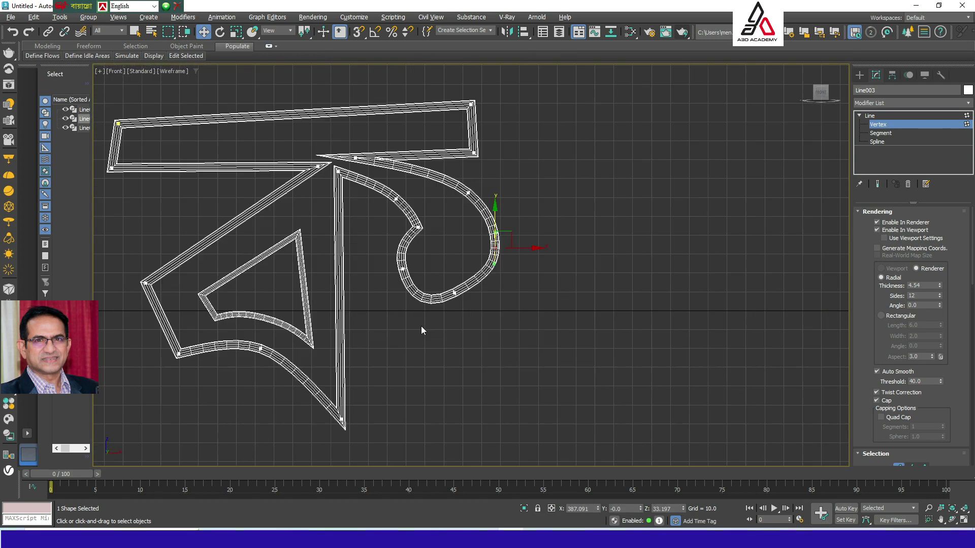
pyautogui.moveTo(518, 278); pyautogui.dragTo(596, 328, button='middle')
pyautogui.scroll(4, 511, 292)
pyautogui.click(525, 306)
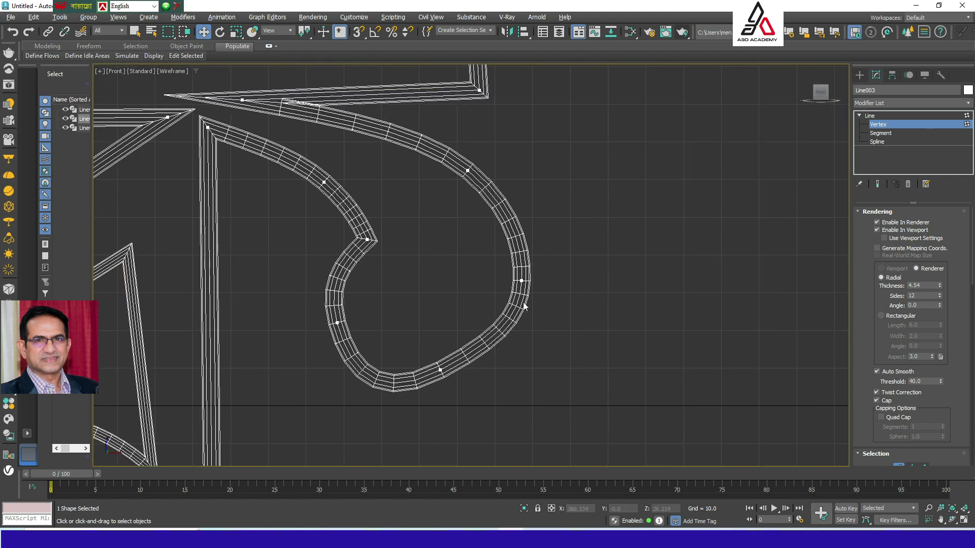
pyautogui.moveTo(565, 308); pyautogui.dragTo(564, 310)
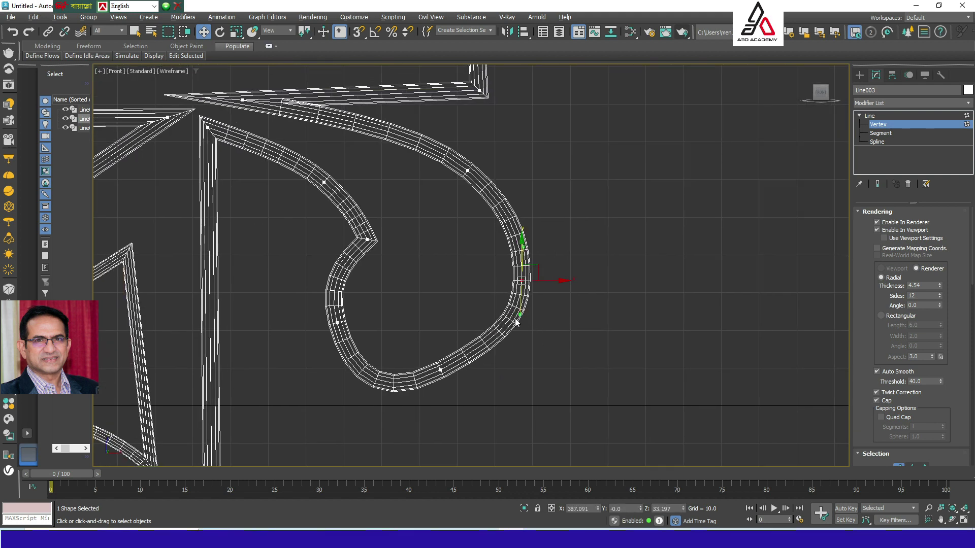
pyautogui.moveTo(521, 314); pyautogui.dragTo(525, 279)
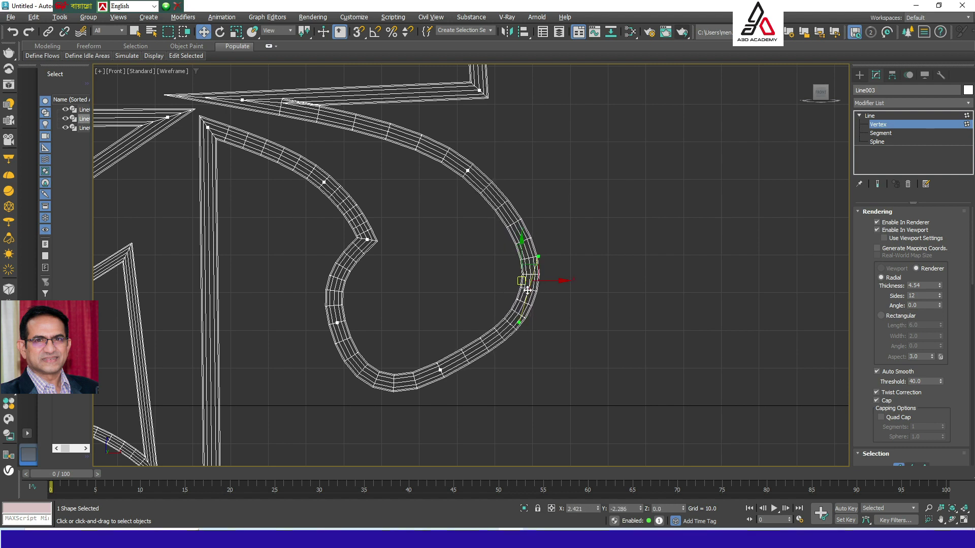
pyautogui.click(440, 371)
pyautogui.moveTo(446, 376); pyautogui.dragTo(446, 377)
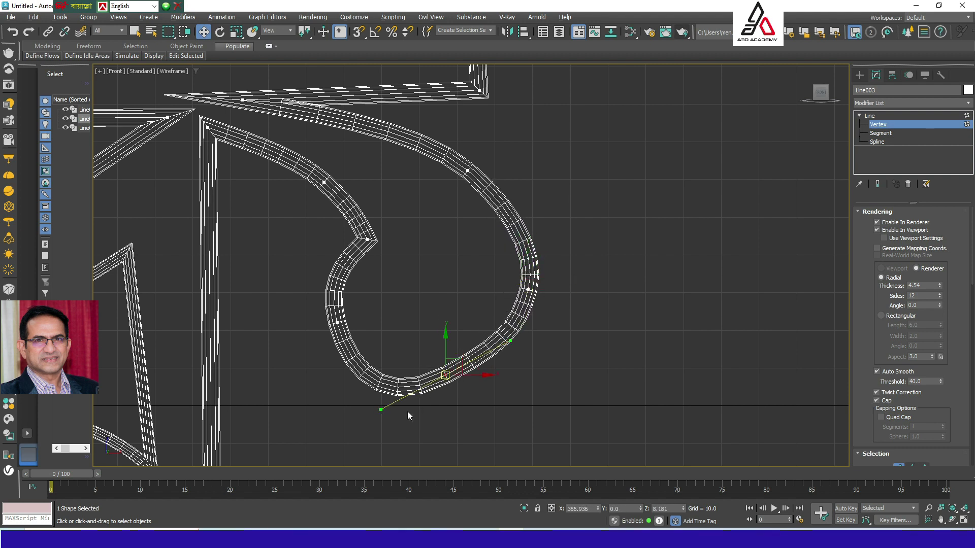
pyautogui.moveTo(382, 410); pyautogui.dragTo(387, 396)
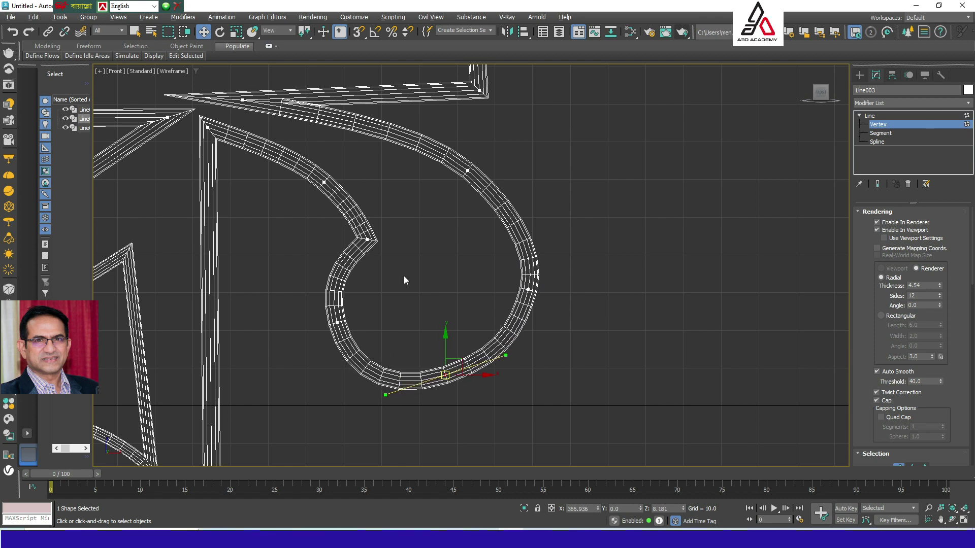
# - Reposition the letter's top-left and bottom tip vertices
pyautogui.moveTo(414, 243); pyautogui.dragTo(493, 273, button='middle')
pyautogui.scroll(-2, 492, 273)
pyautogui.click(406, 160)
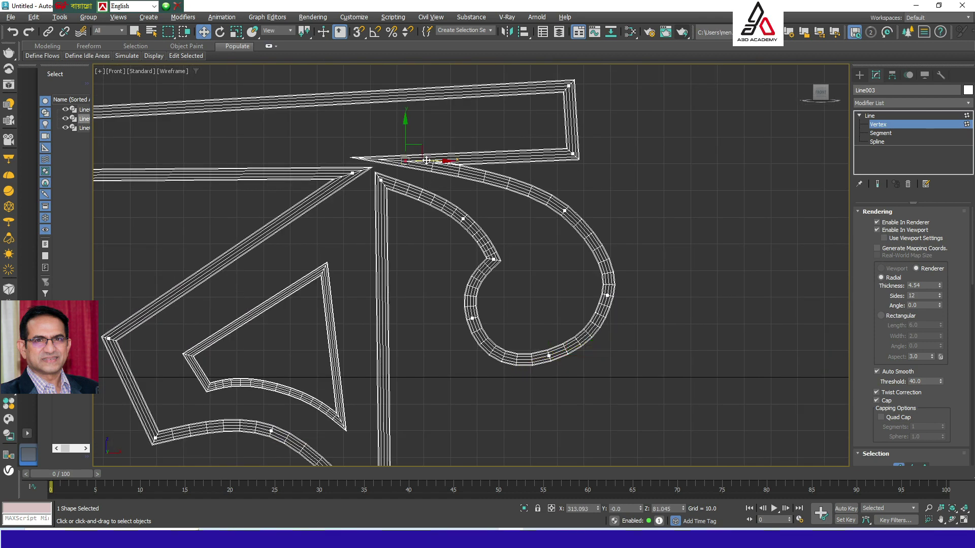
pyautogui.moveTo(467, 161); pyautogui.dragTo(508, 162)
pyautogui.moveTo(508, 162); pyautogui.dragTo(533, 191, button='middle')
pyautogui.scroll(-2, 533, 191)
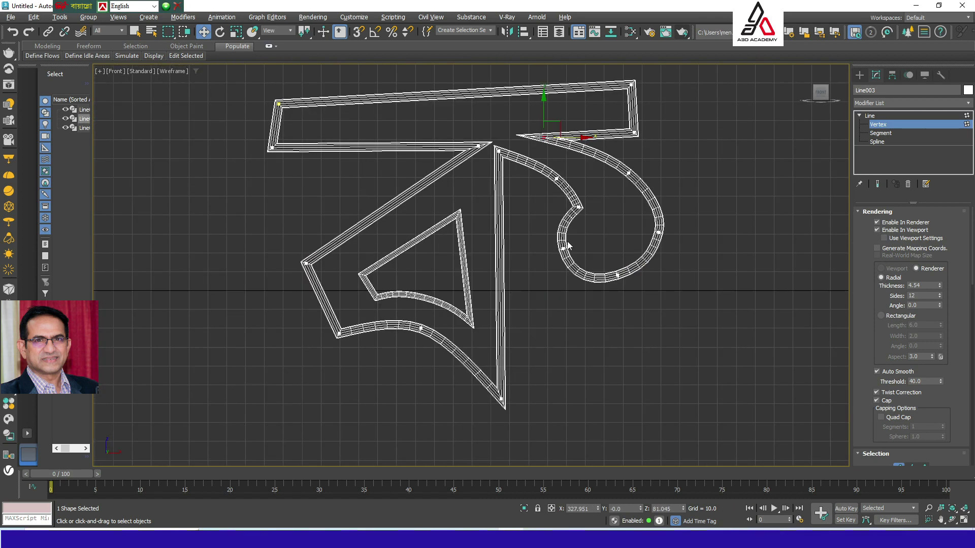
pyautogui.moveTo(537, 229); pyautogui.dragTo(573, 227, button='middle')
pyautogui.moveTo(496, 398)
pyautogui.mouseDown()
pyautogui.moveTo(522, 358)
pyautogui.moveTo(528, 364)
pyautogui.moveTo(527, 344)
pyautogui.mouseUp()
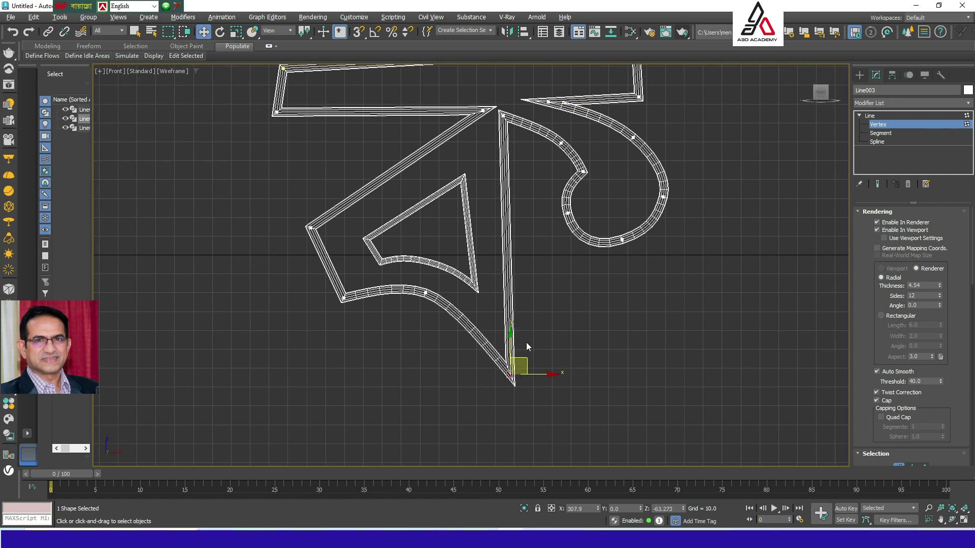
pyautogui.moveTo(503, 239); pyautogui.dragTo(504, 329, button='middle')
pyautogui.moveTo(265, 137); pyautogui.dragTo(276, 120)
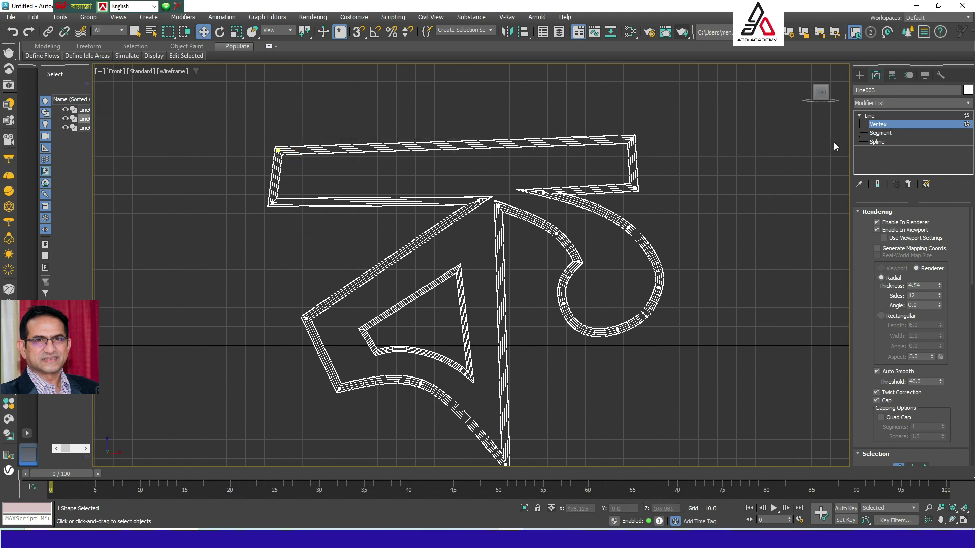
# - Exit vertex editing, deselect the outline and return to the four-view layout
pyautogui.click(870, 116)
pyautogui.click(756, 254)
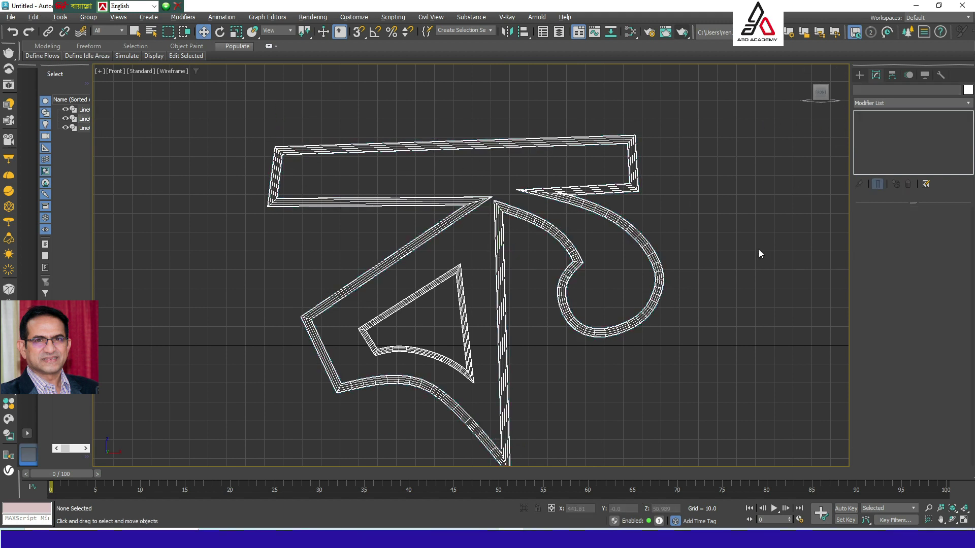
pyautogui.hotkey('alt', 'w')
pyautogui.moveTo(671, 351); pyautogui.dragTo(696, 396, button='middle')
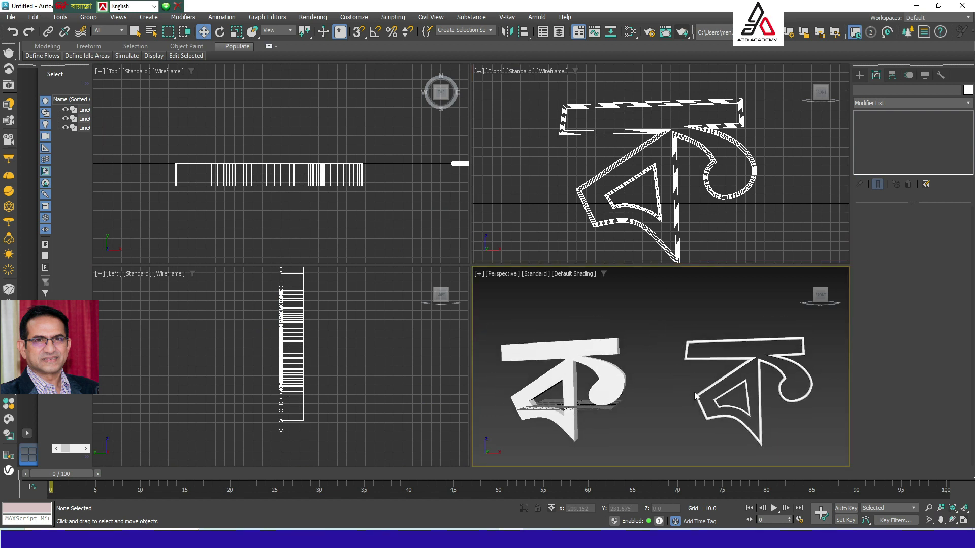
pyautogui.moveTo(710, 244); pyautogui.dragTo(708, 233, button='middle')
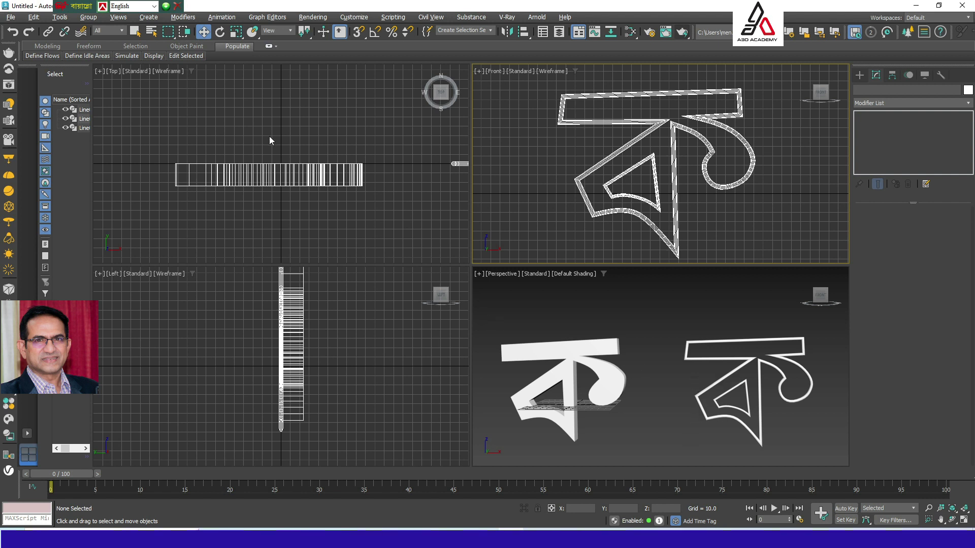
# - Reset the scene to empty without saving the letter work
pyautogui.click(10, 17)
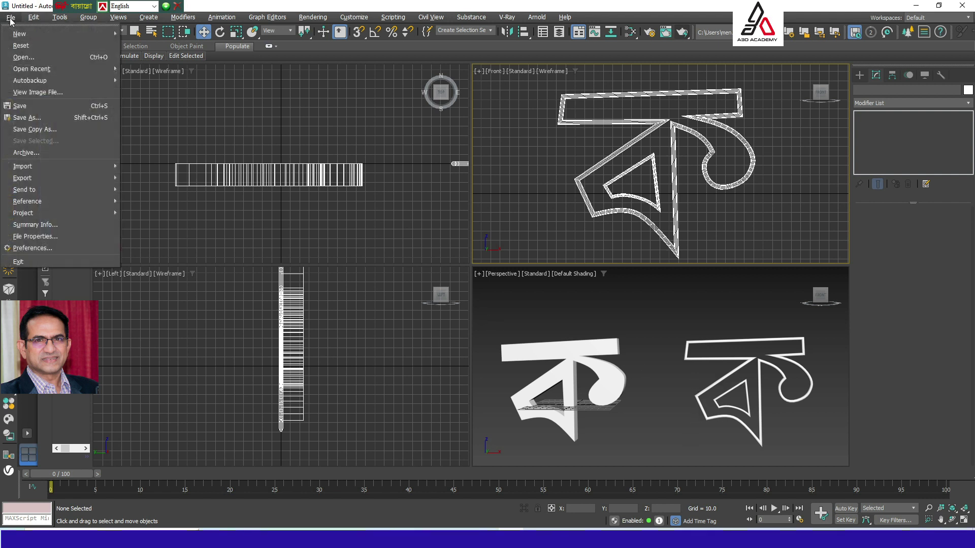
pyautogui.click(40, 46)
pyautogui.click(482, 284)
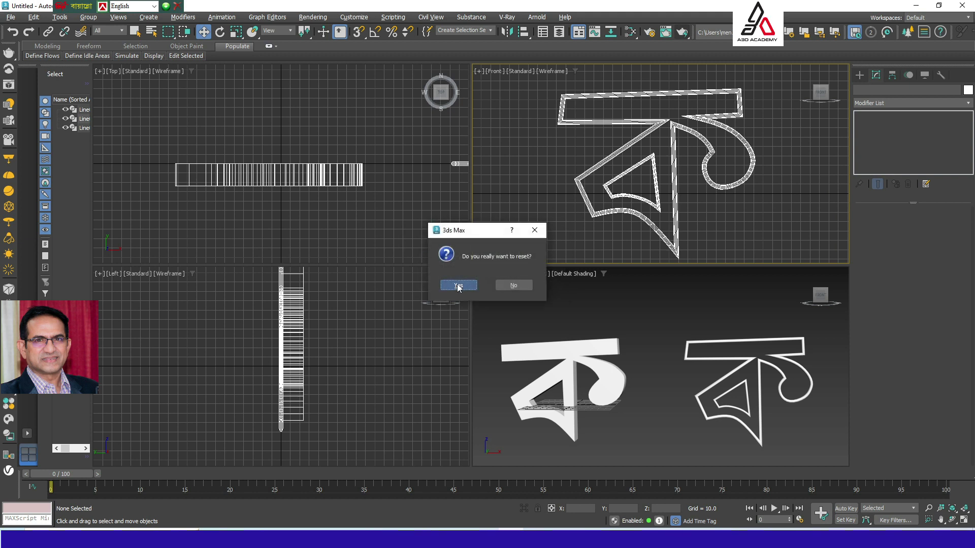
pyautogui.click(458, 286)
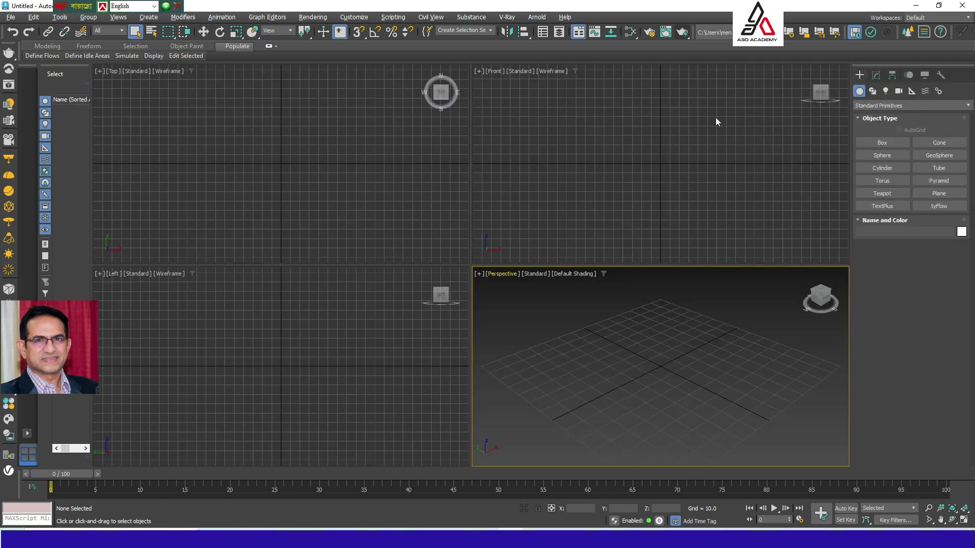
# - Maximize the Front viewport and pan to frame the empty grid
pyautogui.click(718, 154)
pyautogui.hotkey('alt', 'w')
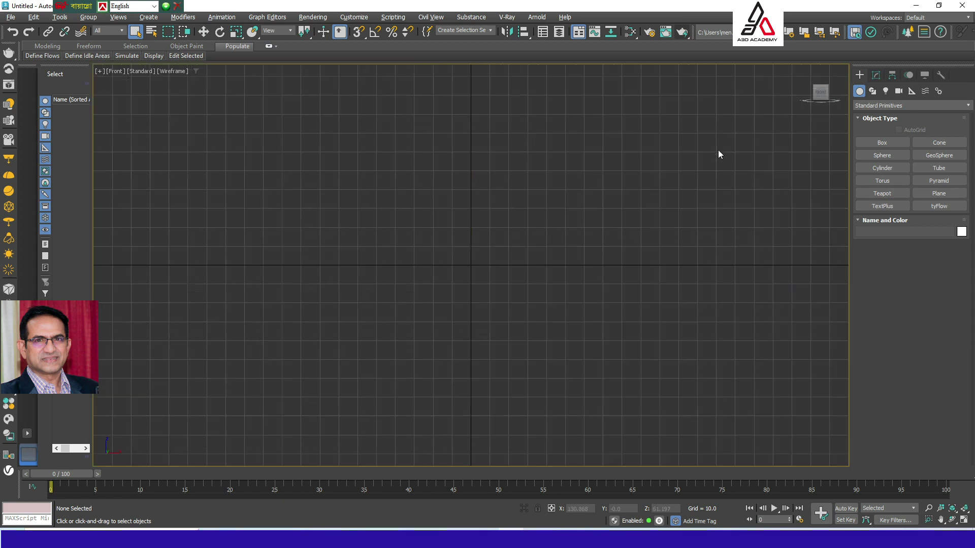
pyautogui.moveTo(566, 241); pyautogui.dragTo(528, 250, button='middle')
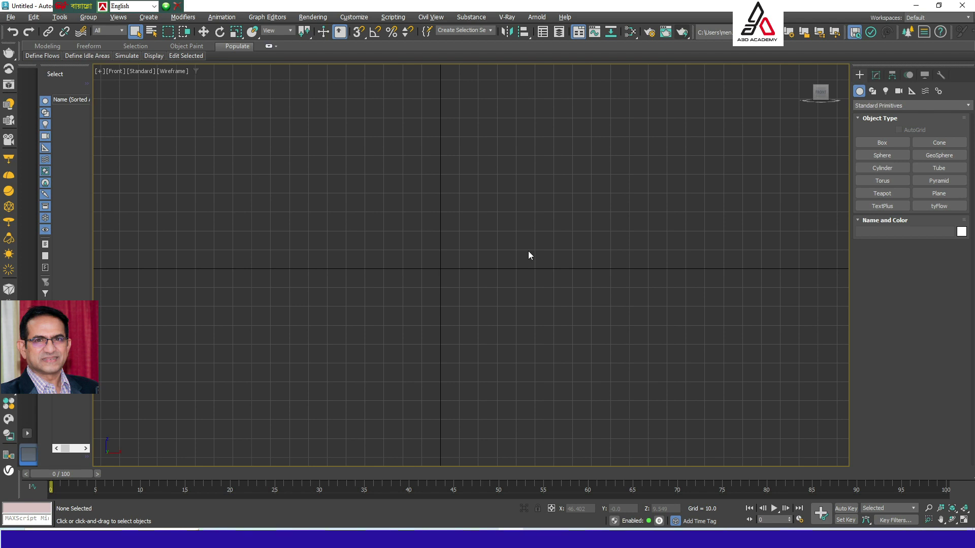
pyautogui.moveTo(514, 274); pyautogui.dragTo(532, 320, button='middle')
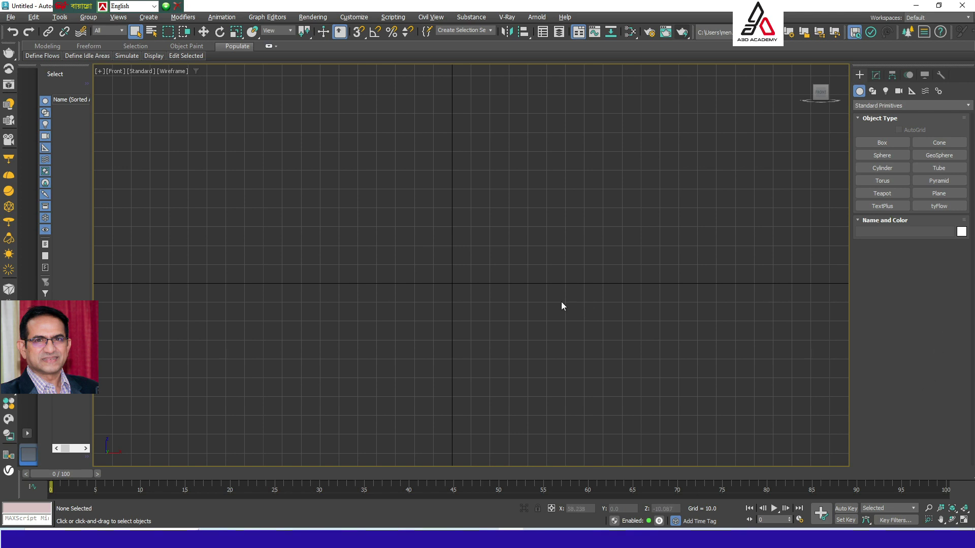
pyautogui.scroll(-2, 561, 306)
pyautogui.moveTo(559, 320); pyautogui.dragTo(533, 326, button='middle')
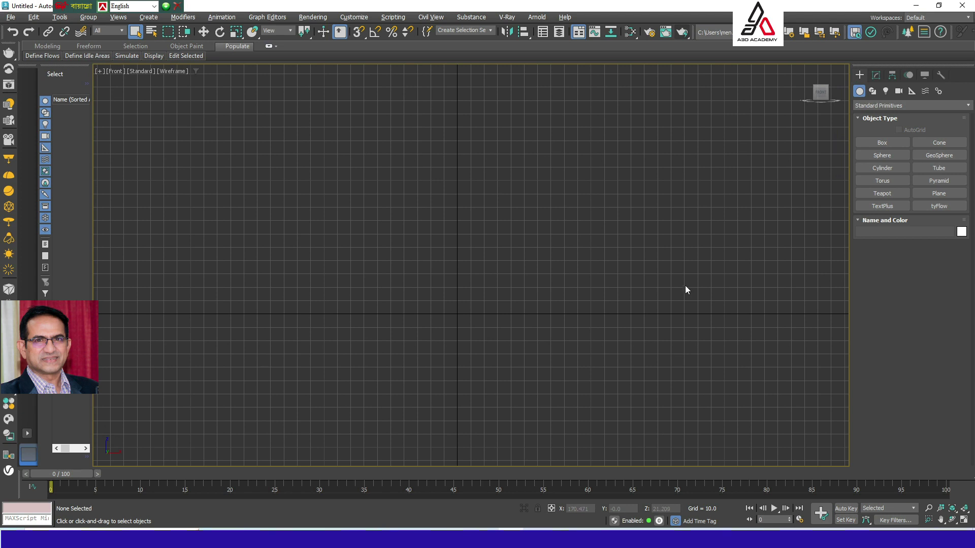
# - Draw the vase profile Line in Front view with curved points ending at the centre axis
pyautogui.click(873, 92)
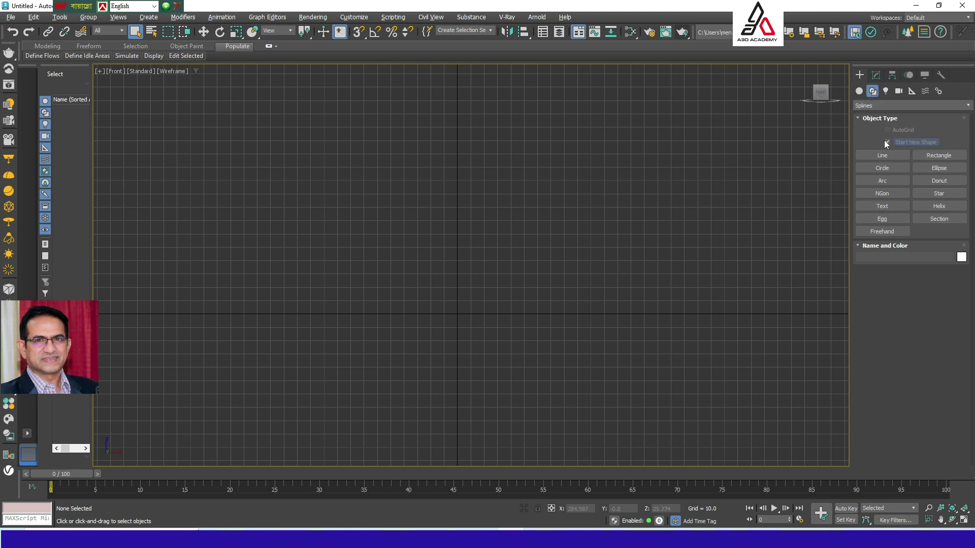
pyautogui.click(883, 155)
pyautogui.moveTo(500, 255); pyautogui.dragTo(498, 298, button='middle')
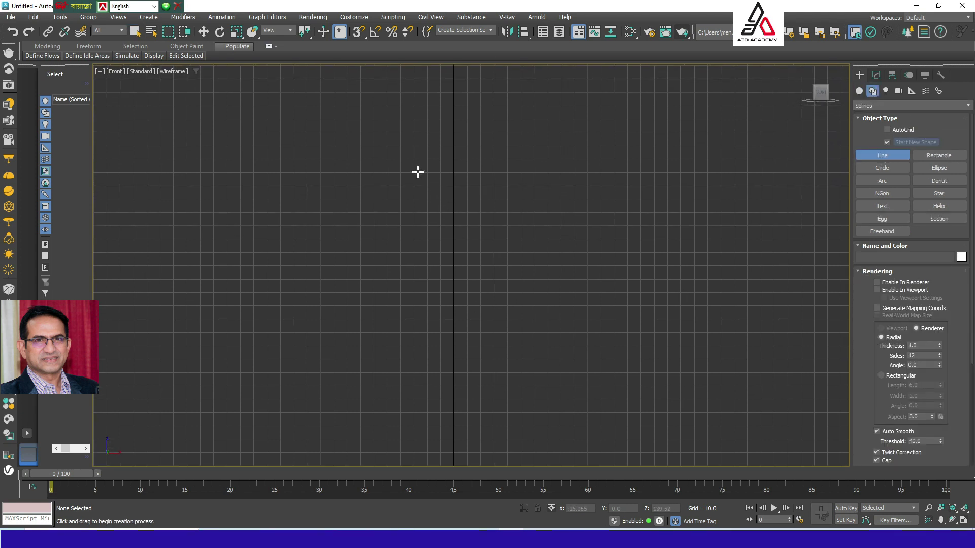
pyautogui.click(401, 139)
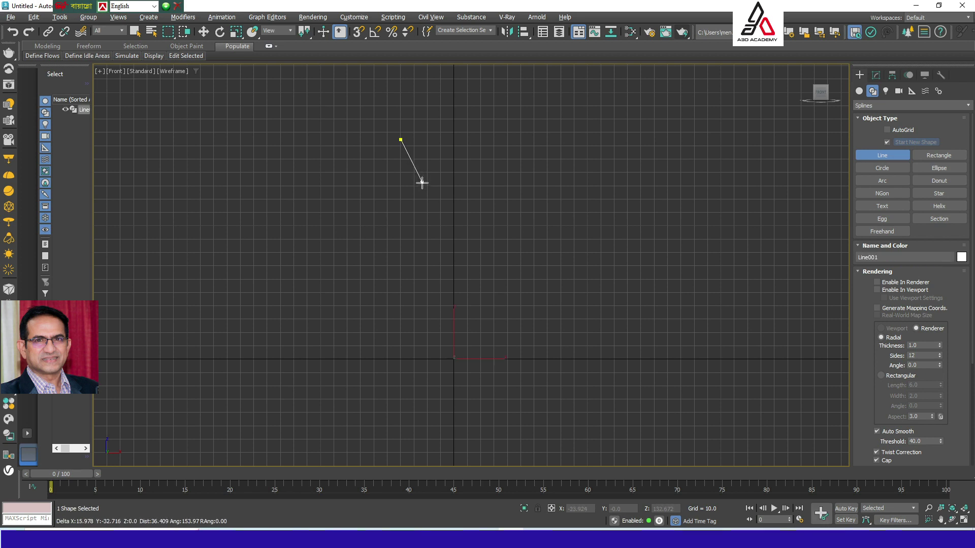
pyautogui.moveTo(422, 185); pyautogui.dragTo(422, 199)
pyautogui.moveTo(401, 245); pyautogui.dragTo(379, 259)
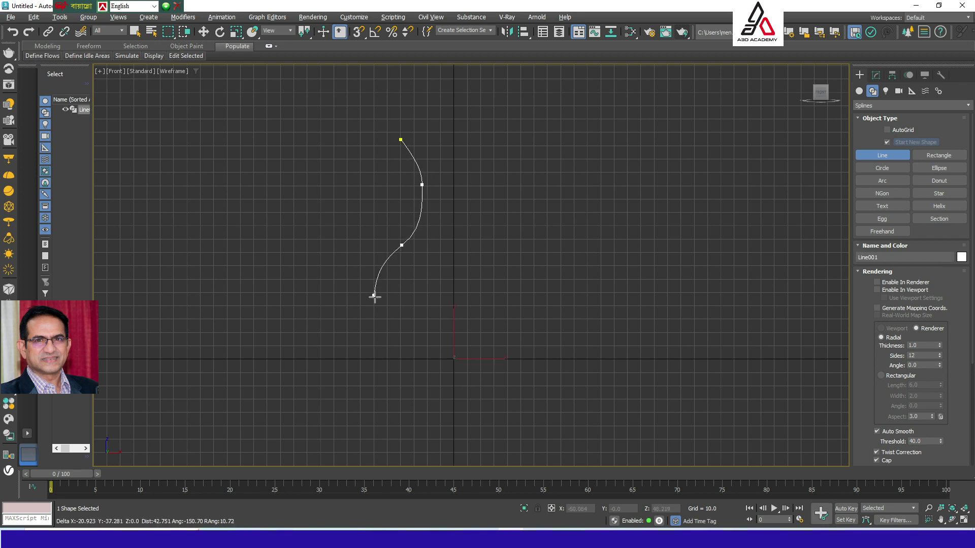
pyautogui.moveTo(385, 316); pyautogui.dragTo(392, 329)
pyautogui.click(413, 359)
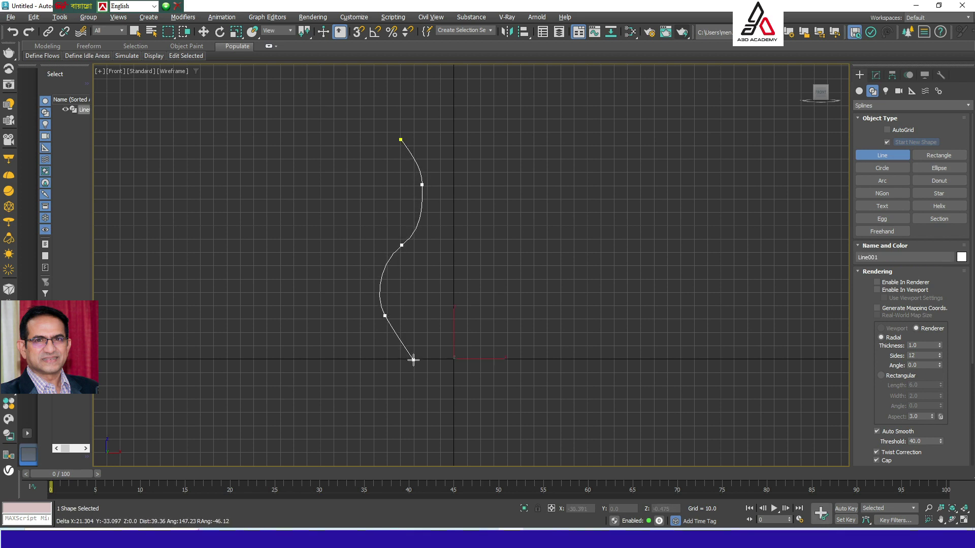
pyautogui.click(454, 360)
pyautogui.rightClick(474, 193)
pyautogui.rightClick(474, 193)
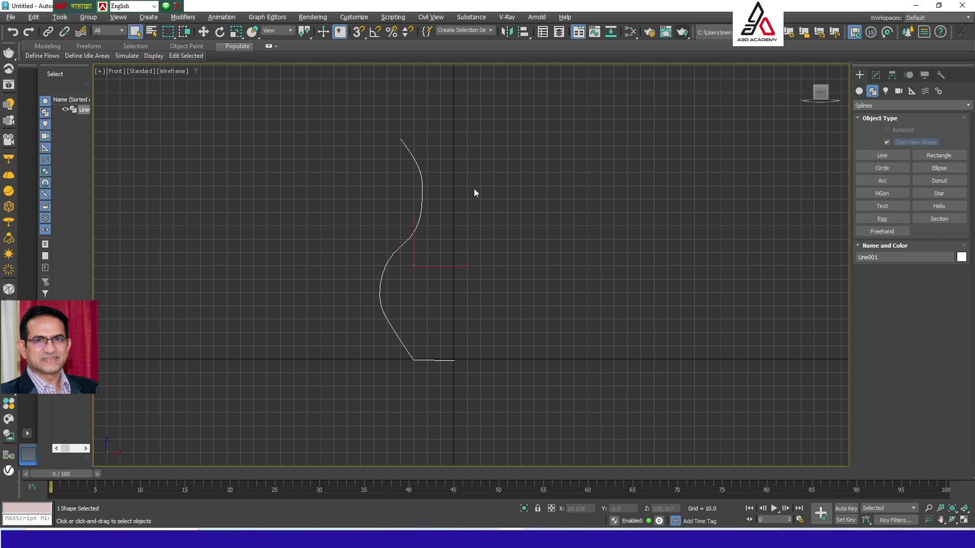
# - Apply a Lathe modifier to the profile line from the Modifier List
pyautogui.click(875, 75)
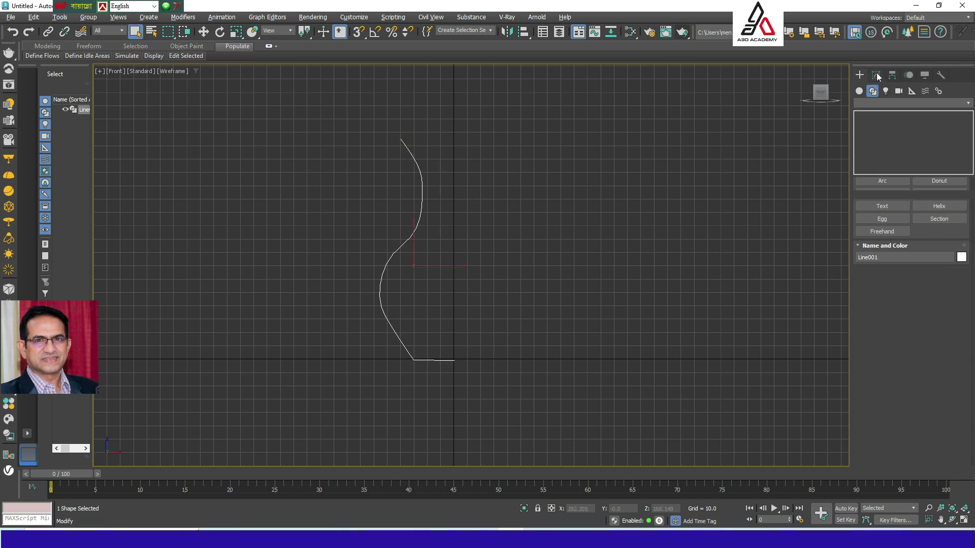
pyautogui.click(880, 100)
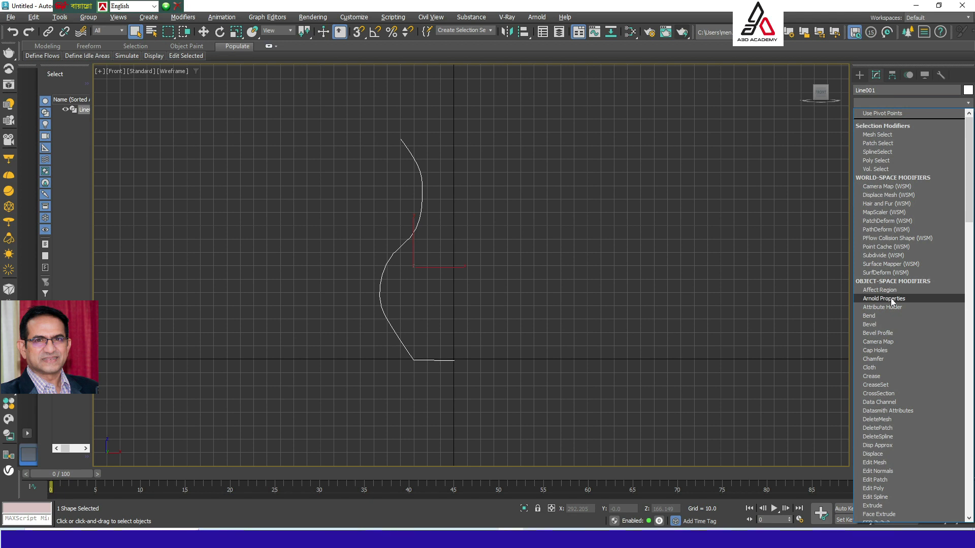
pyautogui.write('l')
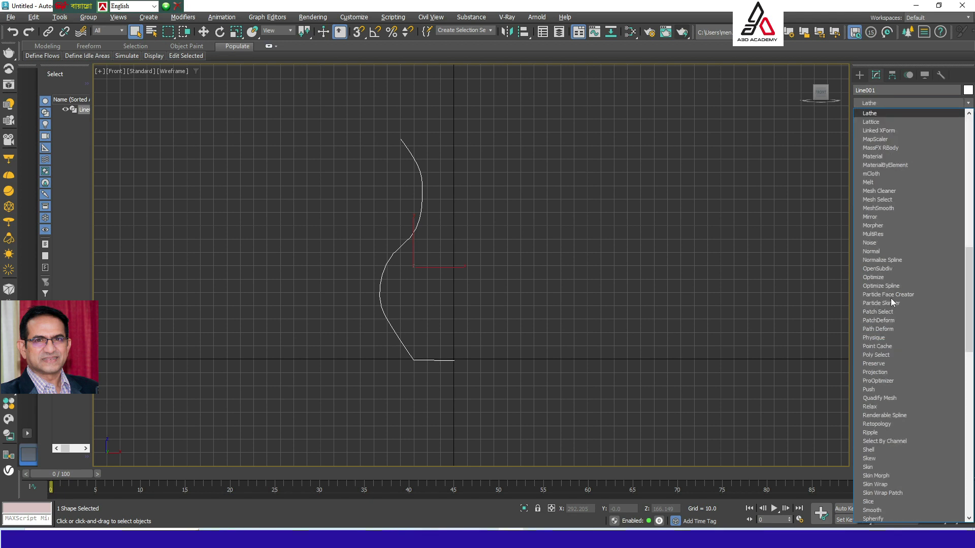
pyautogui.press('Return')
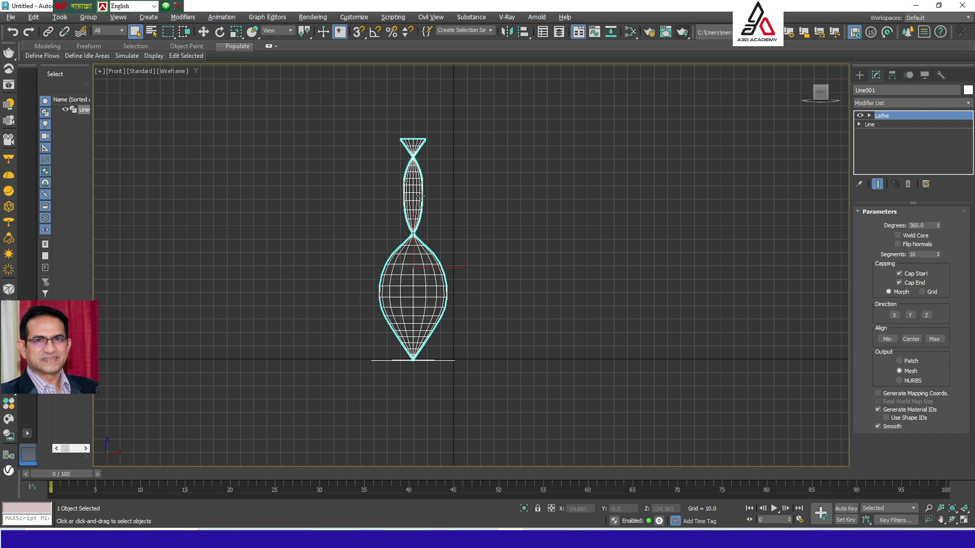
# - Set the Lathe alignment to Max and view the vase in all four viewports
pyautogui.click(937, 339)
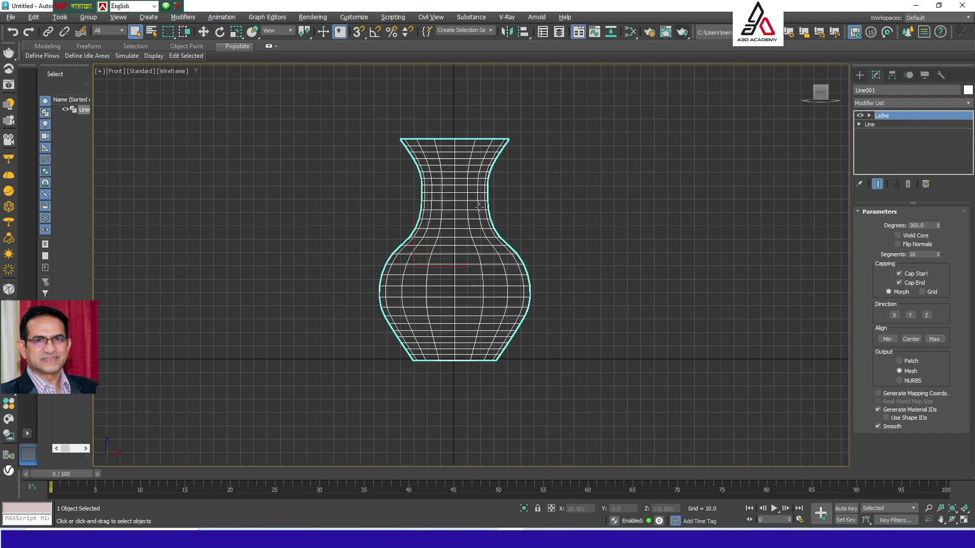
pyautogui.click(963, 520)
pyautogui.scroll(-4, 693, 372)
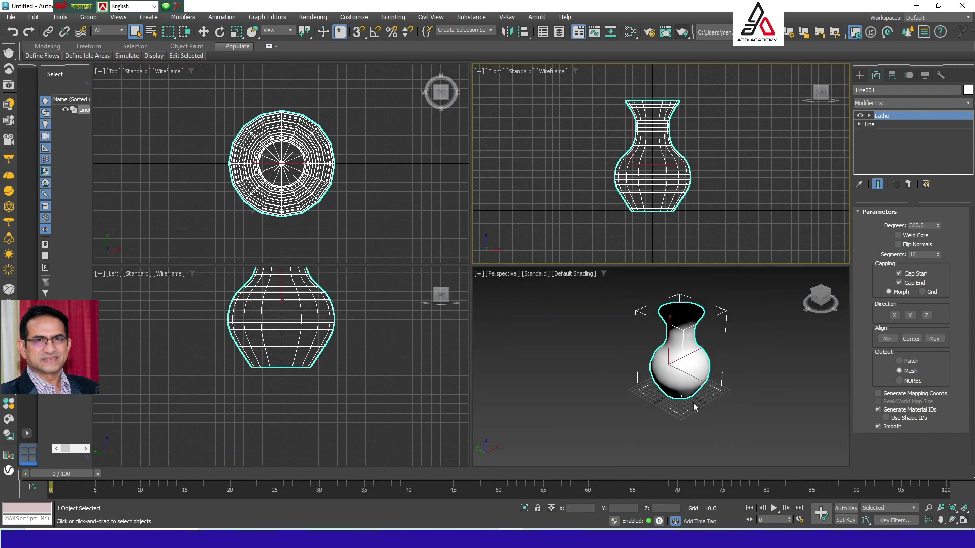
pyautogui.moveTo(696, 407); pyautogui.dragTo(683, 413, button='middle')
pyautogui.keyDown('alt'); pyautogui.moveTo(675, 416); pyautogui.dragTo(636, 383, button='middle'); pyautogui.keyUp('alt')
pyautogui.scroll(5, 675, 356)
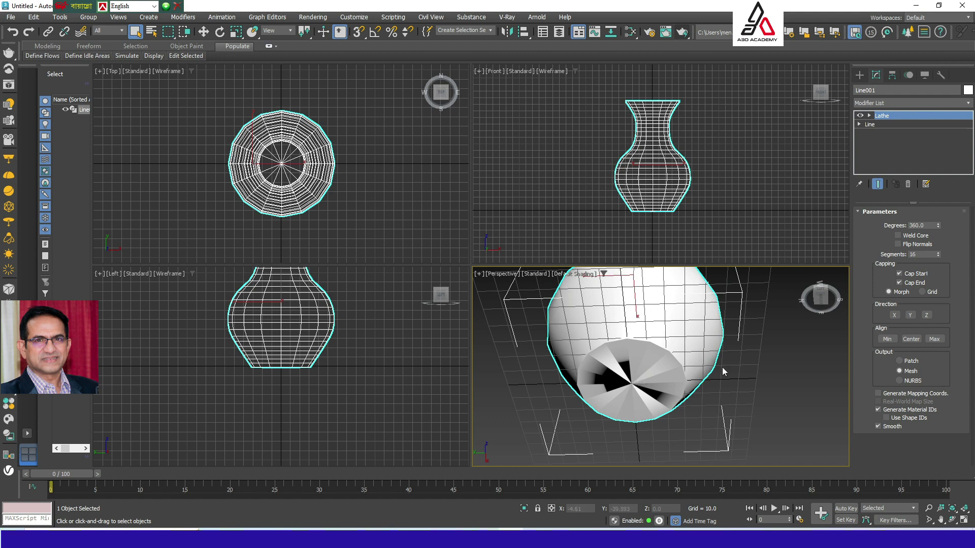
# - Enable Weld Core on the Lathe and check the vase from the side
pyautogui.click(914, 236)
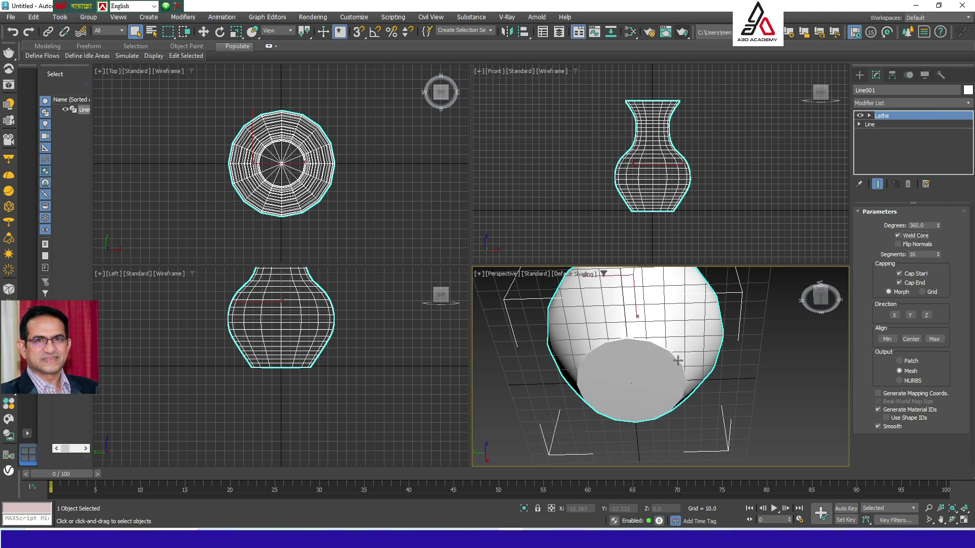
pyautogui.keyDown('alt'); pyautogui.moveTo(703, 322); pyautogui.dragTo(668, 427, button='middle'); pyautogui.keyUp('alt')
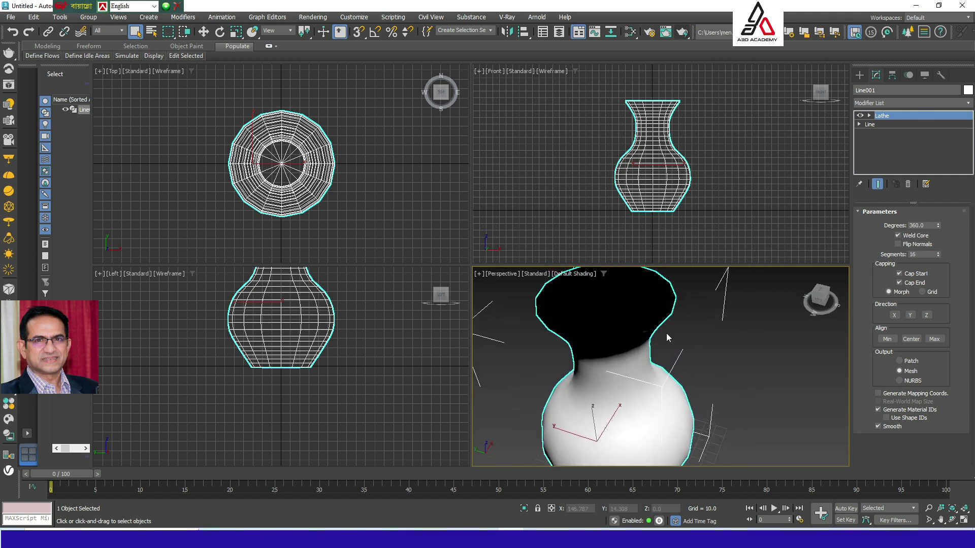
pyautogui.click(870, 124)
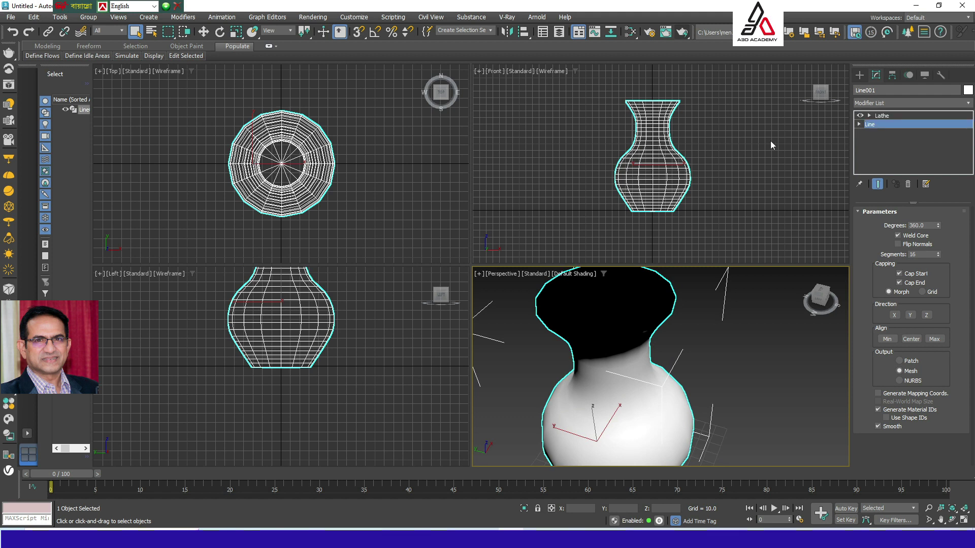
# - Remove the Lathe modifier from Line001 and select the profile line
pyautogui.rightClick(604, 157)
pyautogui.hotkey('ctrl', 'z')
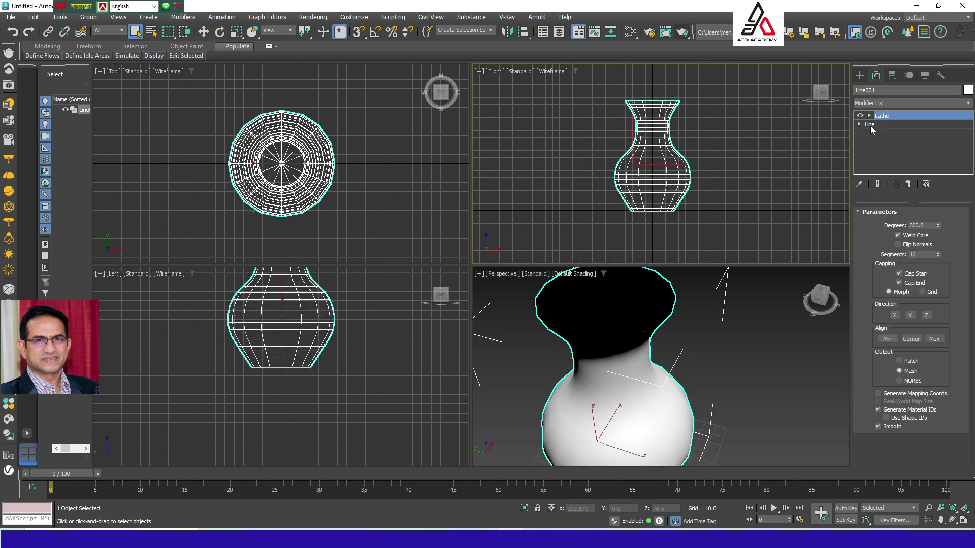
pyautogui.click(908, 184)
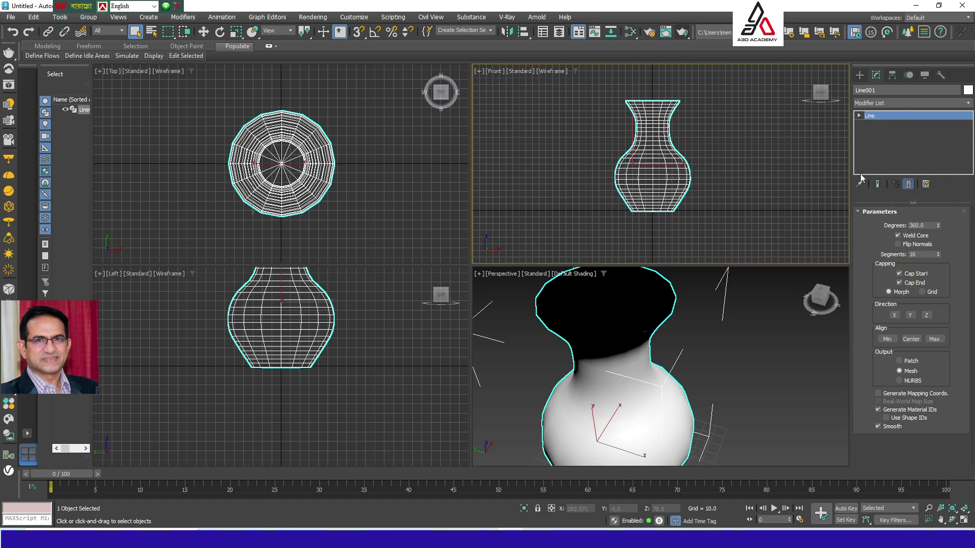
pyautogui.moveTo(696, 127); pyautogui.dragTo(581, 240)
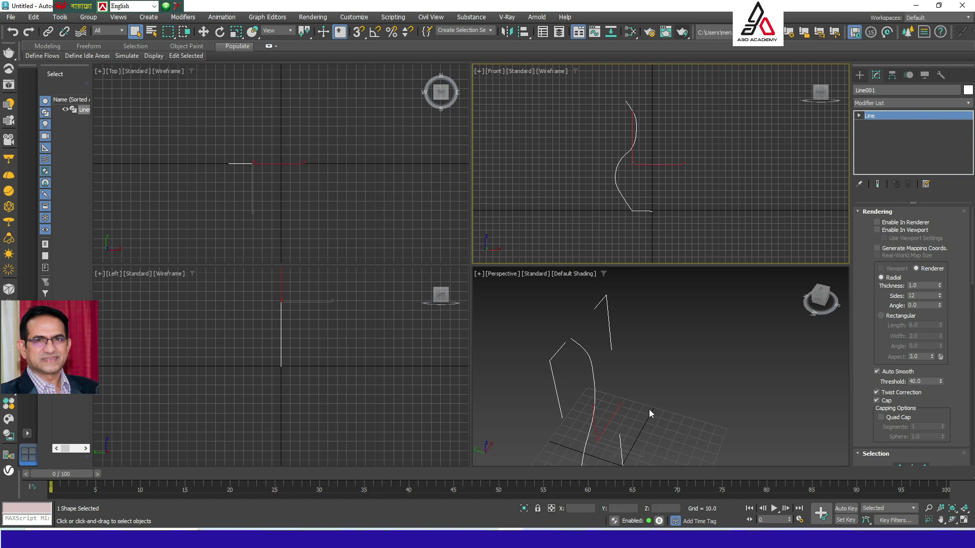
pyautogui.keyDown('alt'); pyautogui.moveTo(649, 409); pyautogui.dragTo(655, 381, button='middle'); pyautogui.keyUp('alt')
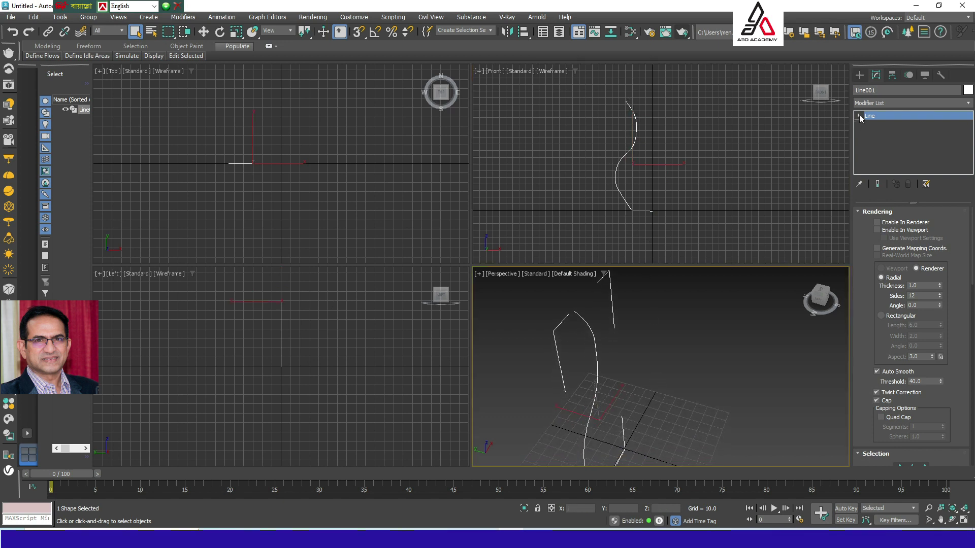
pyautogui.scroll(-1, 859, 118)
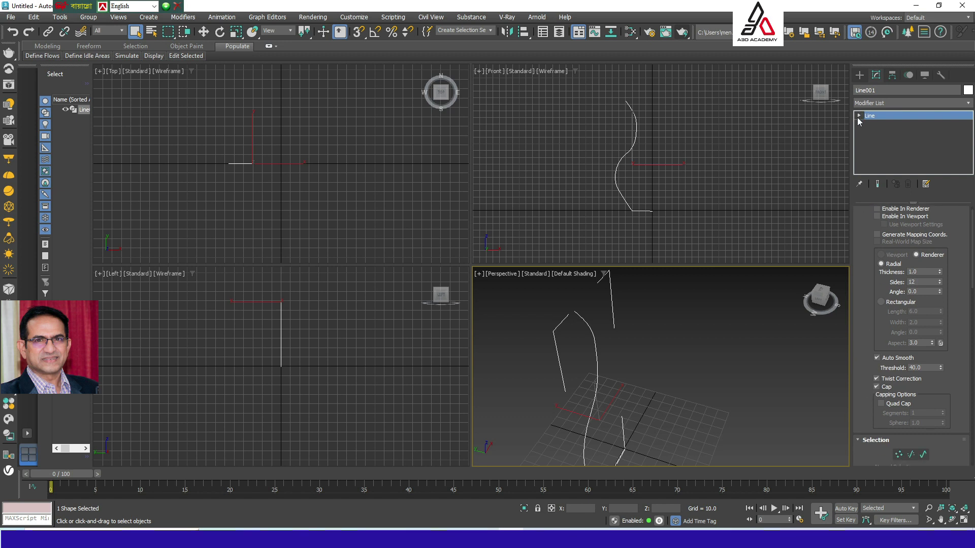
# - Switch Line001 to the Spline sub-object level and select the vase profile curve
pyautogui.click(859, 116)
pyautogui.click(881, 142)
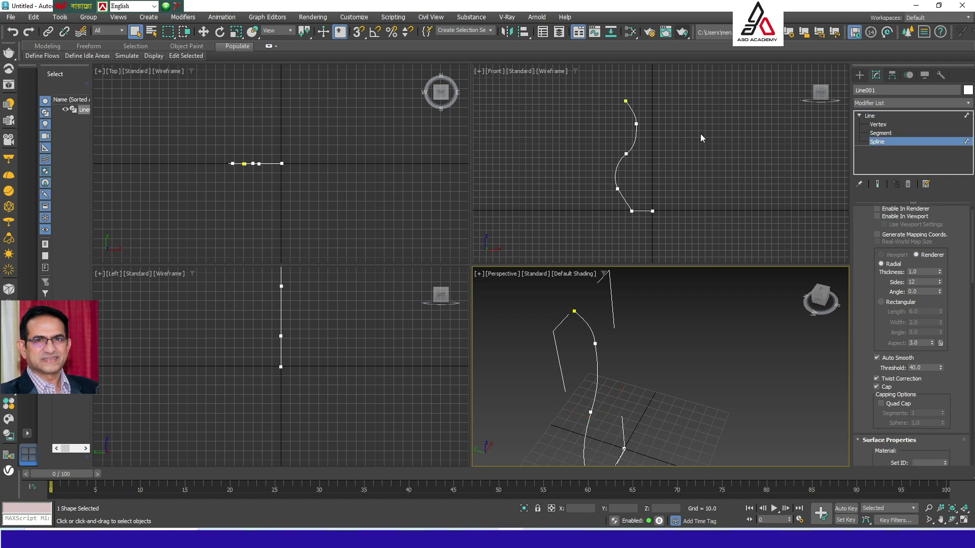
pyautogui.moveTo(696, 95); pyautogui.dragTo(584, 218)
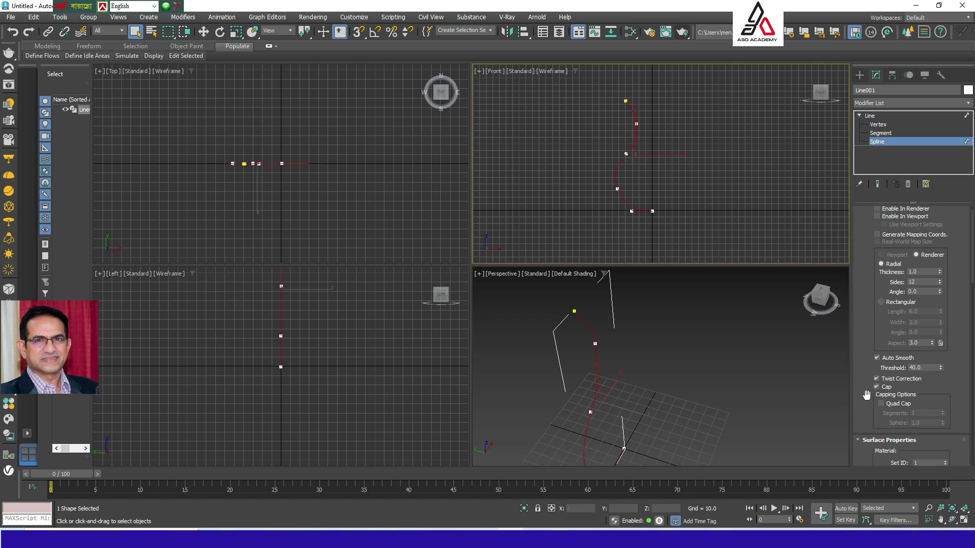
pyautogui.scroll(-5, 868, 401)
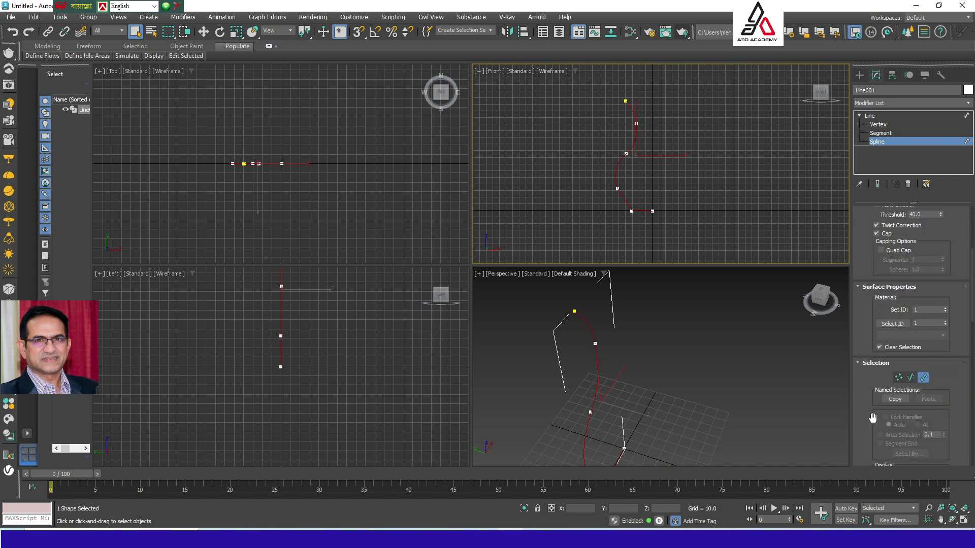
pyautogui.scroll(-10, 872, 417)
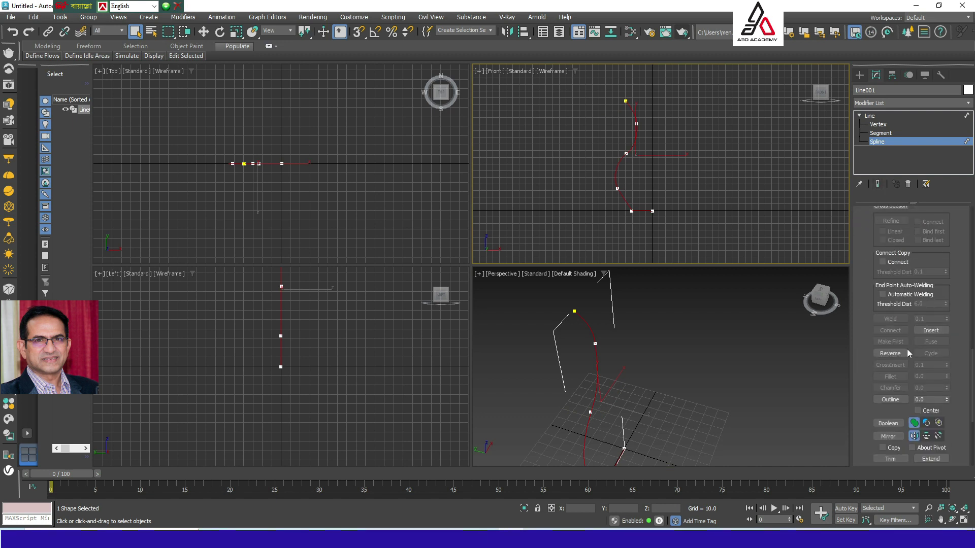
# - Outline the selected spline by 2 units and return to the Line object level
pyautogui.click(886, 400)
pyautogui.doubleClick(928, 400)
pyautogui.write('2')
pyautogui.press('Return')
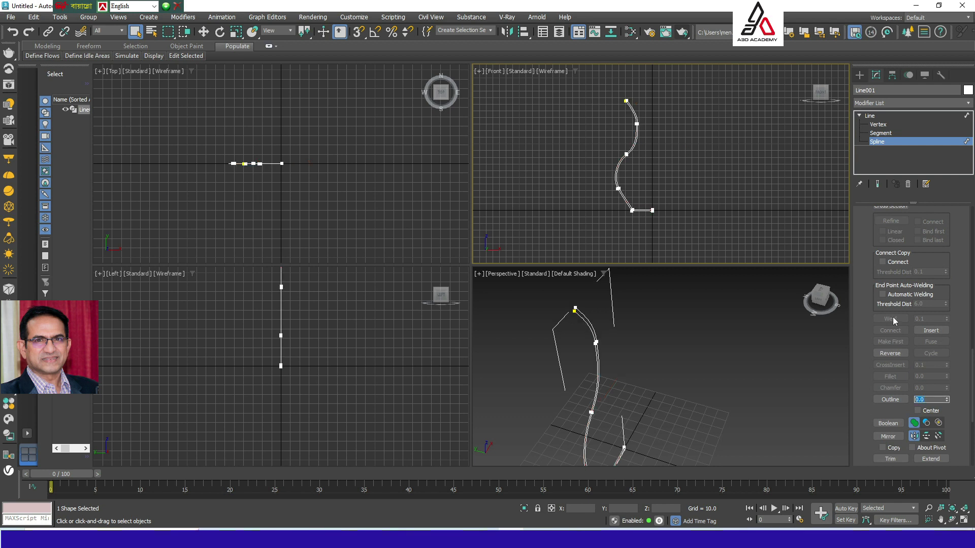
pyautogui.scroll(2, 643, 163)
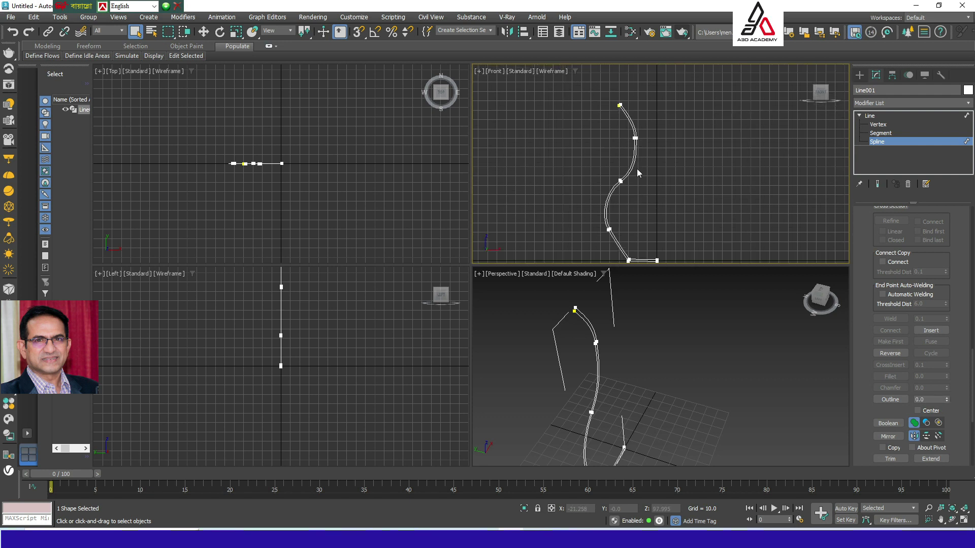
pyautogui.click(872, 116)
pyautogui.click(881, 101)
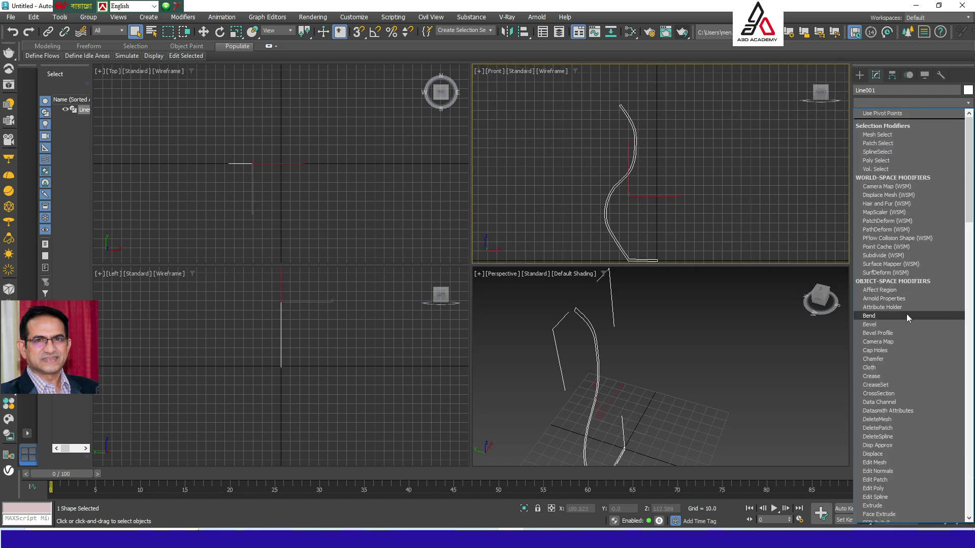
# - Apply a Lathe aligned to Max and maximize the Perspective view on the vase
pyautogui.press('l')
pyautogui.press('Return')
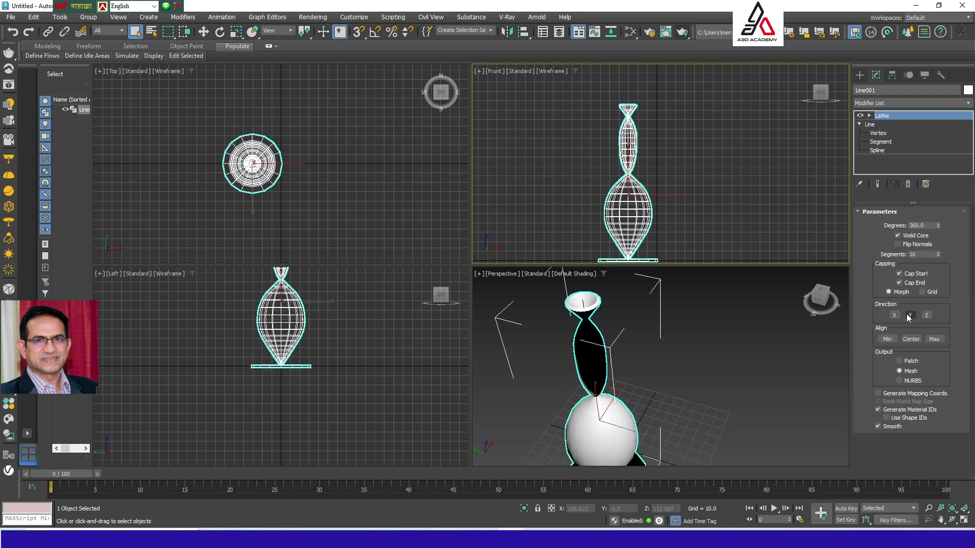
pyautogui.click(934, 340)
pyautogui.click(736, 367)
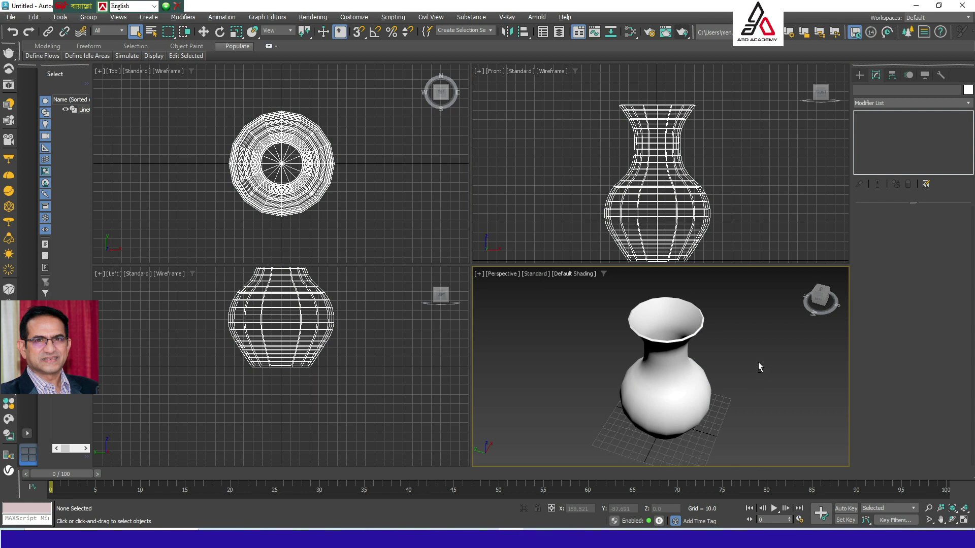
pyautogui.hotkey('alt', 'w')
pyautogui.scroll(3, 583, 289)
pyautogui.moveTo(583, 289)
pyautogui.mouseDown(button='middle')
pyautogui.moveTo(576, 309)
pyautogui.moveTo(555, 301)
pyautogui.moveTo(596, 296)
pyautogui.mouseUp(button='middle')
pyautogui.scroll(3, 595, 284)
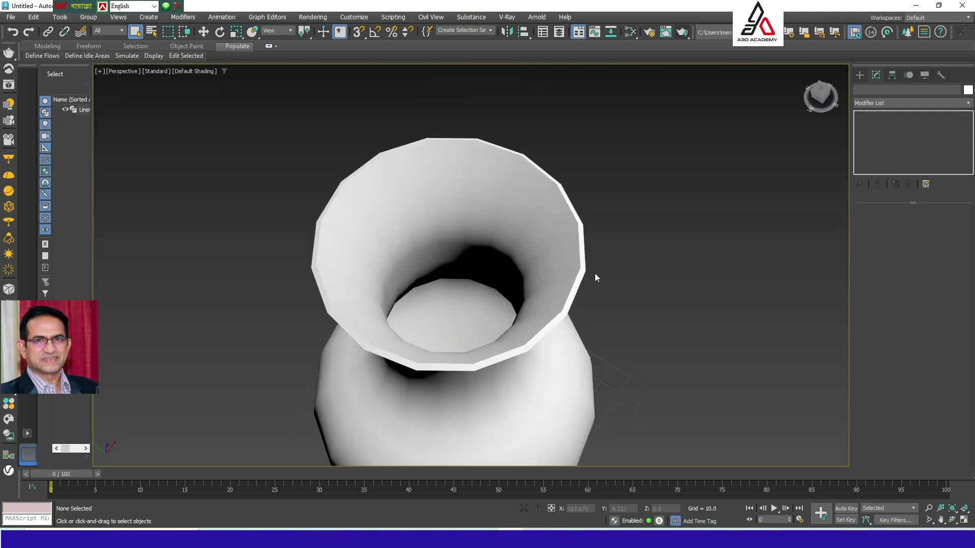
# - Raise the vase's Lathe segments to 32 and view it from the side
pyautogui.click(585, 281)
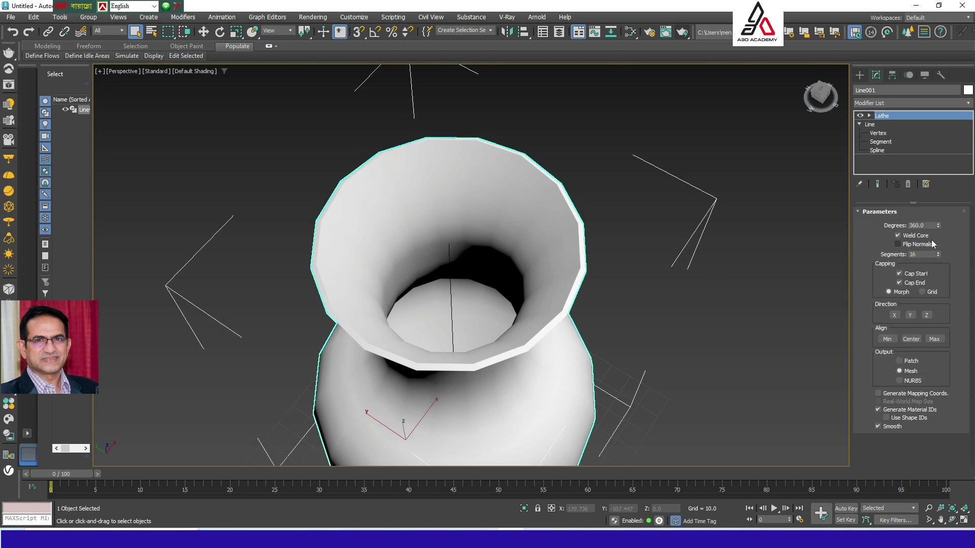
pyautogui.doubleClick(916, 254)
pyautogui.write('32')
pyautogui.press('Return')
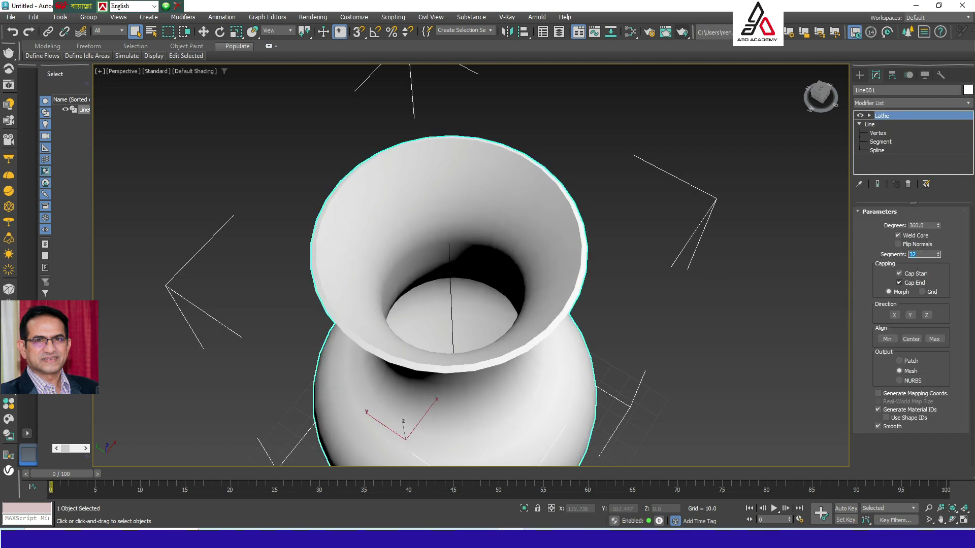
pyautogui.scroll(-3, 551, 238)
pyautogui.moveTo(551, 238)
pyautogui.keyDown('alt'); pyautogui.mouseDown(button='middle')
pyautogui.moveTo(562, 208)
pyautogui.moveTo(571, 248)
pyautogui.moveTo(567, 161)
pyautogui.moveTo(556, 244)
pyautogui.moveTo(563, 233)
pyautogui.moveTo(547, 251)
pyautogui.mouseUp(button='middle'); pyautogui.keyUp('alt')
pyautogui.scroll(3, 561, 221)
pyautogui.scroll(-4, 549, 254)
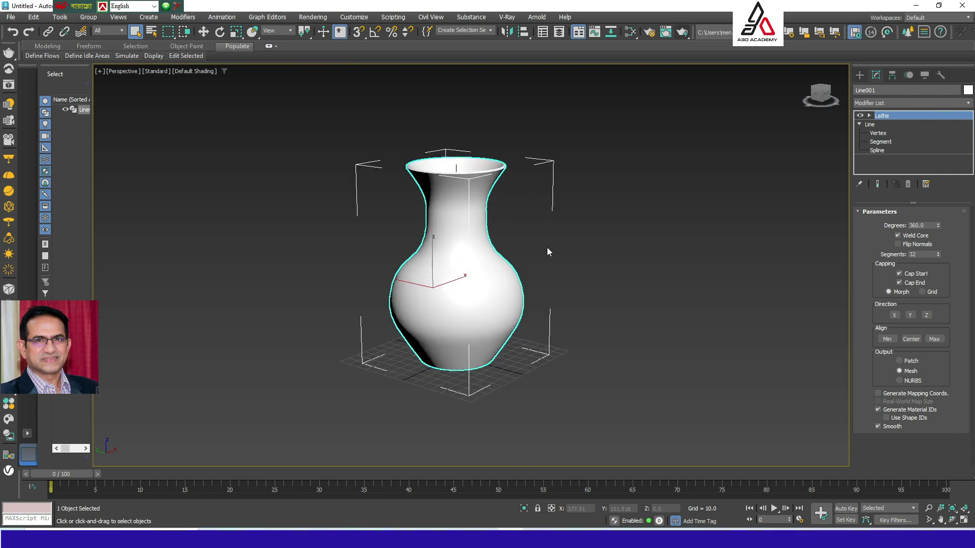